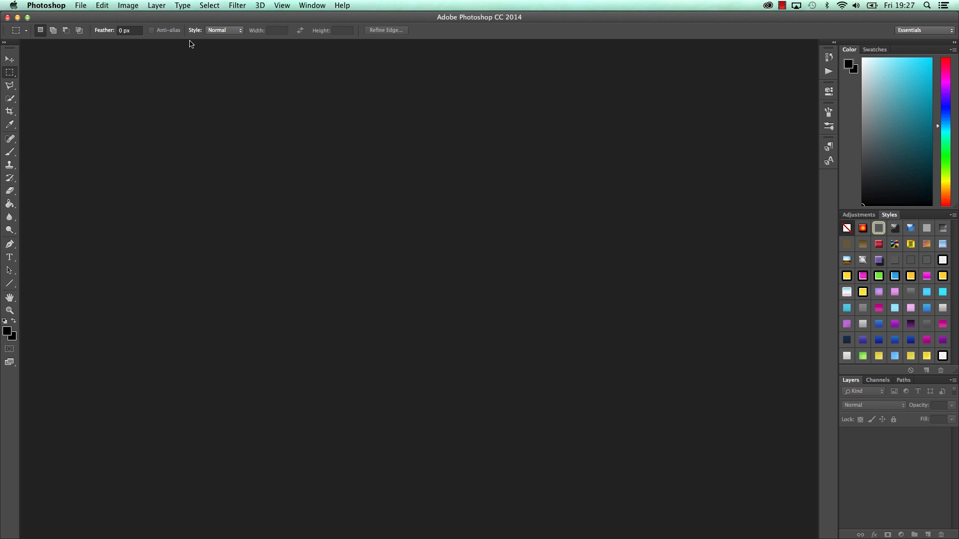
Step: Set up a new document 1920 pixels wide and 1080 pixels high at 72 pixels/inch
click(83, 5)
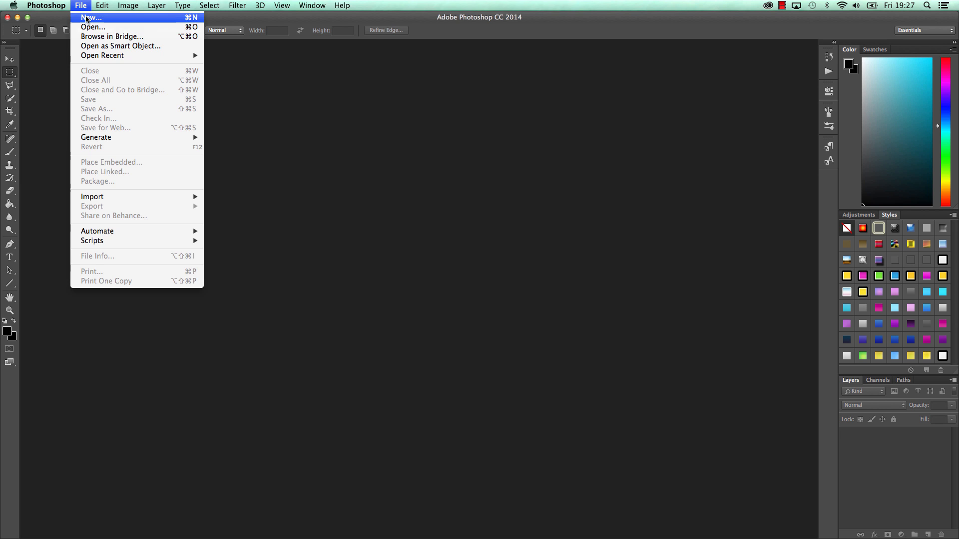
click(86, 18)
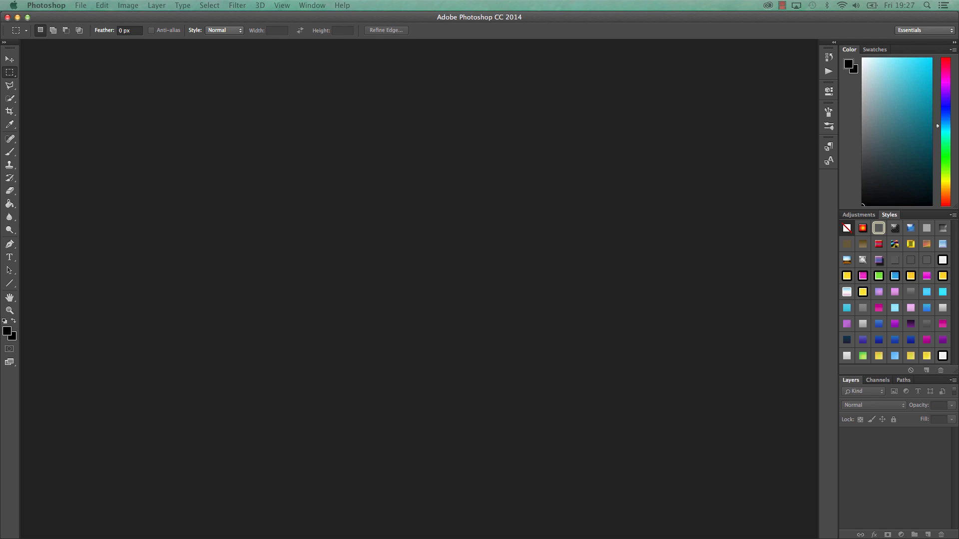
drag(958, 107, 516, 164)
click(427, 226)
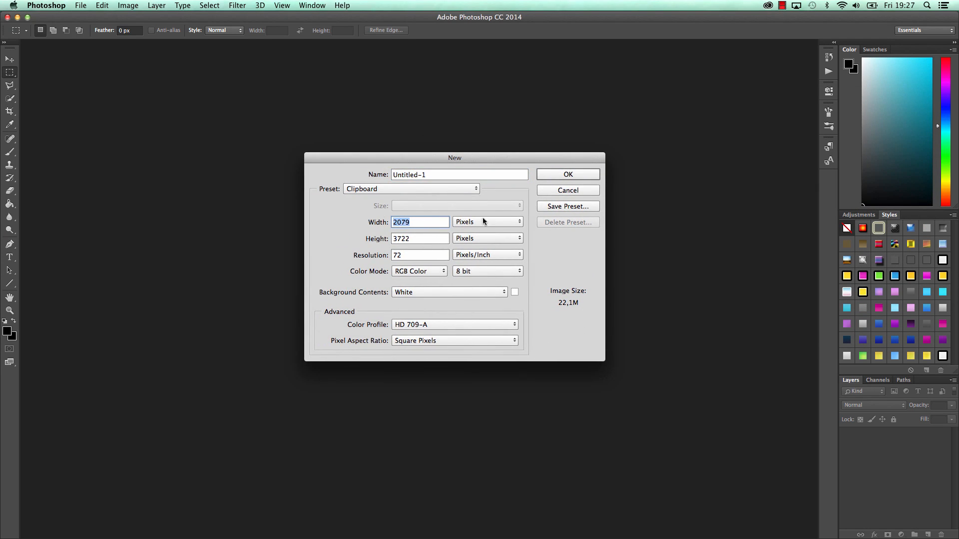
text(1920)
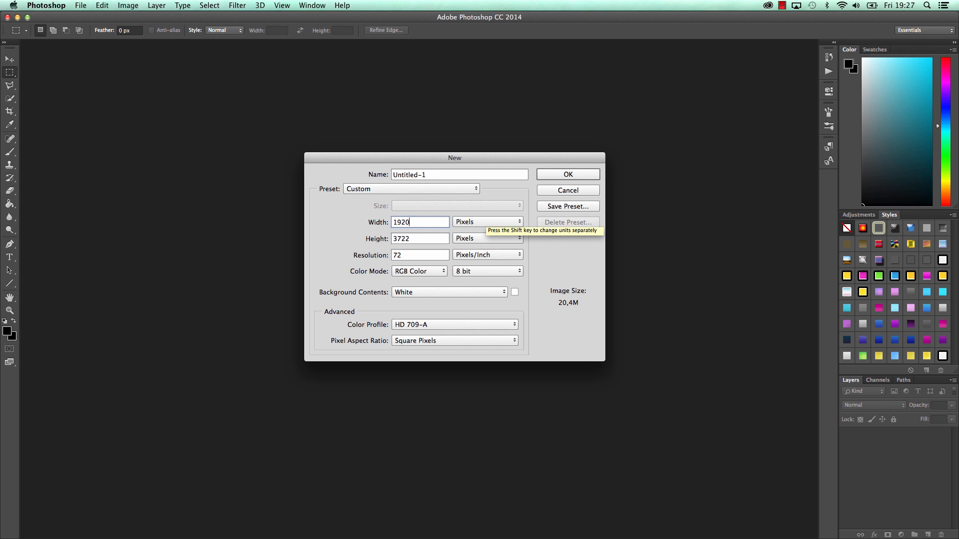
key(Tab)
text(1080)
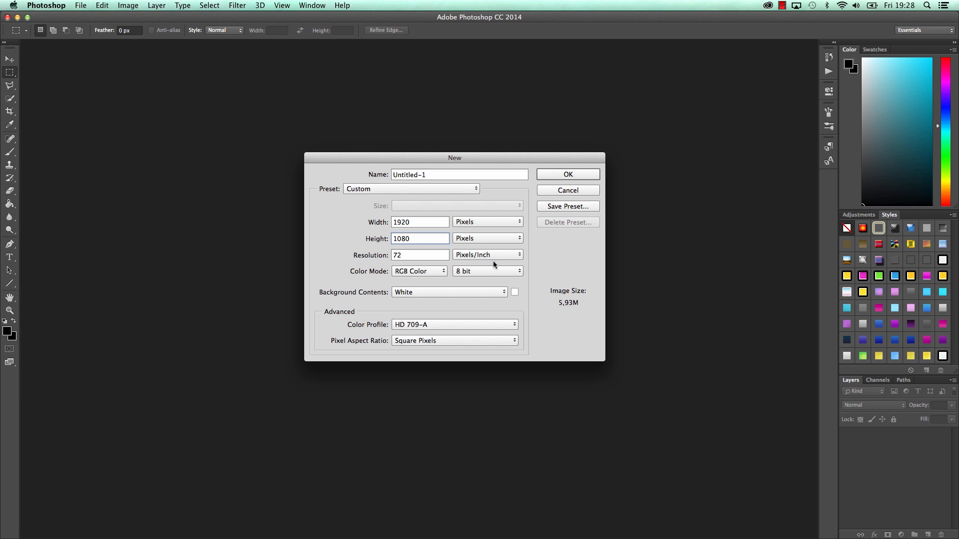
click(412, 255)
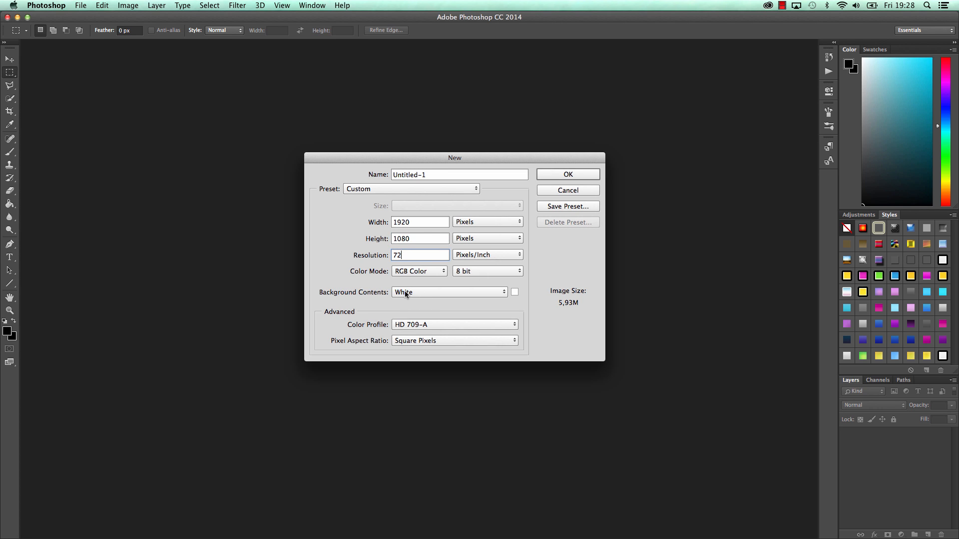
Step: Name the new document "Super Smash Bros Splash Screen" and create it
click(431, 174)
drag(431, 174, 322, 175)
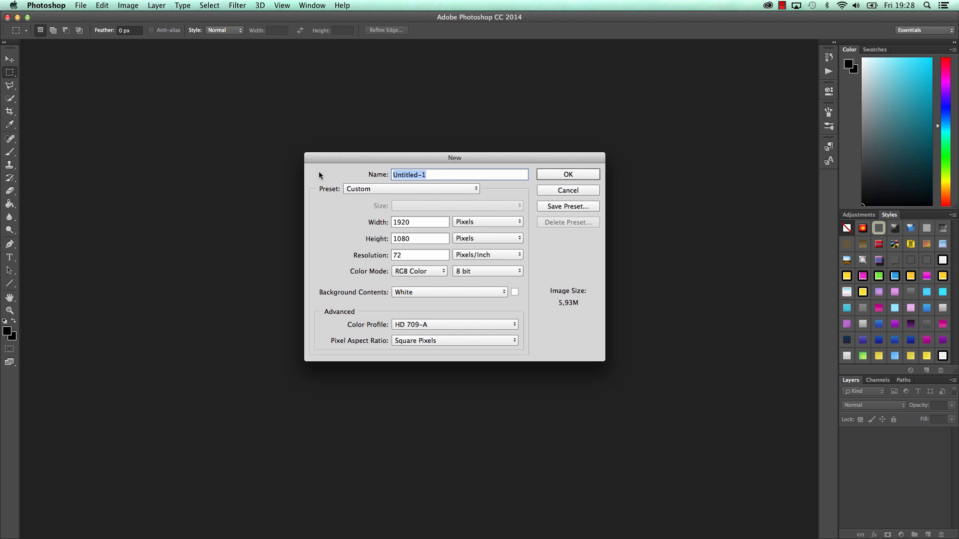
text(Super Smash Bros Splach S)
key(BackSpace)
key(BackSpace)
key(BackSpace)
key(BackSpace)
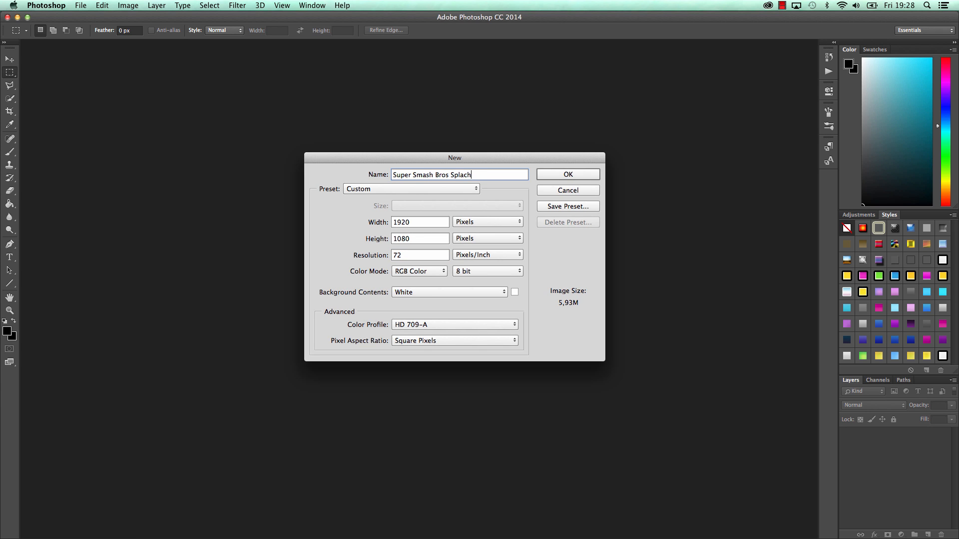
text(sh Screen)
click(573, 177)
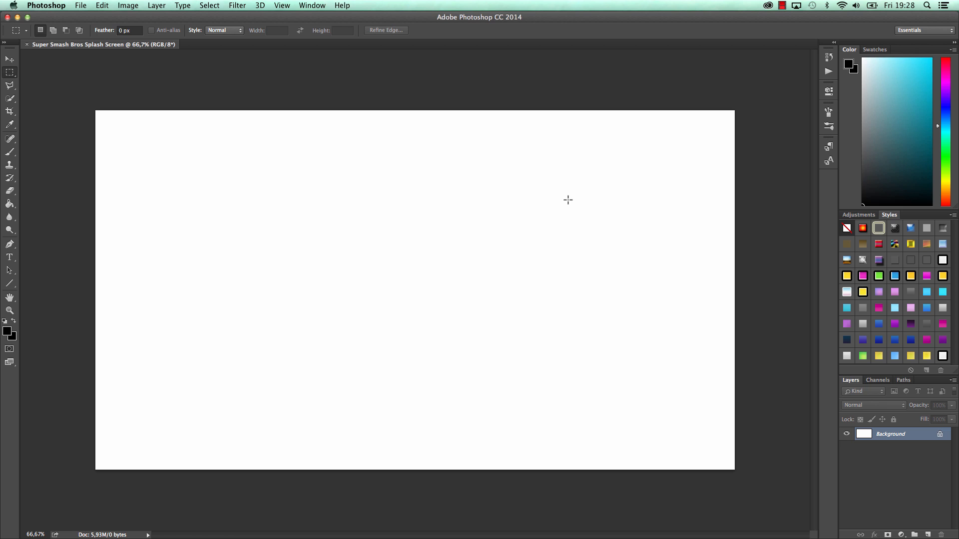
Step: Reset the default colours and swap them to get a white foreground and black background
click(5, 321)
click(14, 321)
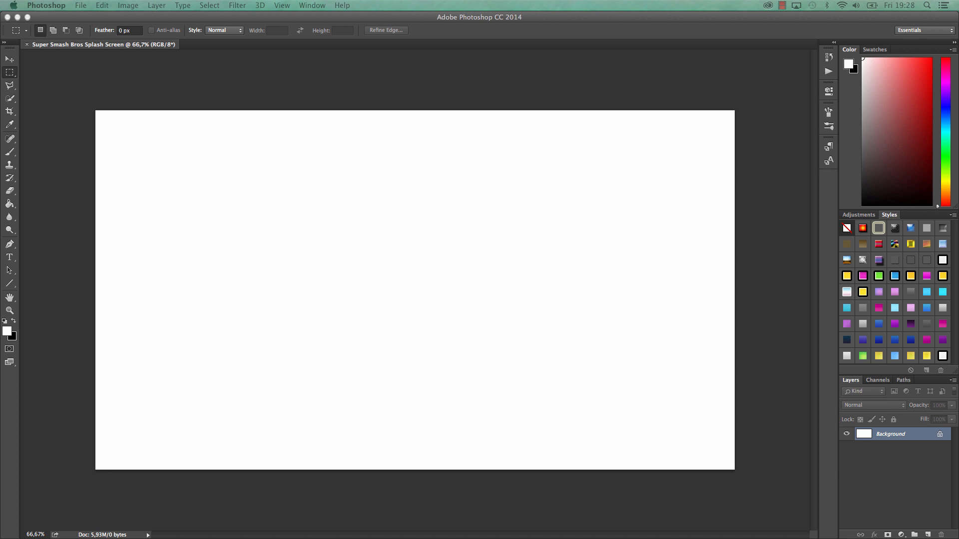
click(457, 156)
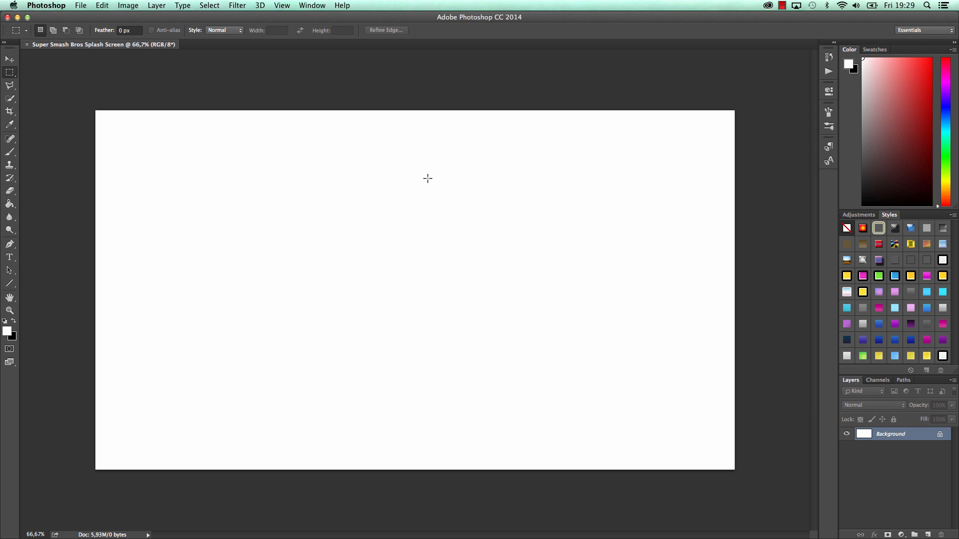
Step: Paste the copied character image into the document as a new layer
click(126, 4)
mouse_move(100, 5)
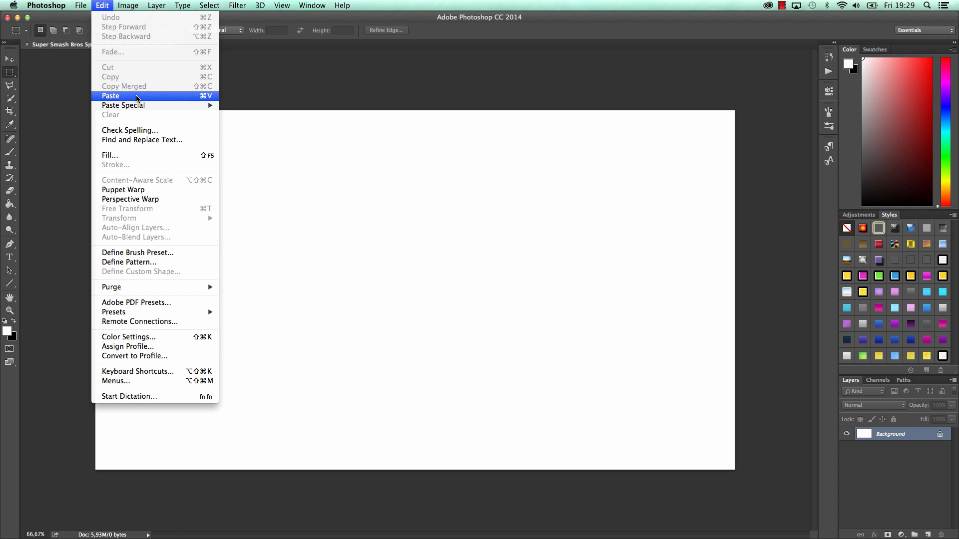
click(276, 117)
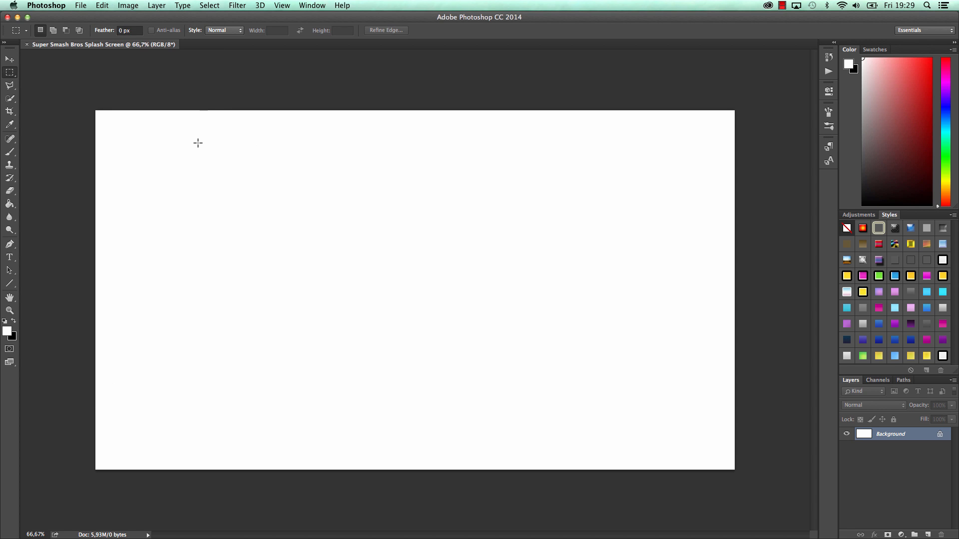
right_click(198, 143)
click(188, 144)
key(super+v)
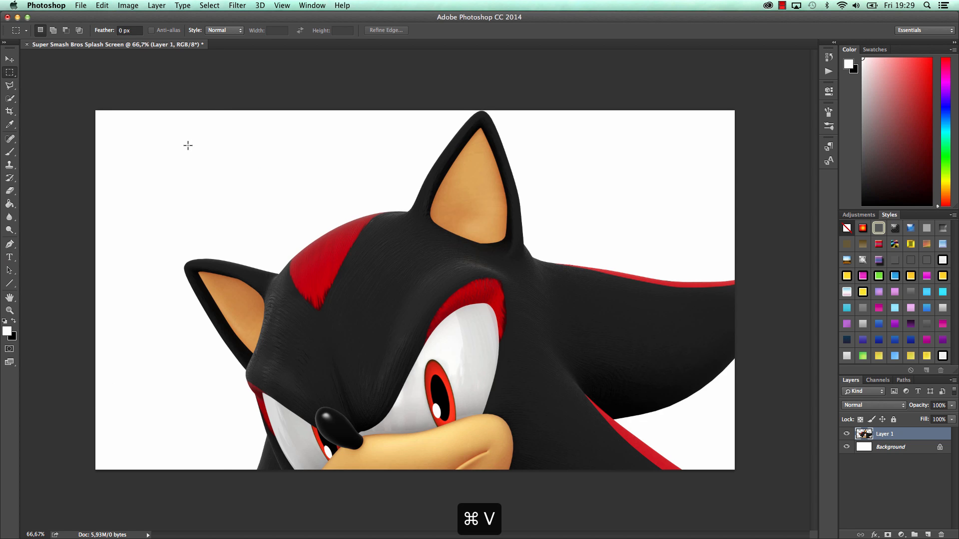
Step: Free-transform the pasted character, scaling it down proportionally to about 21% near the canvas's lower edge
click(9, 59)
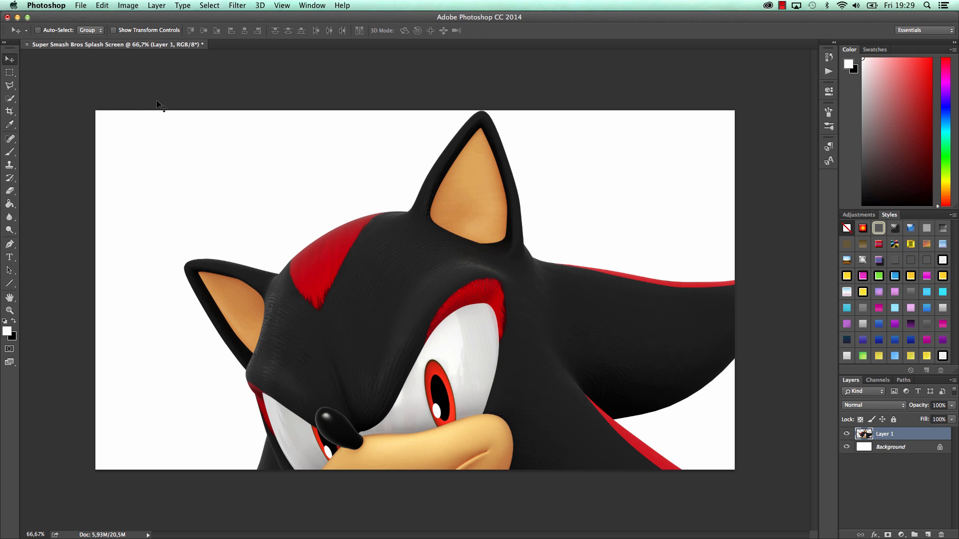
key(super+t)
key(super+minus)
key(super+minus)
key(super+minus)
key(super+minus)
key(super+minus)
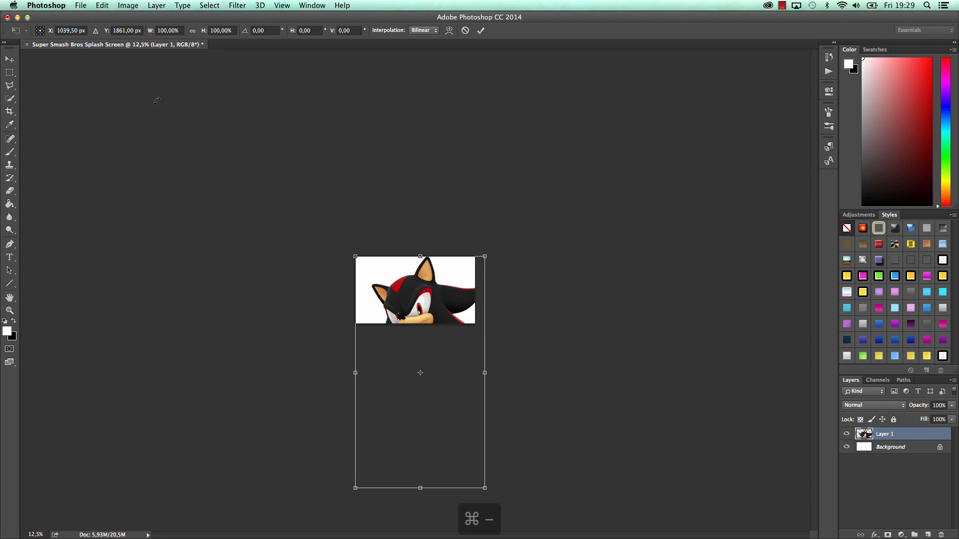
key(super+minus)
key(super+equal)
key(super+equal)
key(super+equal)
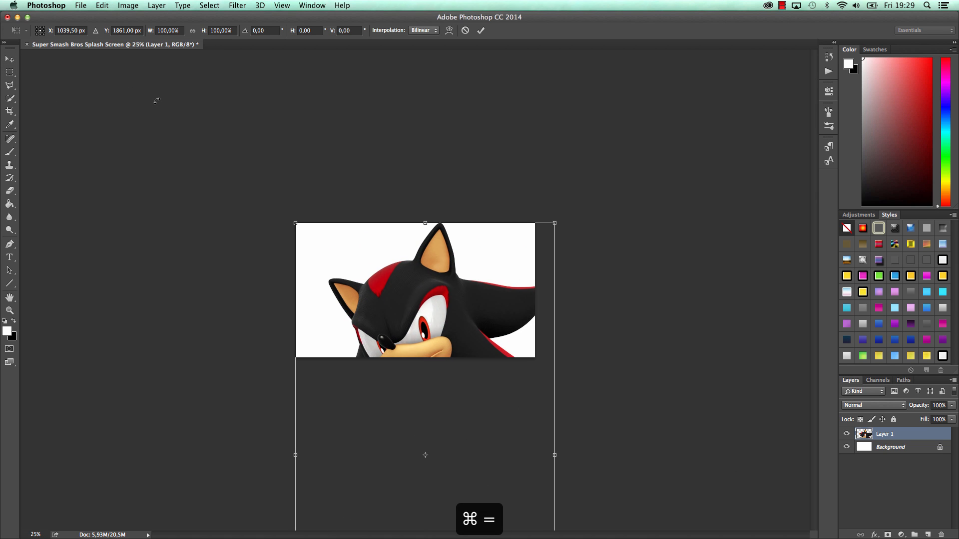
key(super+0)
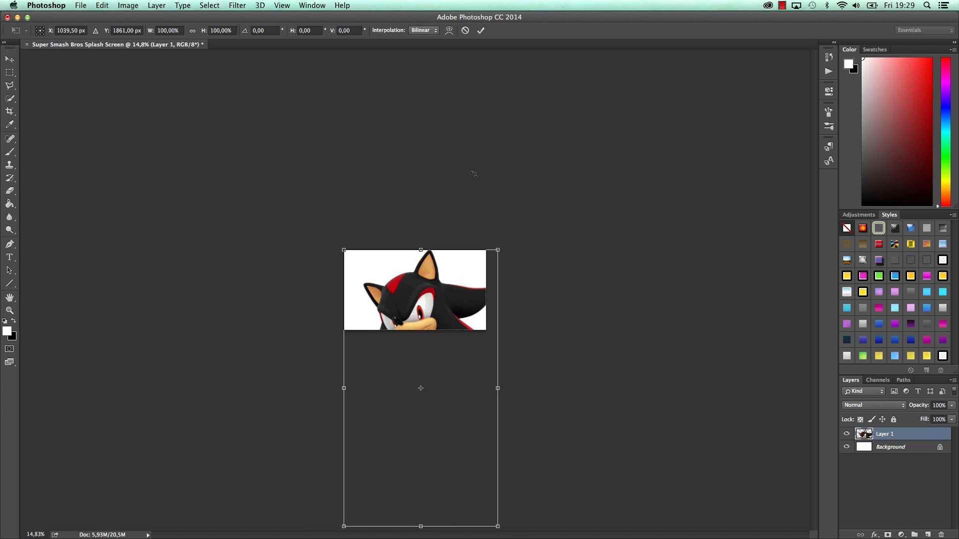
drag(497, 250, 433, 321)
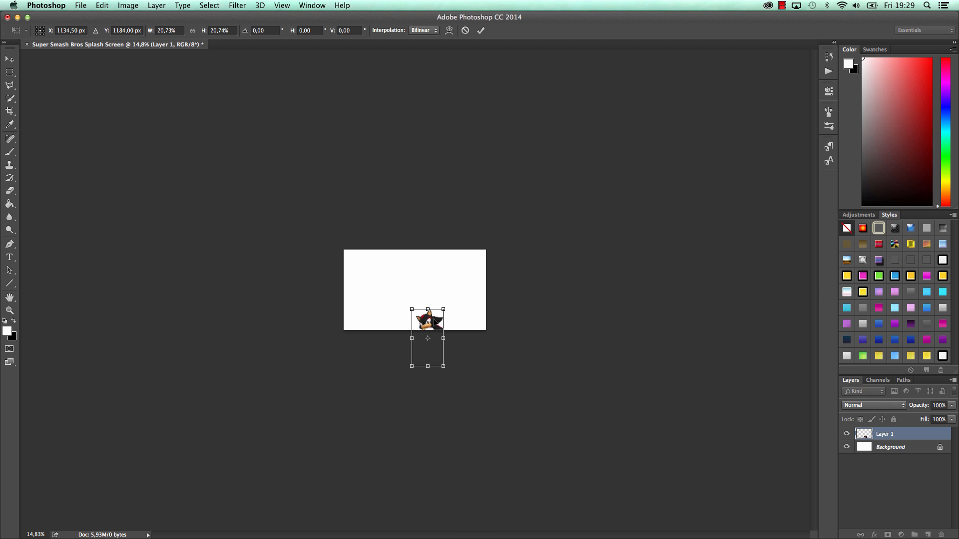
key(super+equal)
key(super+0)
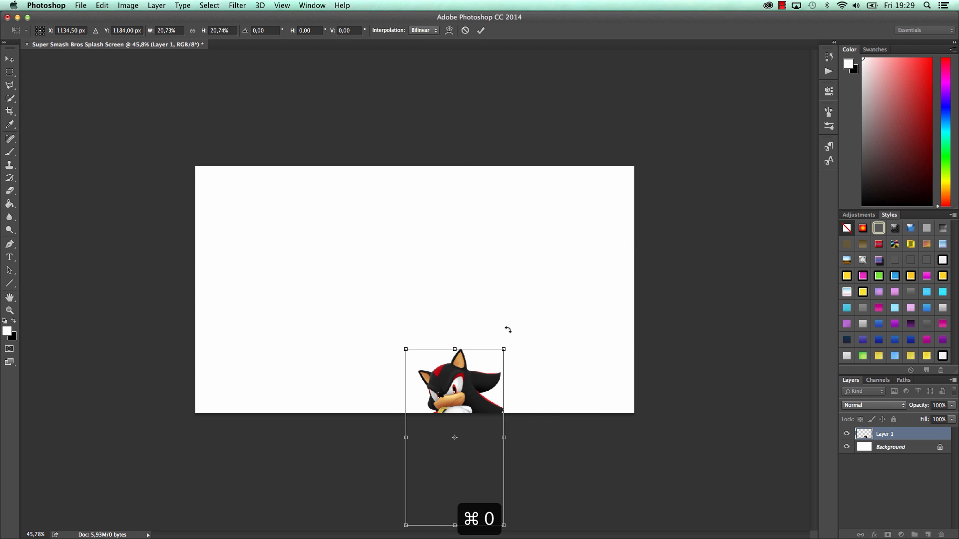
Step: Enlarge the character to about 63%, place its upper body against the canvas's right edge, and apply the transform
drag(503, 349, 809, 20)
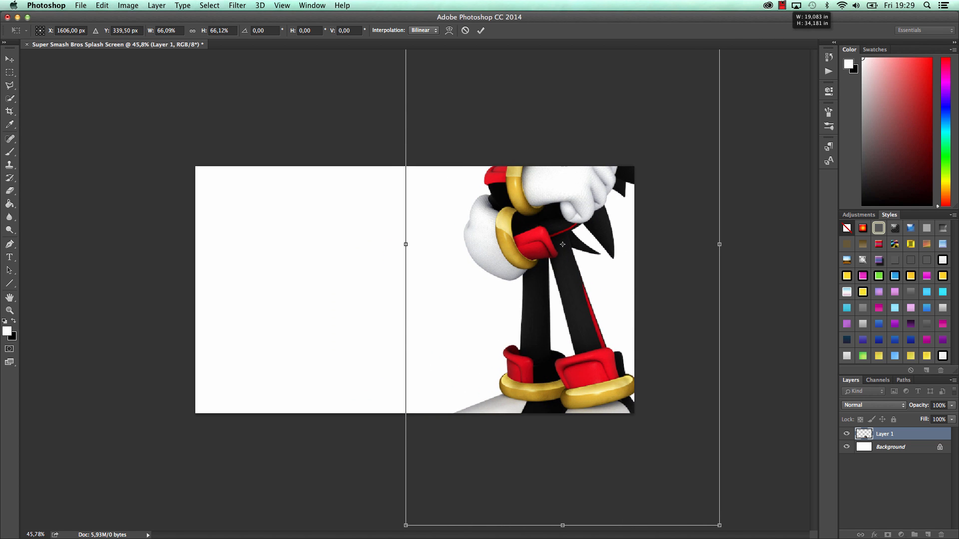
drag(643, 111, 553, 301)
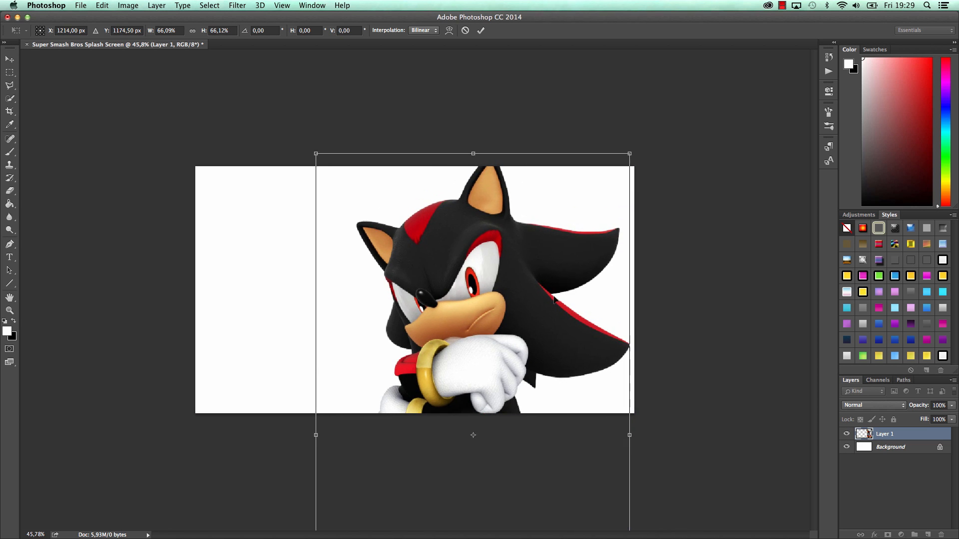
drag(628, 155, 615, 180)
drag(582, 214, 581, 190)
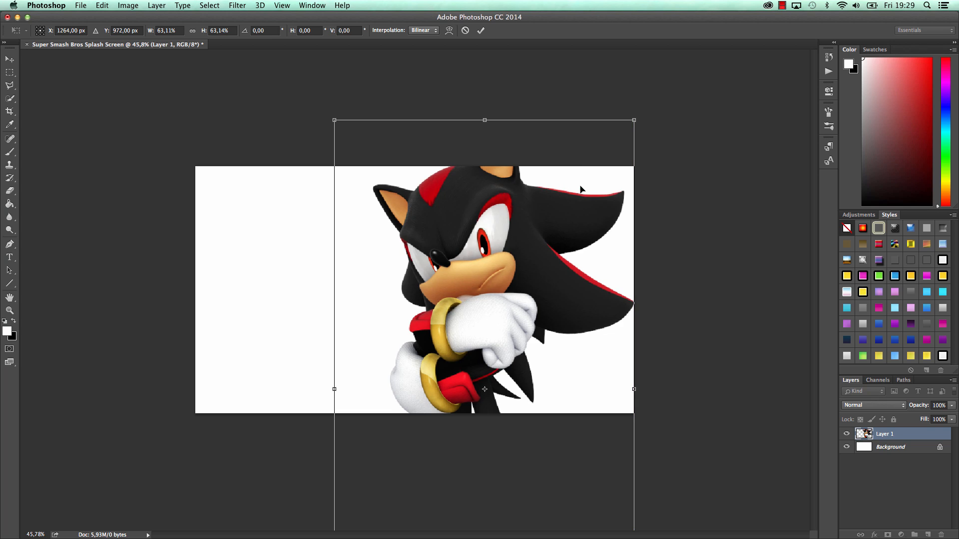
click(483, 31)
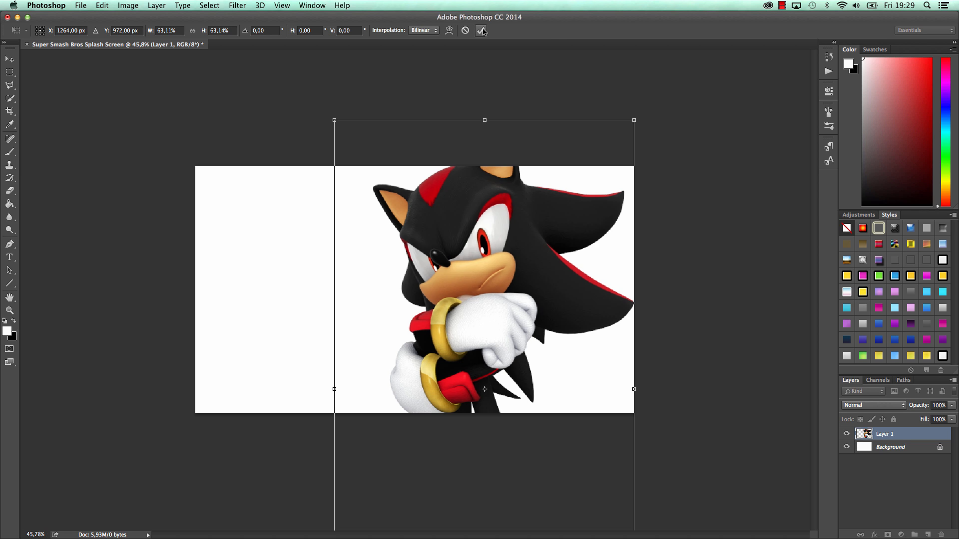
click(482, 31)
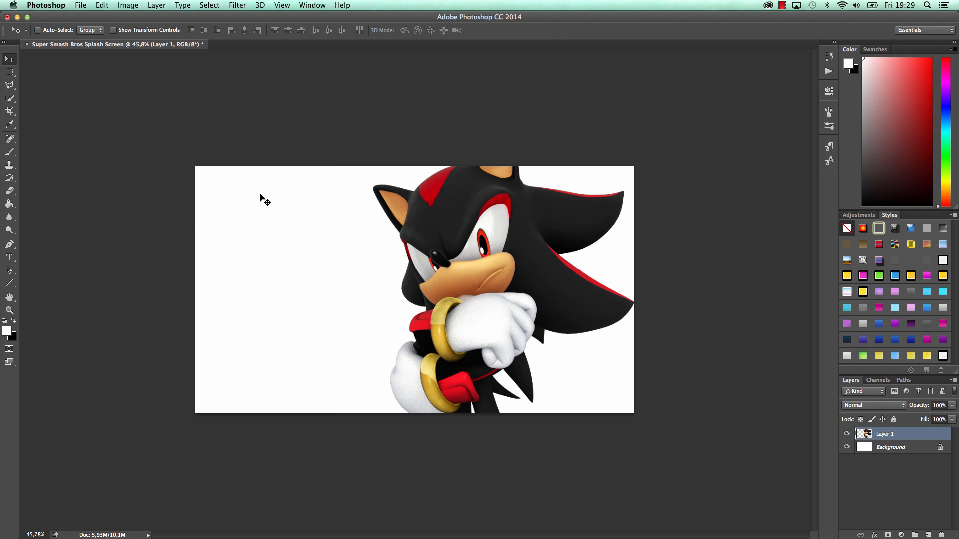
Step: Move the character slightly right so its quills run past the canvas's right edge
click(11, 311)
drag(429, 288, 477, 287)
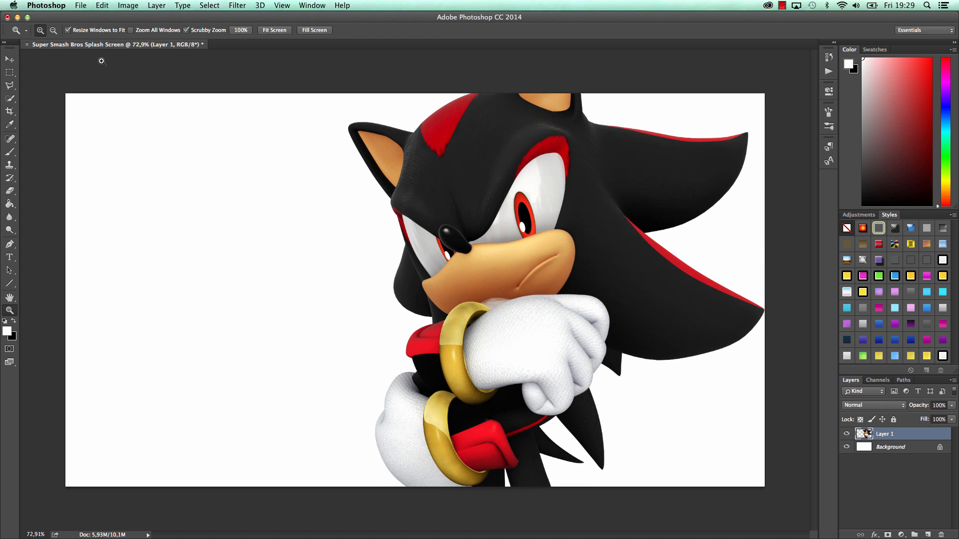
click(9, 60)
drag(614, 208, 635, 211)
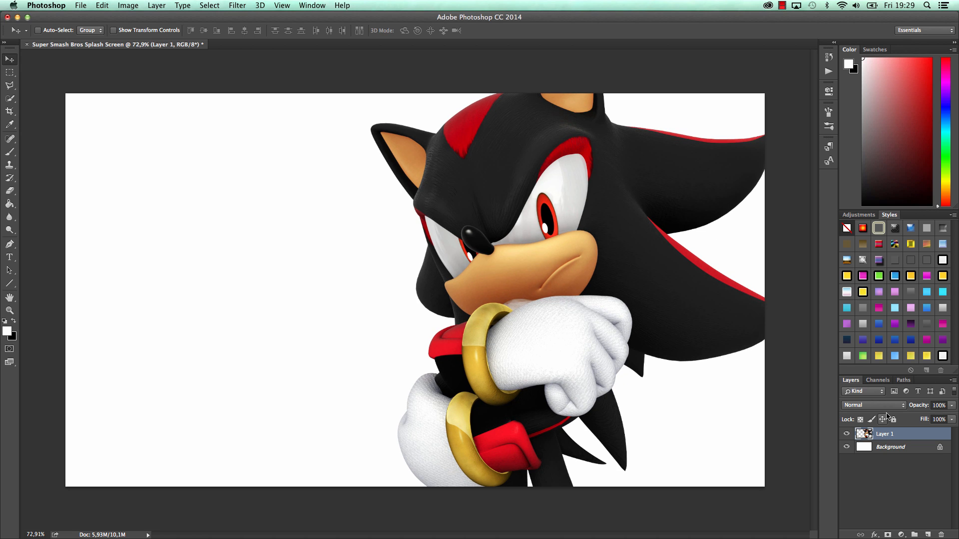
Step: Rename the character's layer as "Shadow"
double_click(887, 434)
text(Shadow)
key(Return)
Step: Add the text "Shadow" in Arial Regular on the empty left part of the canvas
click(10, 257)
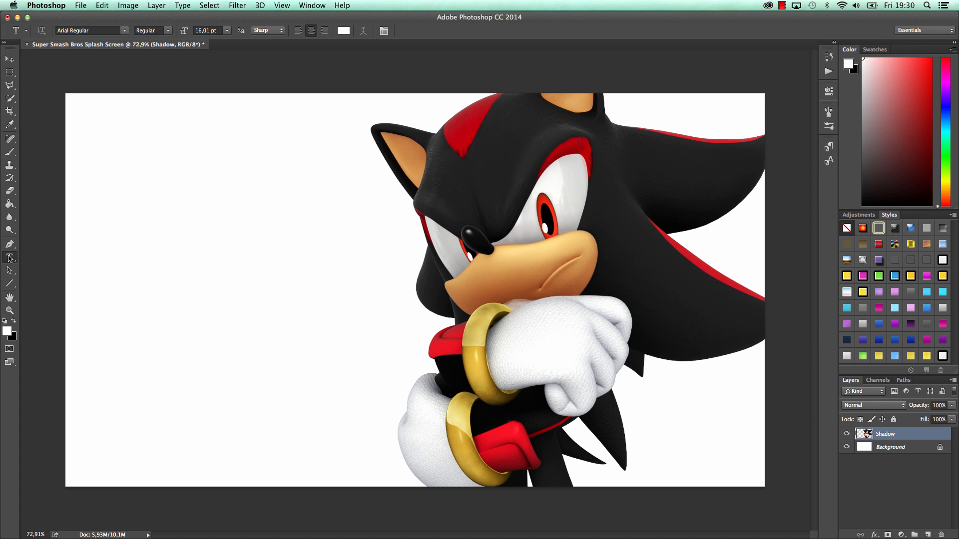
click(166, 225)
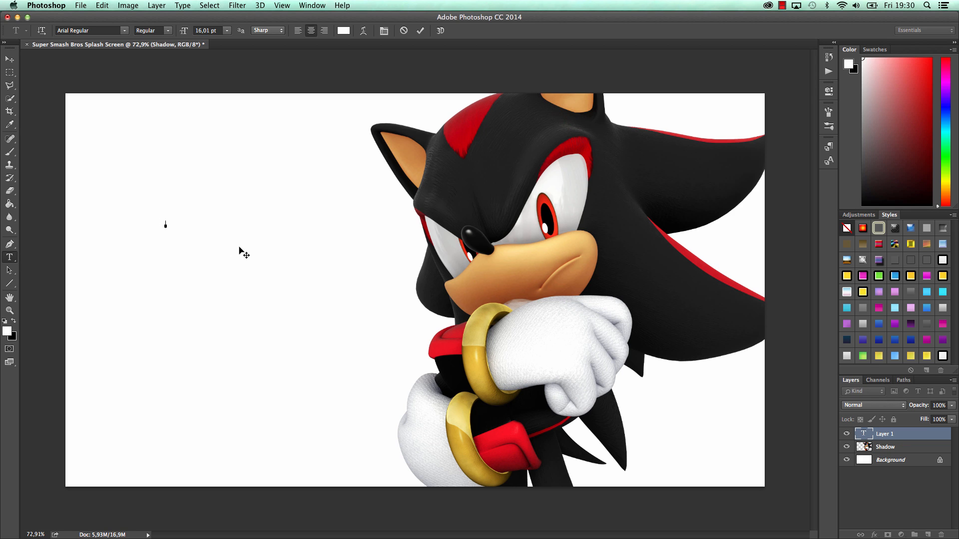
text(Shadow)
Step: Set the font size of the entire "Shadow" text to 300 pt
key(super+a)
drag(186, 32, 279, 33)
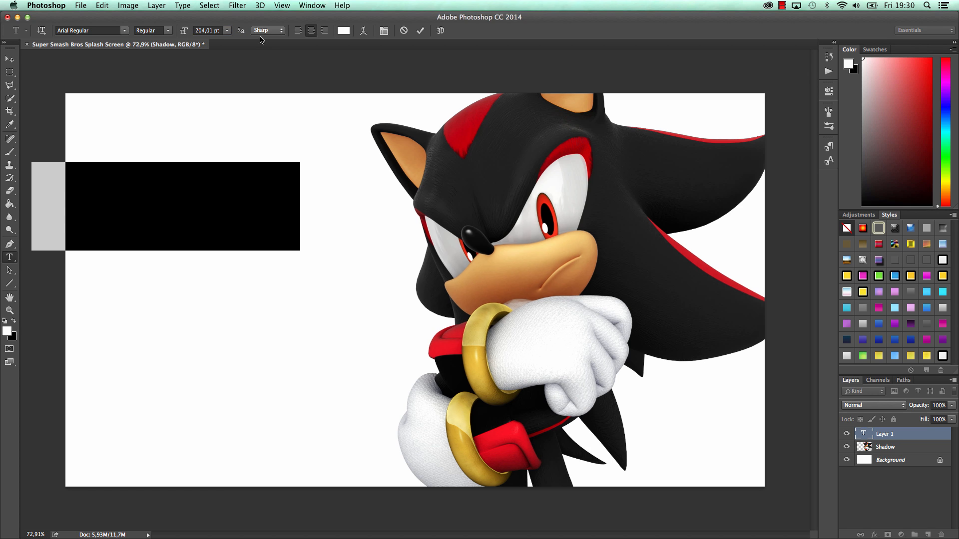
click(209, 30)
drag(213, 31, 152, 29)
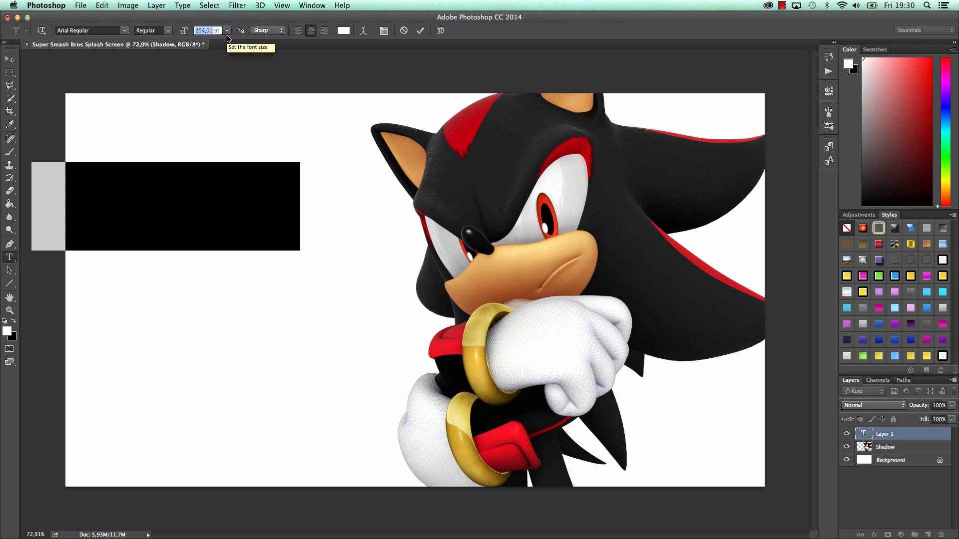
text(250)
key(BackSpace)
key(BackSpace)
key(BackSpace)
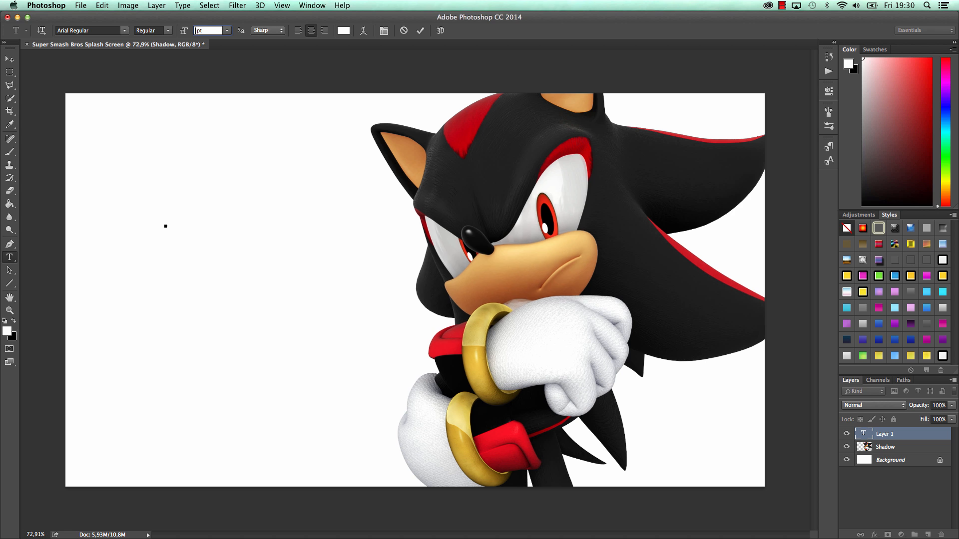
text(300)
Step: Colour the "Shadow" text black, commit it, and move it right and down so the whole word fits on the canvas
click(344, 30)
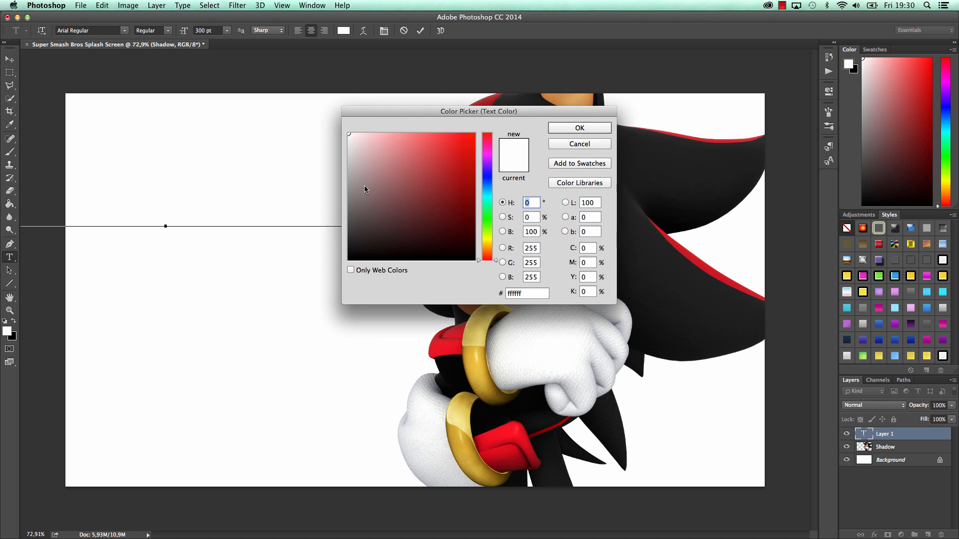
drag(365, 189, 332, 265)
click(580, 128)
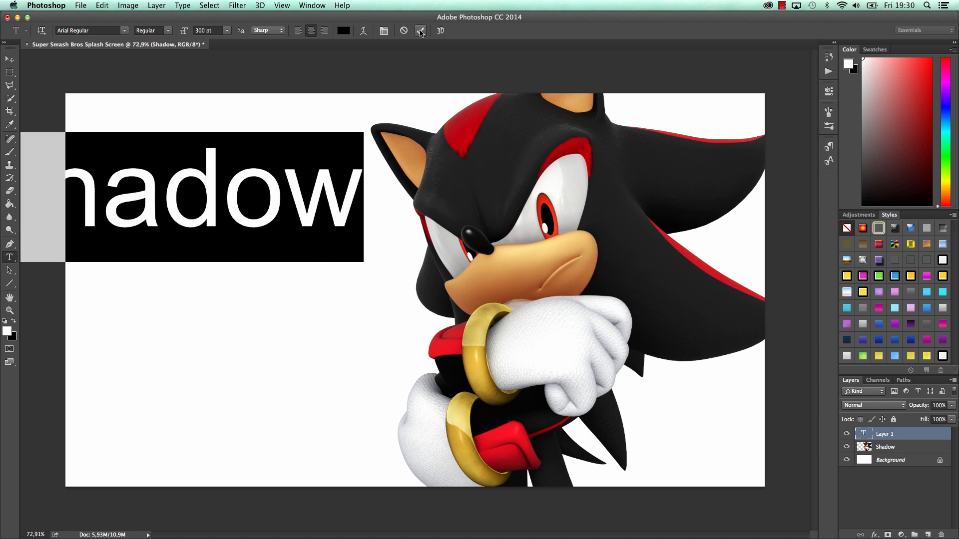
click(420, 31)
key(v)
drag(171, 135, 280, 190)
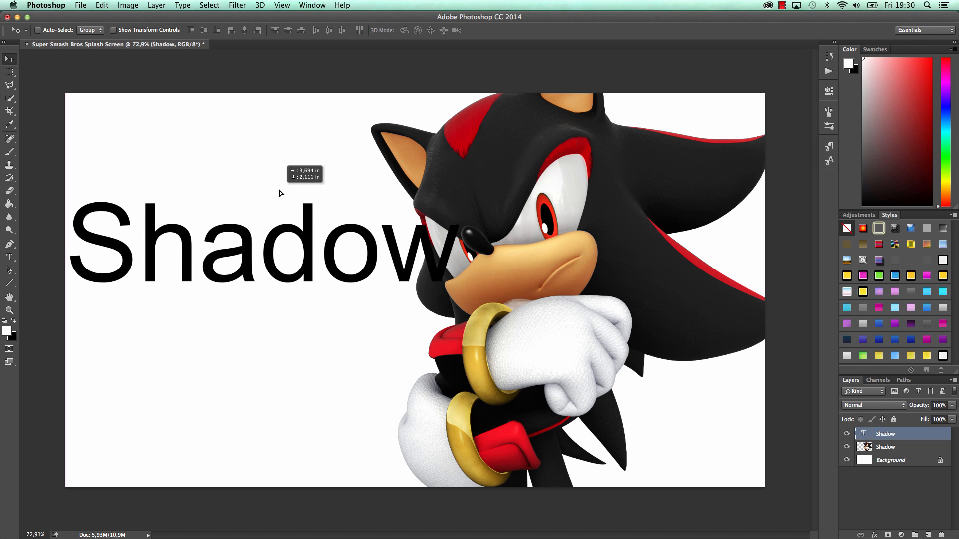
Step: Select the whole "Shadow" text for editing and set its font size to 233 pt
click(9, 257)
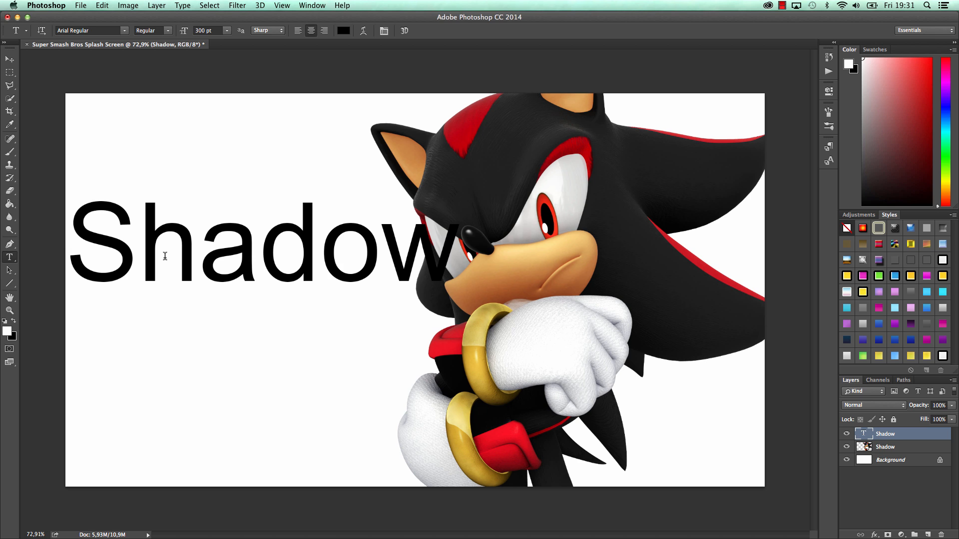
click(165, 256)
key(super+a)
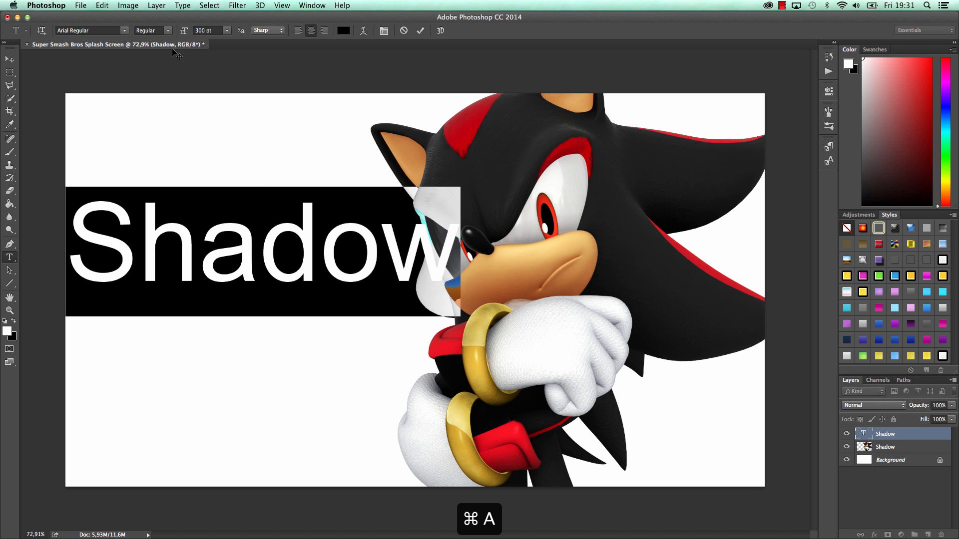
drag(184, 34, 133, 38)
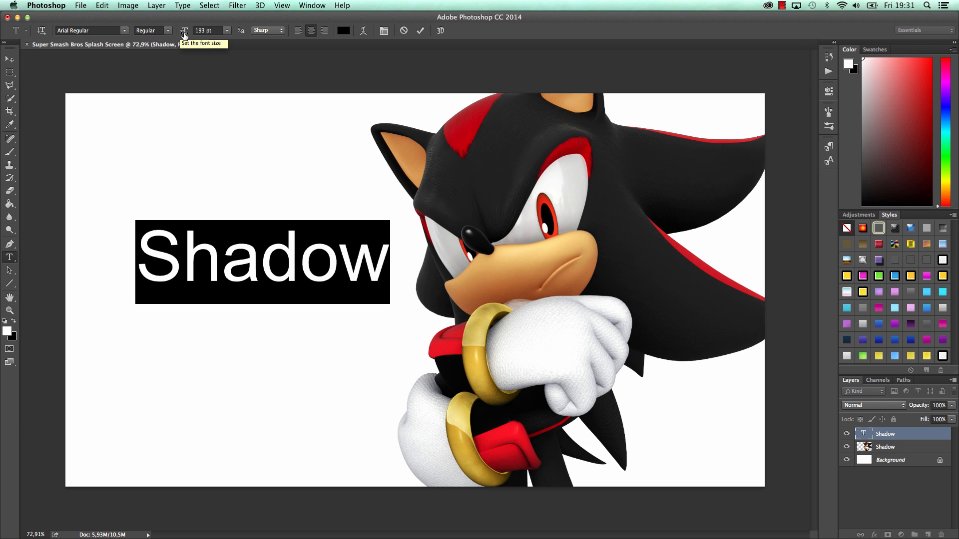
drag(183, 32, 203, 33)
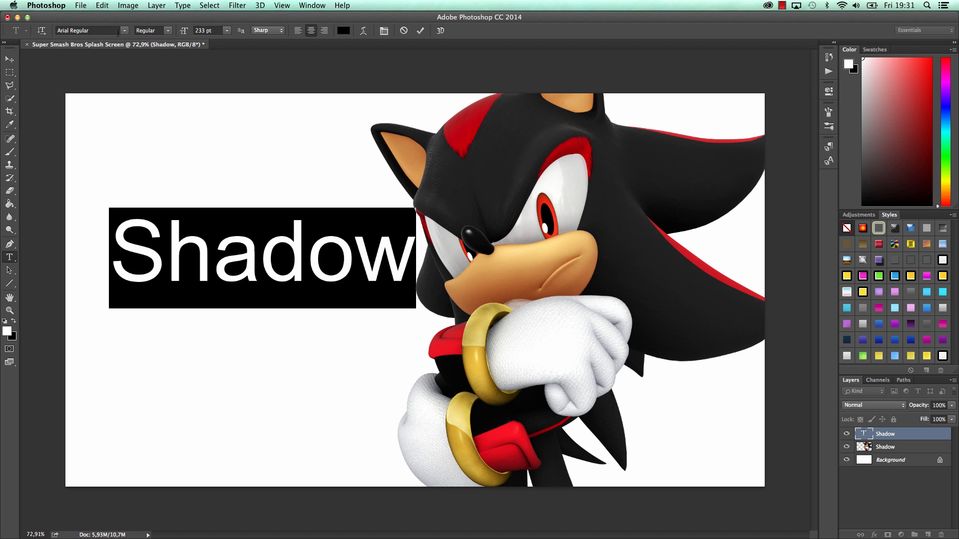
Step: Change the font of the selected "Shadow" text to Arial Black Regular
click(116, 31)
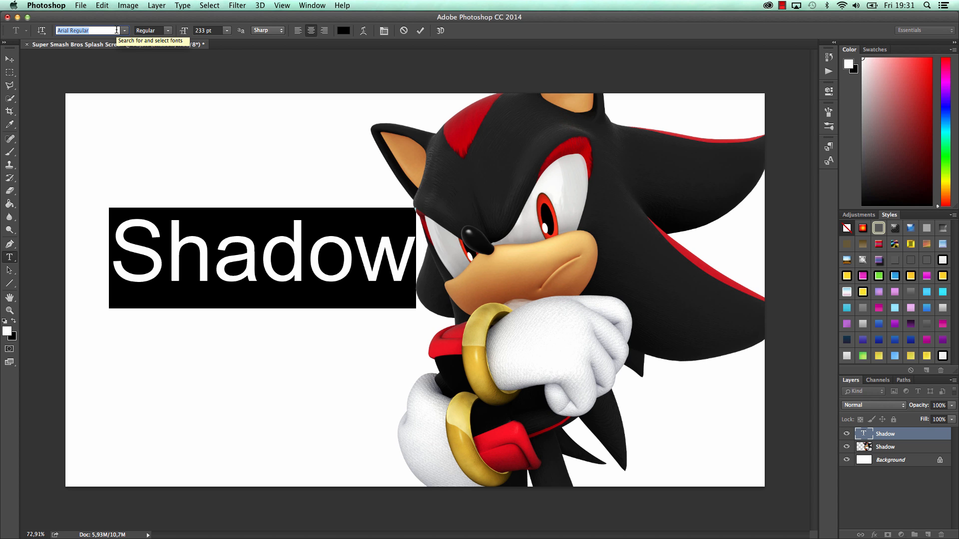
text(Arial Black)
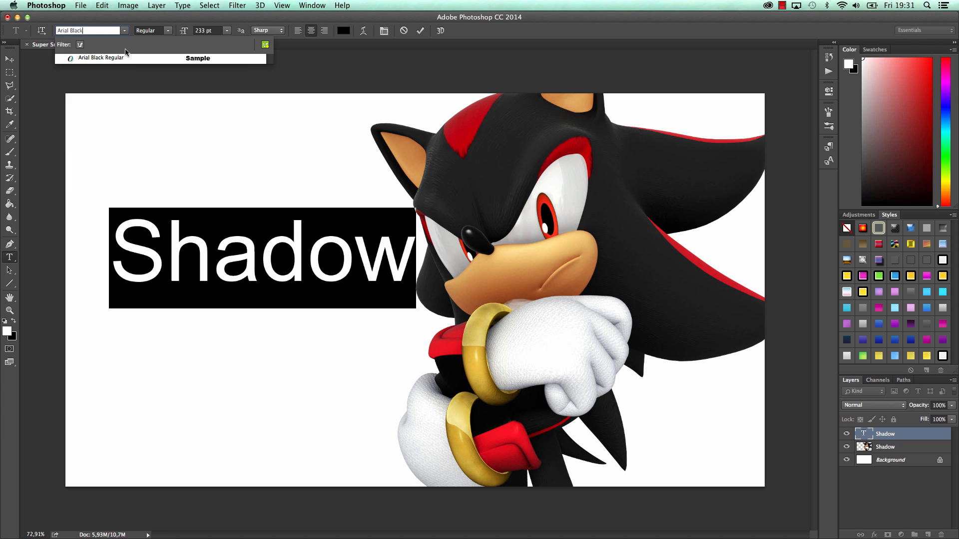
key(Return)
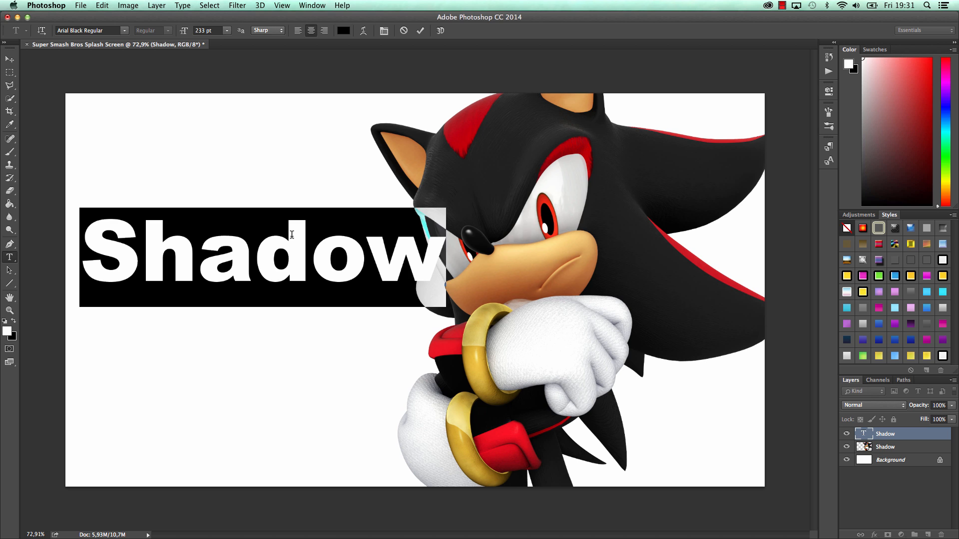
Step: Replace the whole text with "SHADOW" in capital letters
key(super+a)
text(SHADOW)
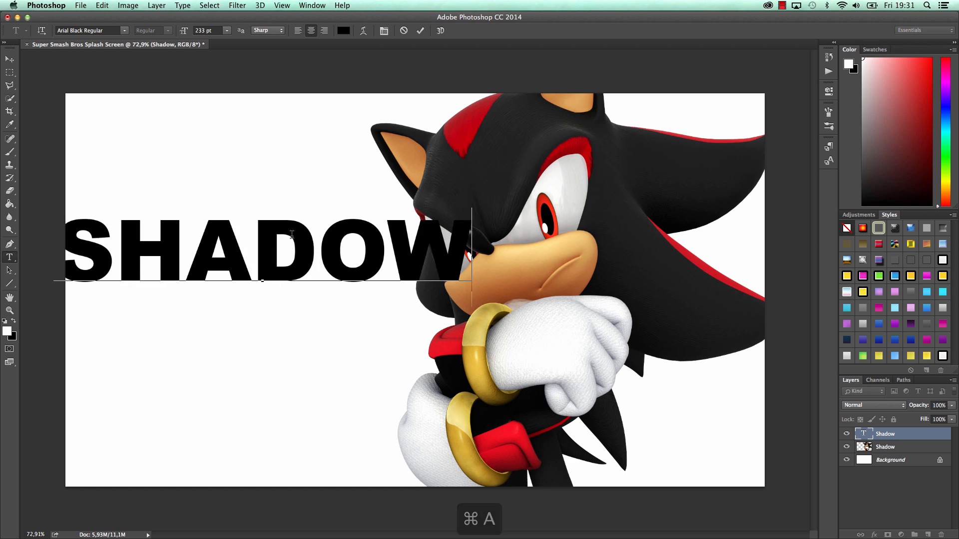
key(super+a)
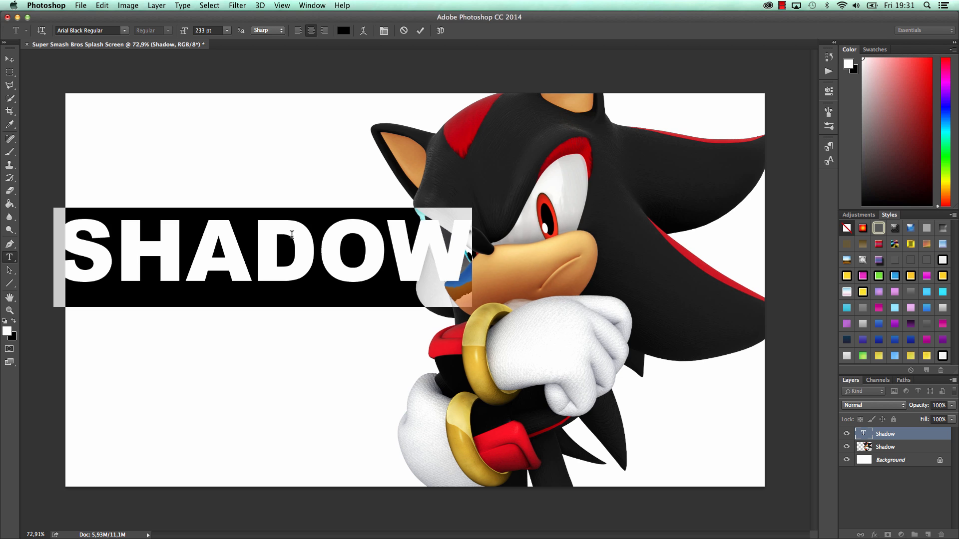
key(super+t)
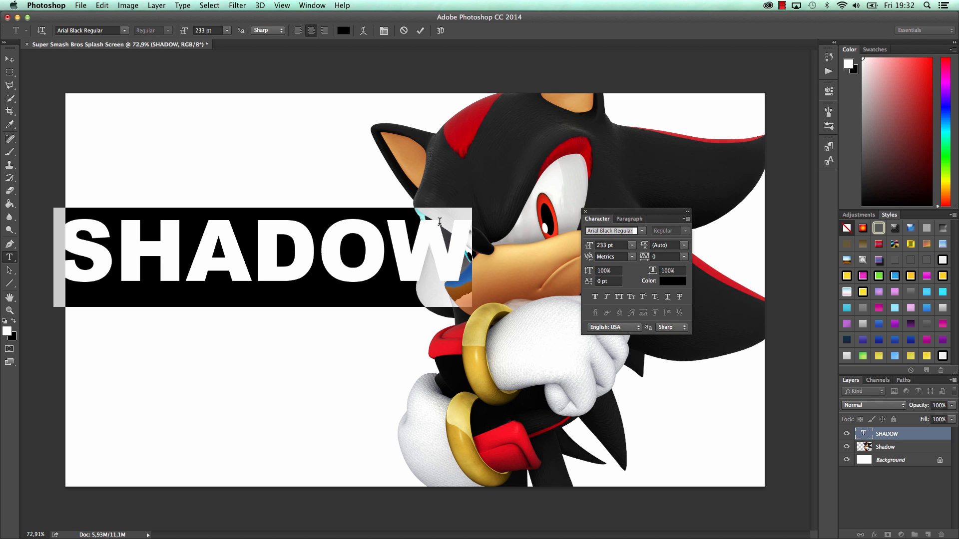
text(sha)
key(BackSpace)
key(BackSpace)
key(BackSpace)
text(S)
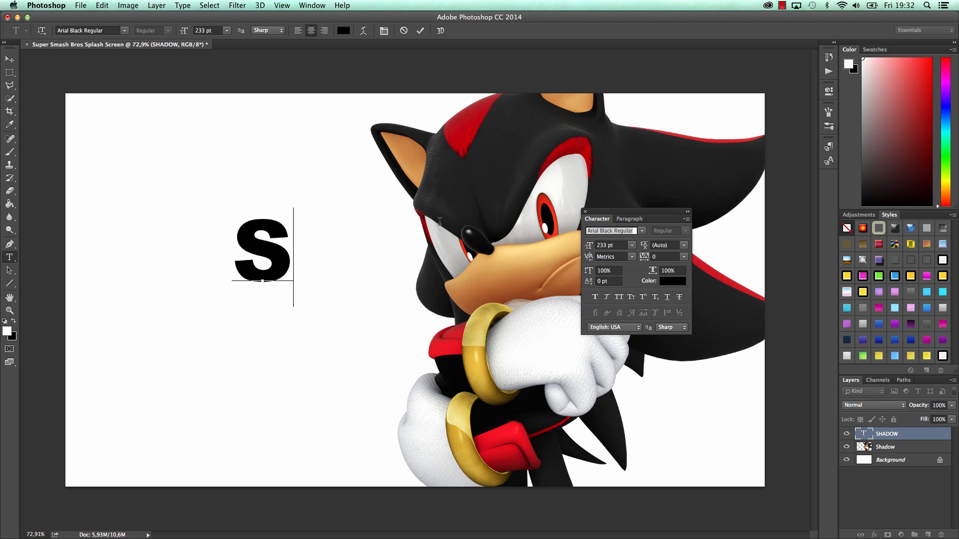
text(hadow)
key(super+a)
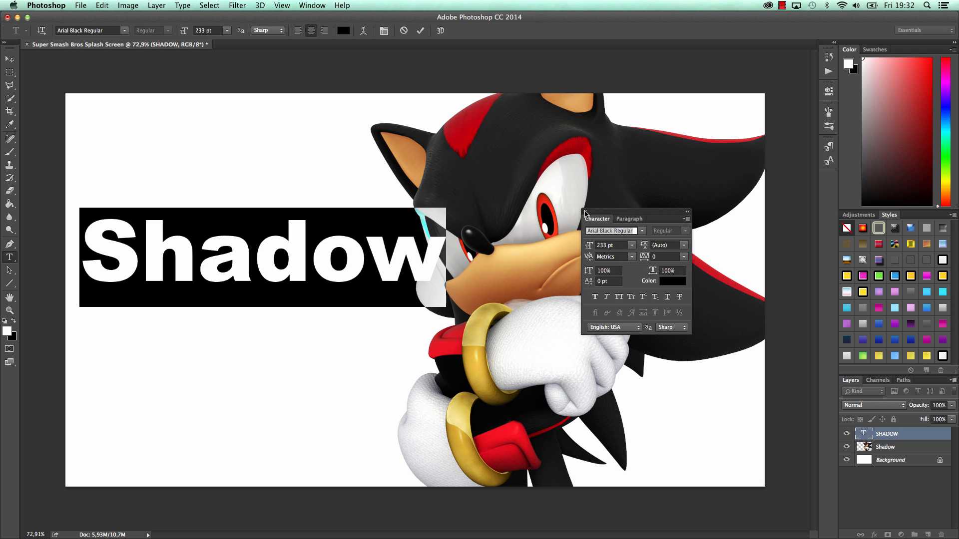
click(586, 214)
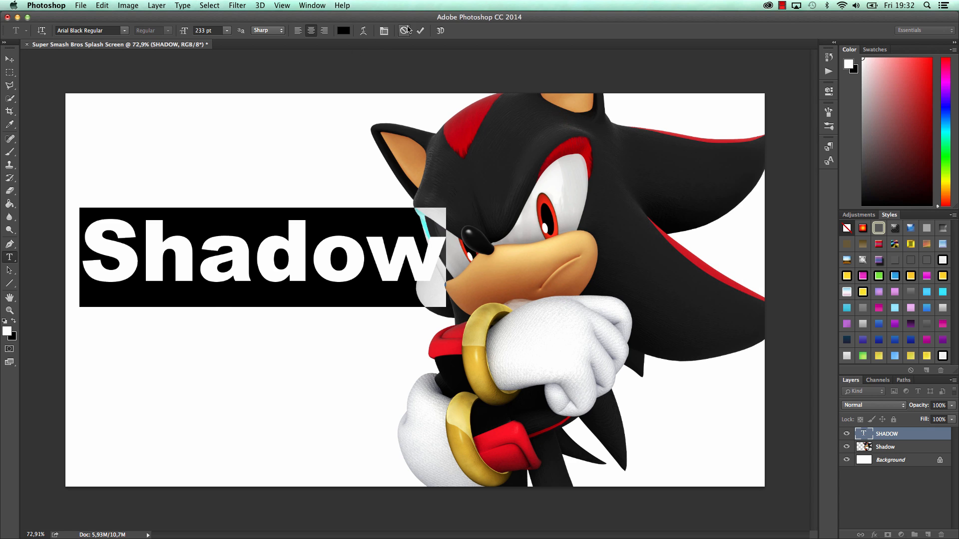
click(404, 30)
Step: Replace the all-capitals word with "Shadow" and select the whole text
double_click(327, 250)
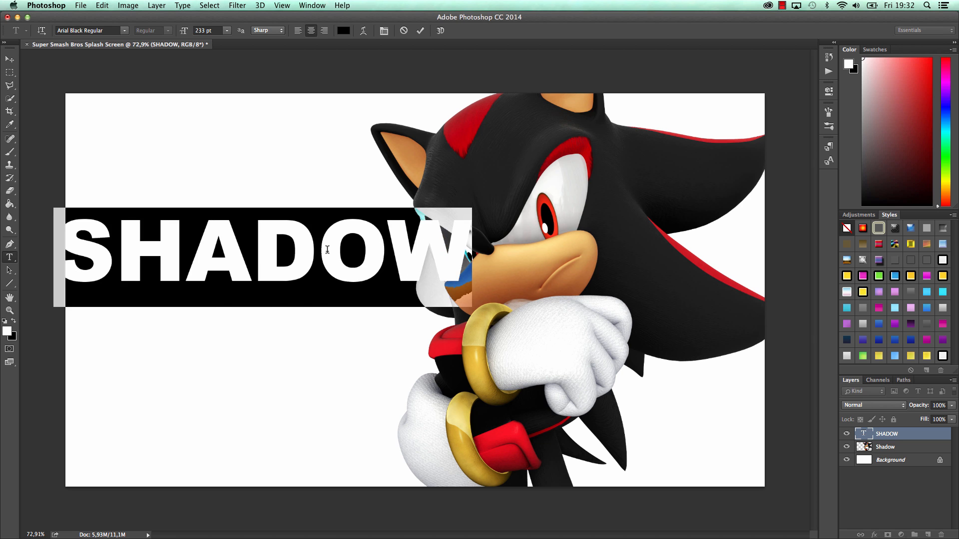
text(Shadow)
key(super+a)
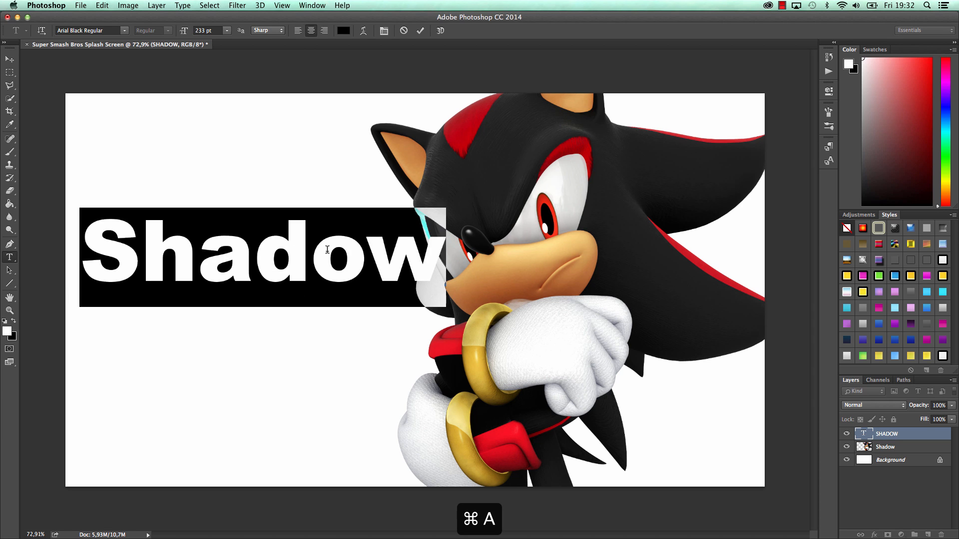
Step: Set the tracking of the whole "Shadow" text to -60
double_click(378, 219)
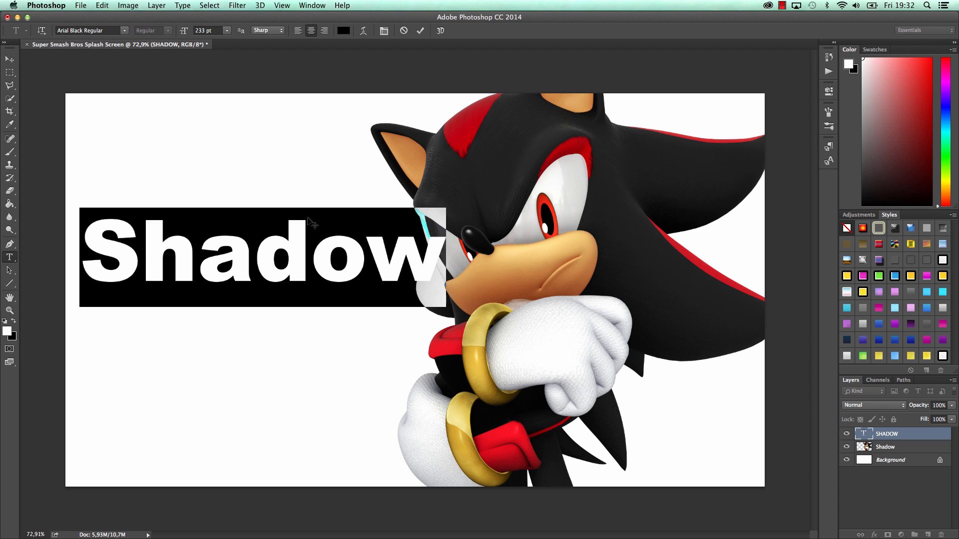
click(384, 31)
drag(650, 213, 556, 213)
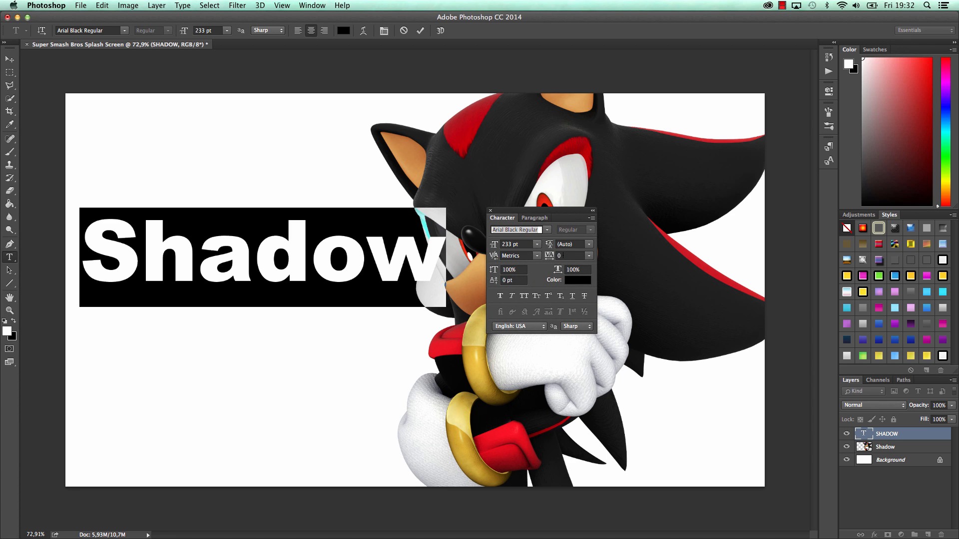
click(551, 256)
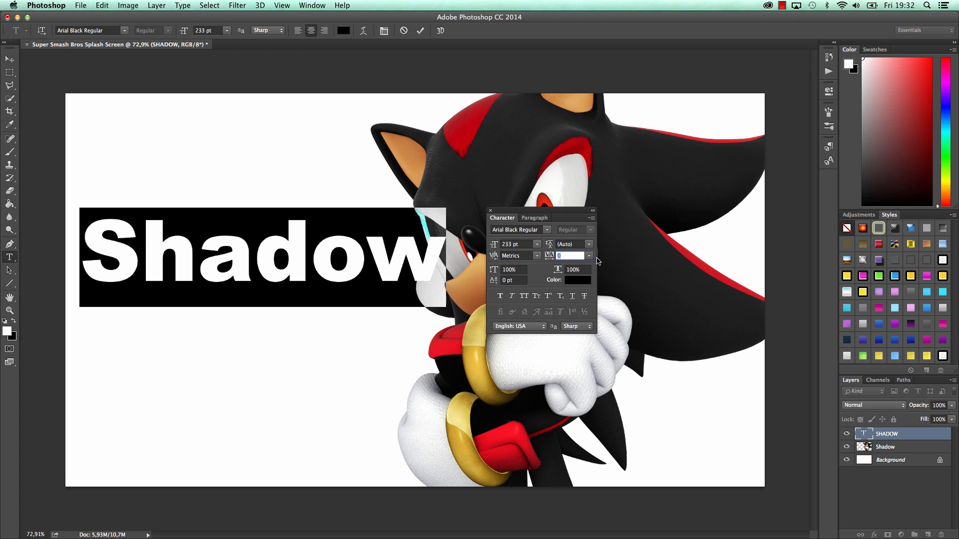
text(-60)
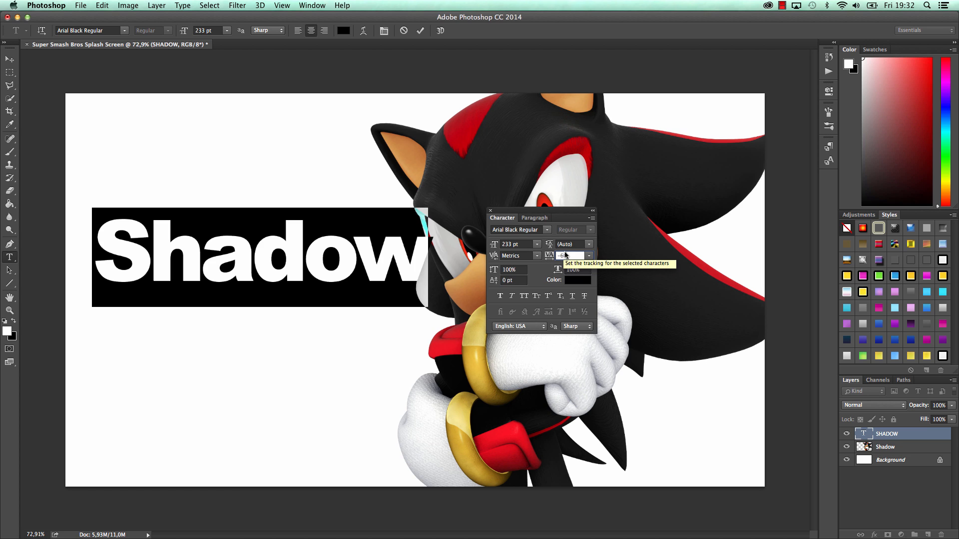
click(491, 211)
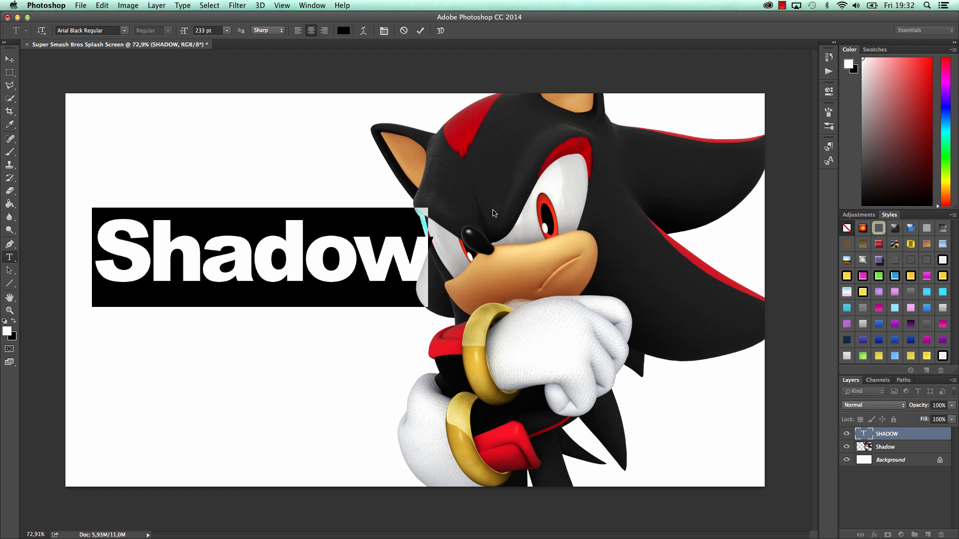
Step: Set the font size of the entire "Shadow" text to 253 pt and commit the text edit
click(299, 265)
key(super+a)
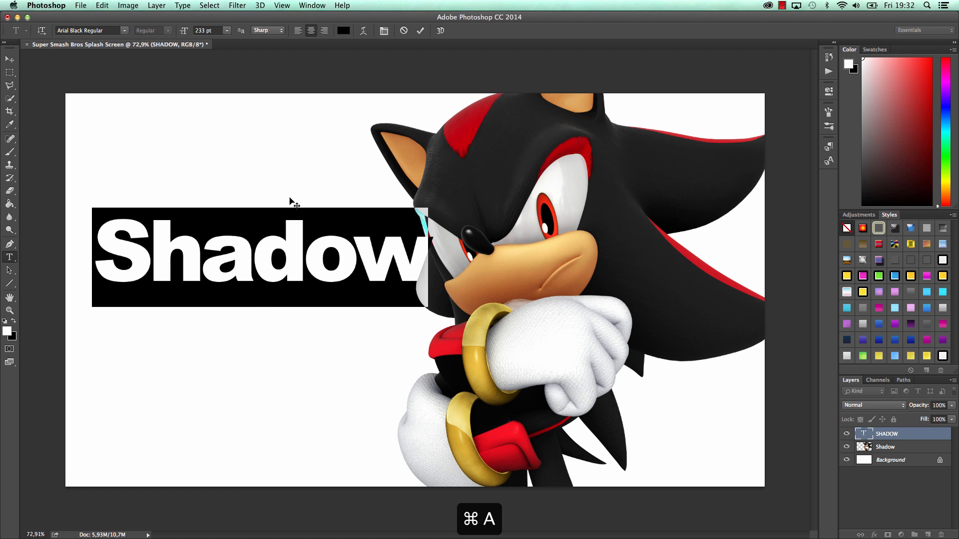
drag(184, 32, 193, 34)
click(420, 30)
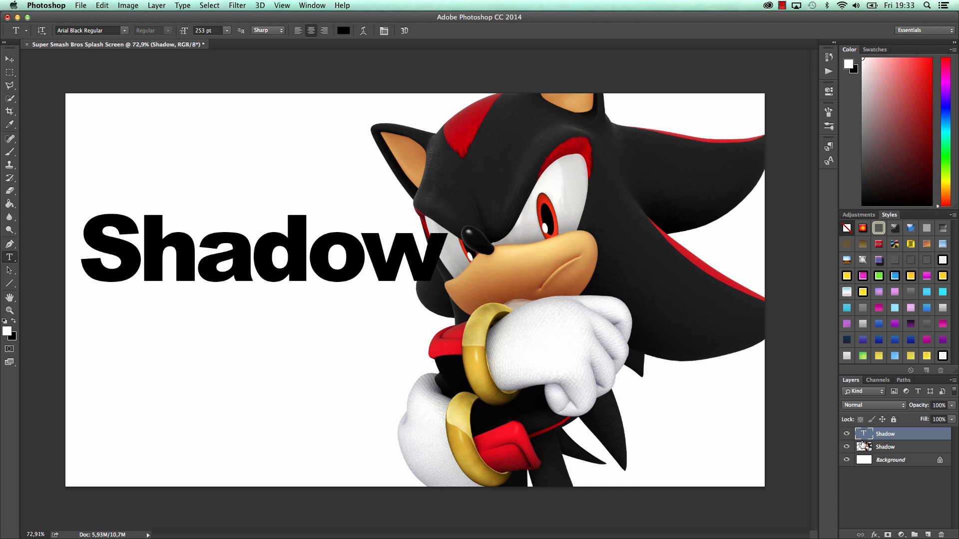
Step: Add a black outside Stroke of about 8 px to the "Shadow" text layer's style
double_click(932, 437)
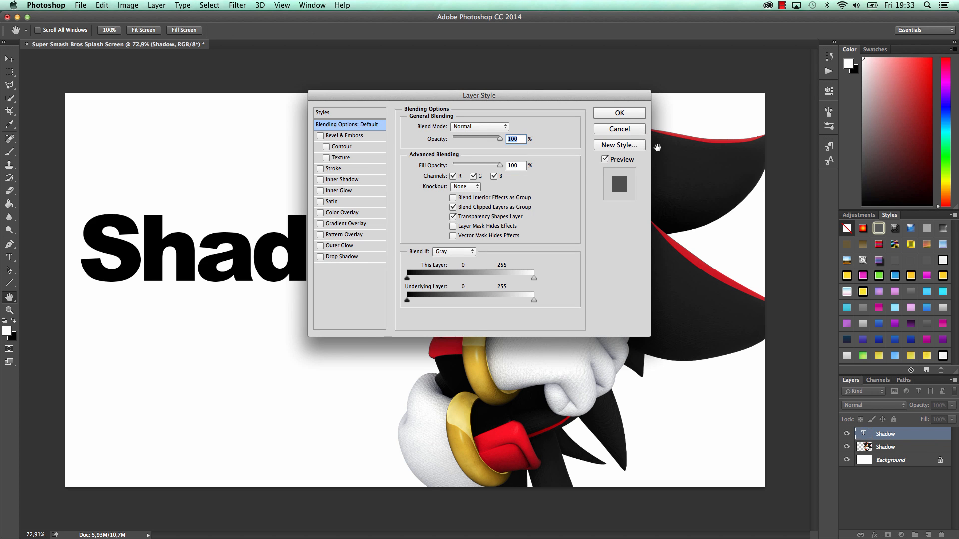
click(621, 130)
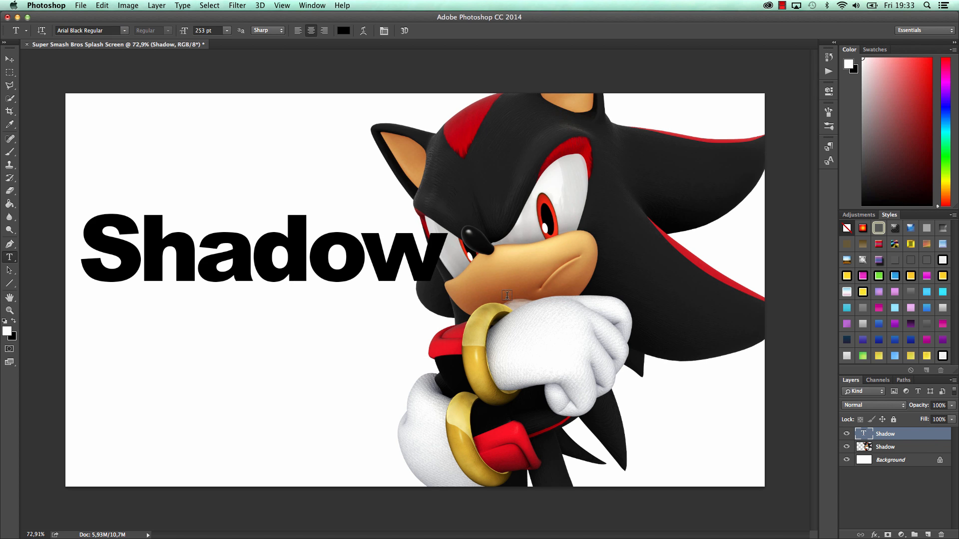
double_click(929, 434)
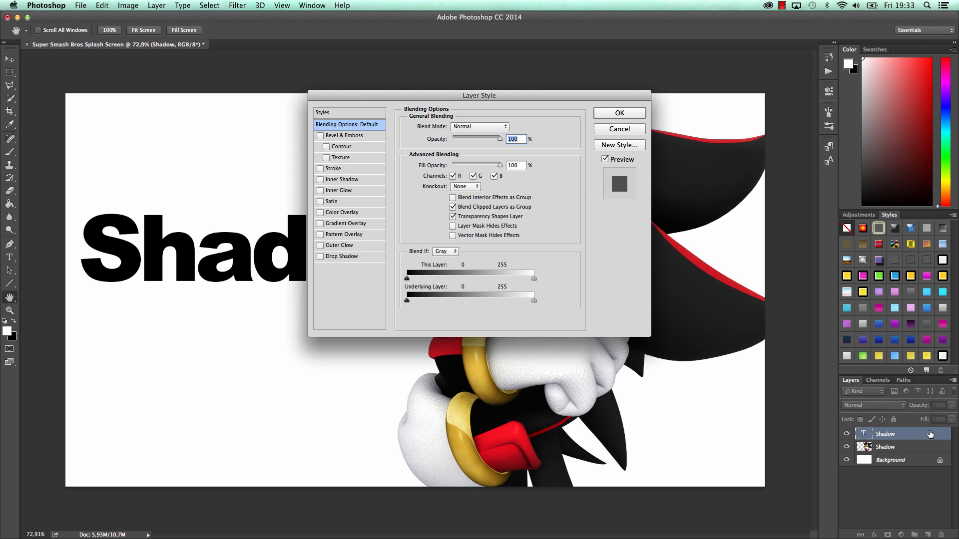
drag(363, 94, 493, 136)
click(462, 211)
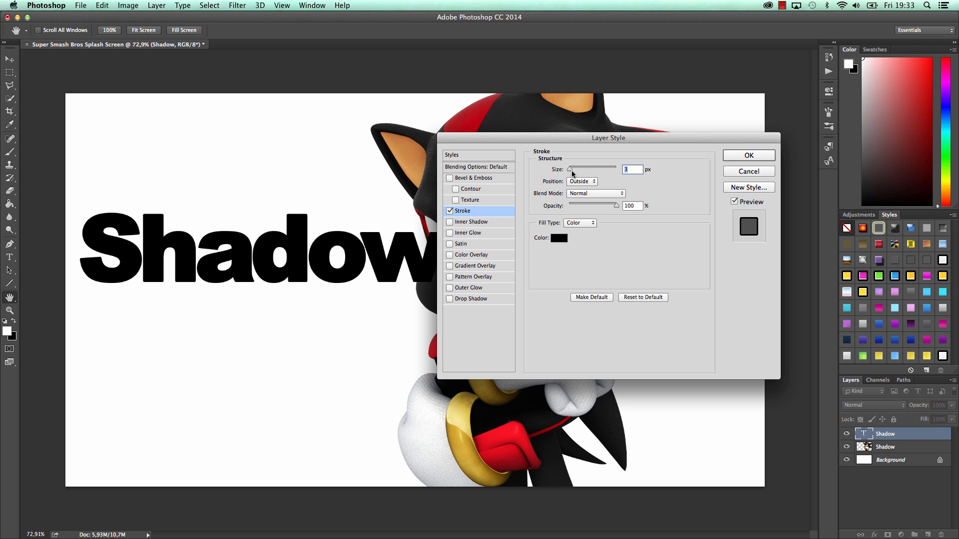
drag(571, 171, 570, 171)
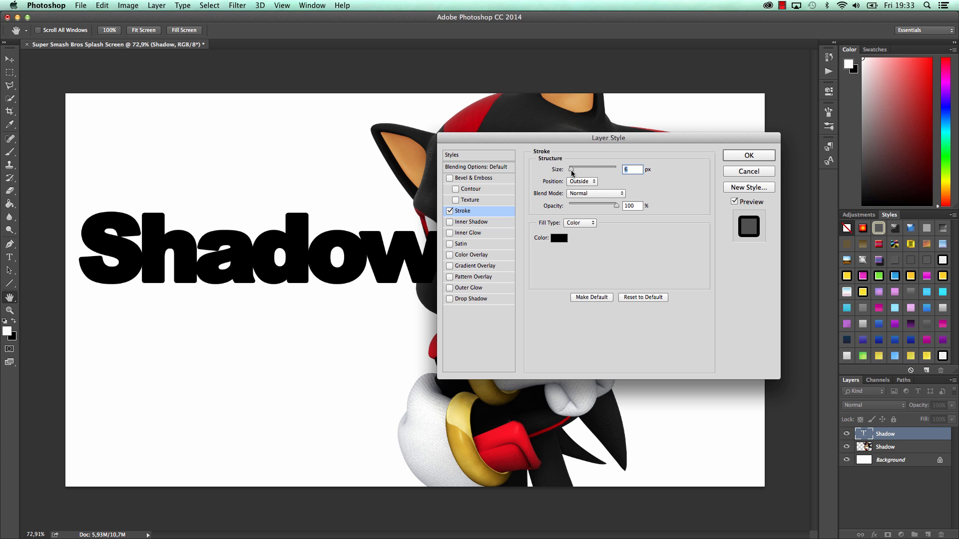
Step: Add a Gradient Overlay to the text layer and base its gradient on the Foreground to Background preset
click(470, 267)
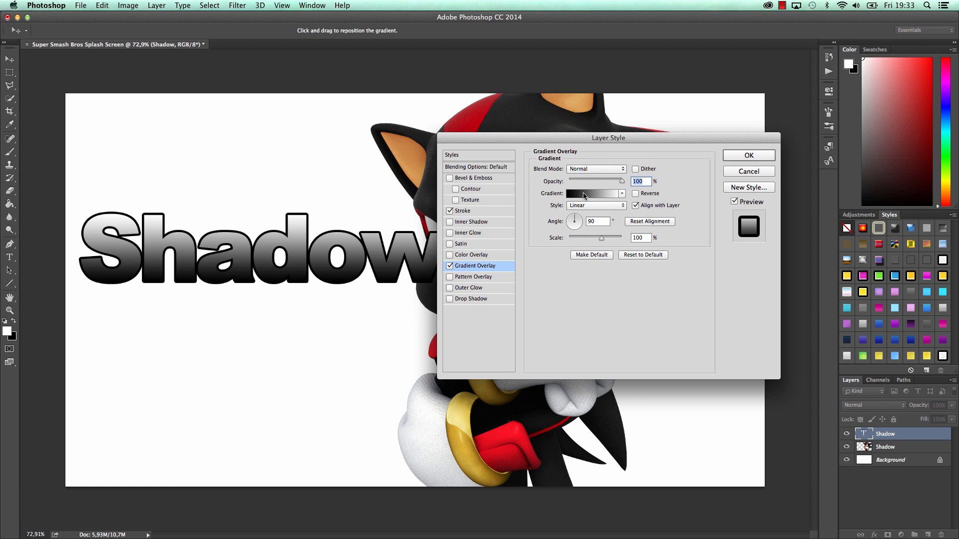
click(585, 196)
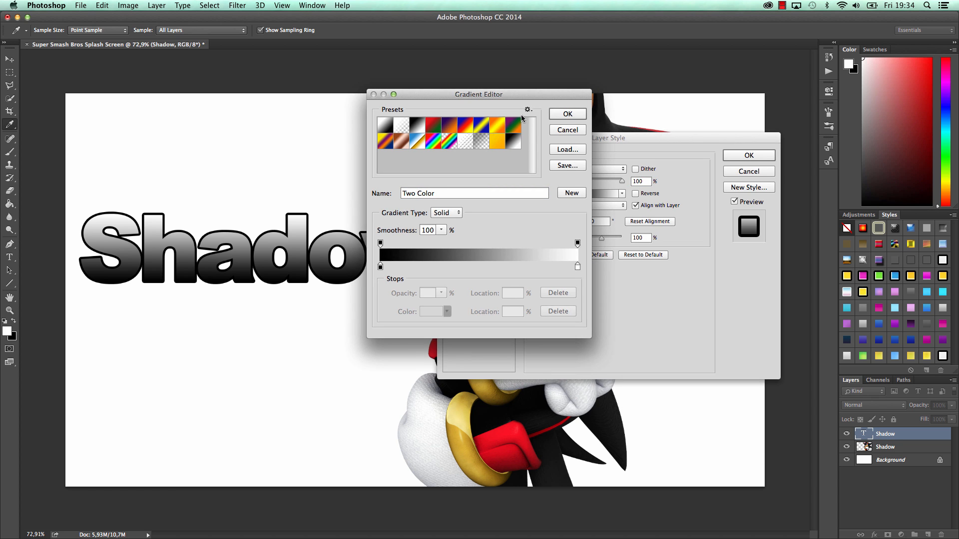
click(386, 129)
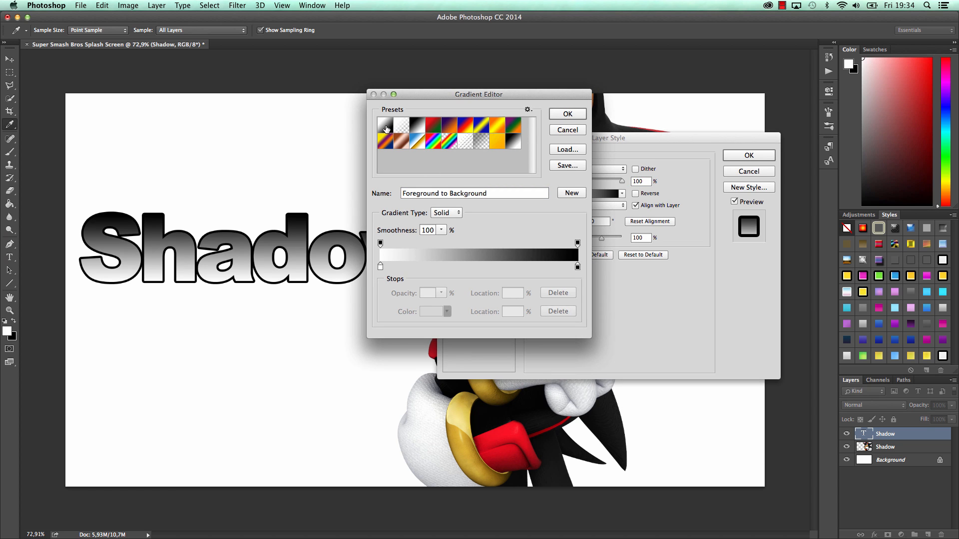
click(484, 130)
click(444, 129)
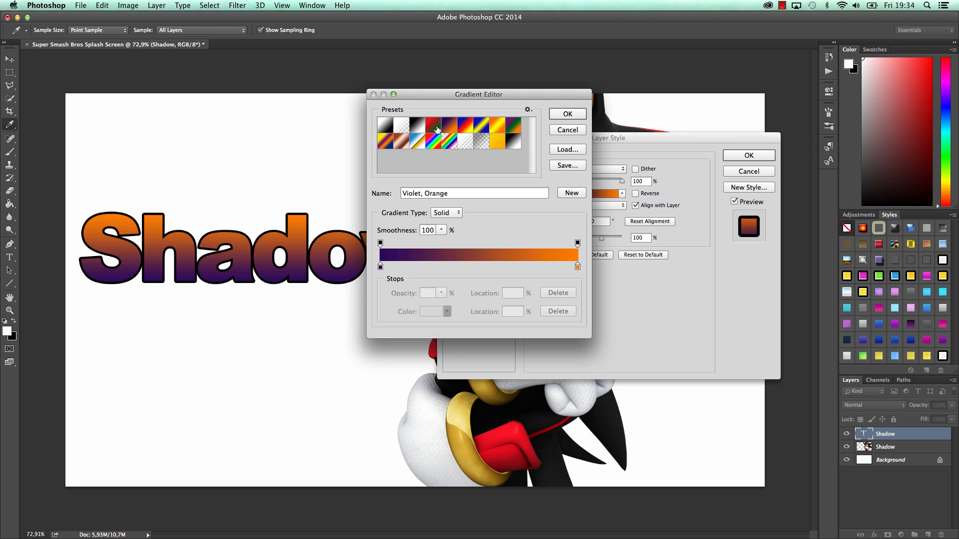
click(433, 129)
click(386, 129)
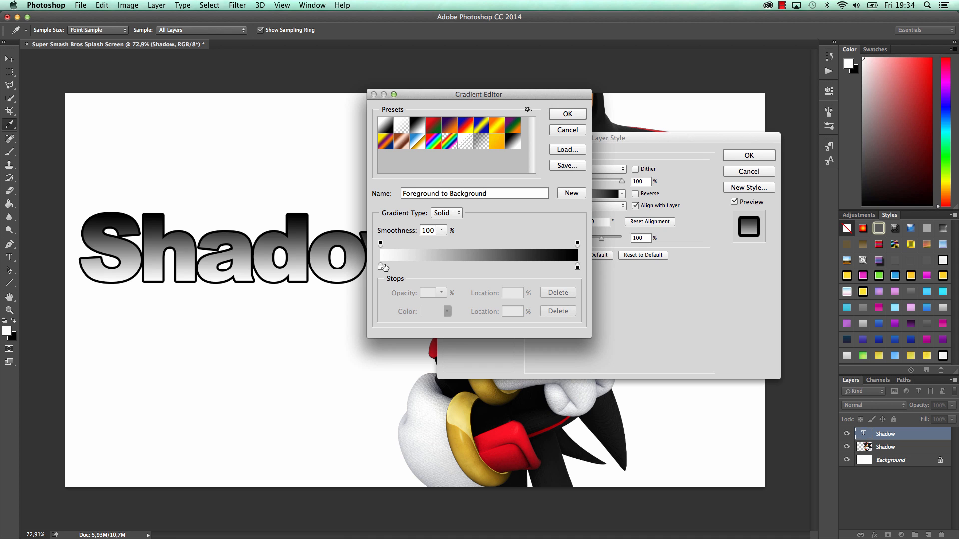
Step: Recolour the gradient's start stop at 0% to light grey and its end stop at 100% to near-white fbfbfb
double_click(381, 269)
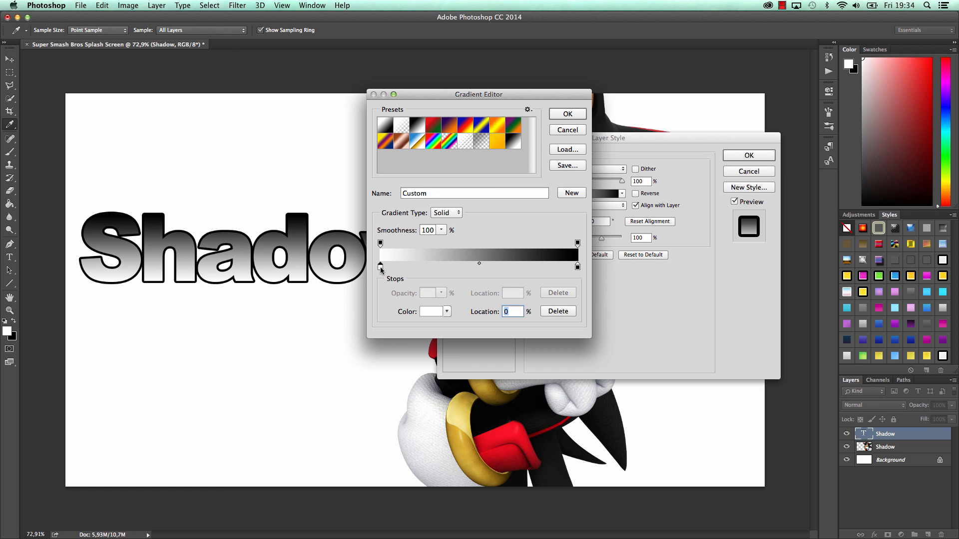
click(347, 140)
drag(347, 140, 344, 138)
click(560, 131)
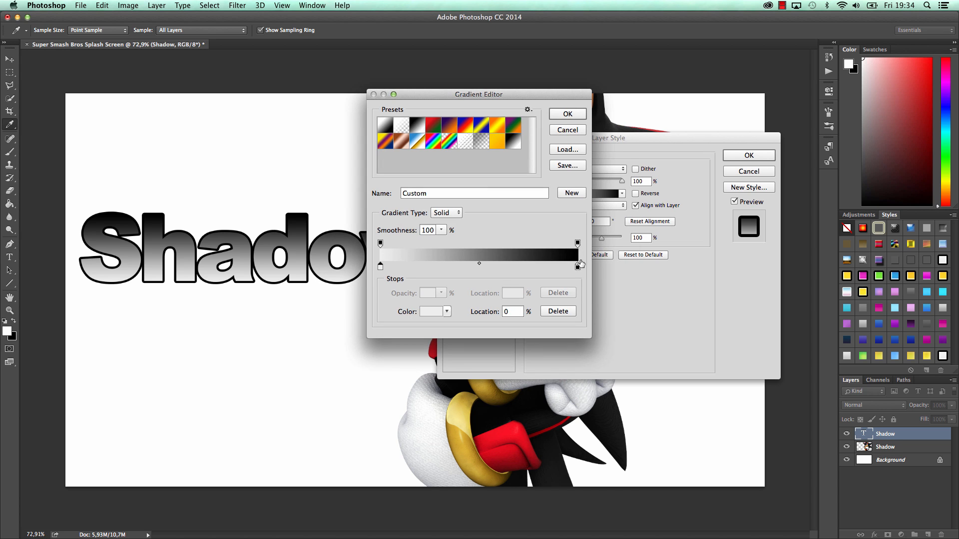
double_click(577, 266)
drag(351, 144, 334, 135)
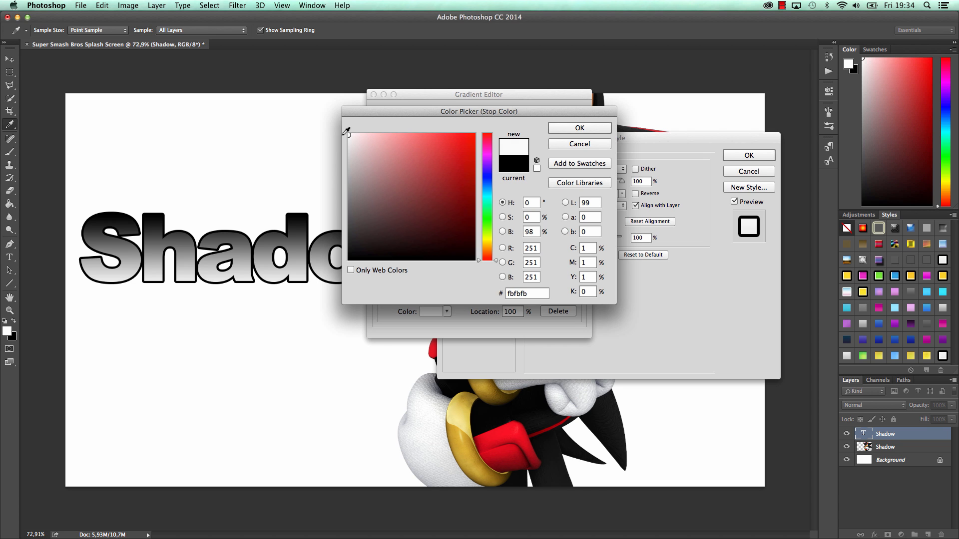
click(586, 127)
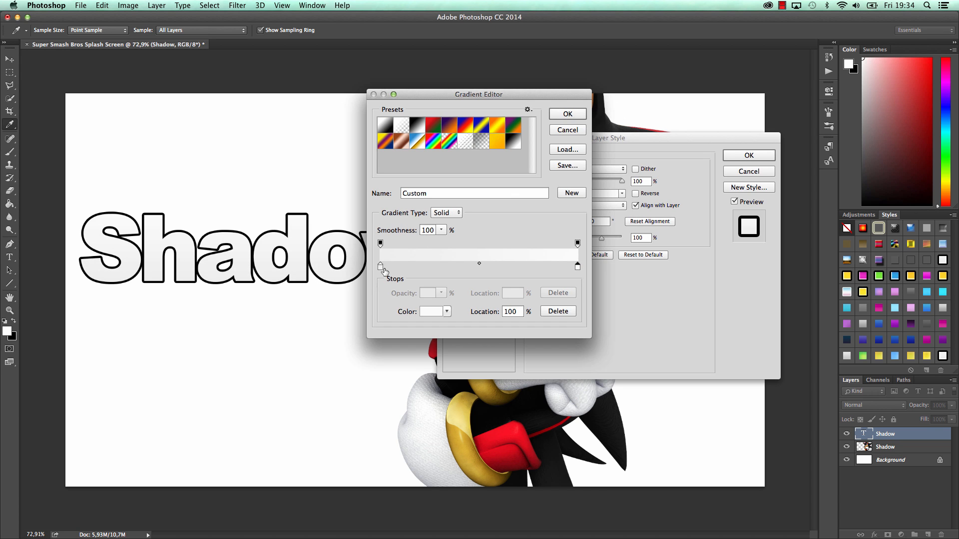
Step: Readjust the gradient's 0% stop to a light grey of about e7e7e7 and accept the gradient
double_click(380, 267)
click(345, 145)
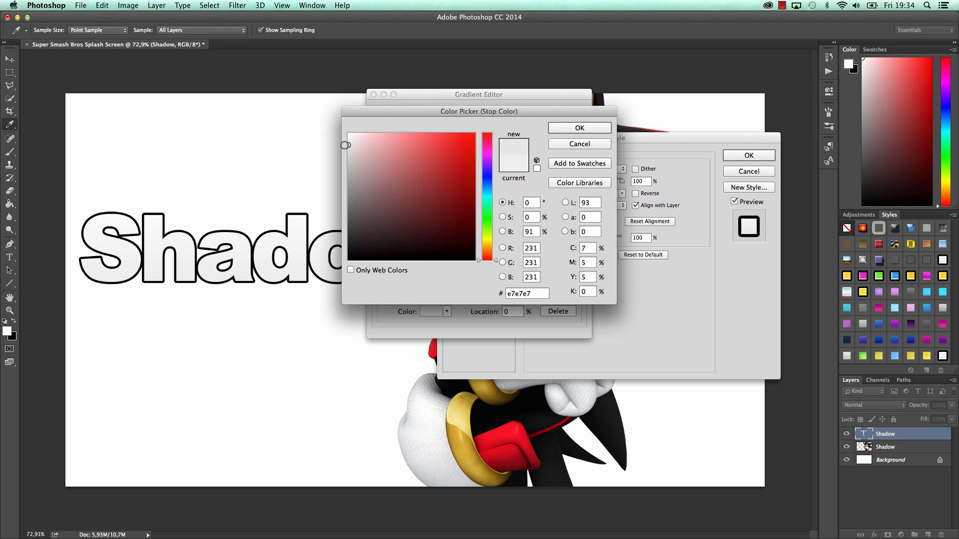
drag(346, 145, 345, 143)
click(575, 130)
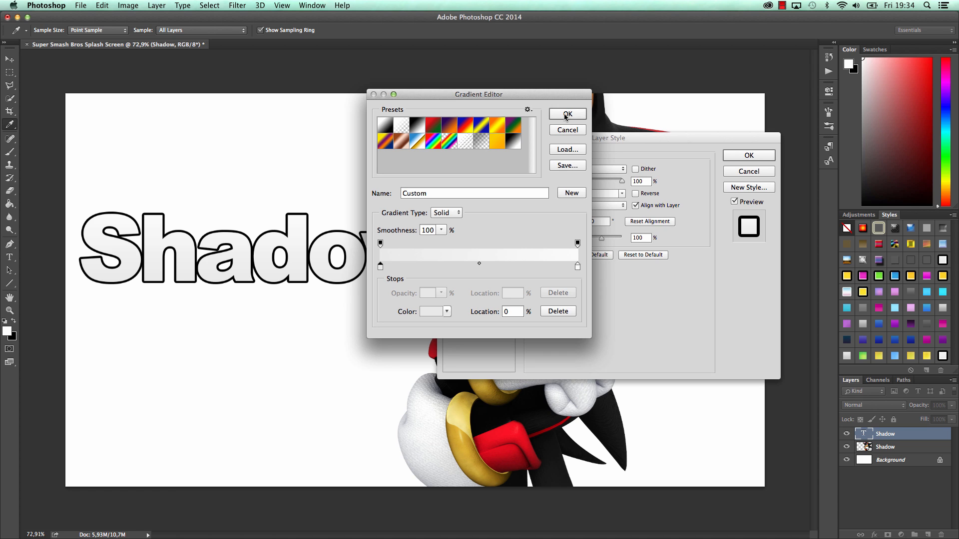
click(567, 115)
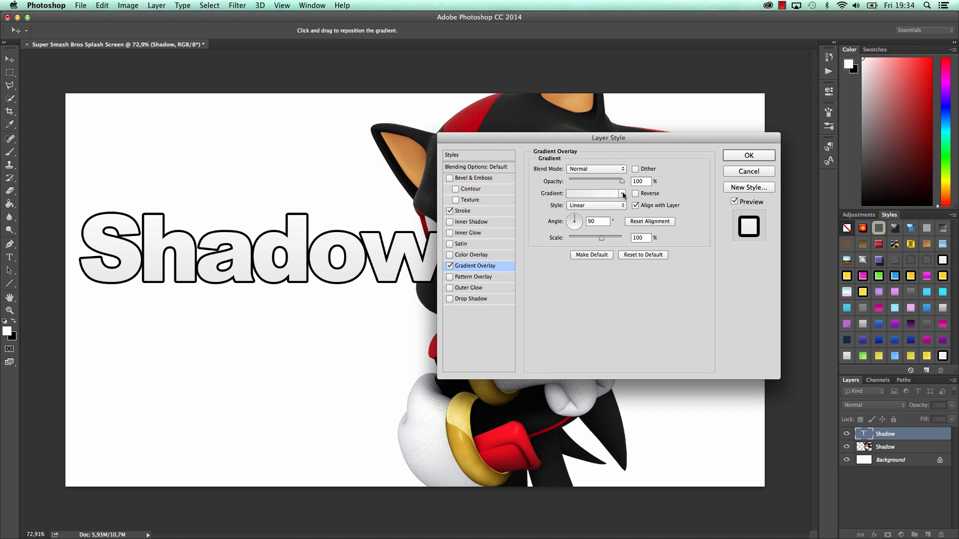
Step: Add an Inner Shadow to the text layer with blend mode Normal and white color ffffff
click(467, 223)
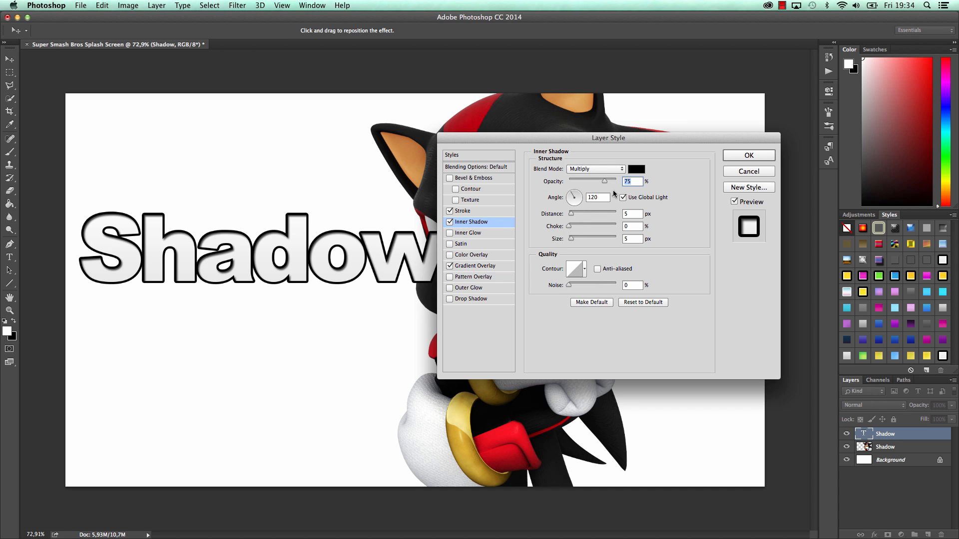
drag(536, 140, 565, 146)
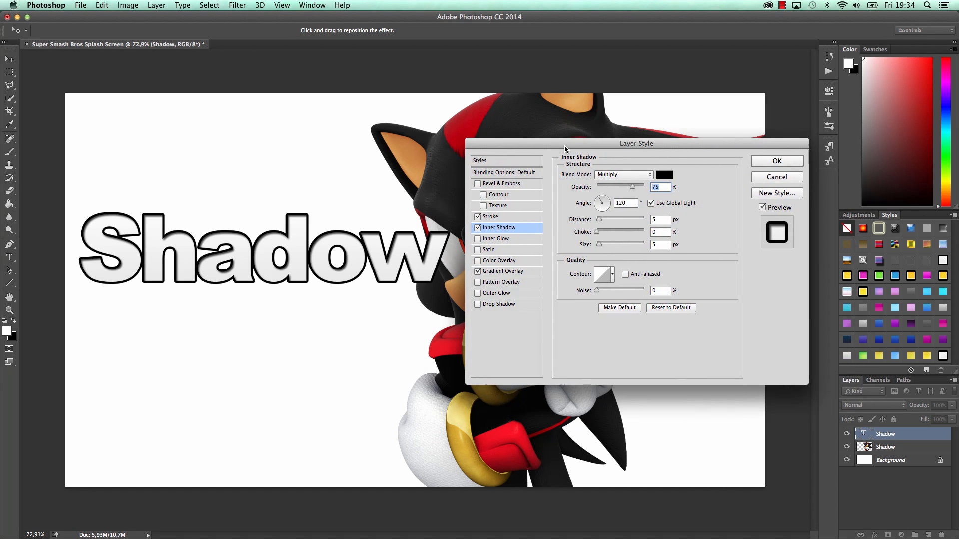
click(642, 175)
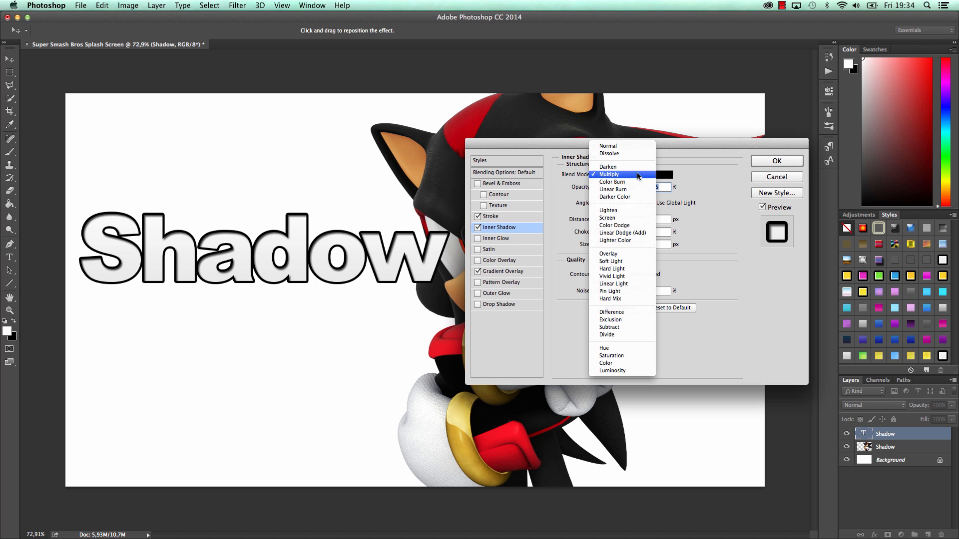
click(627, 150)
click(664, 174)
drag(474, 196, 325, 122)
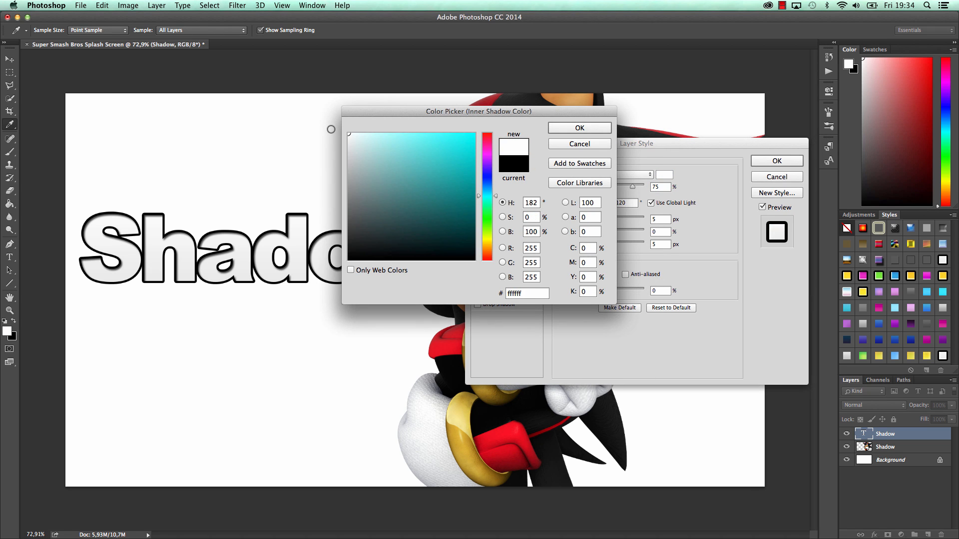
click(563, 127)
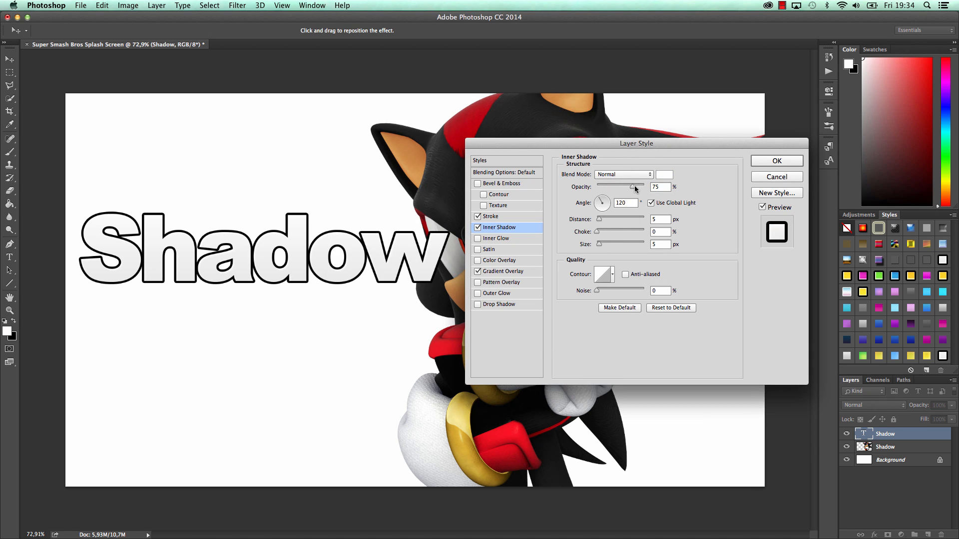
Step: Set the Inner Shadow to 100% opacity and 0 px size, with Use Global Light turned off
drag(633, 187, 646, 188)
key(super+equal)
key(super+equal)
key(super+equal)
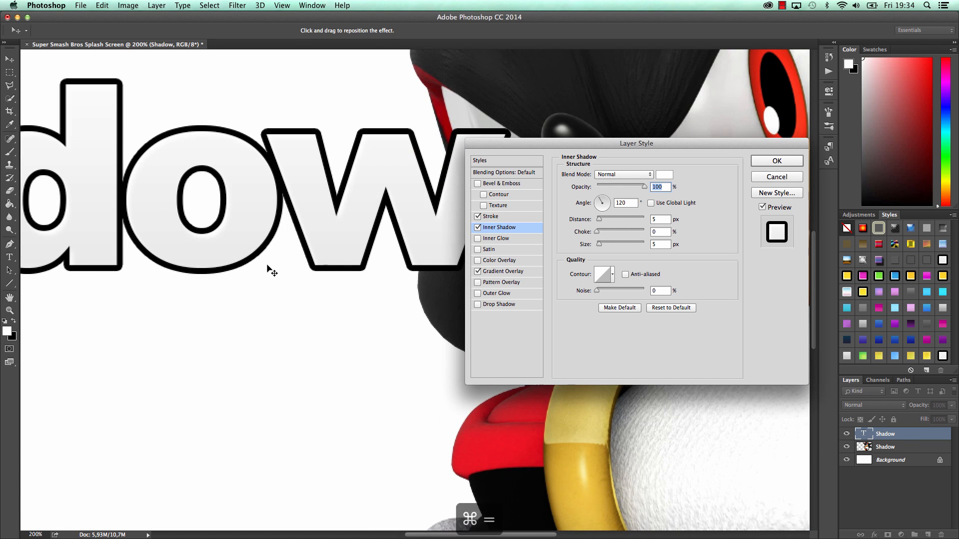
key(super+equal)
key(super+equal)
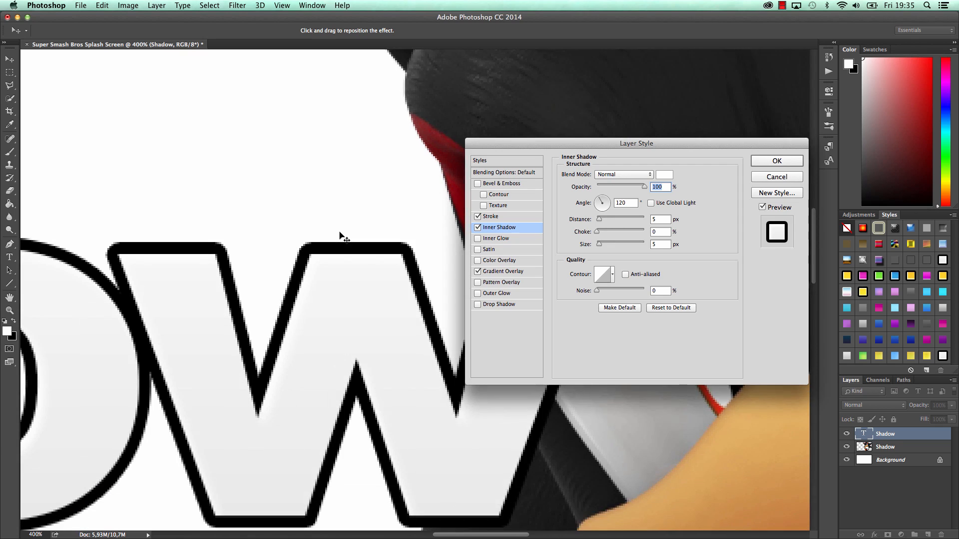
scroll(343, 234, down, 2)
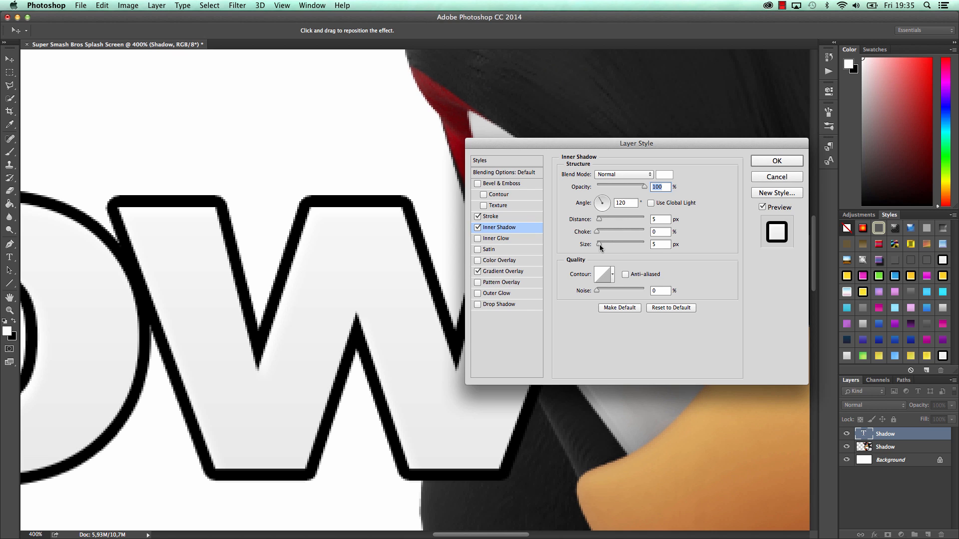
drag(599, 244, 589, 244)
Step: Set the Inner Shadow's angle to -138° and its distance to 6 px
click(597, 211)
click(593, 210)
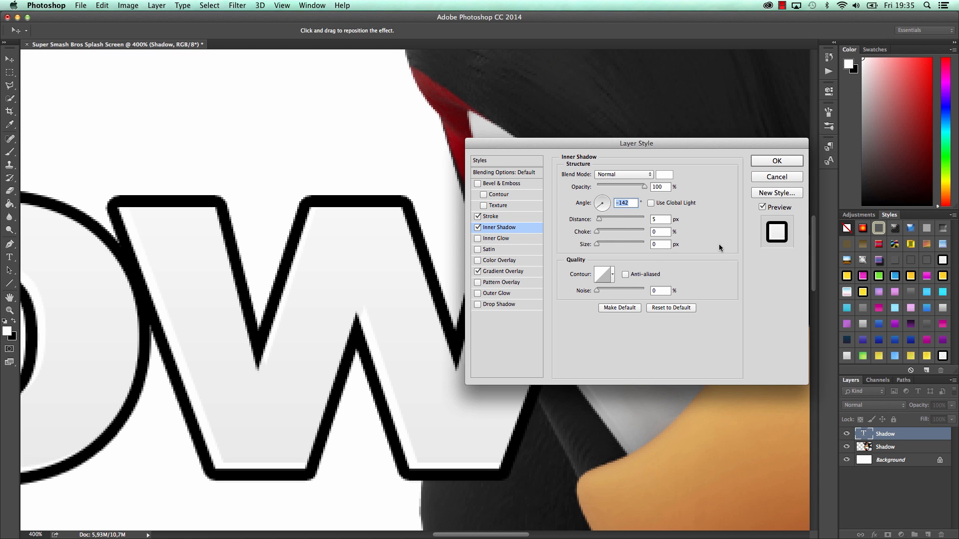
click(611, 208)
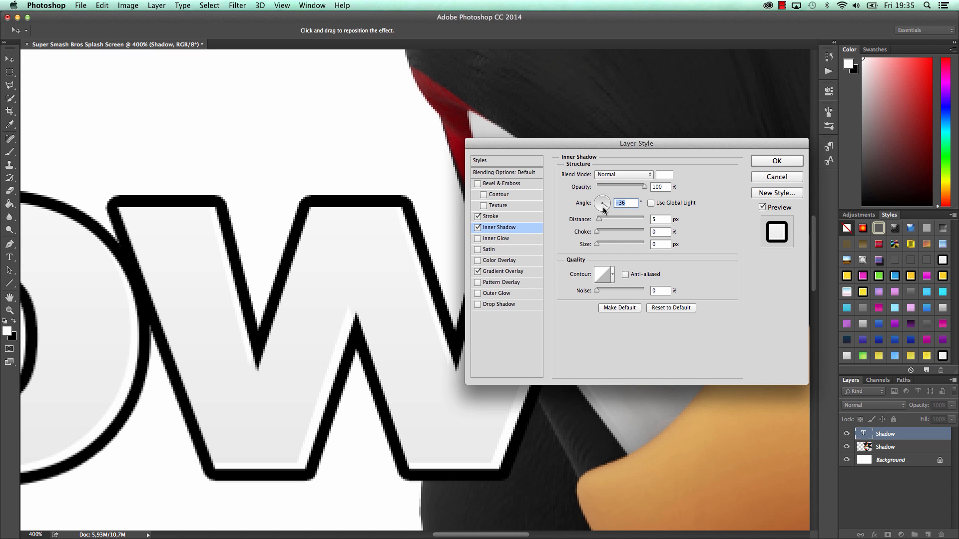
drag(604, 210, 596, 212)
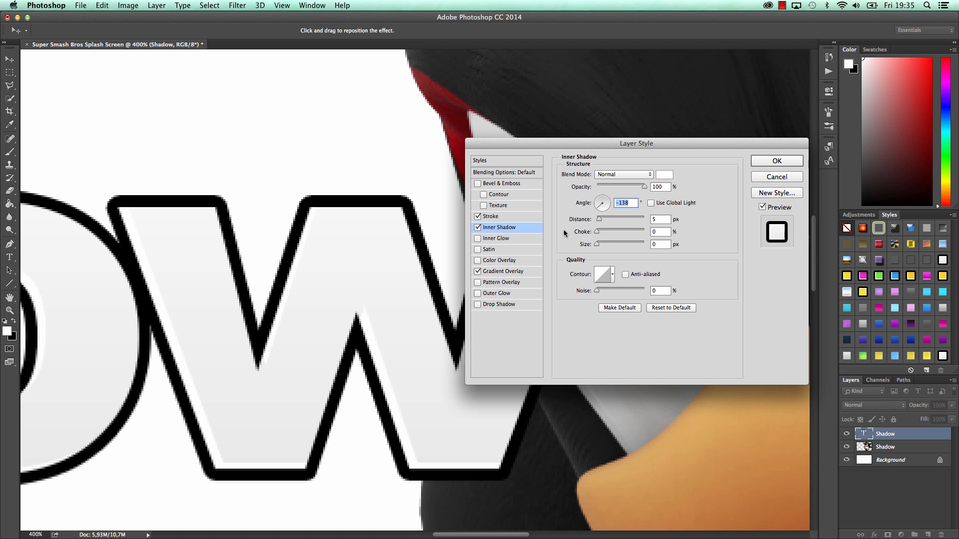
drag(599, 220, 600, 219)
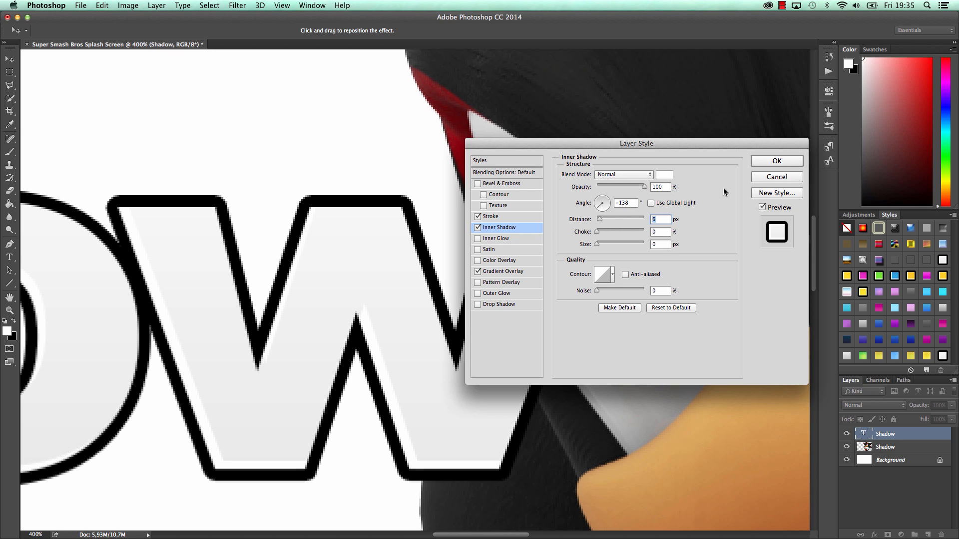
Step: Save the effects as a new style named "Super Smash Bros Text Effect" and apply them to the text layer
click(505, 173)
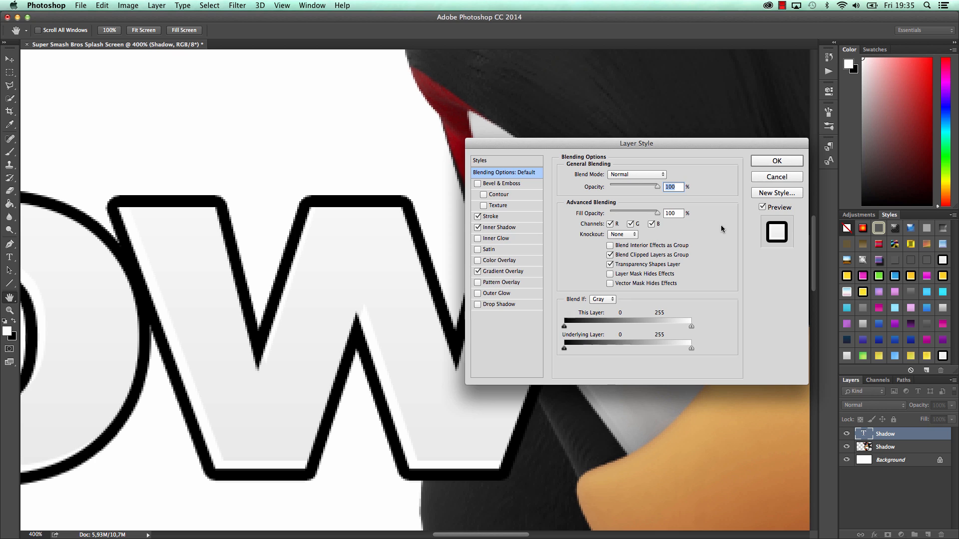
click(776, 193)
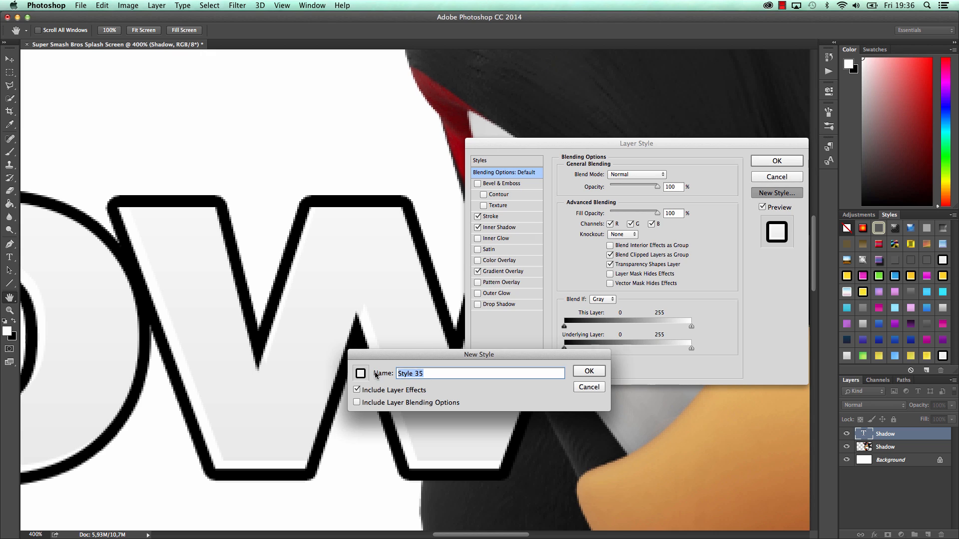
text(Super Smash Bros Text Effect)
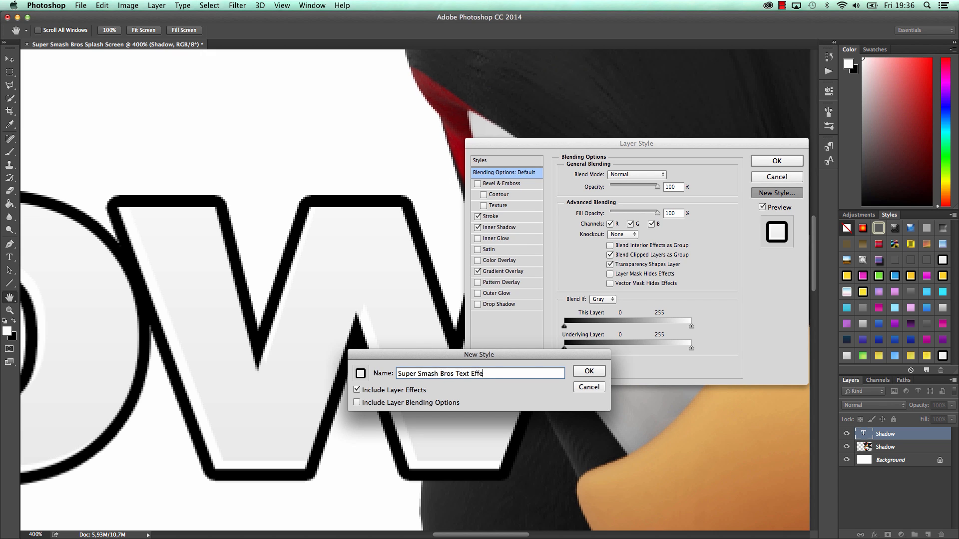
click(589, 371)
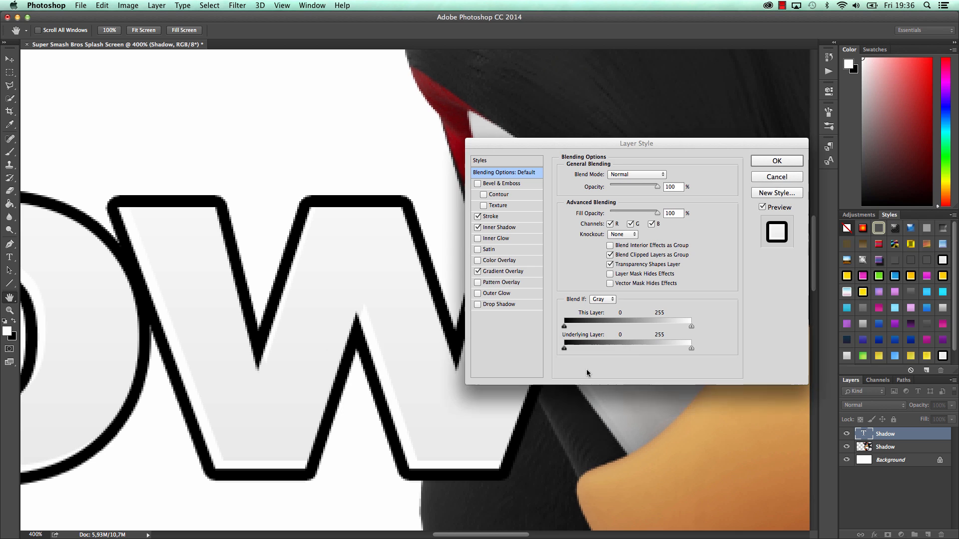
click(779, 160)
Step: Locate the newly saved style at the end of the styles collection
drag(955, 255, 954, 291)
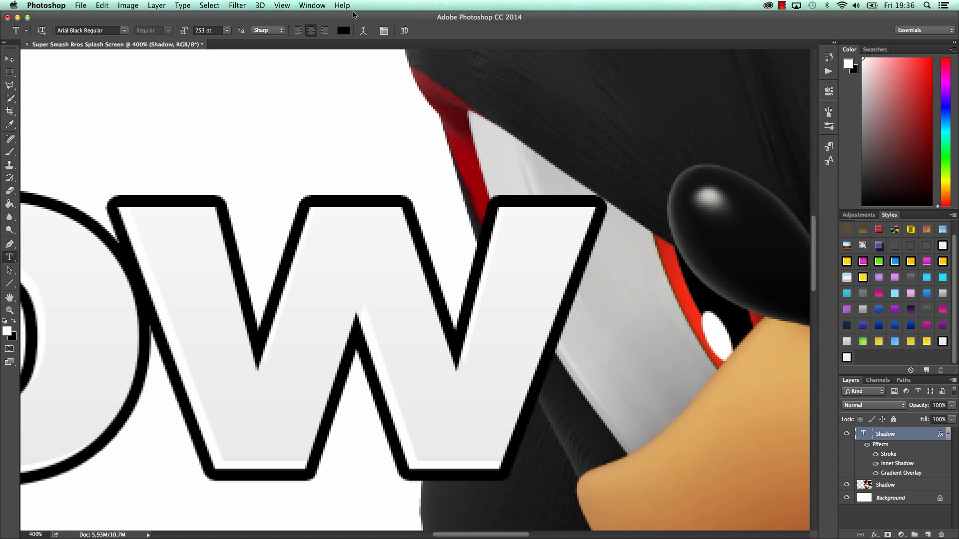
click(322, 5)
click(334, 276)
click(312, 5)
click(319, 275)
Step: Try several coloured preset styles on the "Shadow" text layer and reapply the saved Super Smash Bros Text Effect style
click(895, 327)
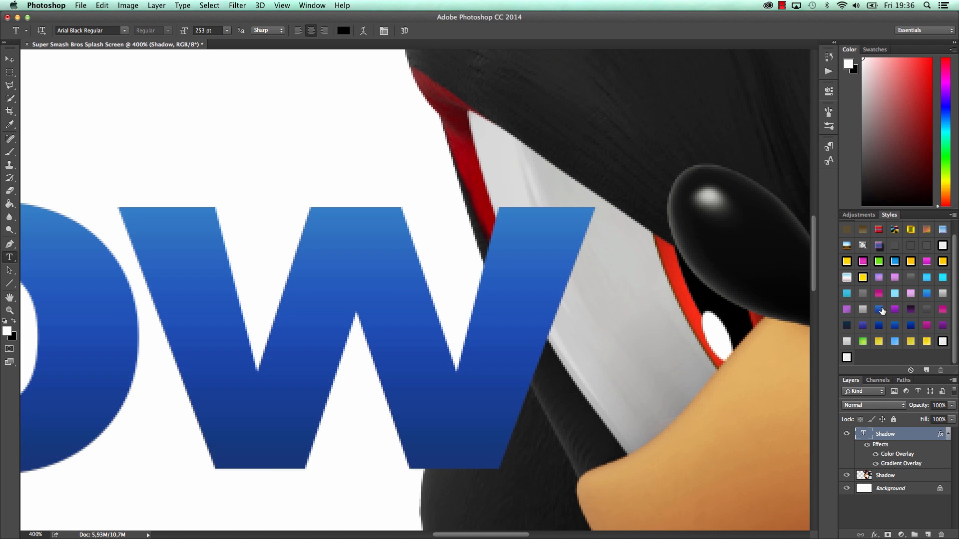
click(899, 281)
click(894, 292)
click(879, 278)
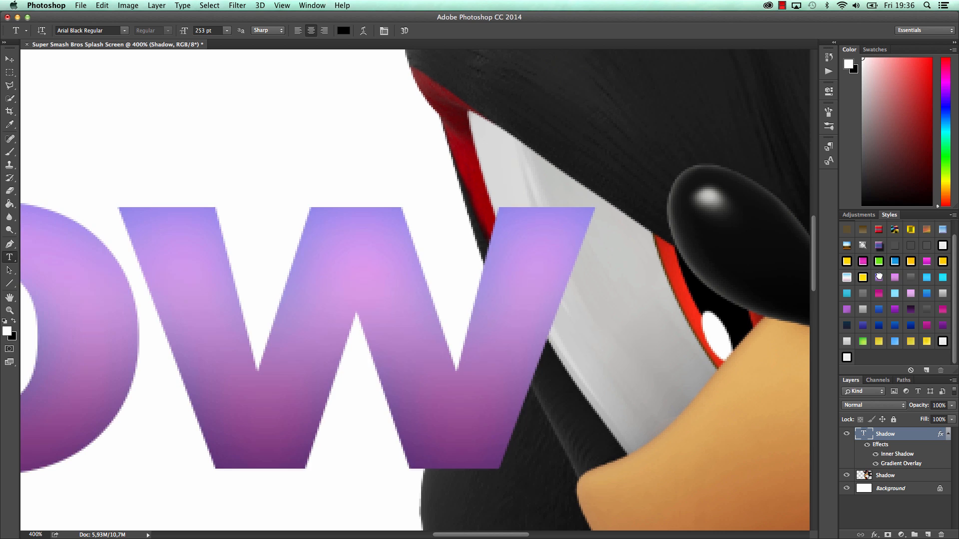
click(894, 262)
click(914, 261)
click(912, 294)
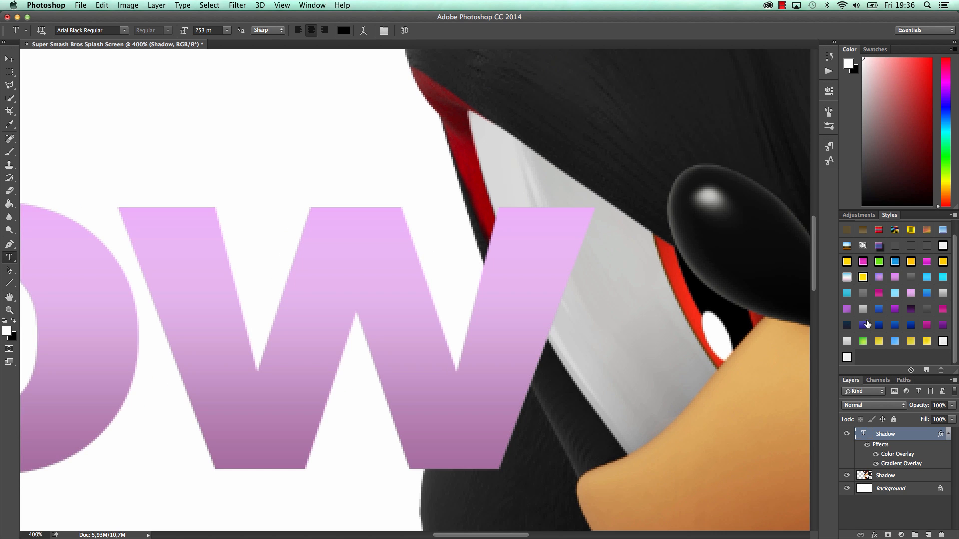
click(846, 357)
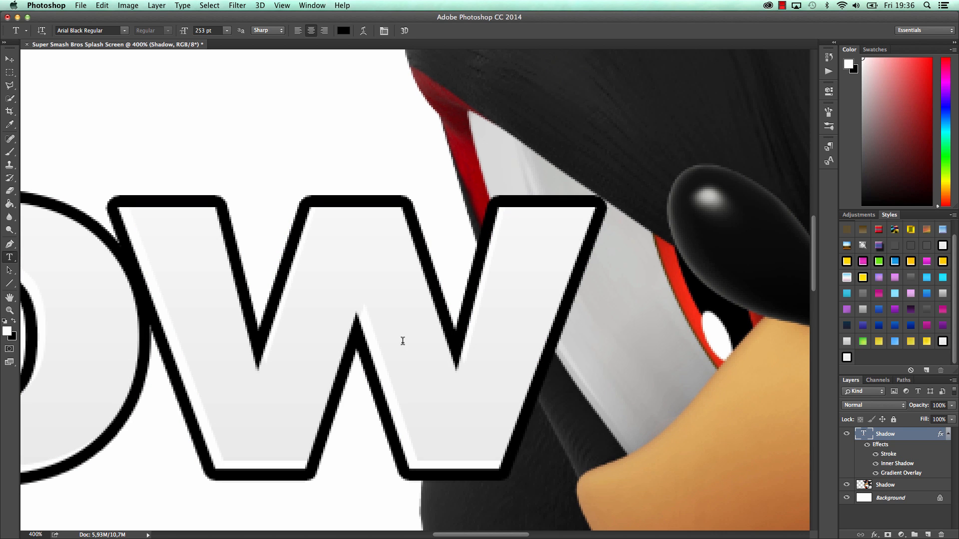
Step: Add a text layer reading "Brings the Chaos!" below the "Shadow" name and select all of its text
click(10, 310)
key(super+minus)
key(super+minus)
key(super+minus)
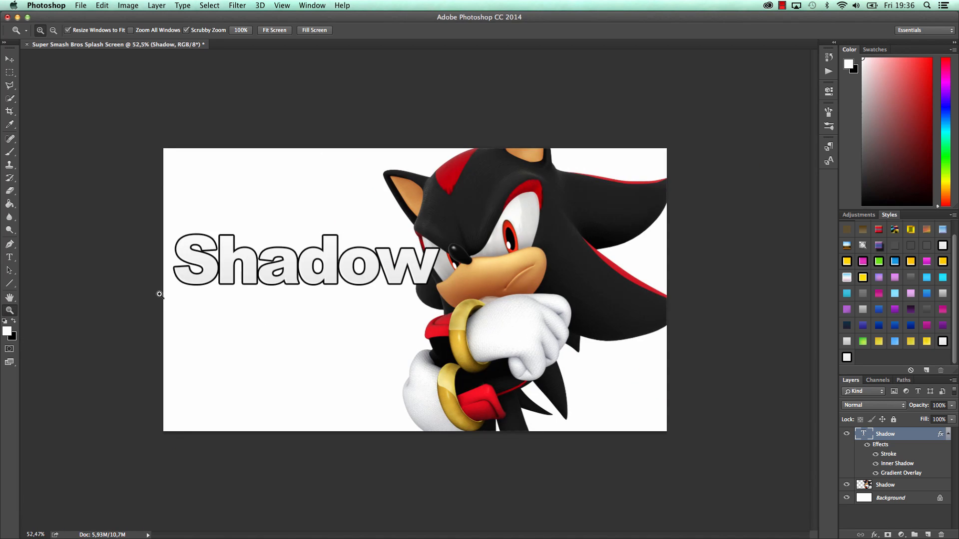
key(super+0)
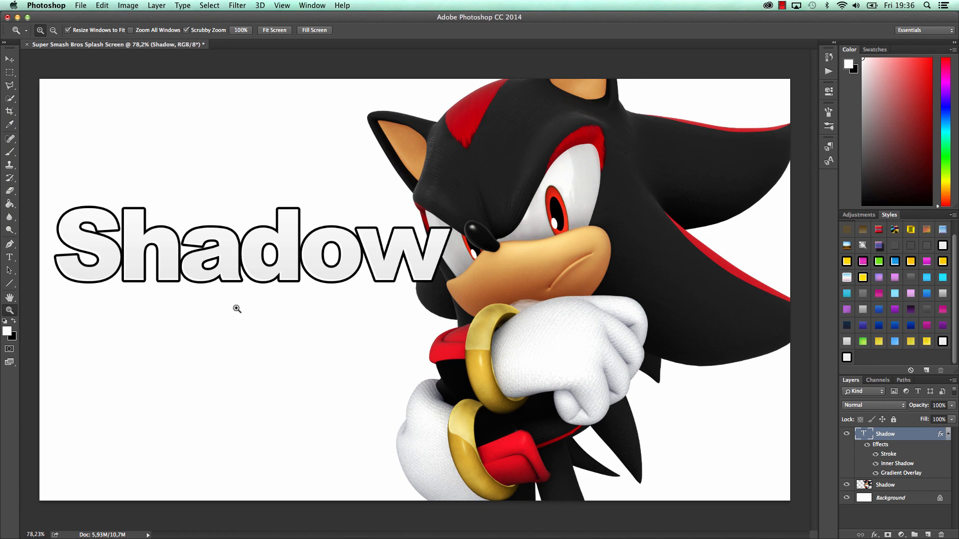
click(11, 60)
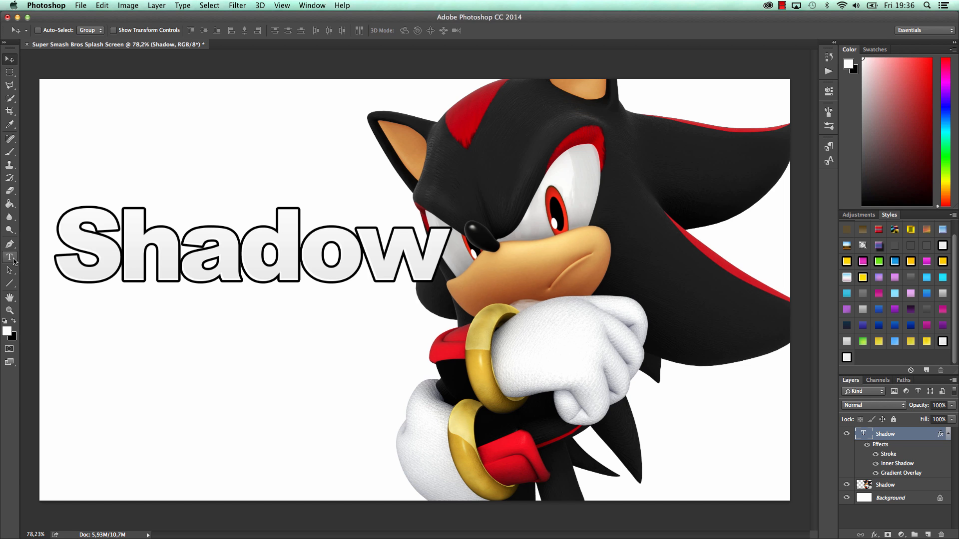
click(12, 258)
click(191, 356)
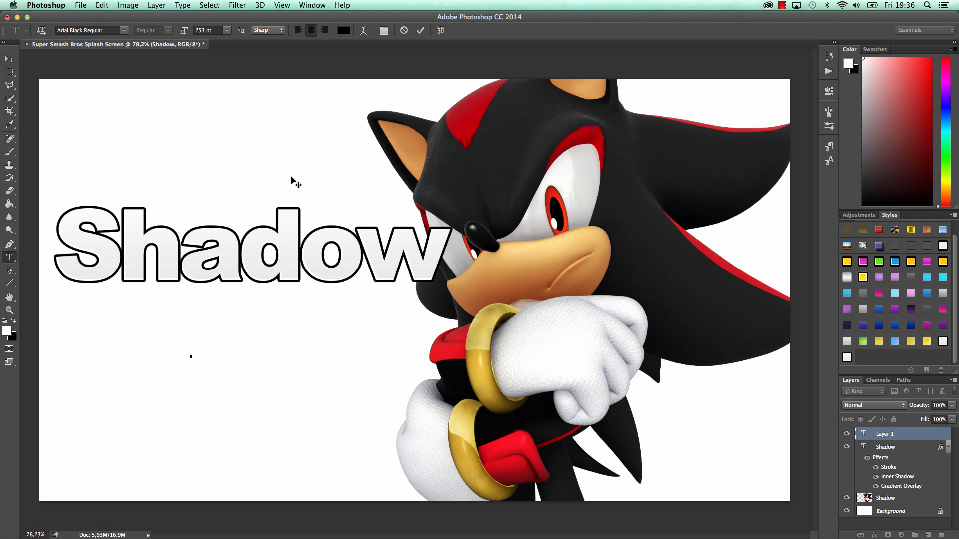
text(Brings t)
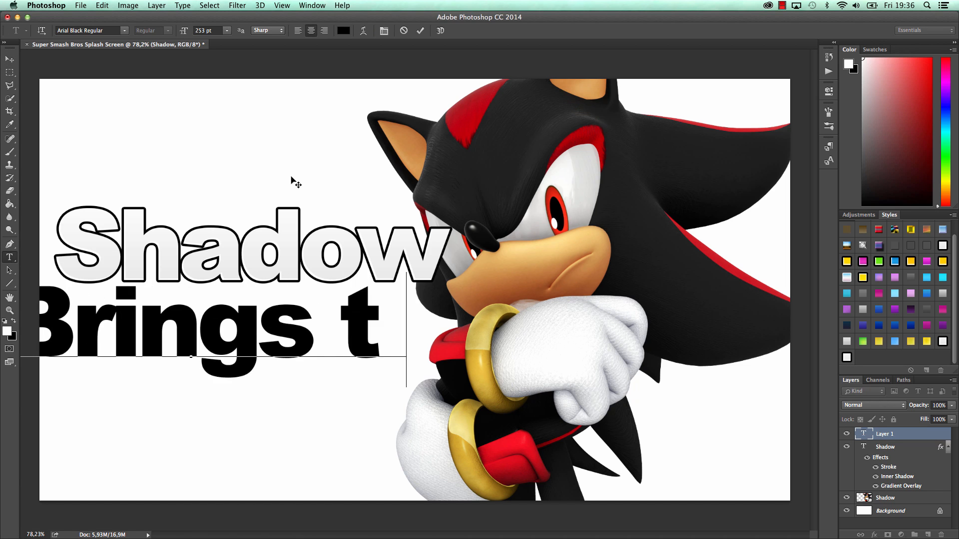
text(he Chaos)
key(alt+a)
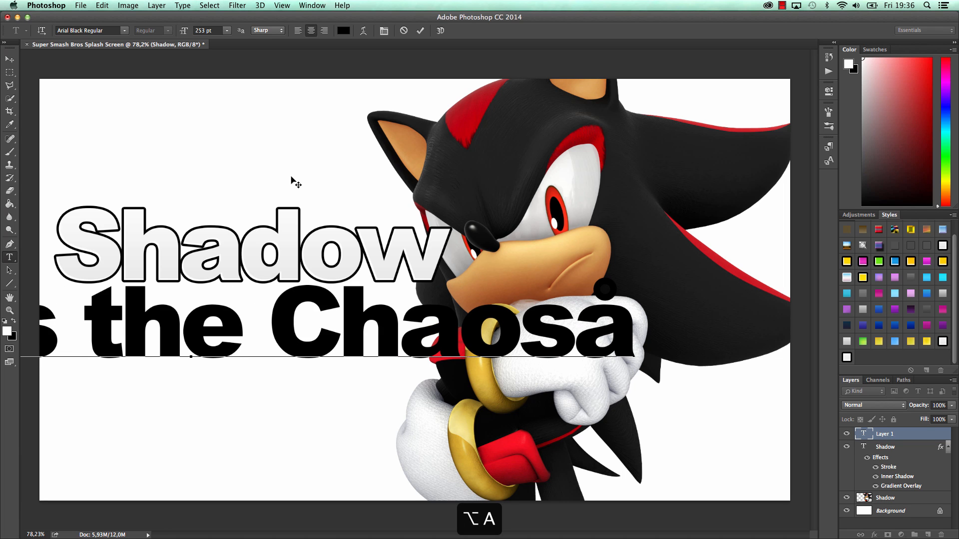
key(BackSpace)
text(!)
key(super+a)
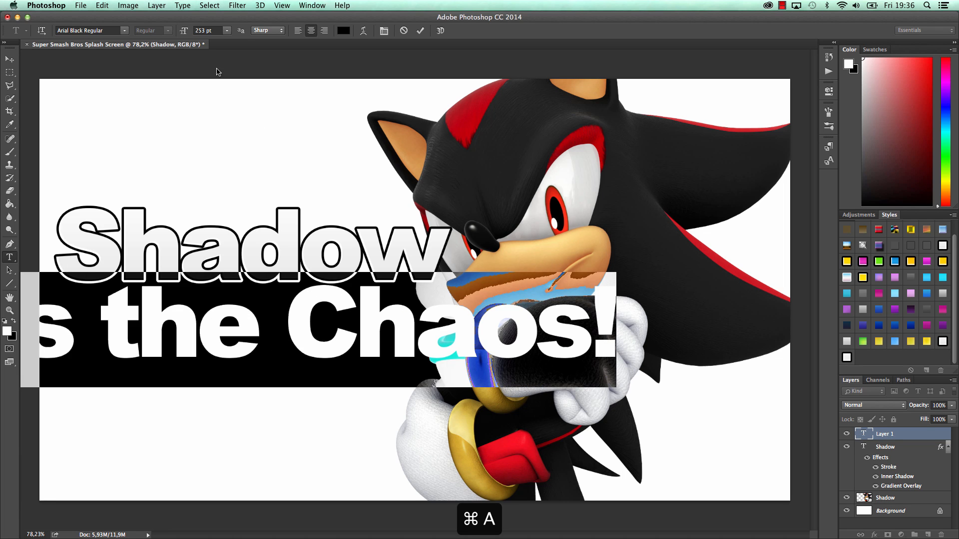
Step: Reduce the tagline text to 102 pt and place it directly below the "Shadow" name, lined up with its start
drag(185, 32, 118, 44)
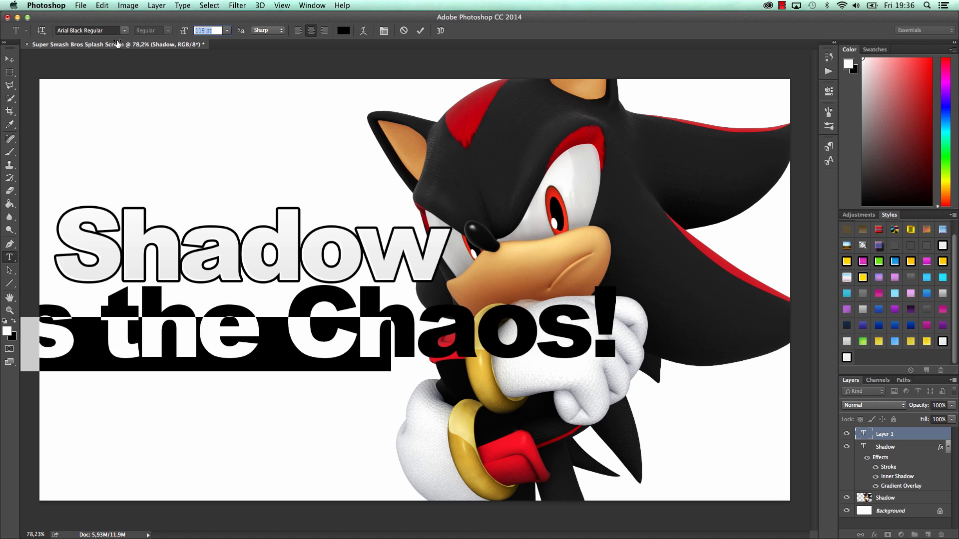
drag(184, 32, 178, 35)
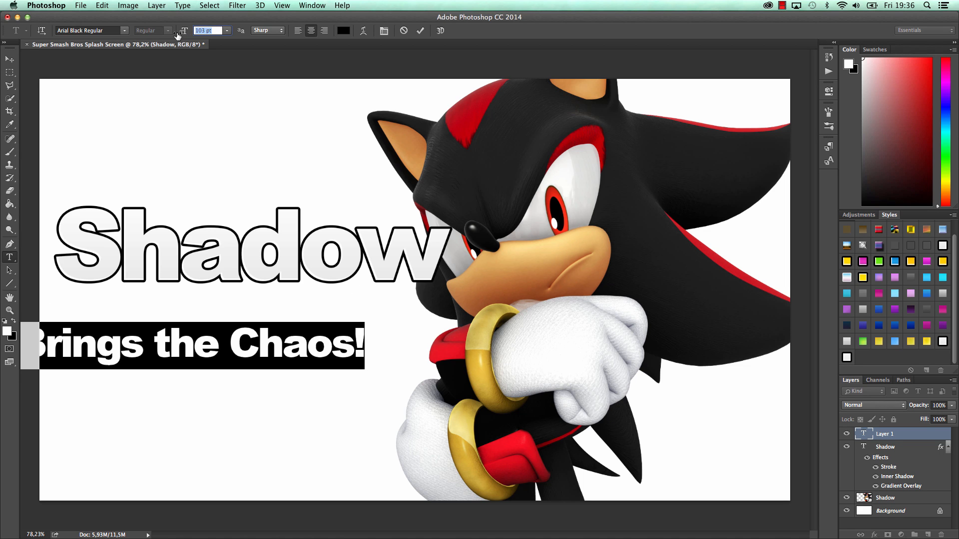
click(420, 30)
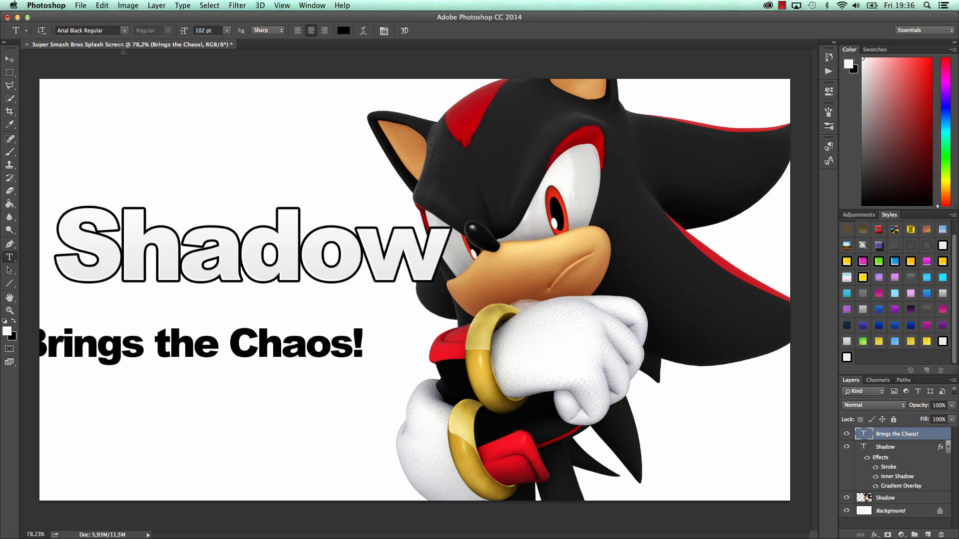
click(8, 59)
drag(200, 235, 242, 198)
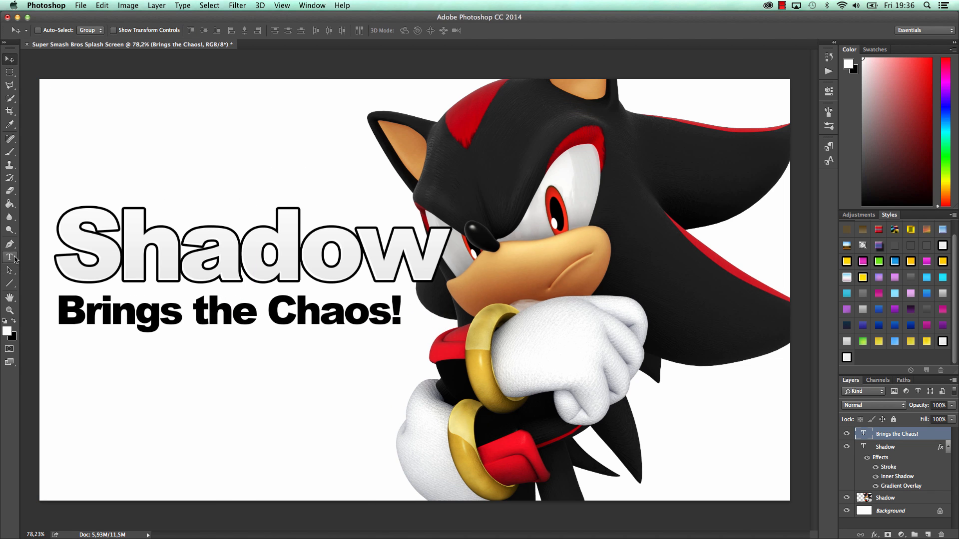
Step: Adjust the font size of the letters r and g in "Brings", setting the g to 104 pt
click(9, 258)
drag(100, 309, 86, 309)
click(205, 31)
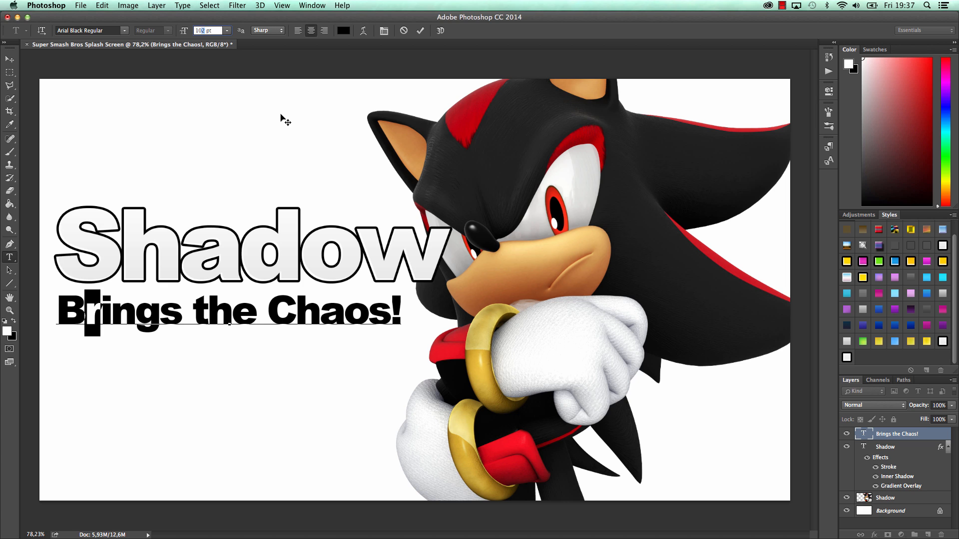
key(Down)
drag(135, 309, 159, 309)
click(206, 30)
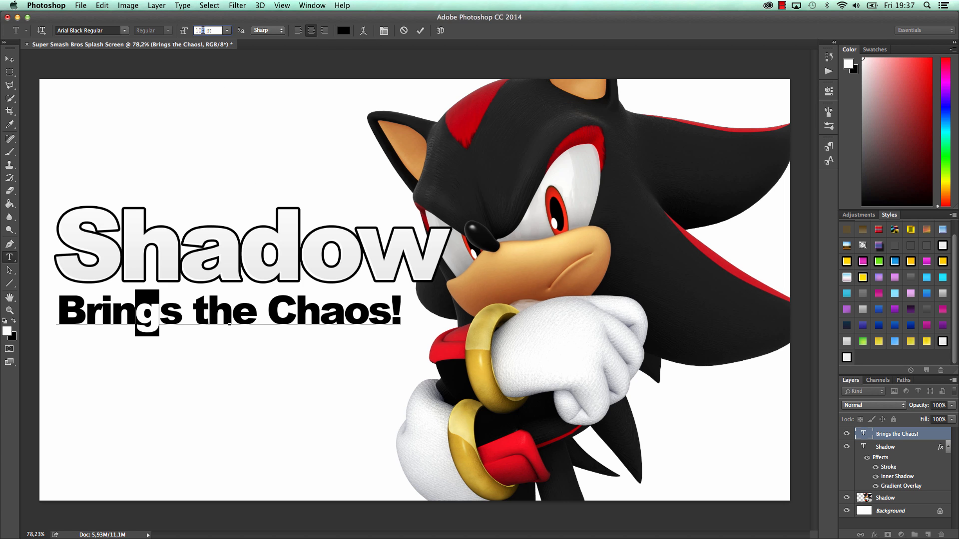
key(Up)
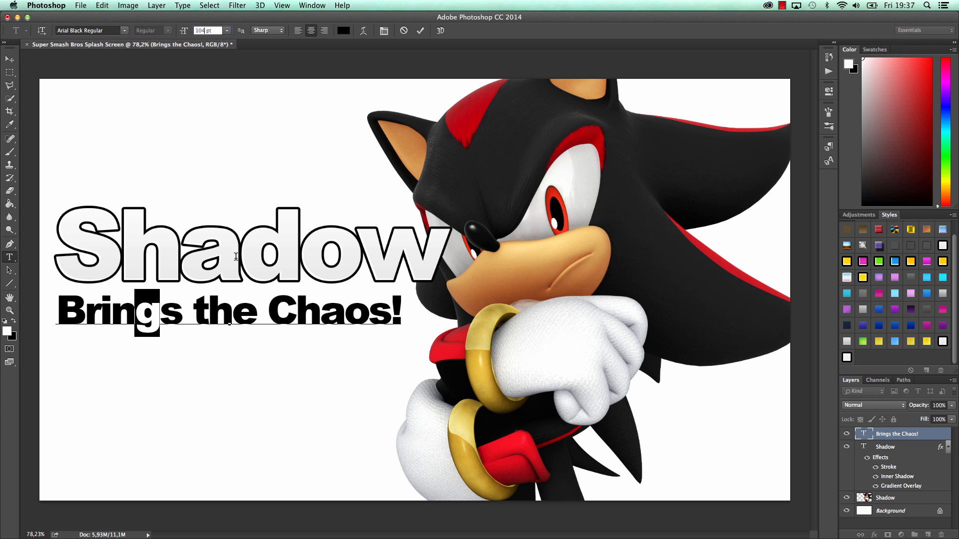
Step: Set the h in "the" and the h and o in "Chaos" to 104 pt
drag(206, 318, 227, 315)
click(201, 31)
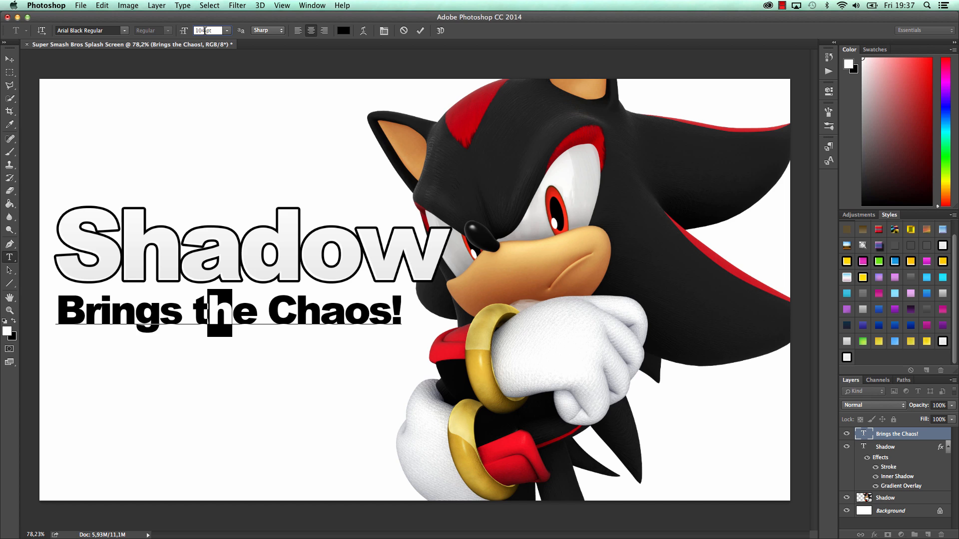
drag(295, 318, 320, 310)
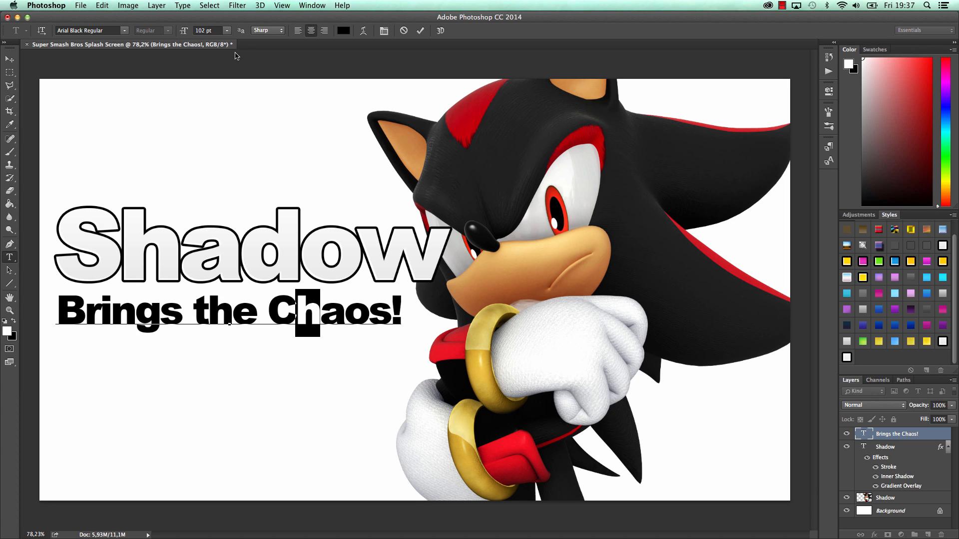
click(204, 31)
text(4)
drag(345, 316, 365, 310)
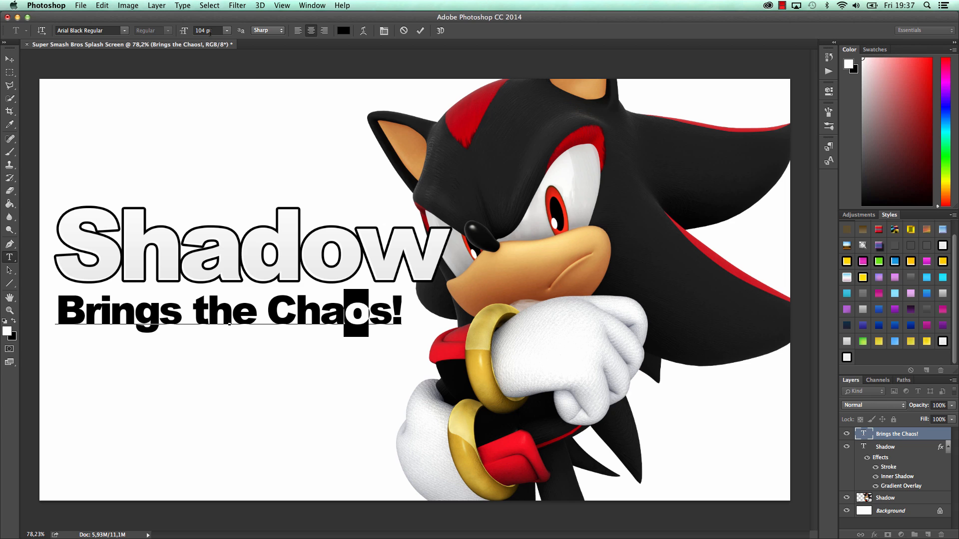
click(205, 30)
Step: Slightly enlarge the exclamation mark at the end of the tagline and commit the text edit
drag(392, 313, 402, 312)
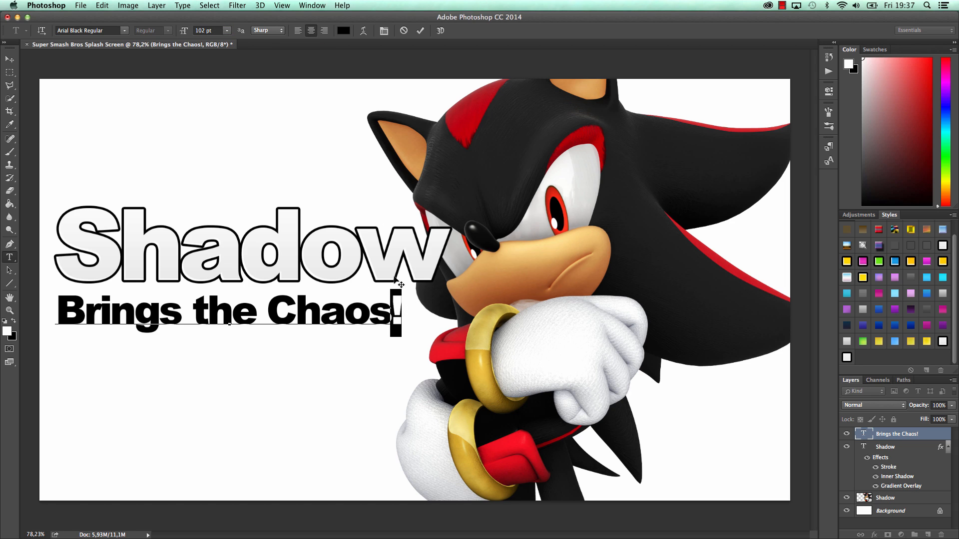
drag(181, 32, 187, 33)
click(421, 31)
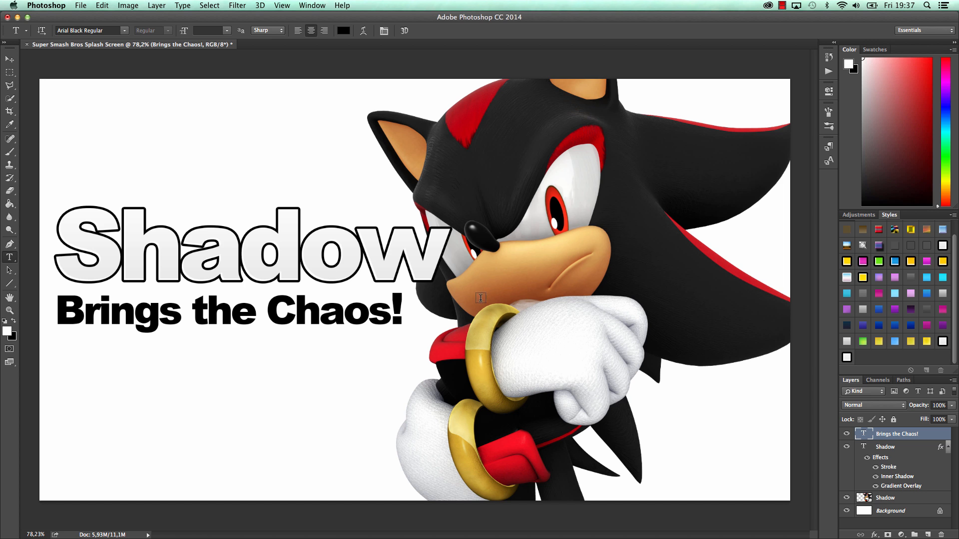
Step: Apply the saved Super Smash Bros Text Effect style to the "Brings the Chaos!" layer
click(312, 5)
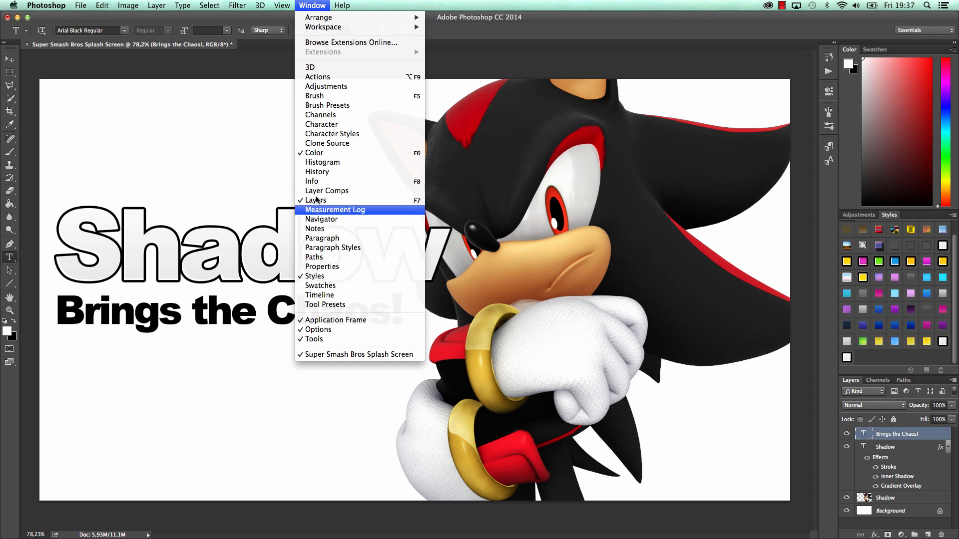
click(320, 5)
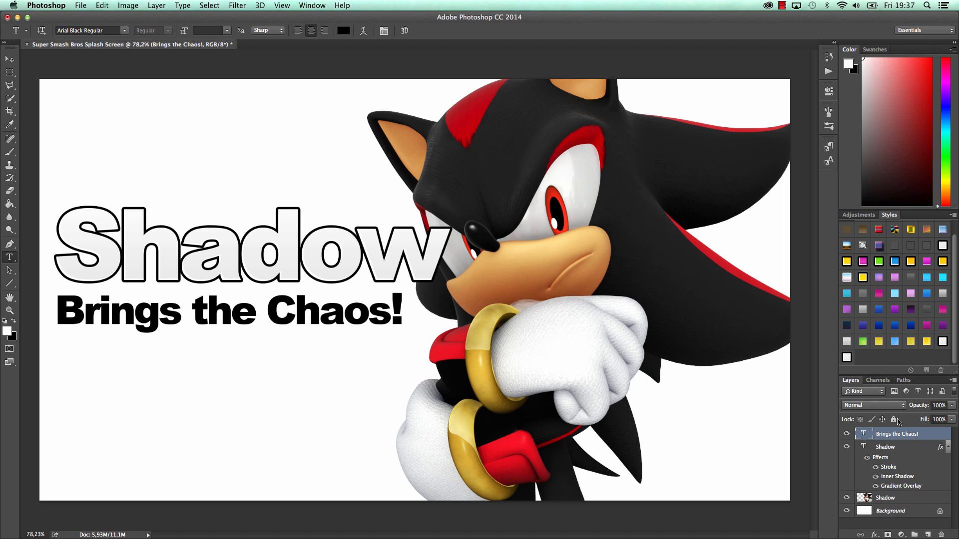
click(847, 357)
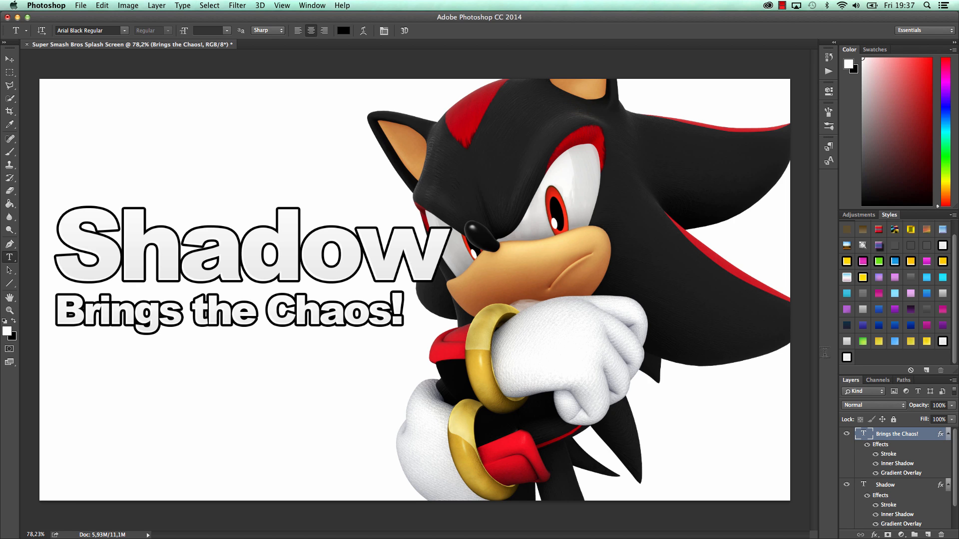
click(9, 309)
click(60, 313)
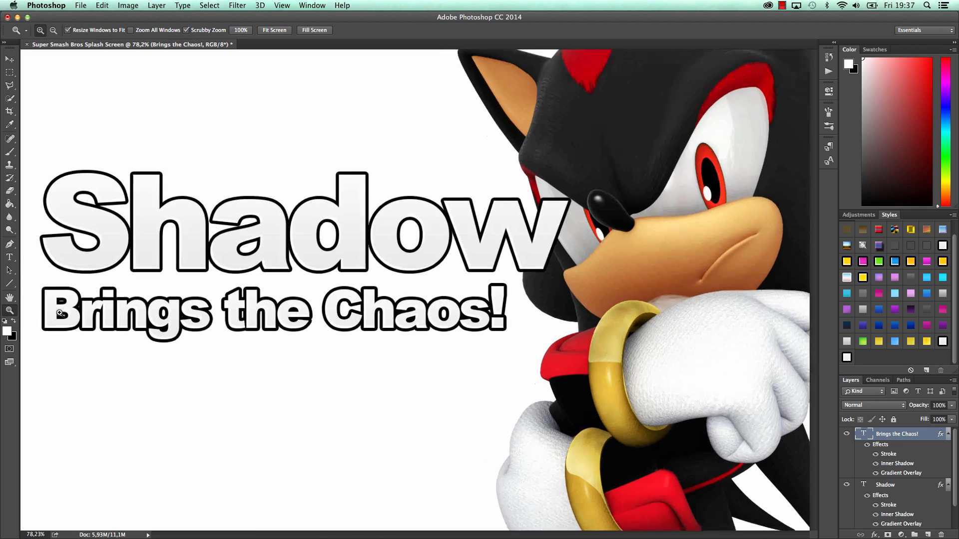
drag(60, 314, 90, 311)
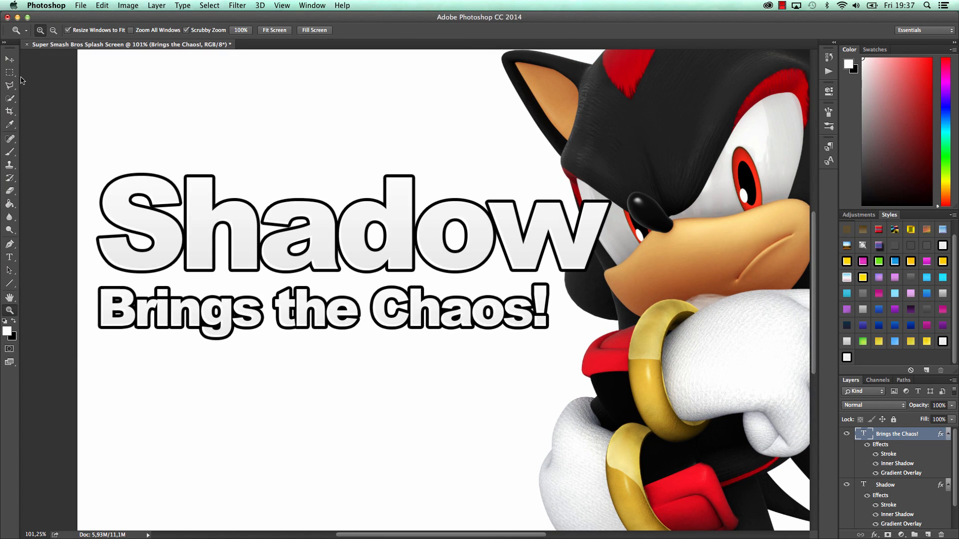
double_click(931, 440)
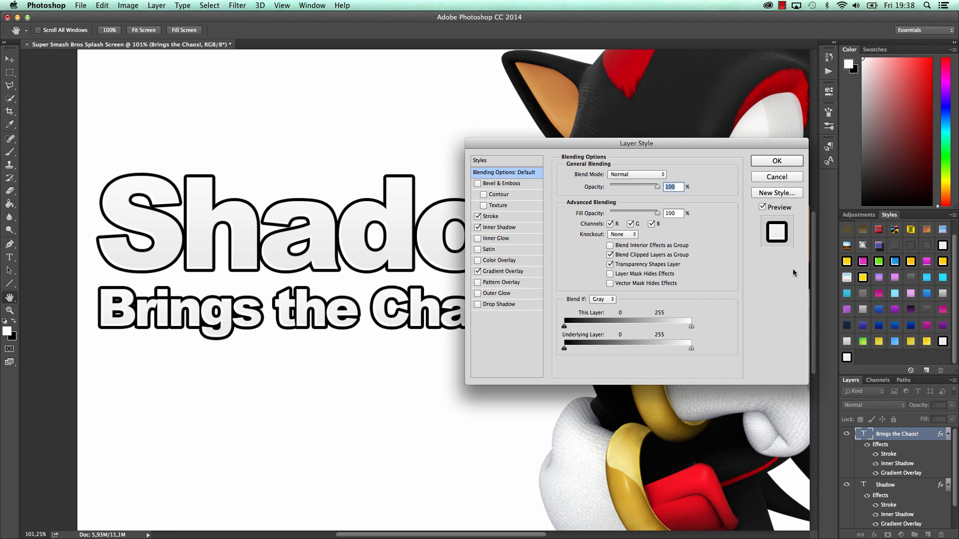
click(777, 177)
key(z)
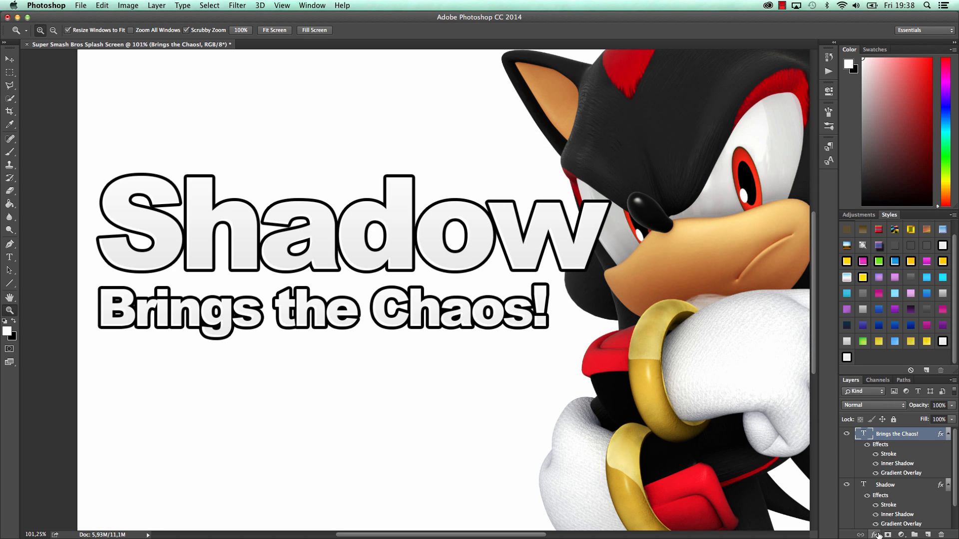
Step: Replace the Gradient Overlay with a Color Overlay on the "Brings the Chaos!" layer and open the overlay colour for editing
click(875, 536)
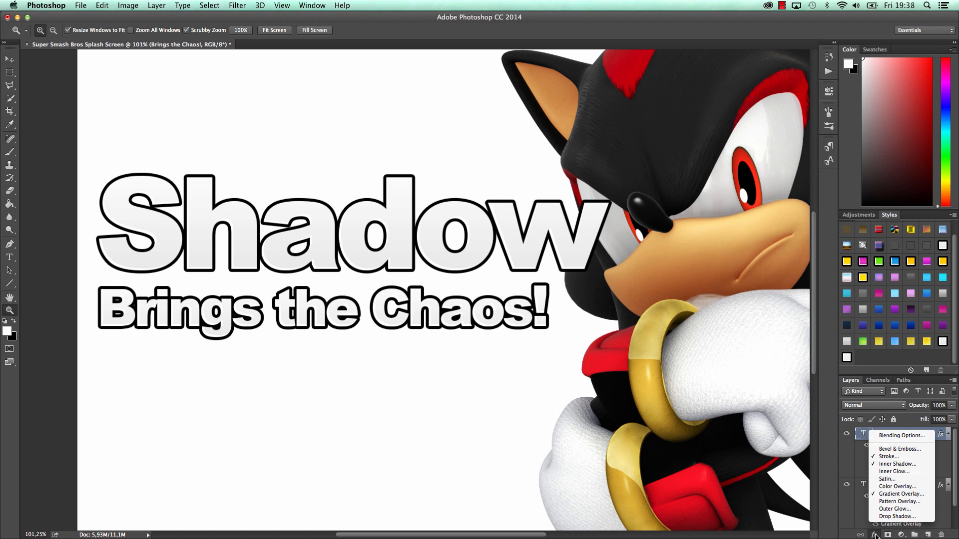
click(897, 436)
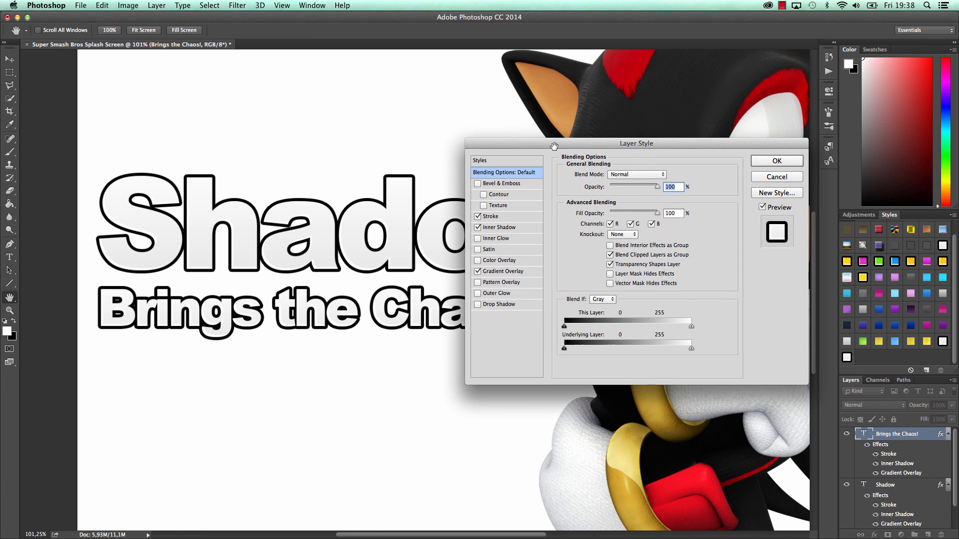
drag(555, 146, 622, 120)
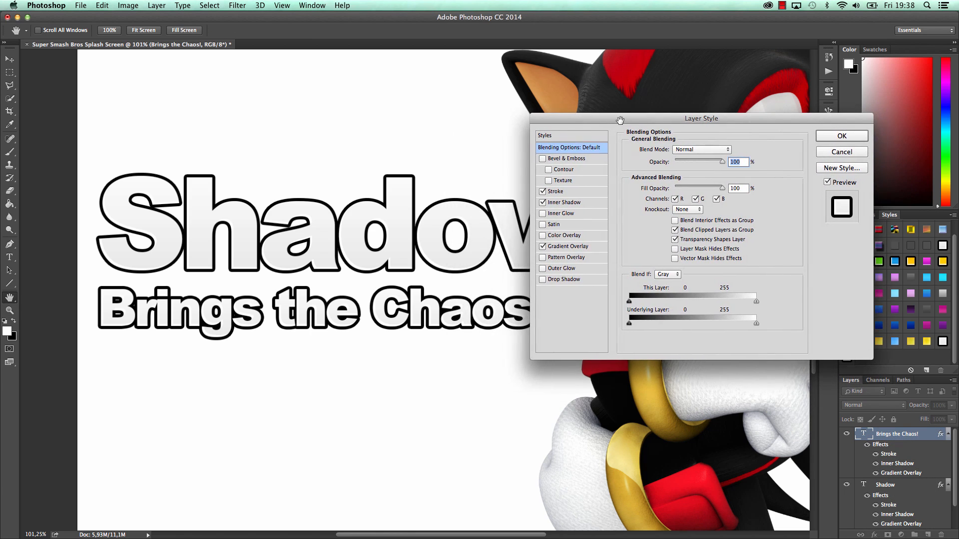
click(543, 245)
click(543, 236)
click(571, 235)
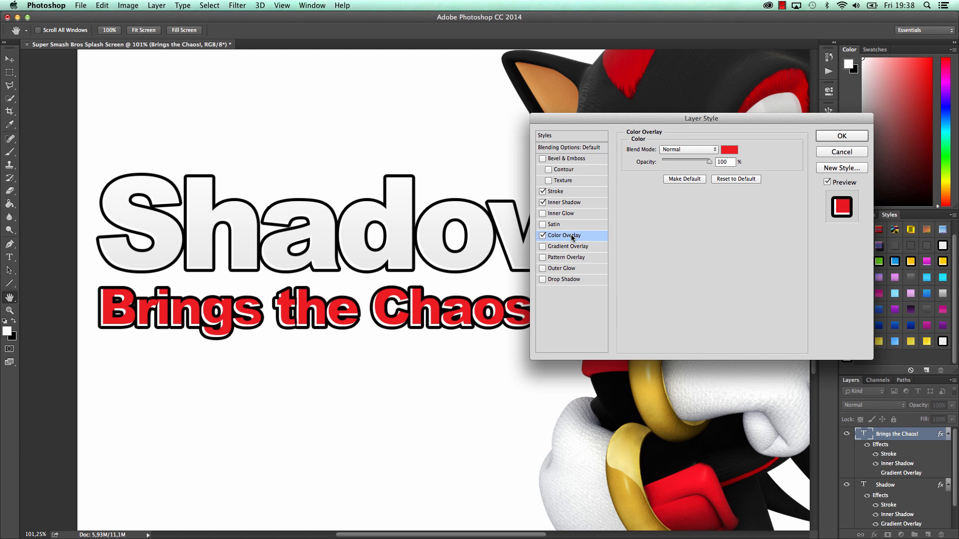
click(730, 150)
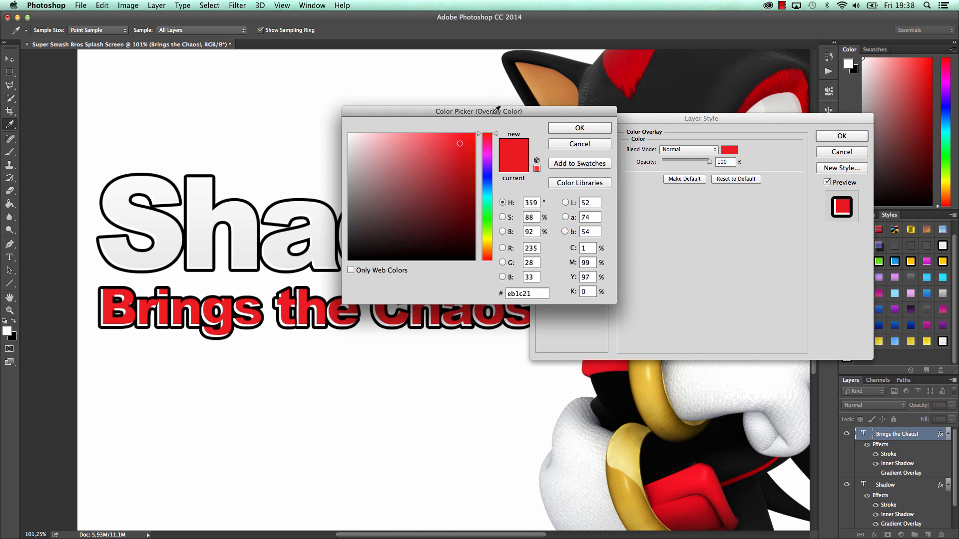
drag(497, 109, 747, 164)
Step: Try blue, green, orange and purple as overlay colours for the tagline
click(738, 245)
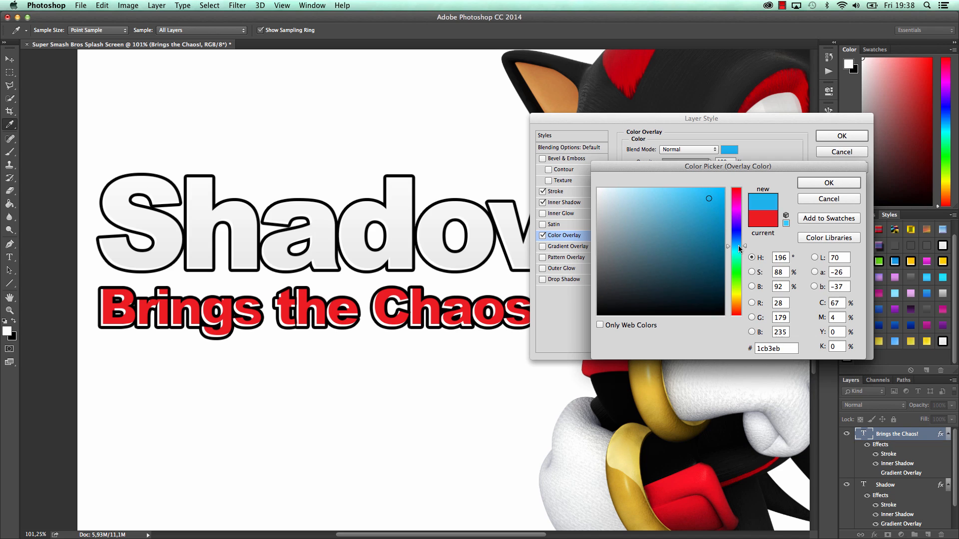
click(697, 221)
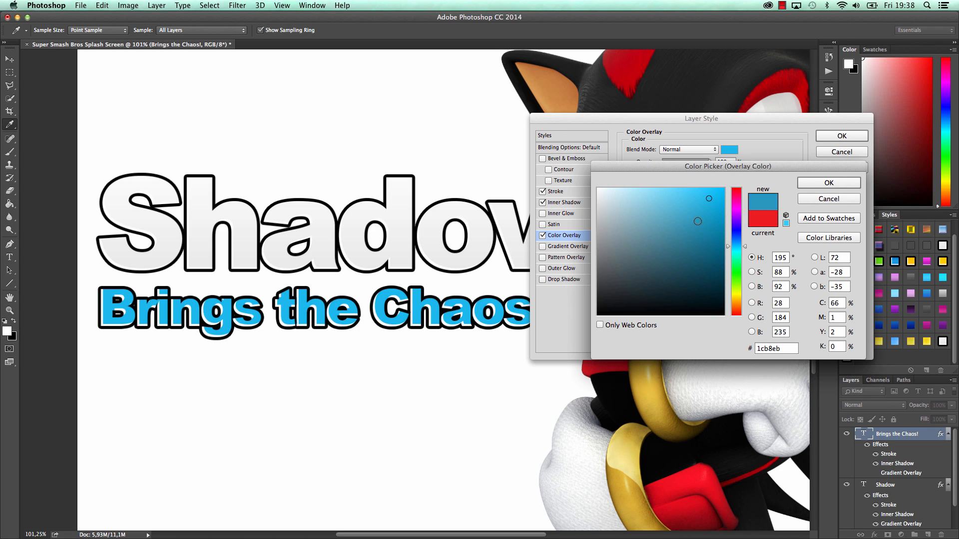
click(737, 280)
click(738, 294)
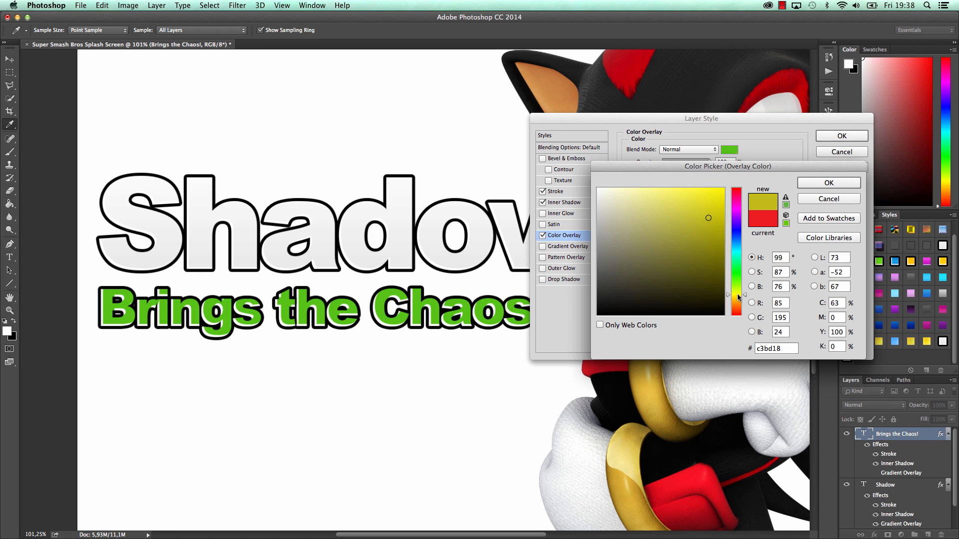
click(737, 303)
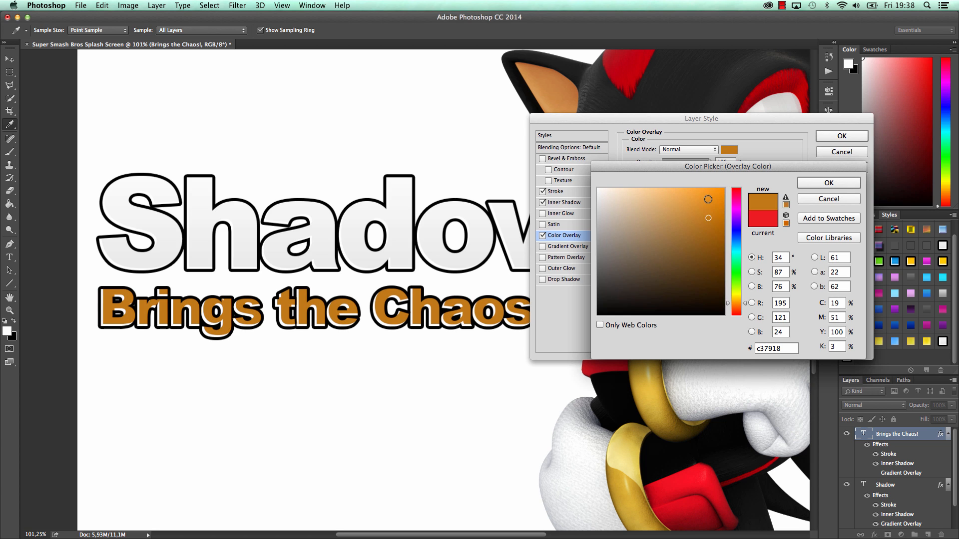
click(717, 191)
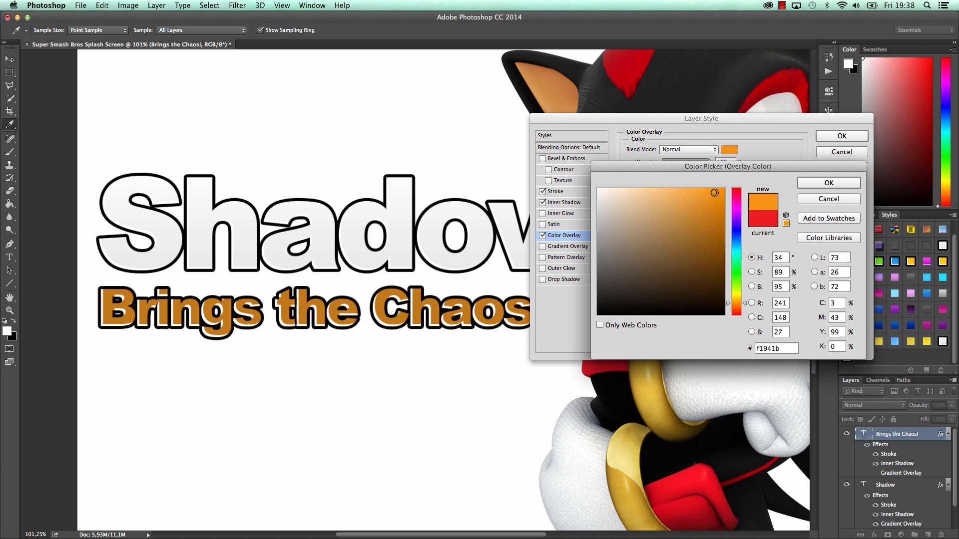
click(737, 227)
click(737, 247)
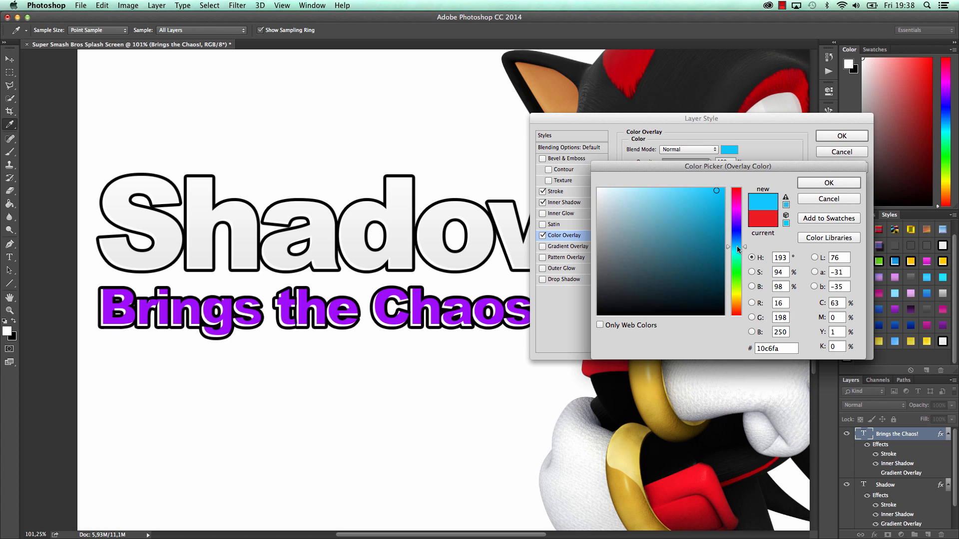
click(737, 259)
click(738, 272)
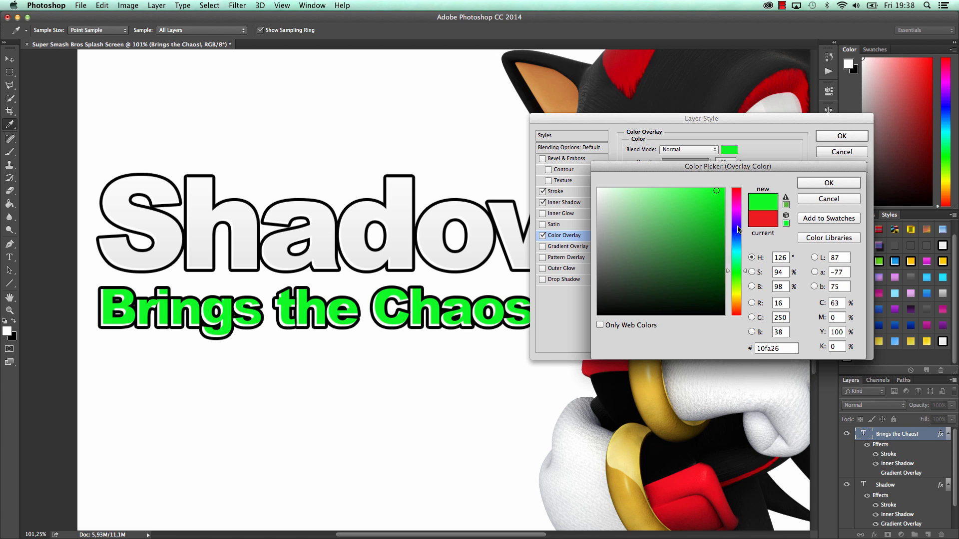
Step: Set the tagline's Color Overlay to red (#e31010) and accept the colour
click(738, 200)
mouse_move(739, 202)
mouse_down()
mouse_move(738, 187)
mouse_move(716, 202)
mouse_up()
click(719, 209)
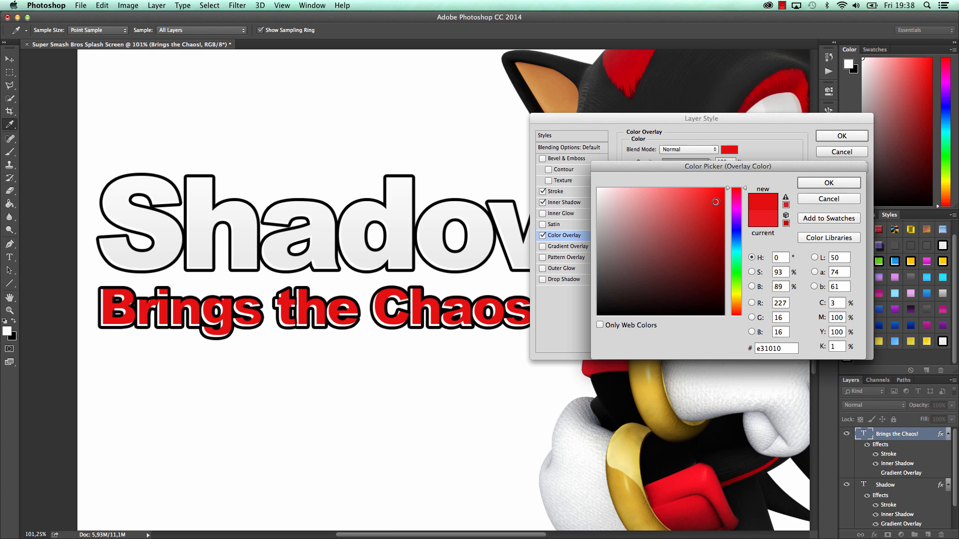
click(803, 183)
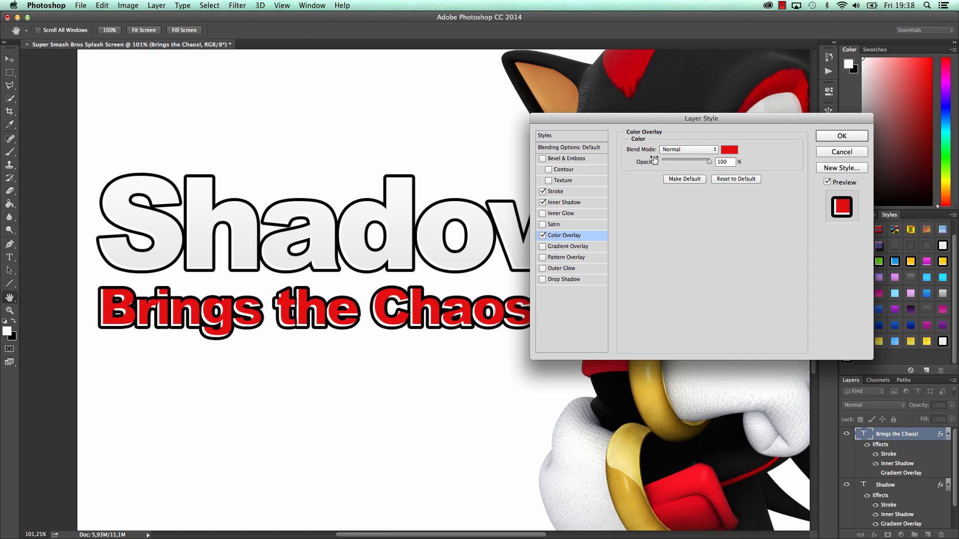
Step: Set the distance of the tagline's Inner Shadow to 4 px
click(558, 205)
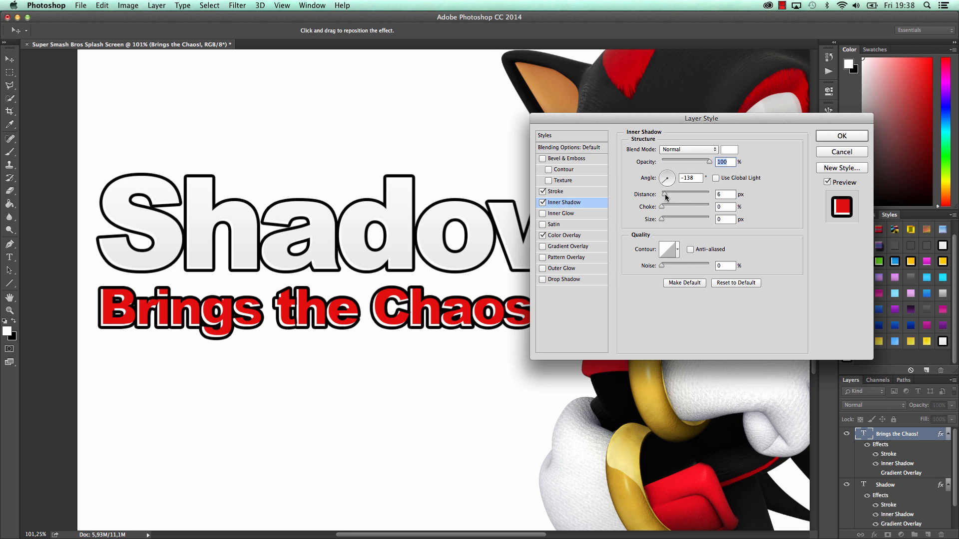
drag(666, 197, 666, 198)
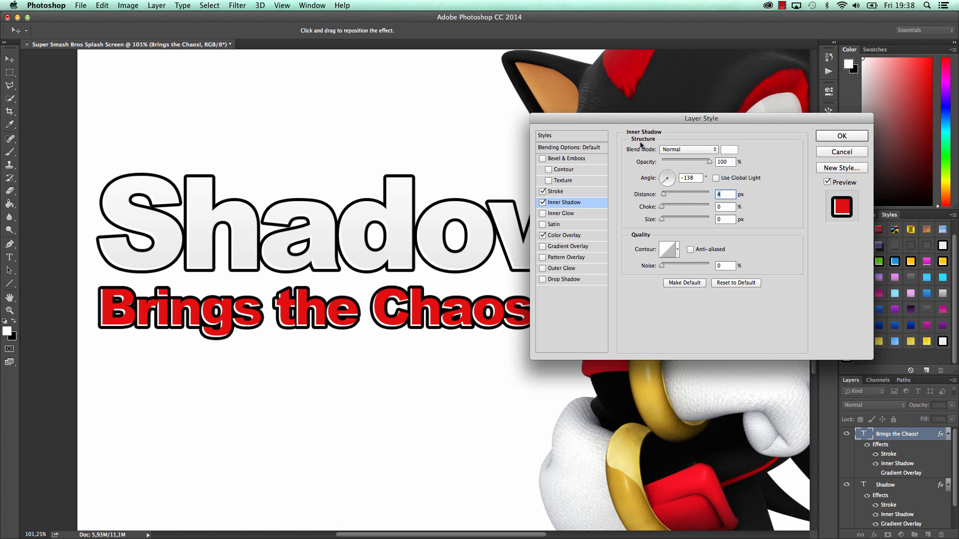
Step: Adjust the angle of the tagline's Inner Shadow and accept the layer style
click(662, 183)
click(662, 186)
click(842, 136)
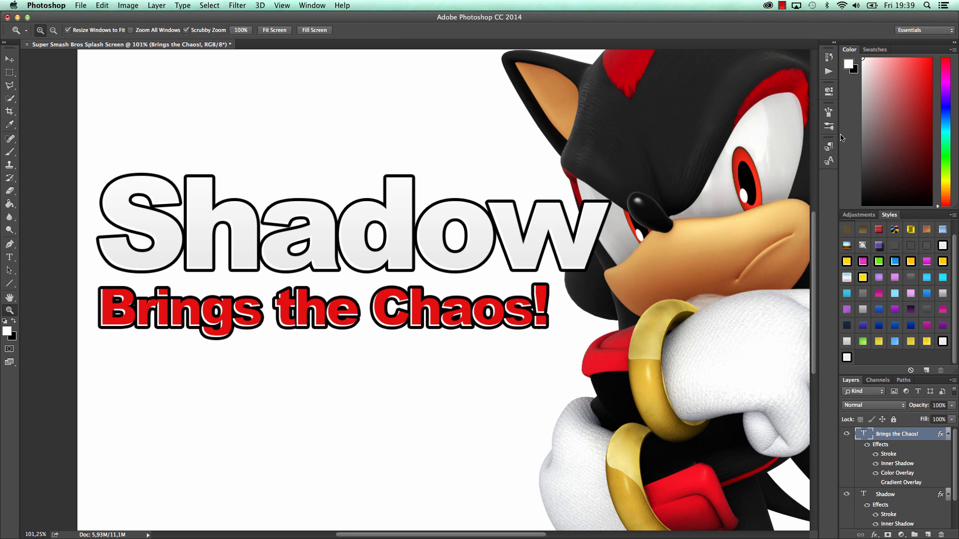
key(super+minus)
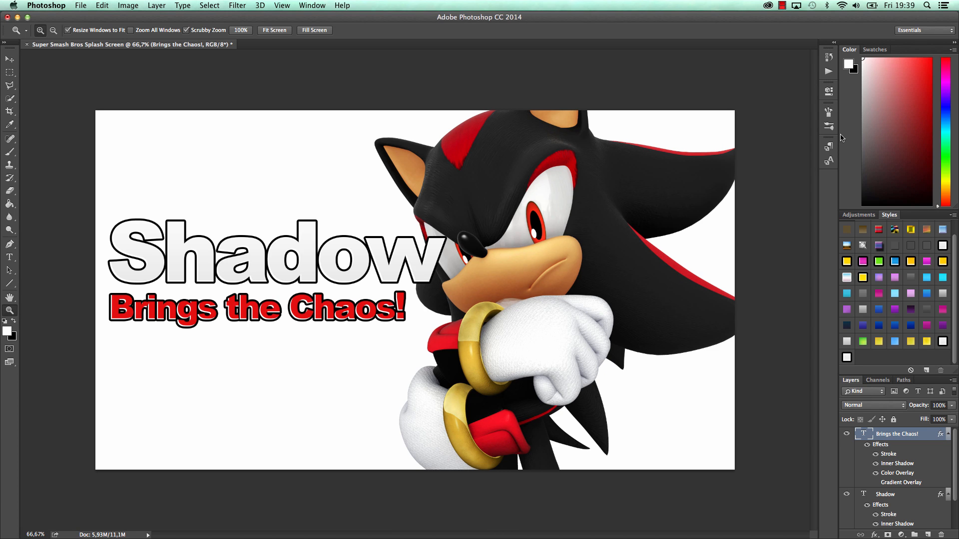
Step: Save the tagline's layer effects as a new style preset named "Shadow"
double_click(930, 439)
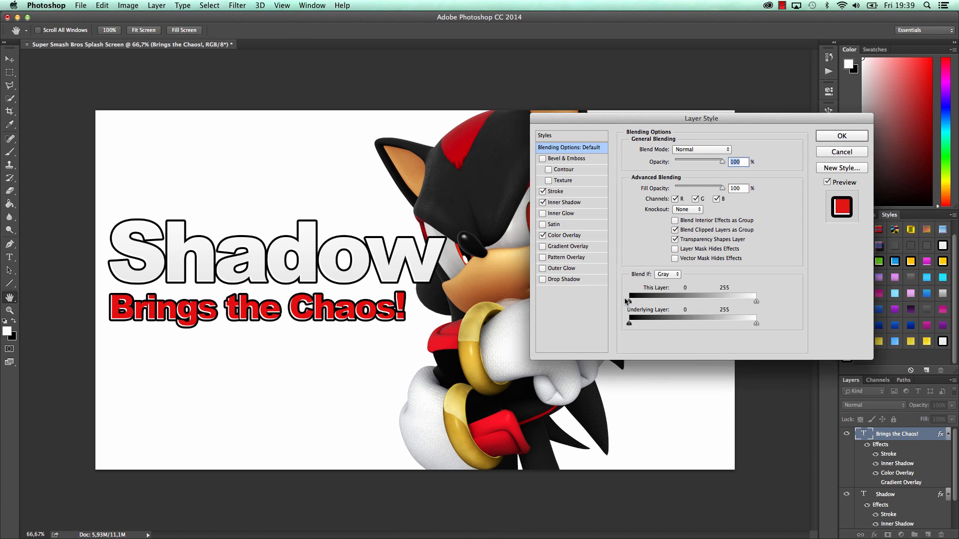
click(858, 171)
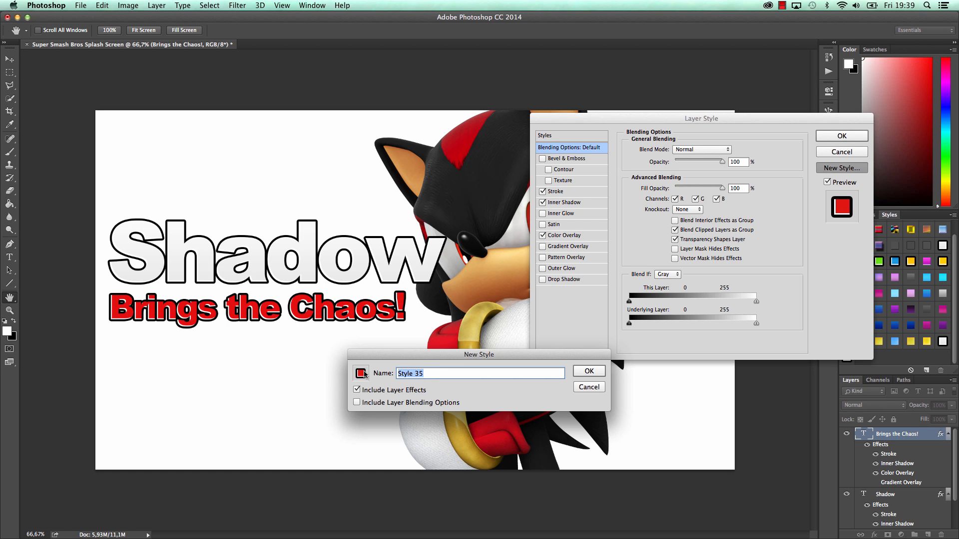
text(Catch phrase)
key(super+a)
text(Shadow)
click(589, 371)
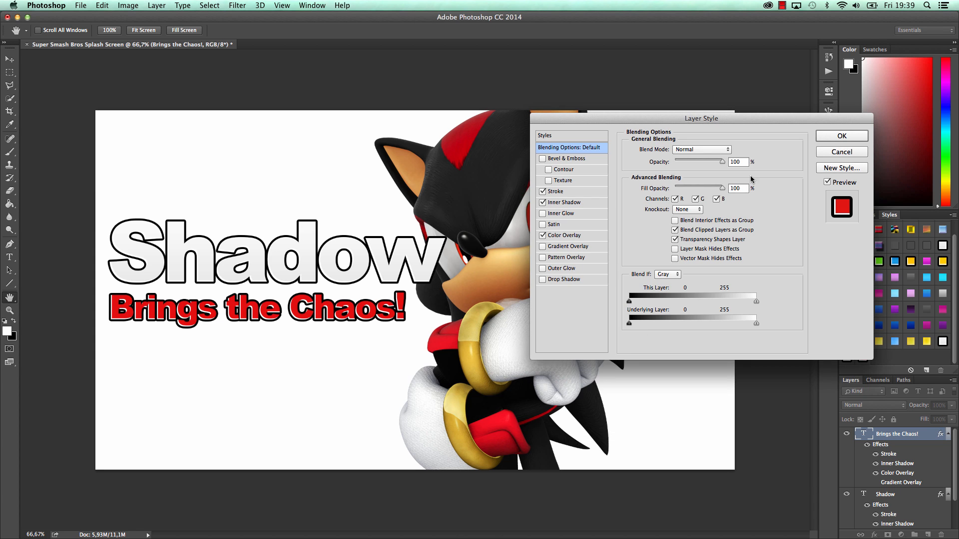
click(842, 135)
key(z)
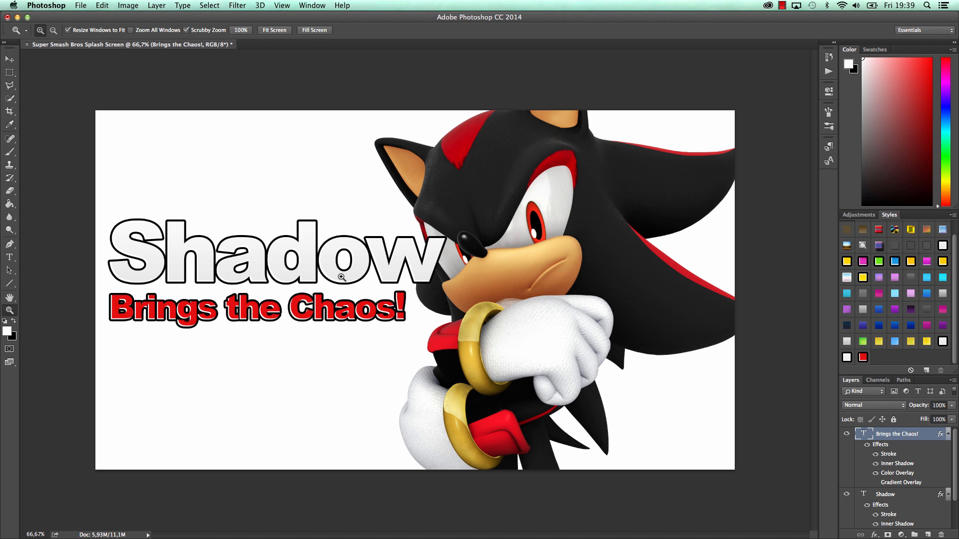
drag(344, 277, 355, 277)
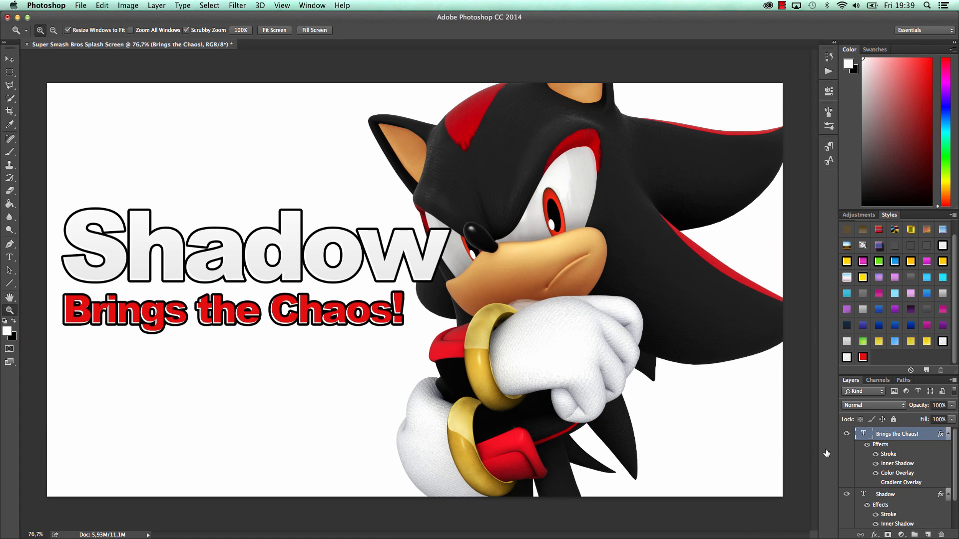
Step: Collapse the effects lists of the "Brings the Chaos!" and Shadow text layers and create a new layer group above them
click(949, 434)
click(949, 447)
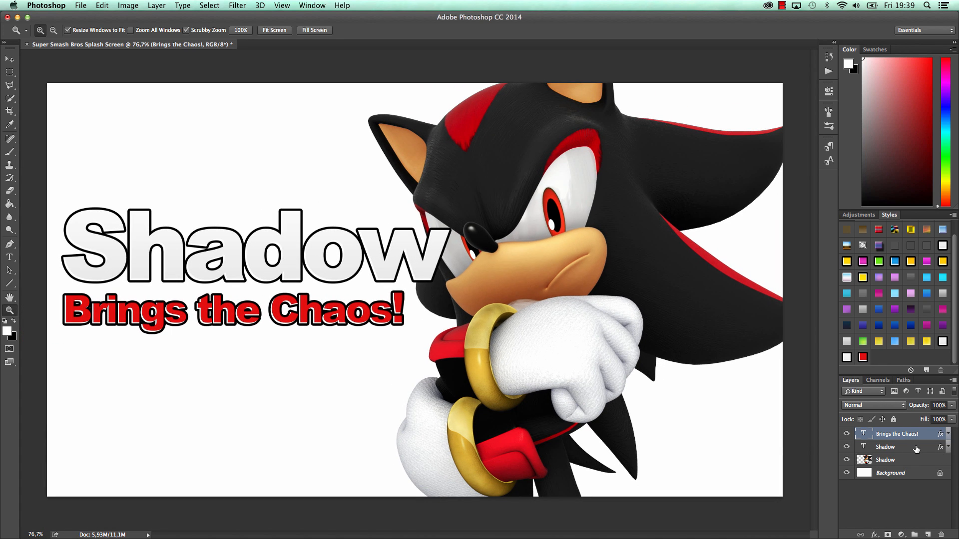
shift+click(917, 448)
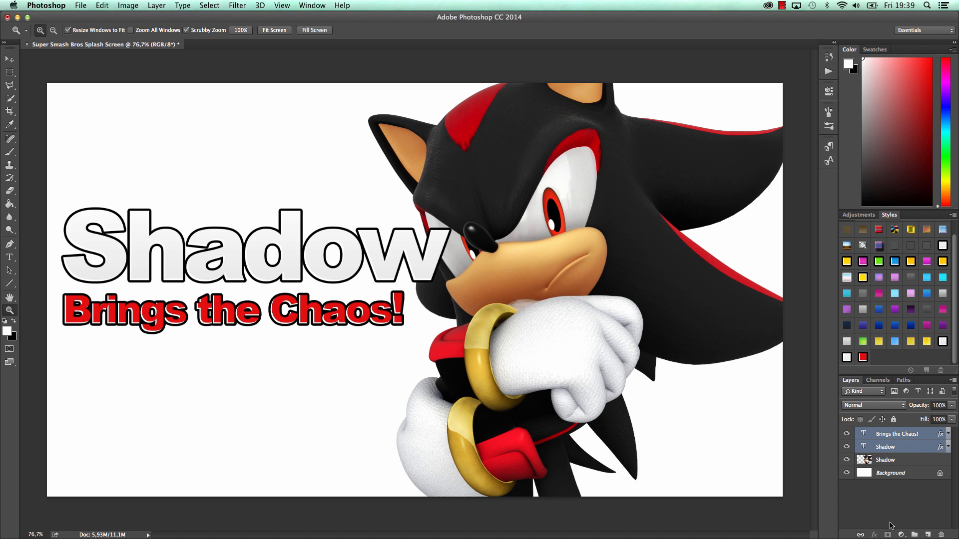
click(912, 491)
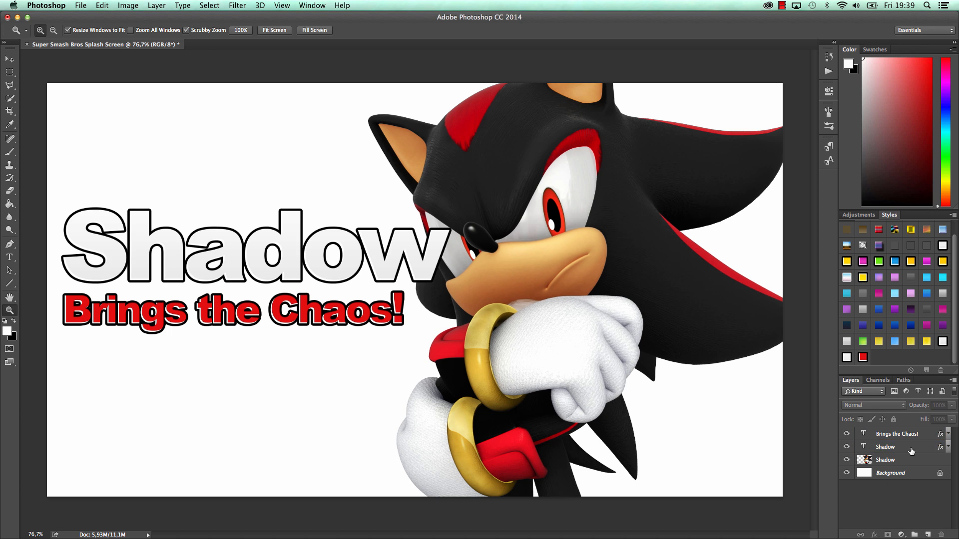
click(912, 449)
shift+click(924, 435)
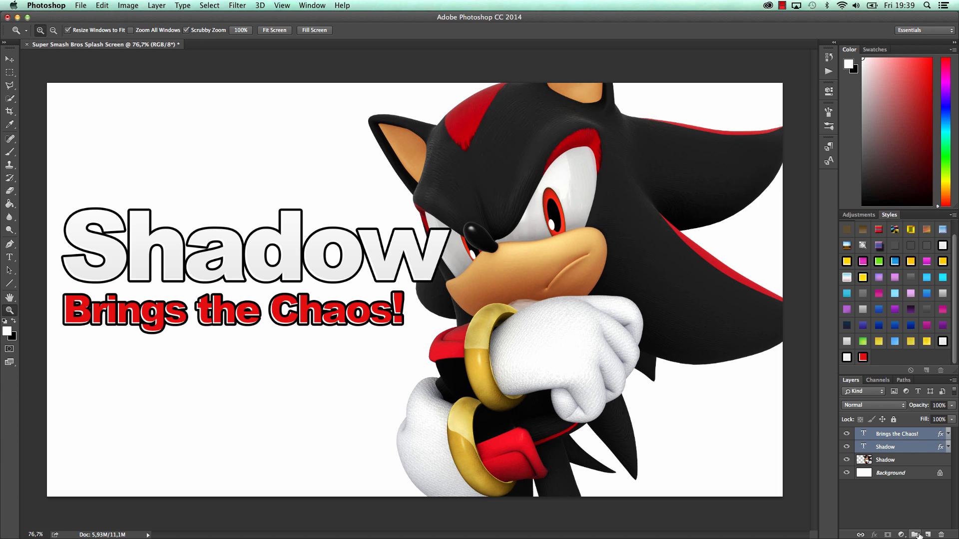
click(914, 535)
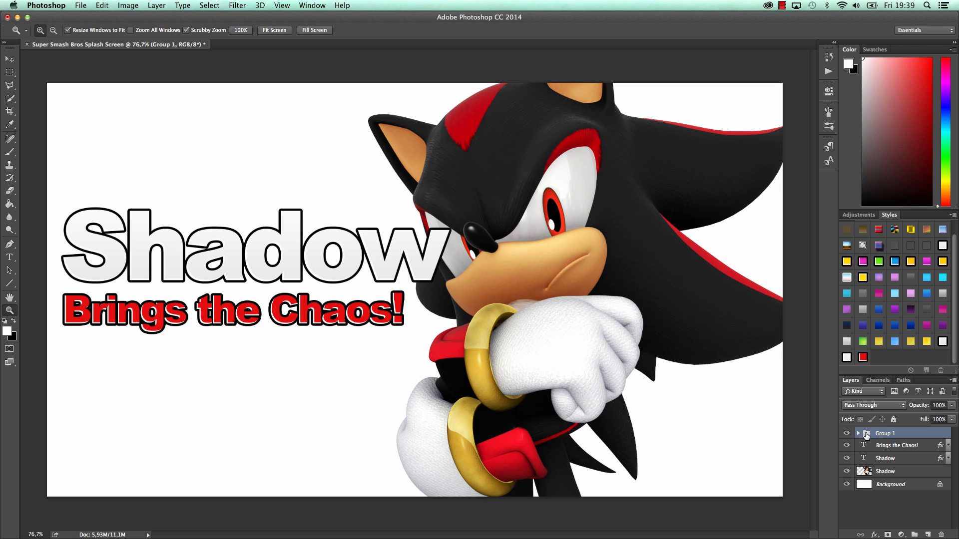
Step: Move the "Brings the Chaos!" and Shadow text layers into the new group and collapse it
click(884, 446)
shift+click(894, 458)
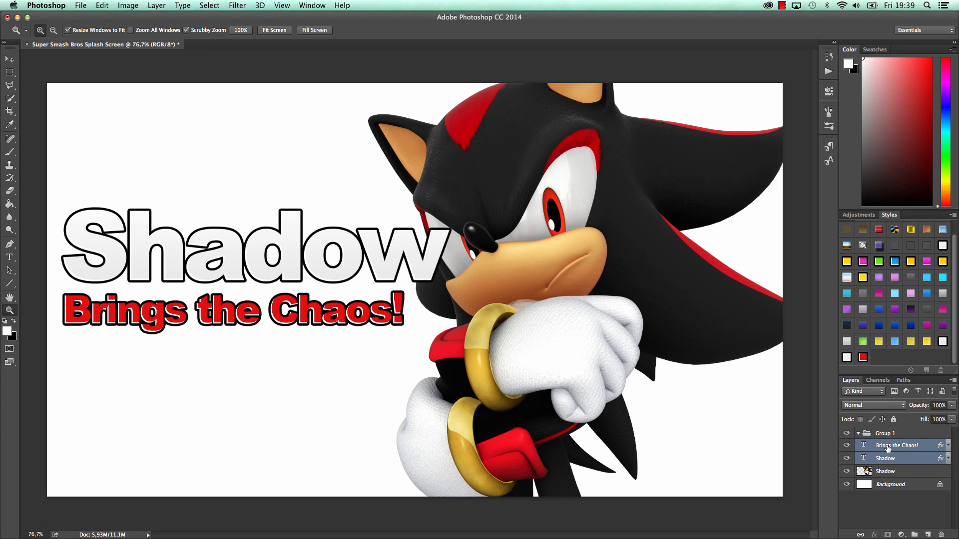
drag(887, 447, 884, 434)
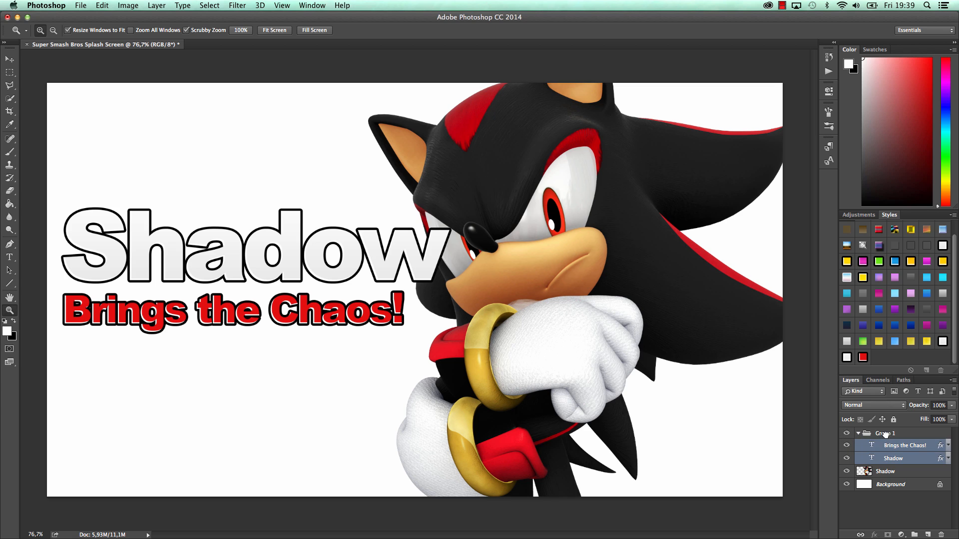
click(859, 434)
Step: Rename the layer group as "Text"
double_click(891, 434)
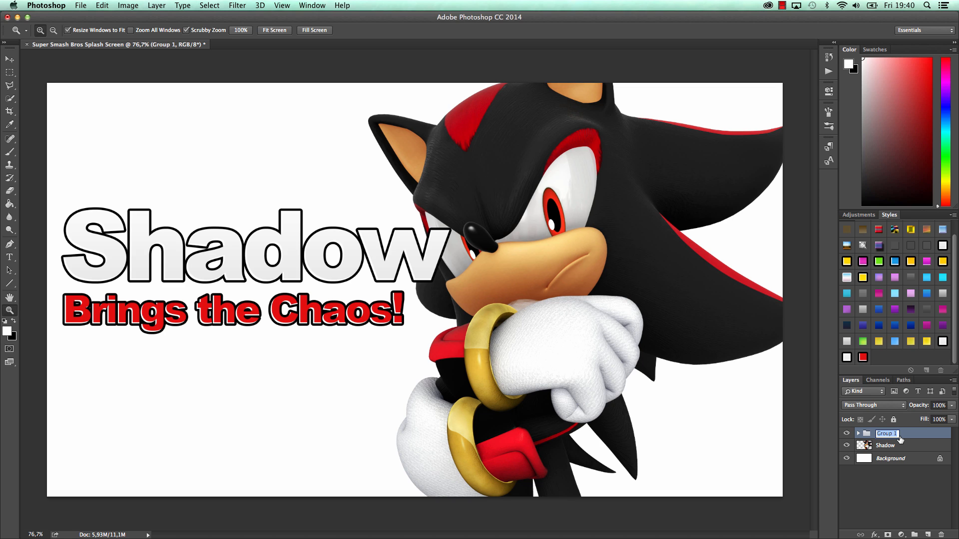
text(N)
text(ext)
key(Return)
Step: Select the Background layer and enlarge the Brush tool's tip to 316 px
click(904, 459)
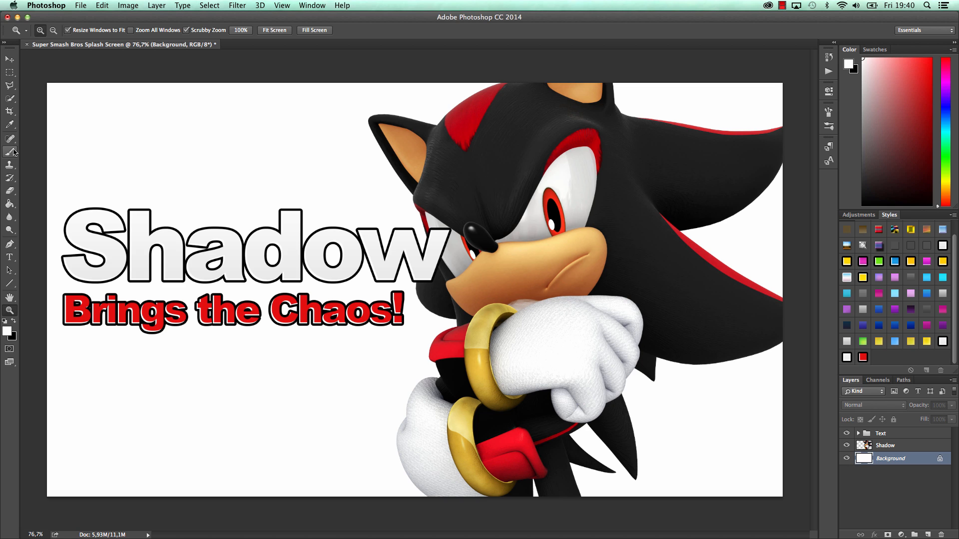
click(11, 151)
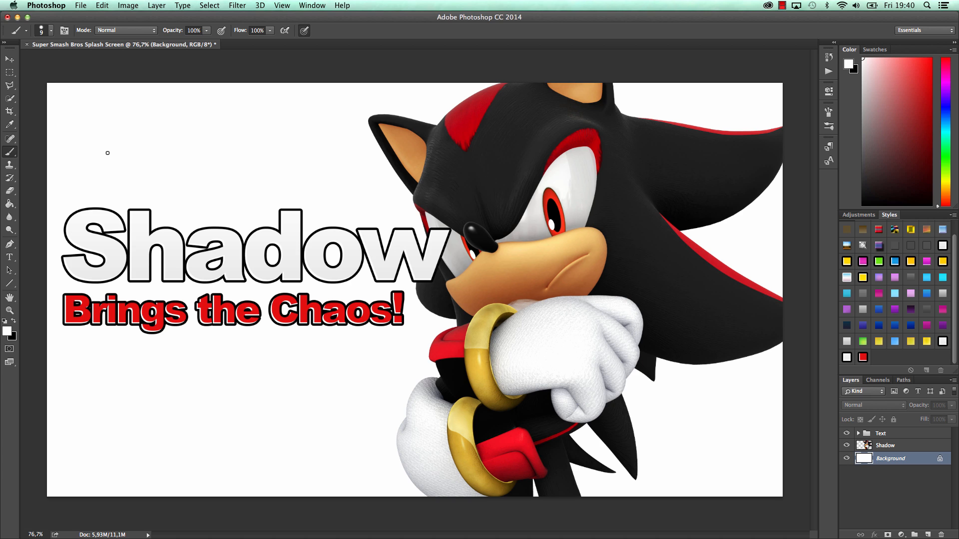
key(bracketright)
key(bracketright)
key(bracketright)
key(bracketright)
key(bracketright)
key(bracketright)
key(bracketright)
key(bracketright)
key(bracketright)
key(bracketright)
key(bracketright)
key(bracketright)
key(bracketright)
key(bracketright)
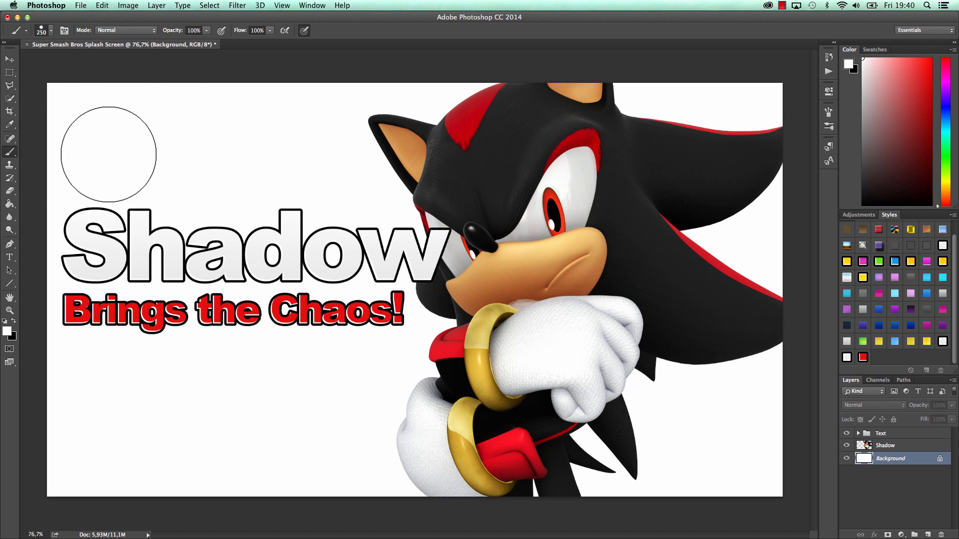
click(43, 30)
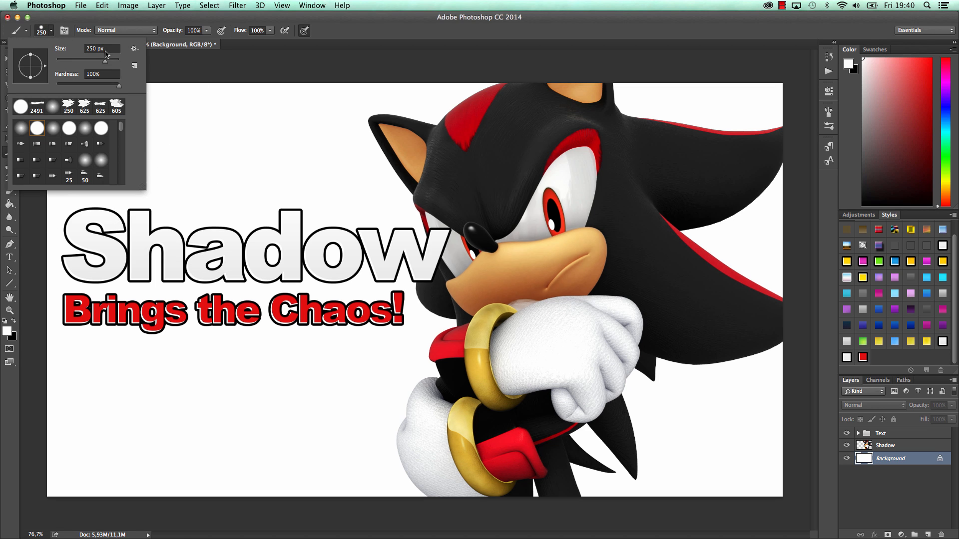
drag(105, 63, 107, 63)
click(338, 25)
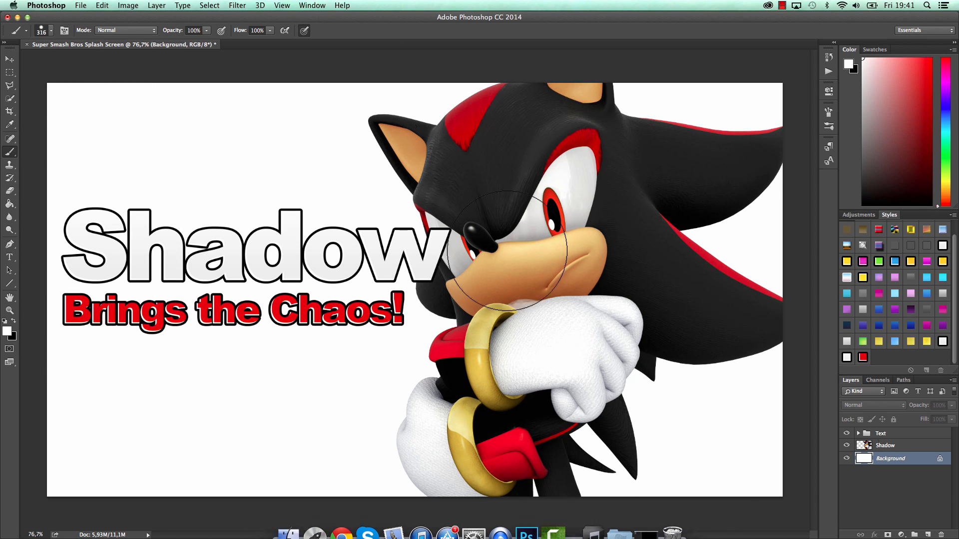
Step: Sample the red of the stripe on Shadow's head as the foreground colour with the Eyedropper
click(9, 310)
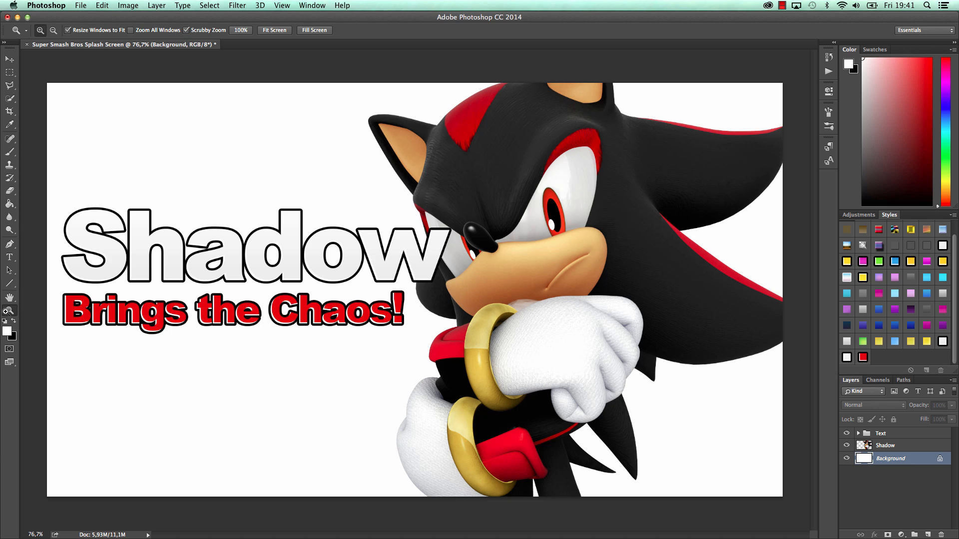
mouse_move(460, 137)
mouse_down()
mouse_move(495, 111)
mouse_move(439, 119)
mouse_move(460, 119)
mouse_up()
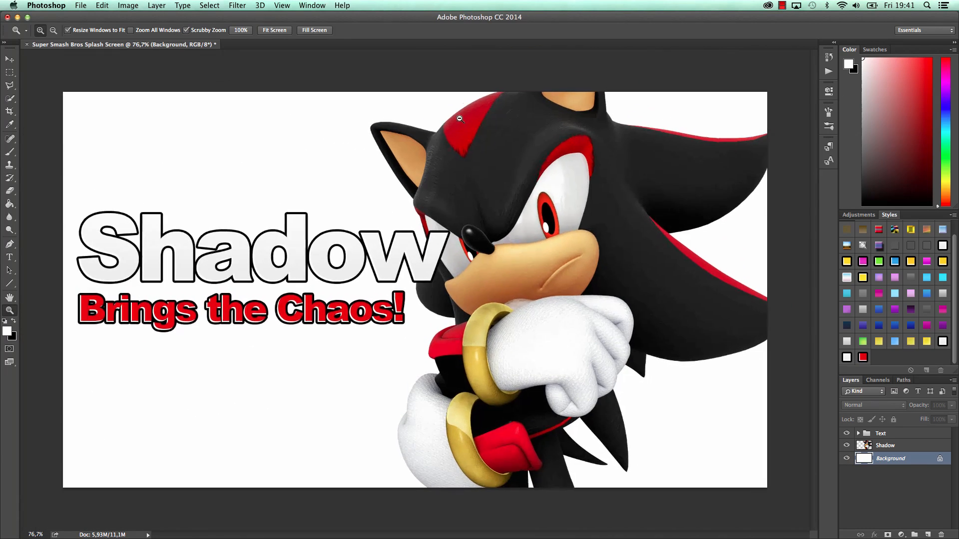
click(9, 125)
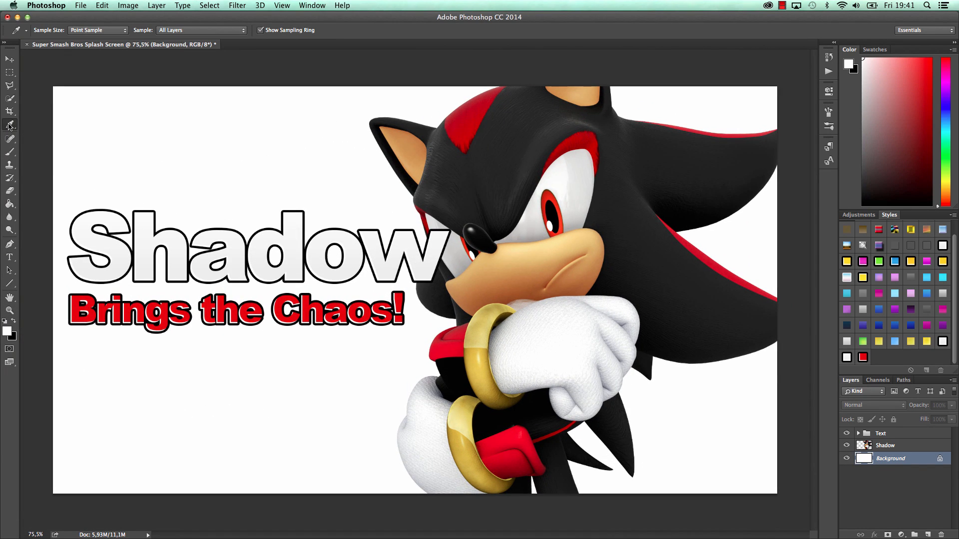
right_click(9, 125)
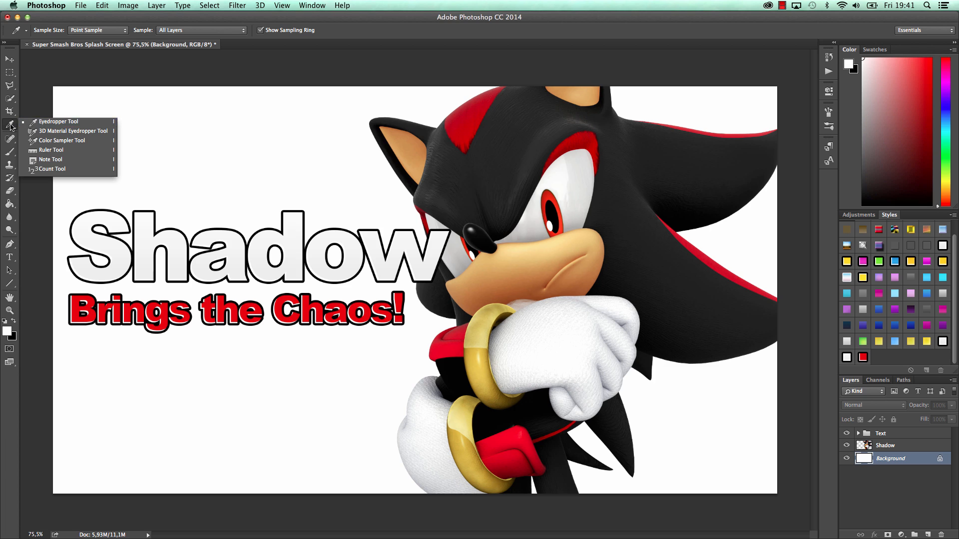
click(10, 125)
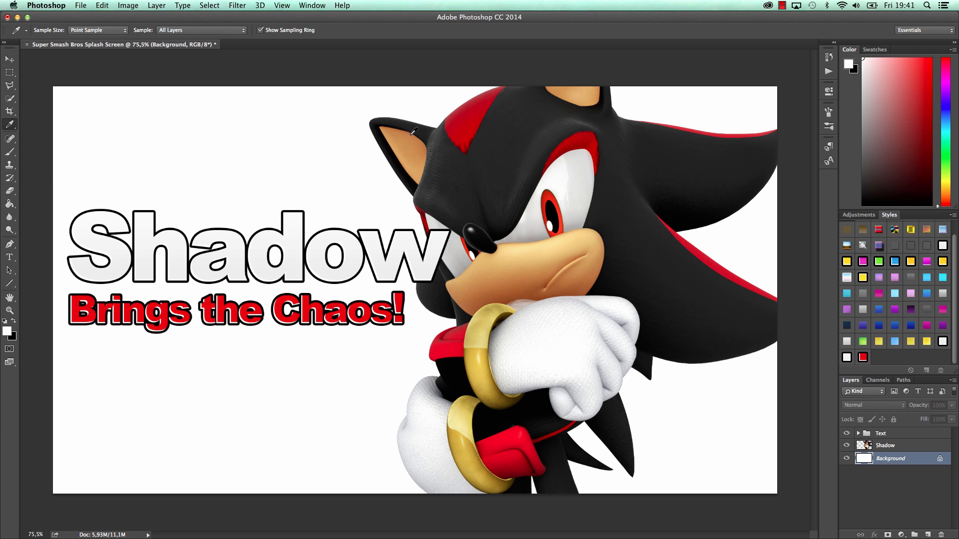
click(473, 112)
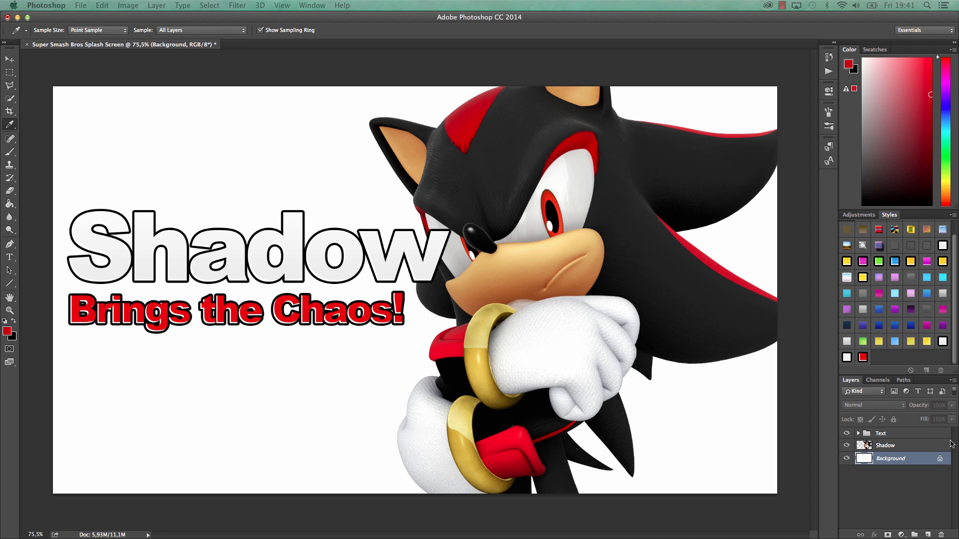
Step: Convert the locked background into a regular layer named "Background" and fill it with the sampled red using the Paint Bucket
drag(876, 221, 578, 237)
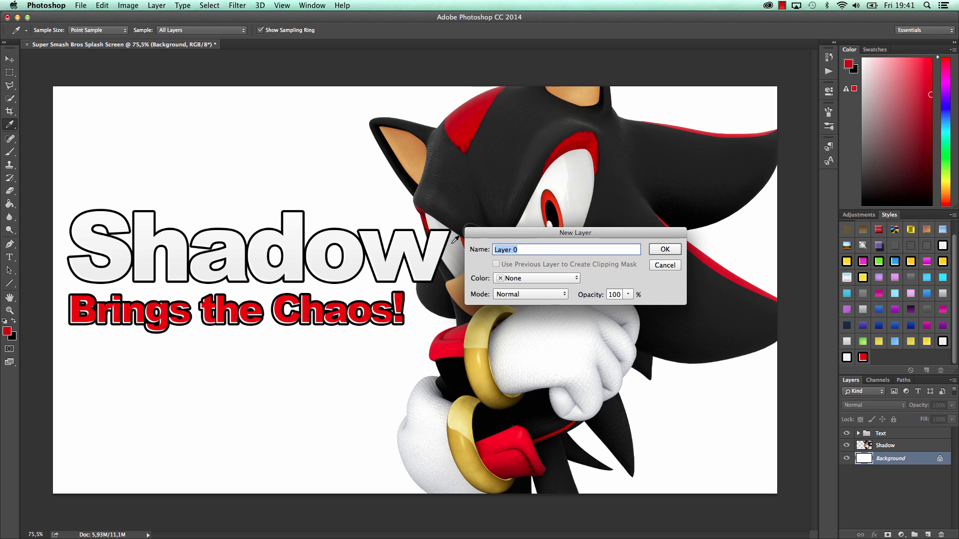
text(Background)
click(665, 252)
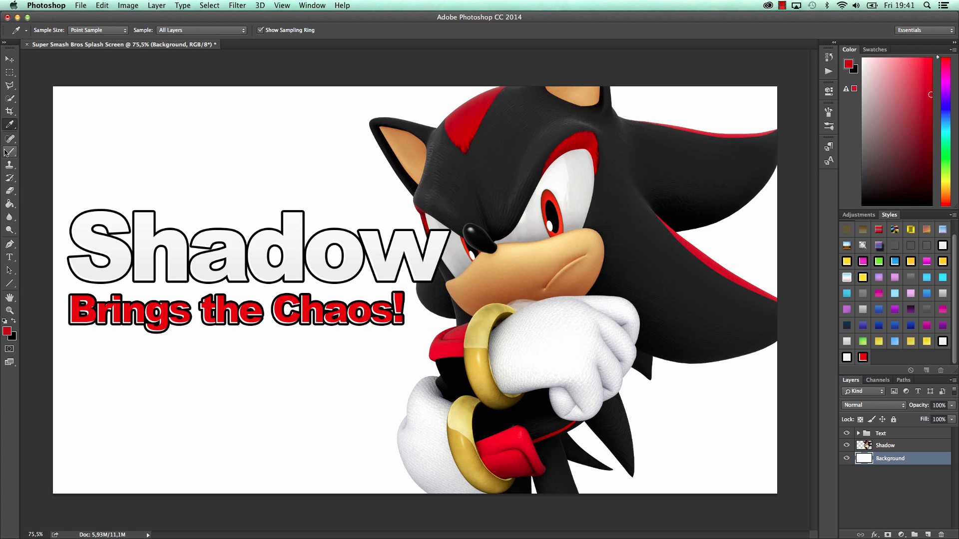
click(10, 203)
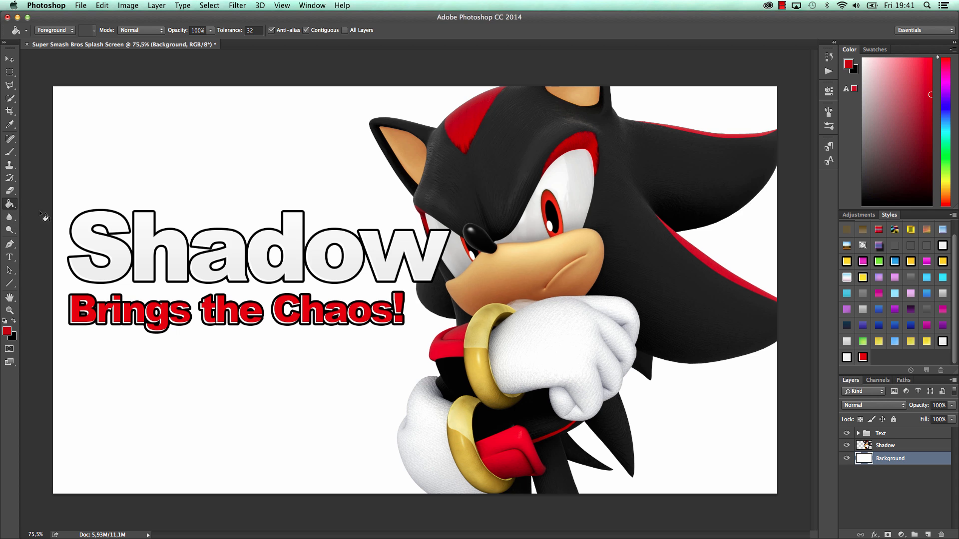
click(182, 172)
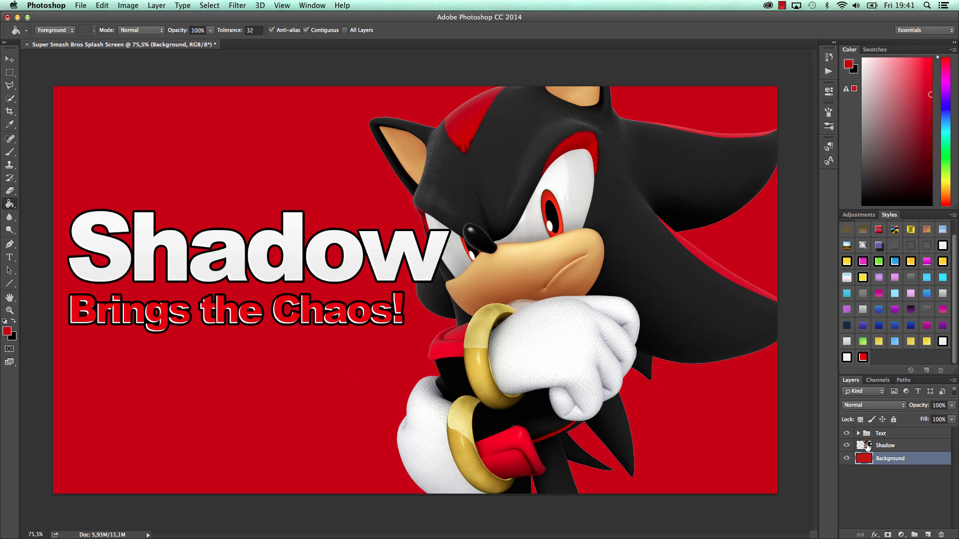
Step: Add an Inner Shadow with a size of 250 px to the Background layer's style
double_click(932, 463)
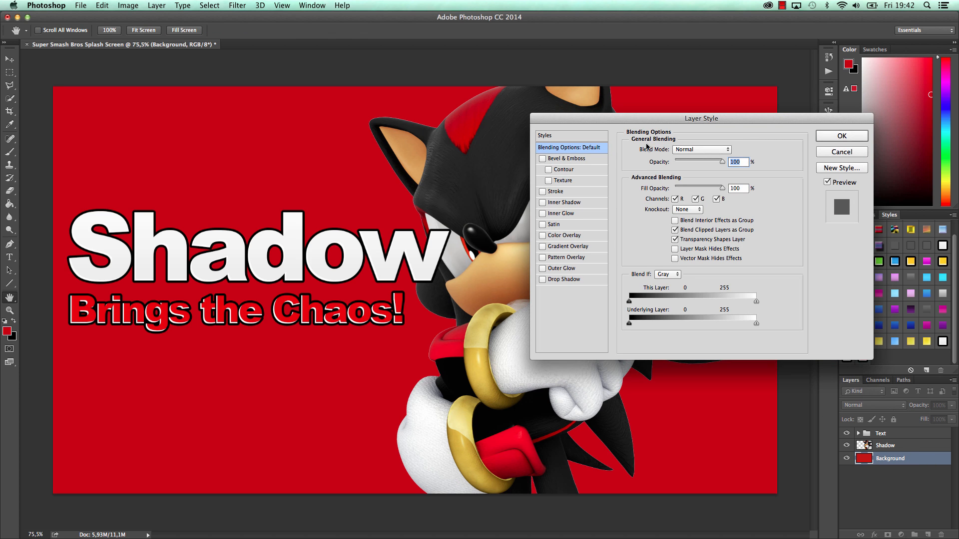
drag(662, 124, 625, 153)
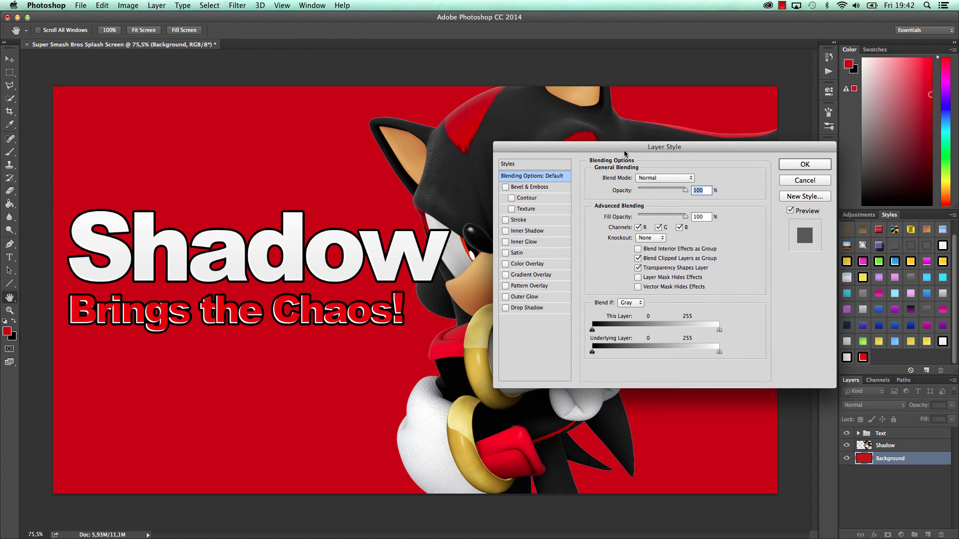
click(520, 231)
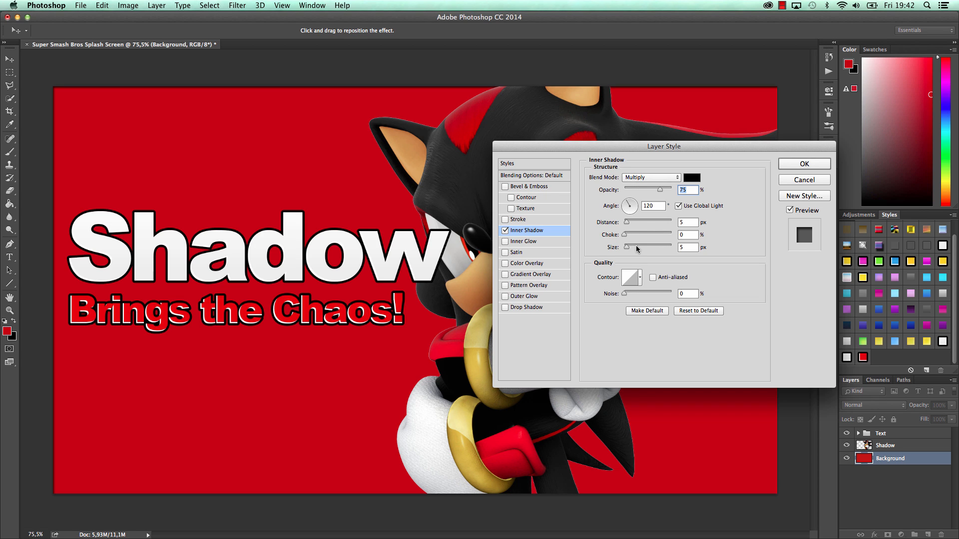
drag(636, 245, 642, 246)
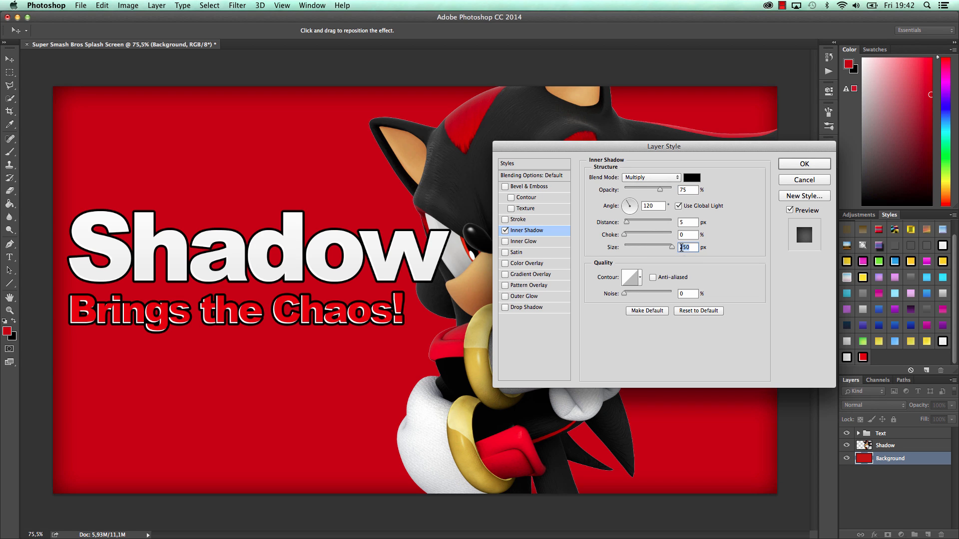
Step: Set the Background layer's Inner Shadow colour to dark red #b81111
click(692, 178)
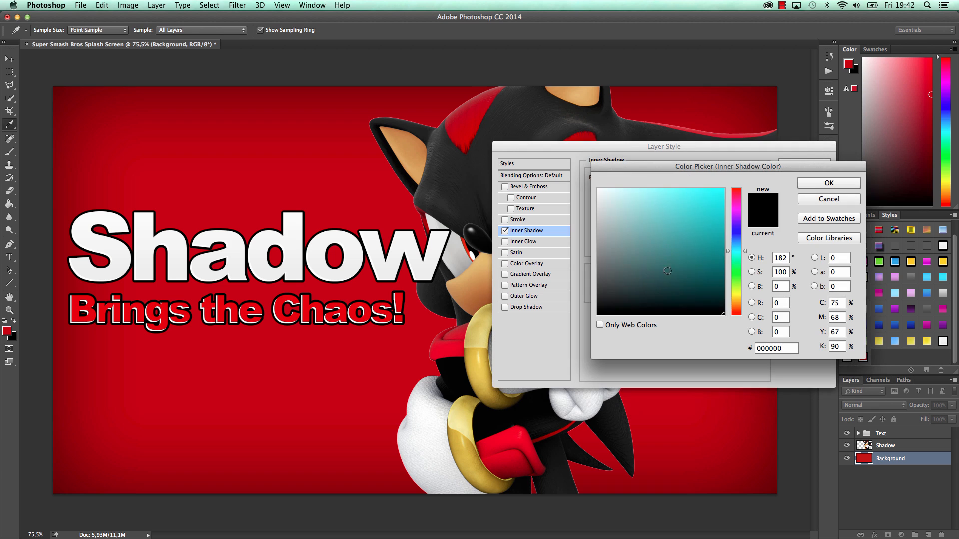
click(736, 189)
click(713, 223)
click(833, 186)
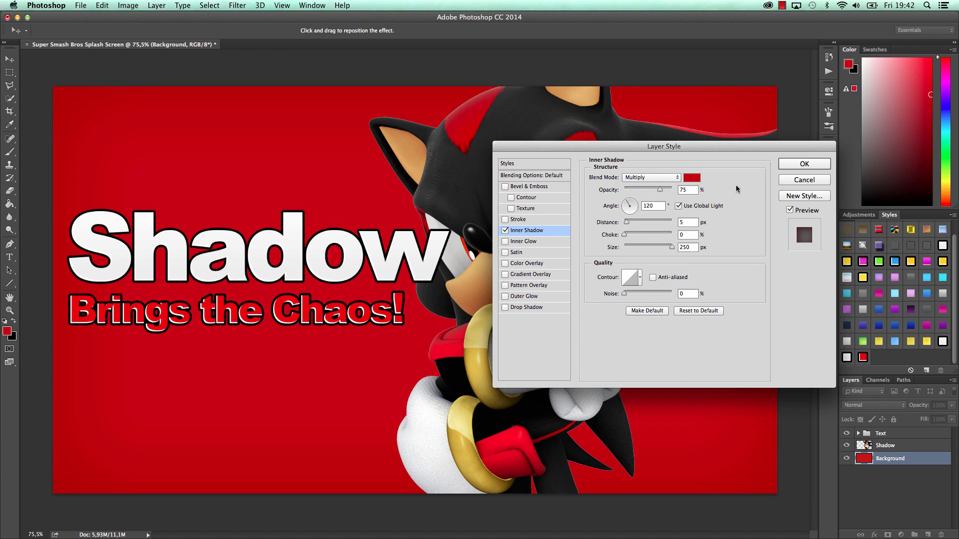
Step: Set the Inner Shadow's opacity to 100% and its blend mode to Overlay
click(651, 178)
click(647, 150)
drag(660, 190, 685, 191)
click(649, 177)
click(642, 284)
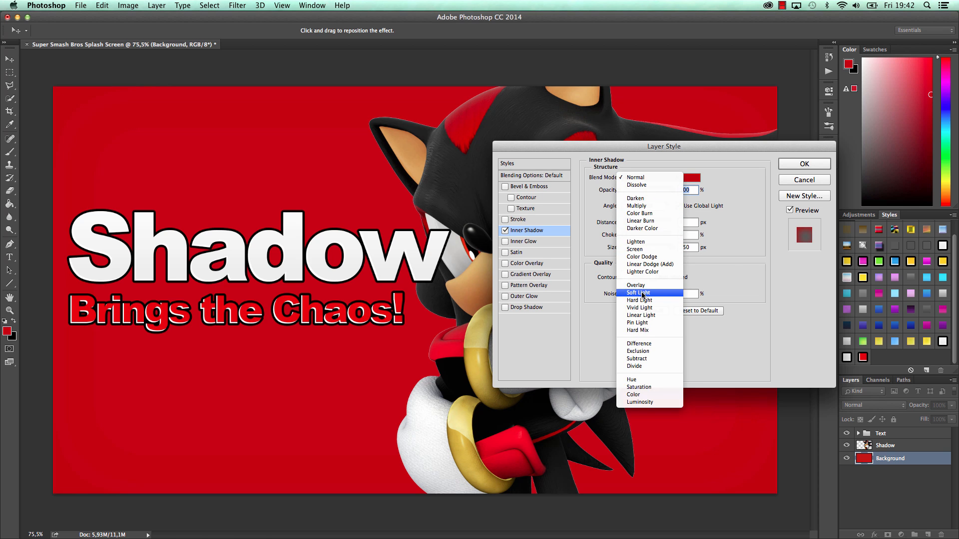
Step: Change the Inner Shadow colour to crimson #d2173a
click(693, 178)
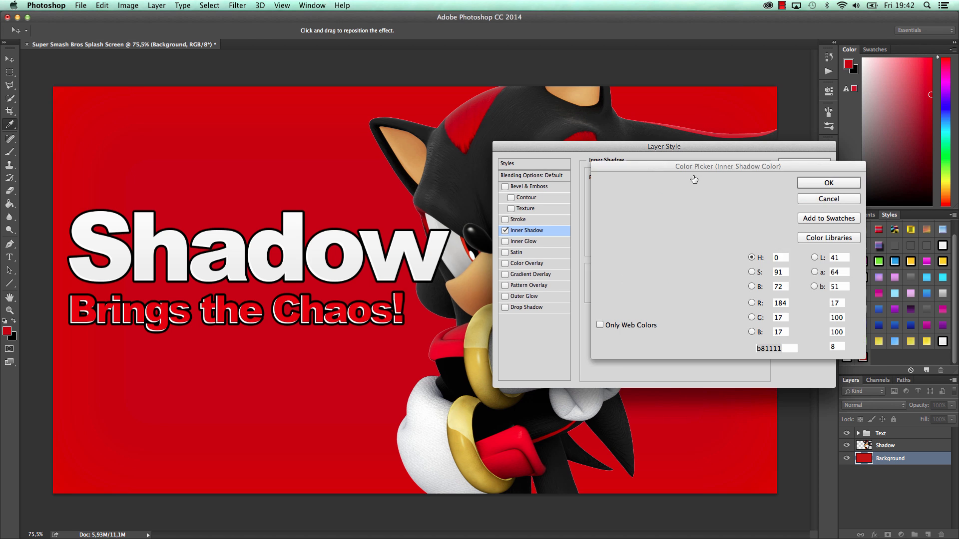
drag(736, 220, 736, 193)
click(710, 210)
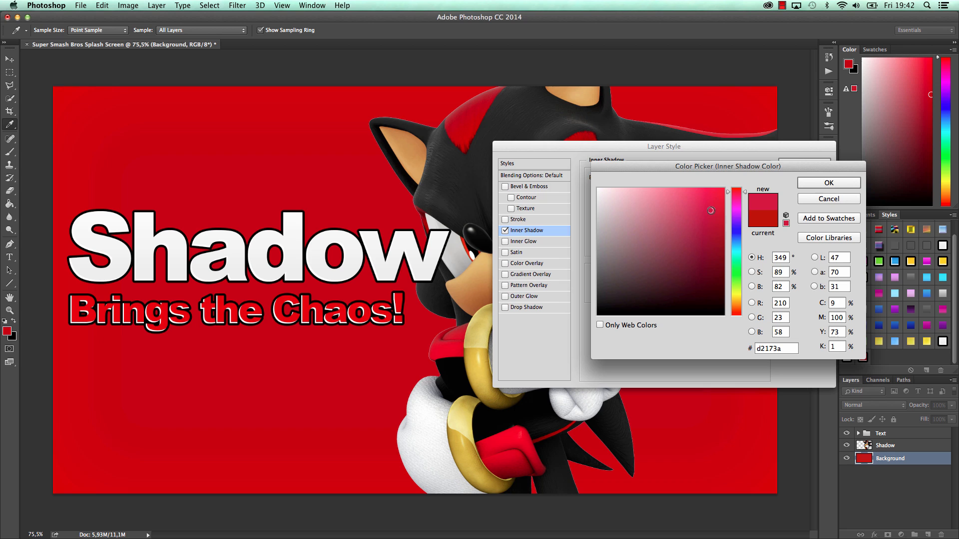
click(798, 183)
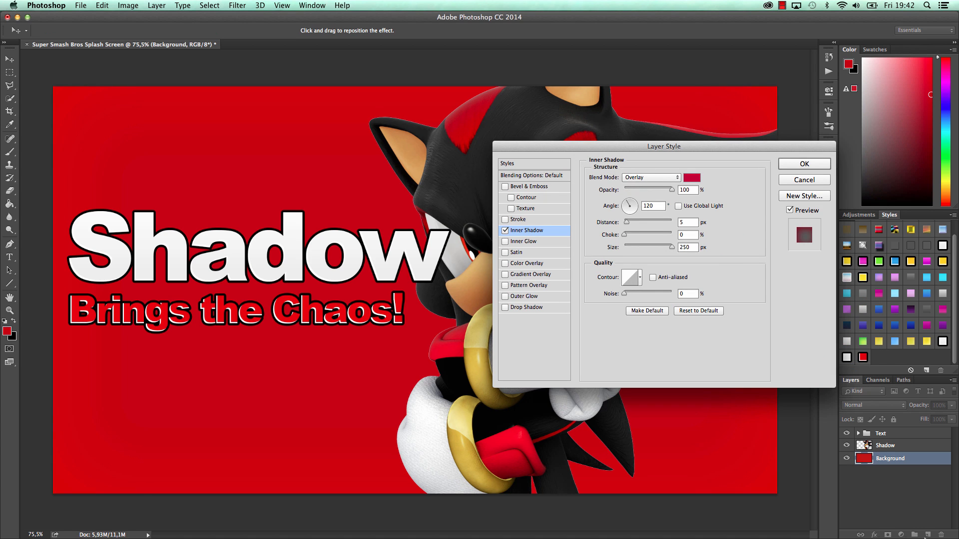
Step: Try an orange-yellow-orange linear Gradient Overlay in Soft Light mode on the Background in place of the Inner Shadow
click(505, 230)
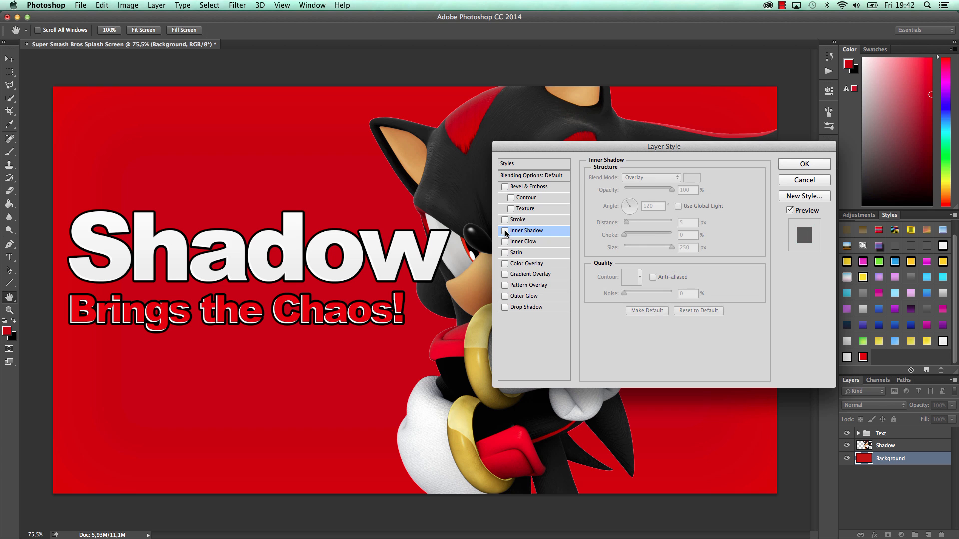
click(505, 274)
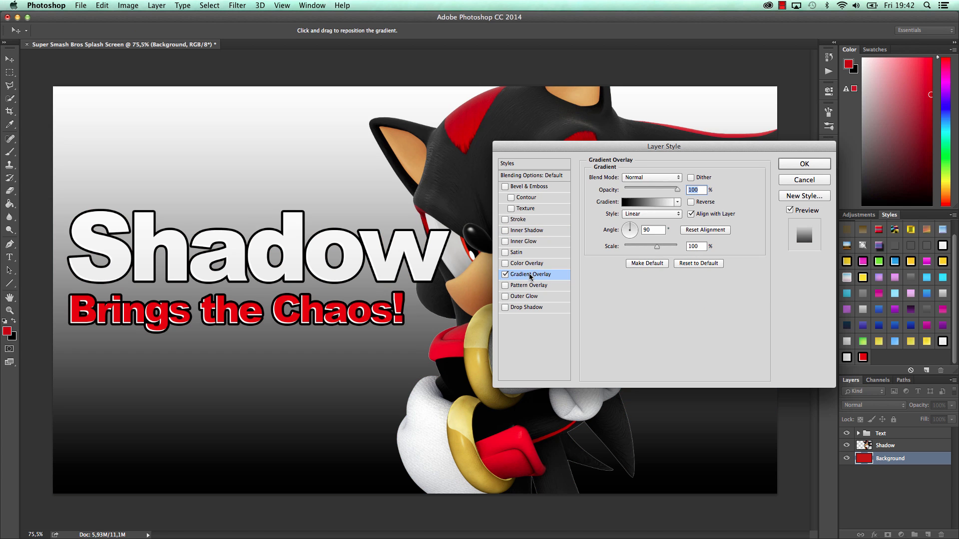
click(644, 178)
click(644, 178)
click(645, 202)
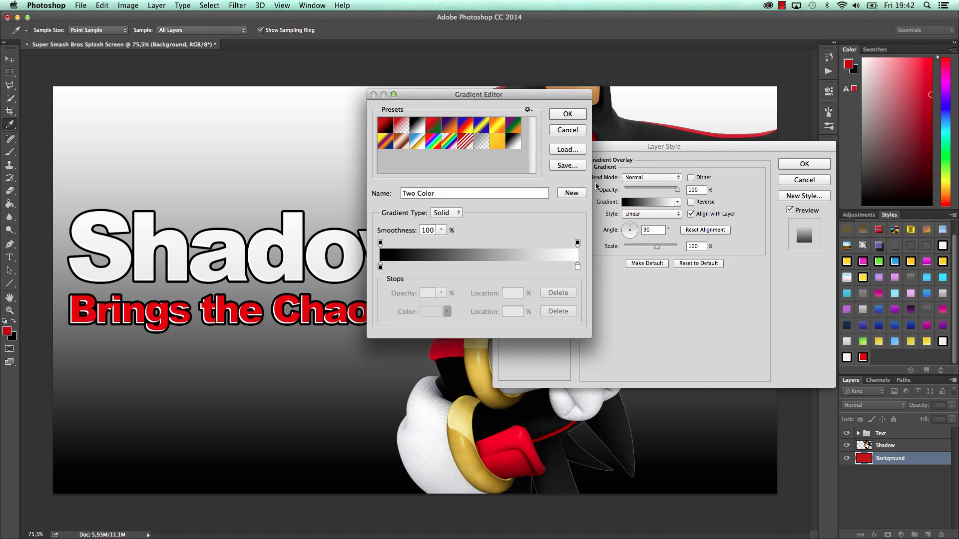
click(496, 137)
click(568, 113)
click(643, 178)
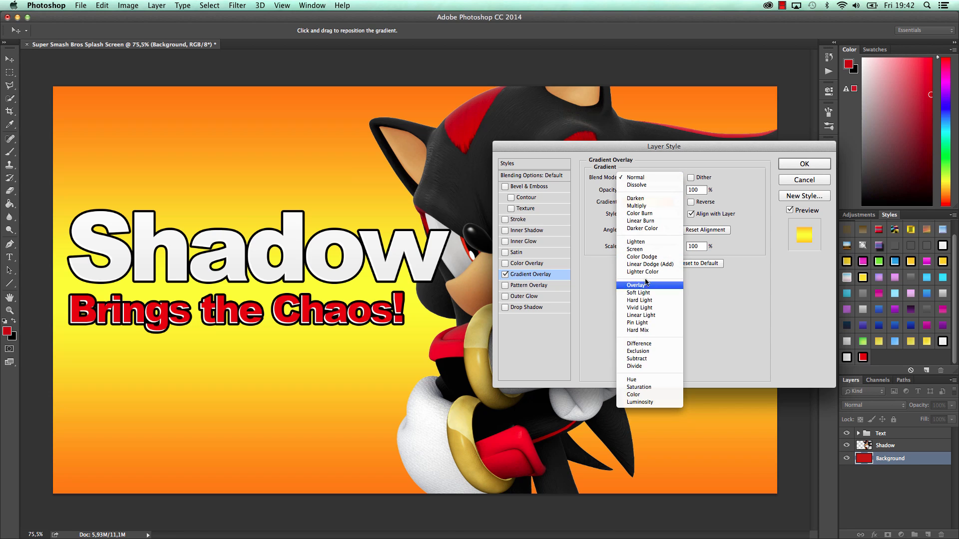
click(645, 292)
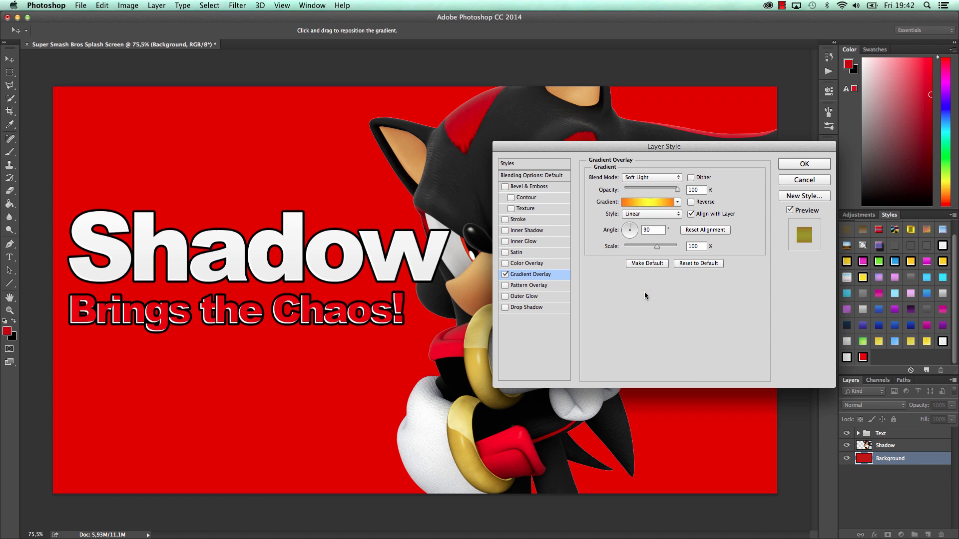
click(505, 275)
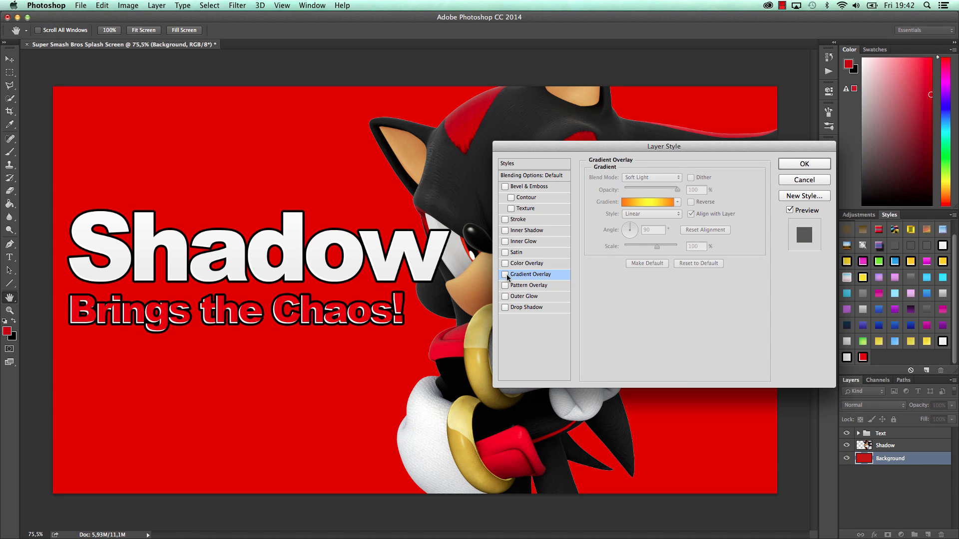
Step: Re-enable the Background layer's Inner Shadow and set its colour to black #000000
click(505, 231)
click(527, 230)
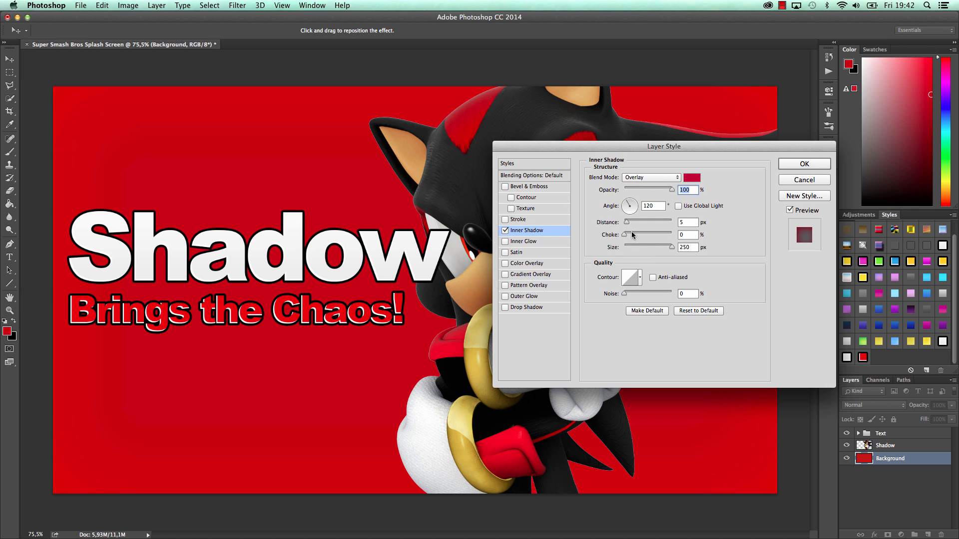
click(687, 178)
drag(669, 270, 570, 322)
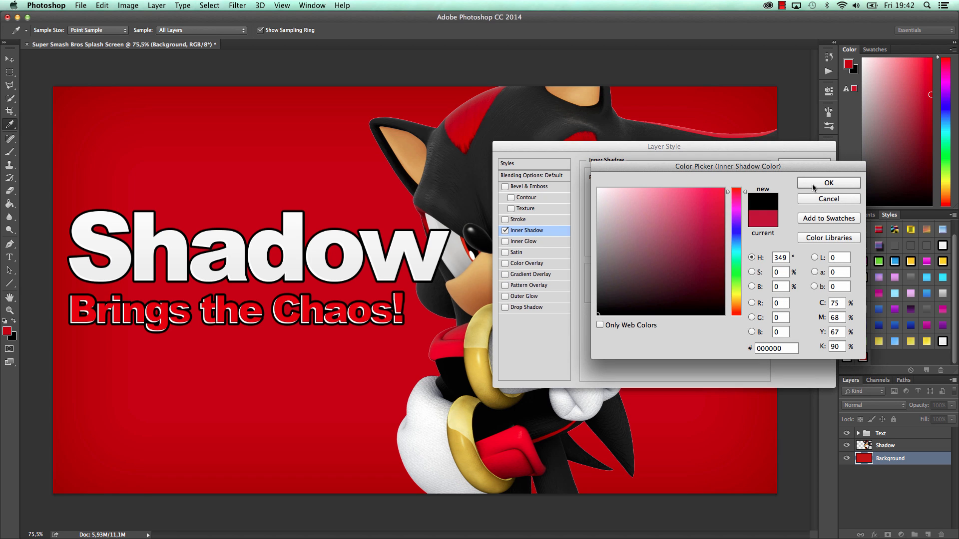
click(813, 184)
Step: Try a black-to-white linear Gradient Overlay in Overlay blend mode on the Background along with the Inner Shadow
click(505, 219)
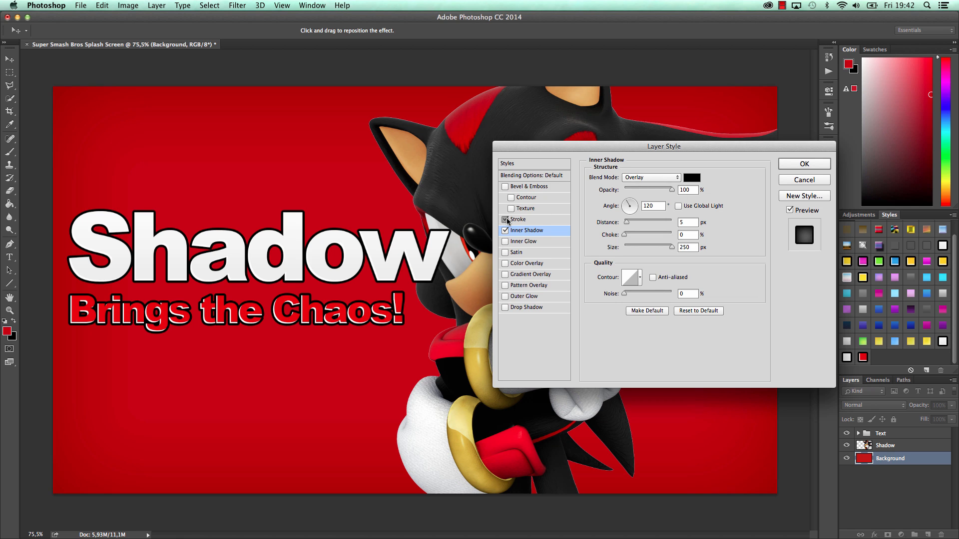
click(506, 220)
click(506, 274)
click(518, 275)
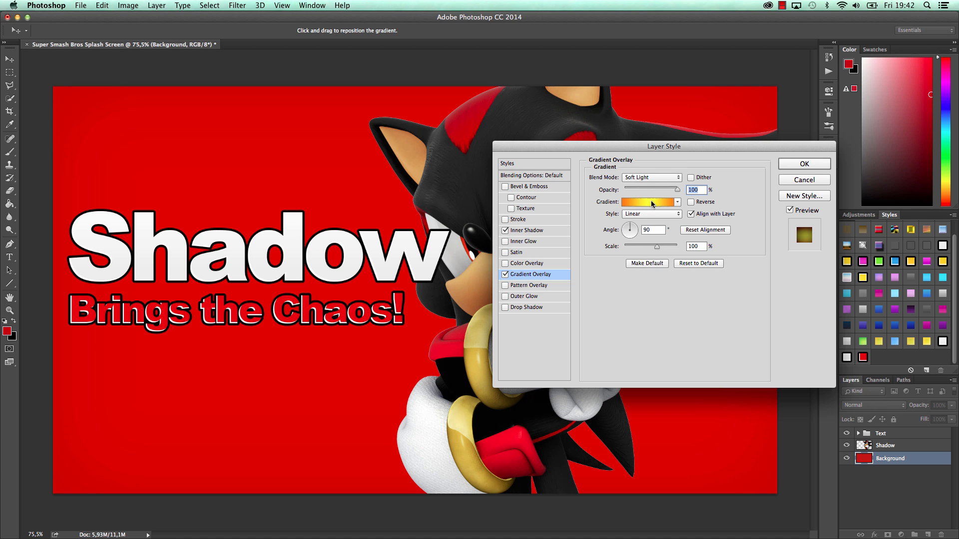
click(651, 177)
click(636, 62)
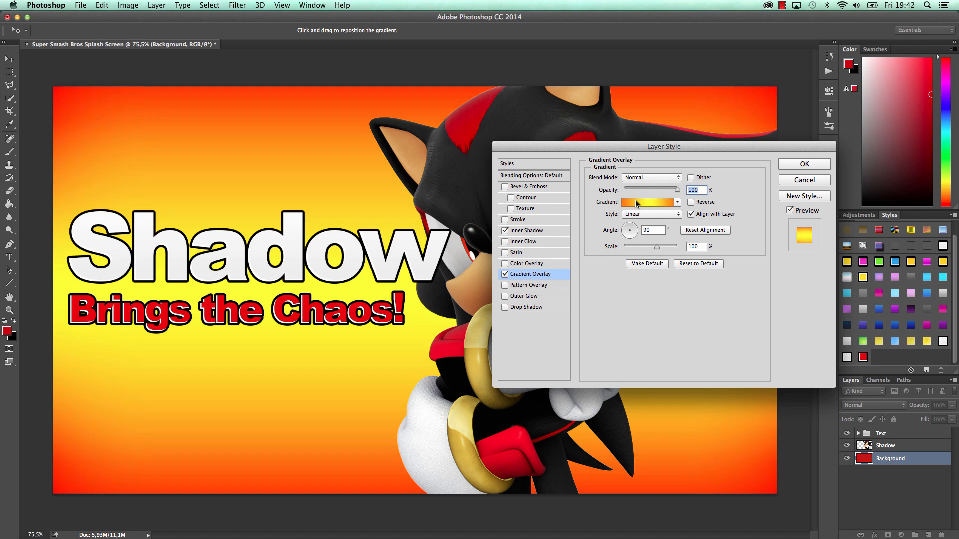
click(635, 200)
click(417, 126)
click(567, 118)
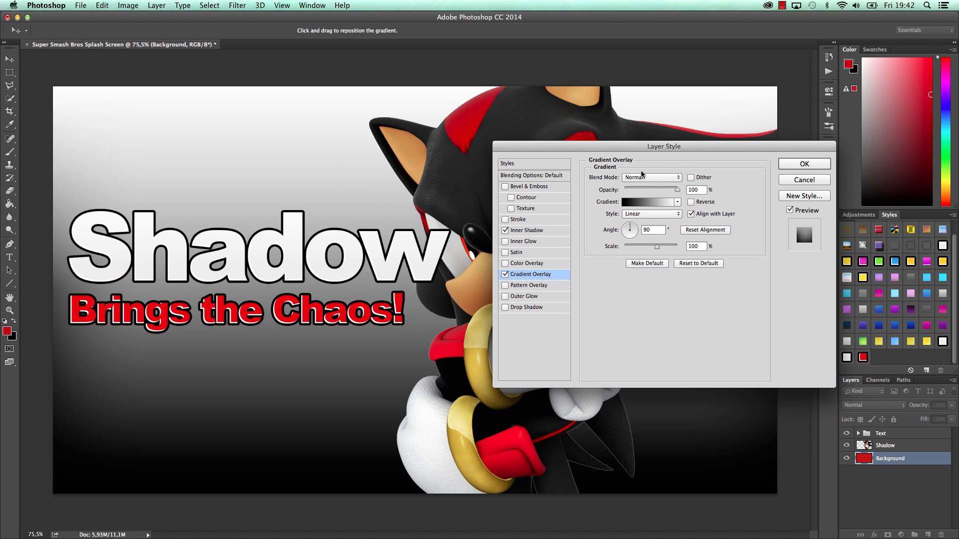
click(643, 178)
click(637, 276)
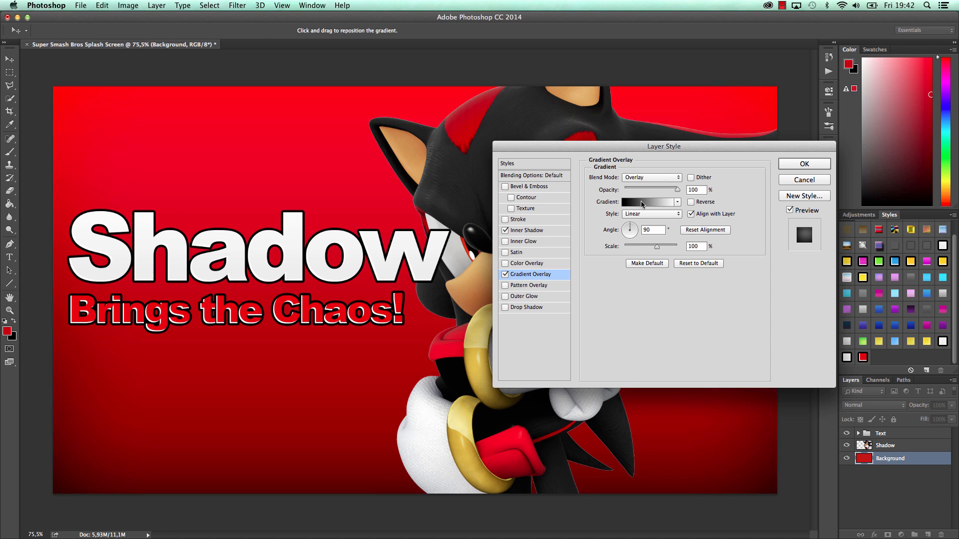
Step: Try recolouring the overlay gradient's black stop to muted red #b03e4c
click(644, 202)
click(381, 268)
double_click(381, 267)
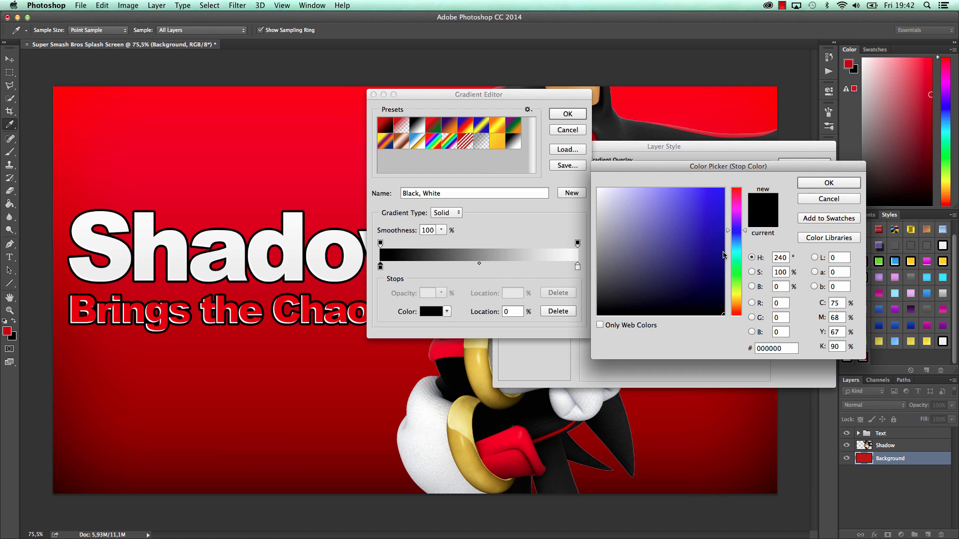
click(736, 194)
click(697, 192)
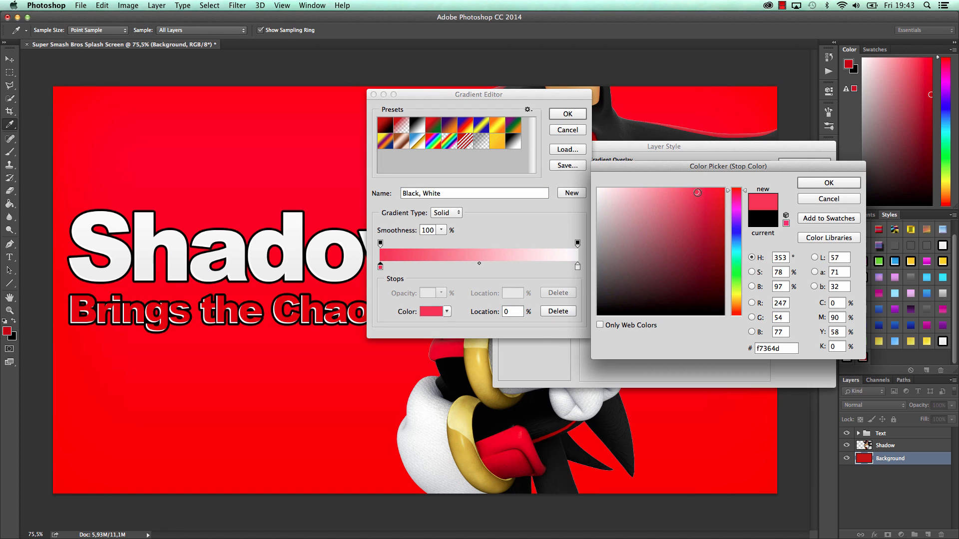
drag(697, 192, 680, 228)
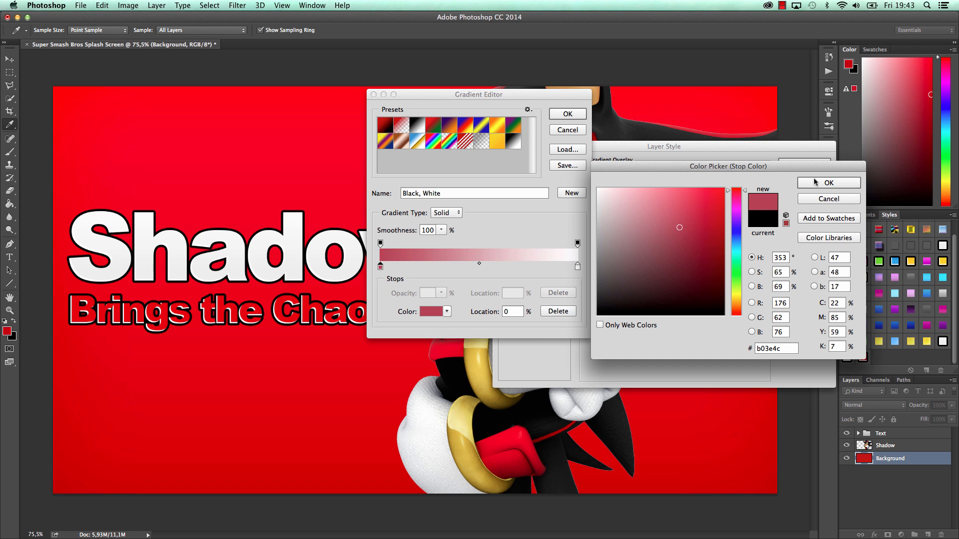
click(820, 199)
click(564, 129)
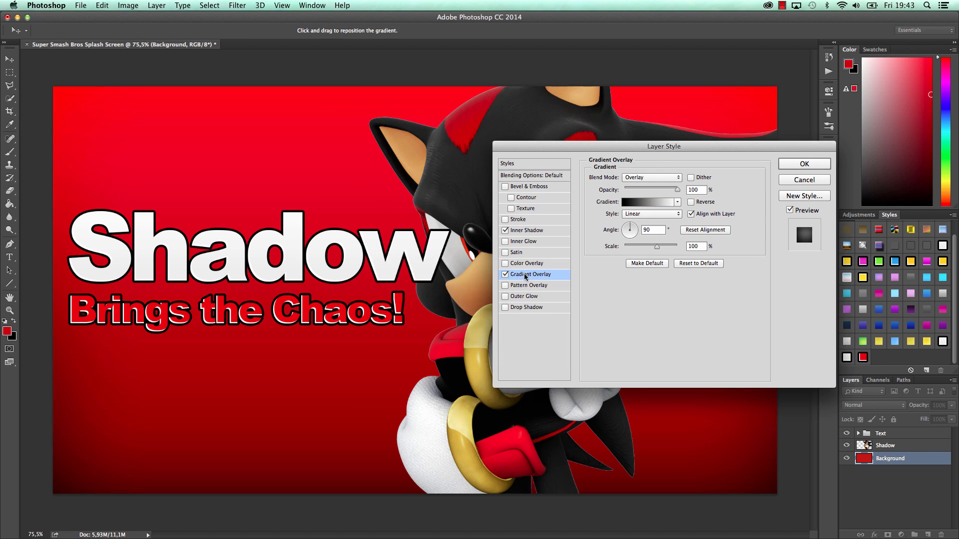
Step: Turn off the Gradient Overlay and apply the Background's layer style with only the Inner Shadow
click(504, 275)
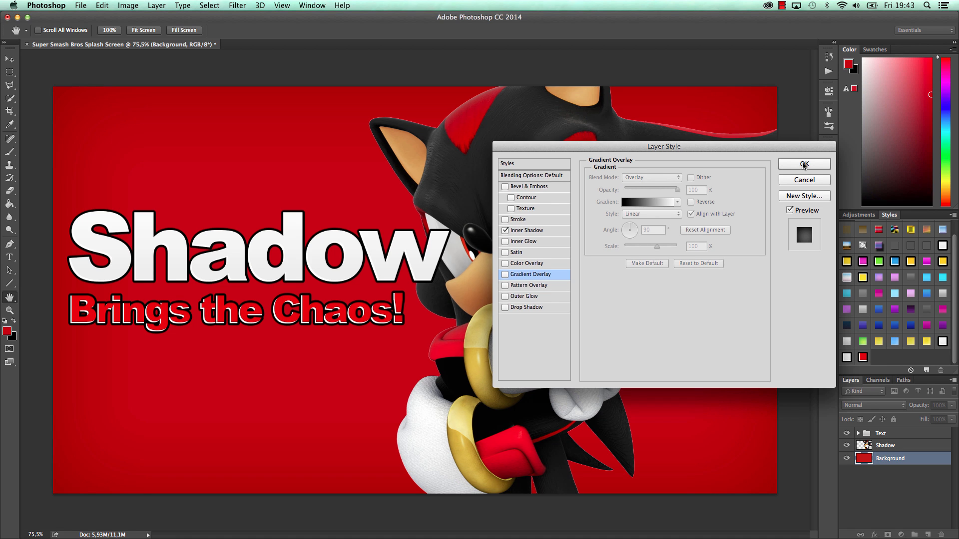
click(527, 230)
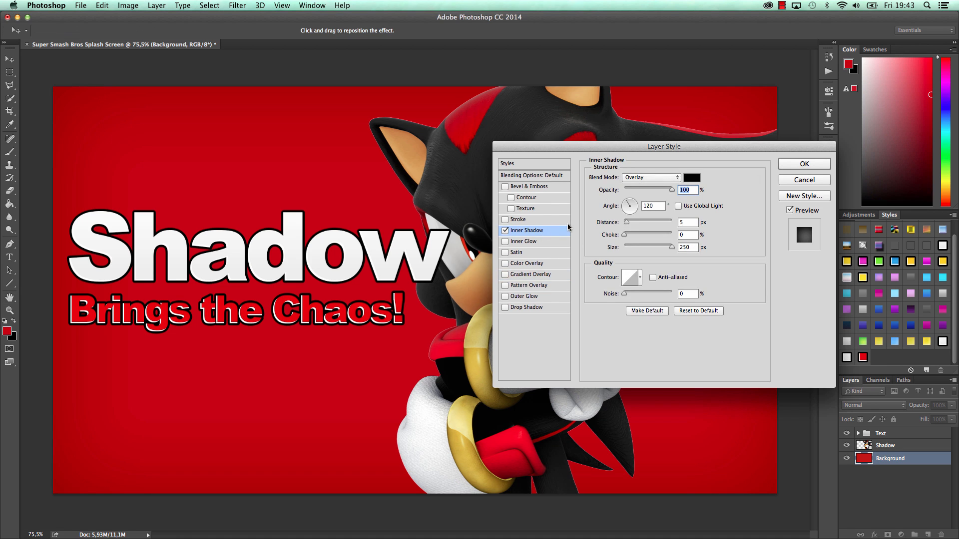
click(809, 164)
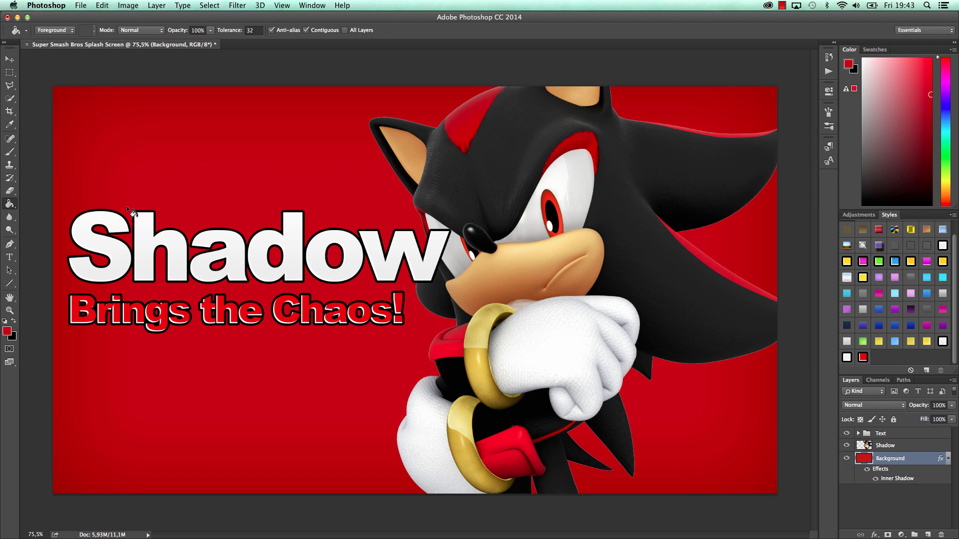
Step: Add a new layer above Background and ready the Brush tool with foreground colour #eb1528 and a 500 px tip
click(930, 535)
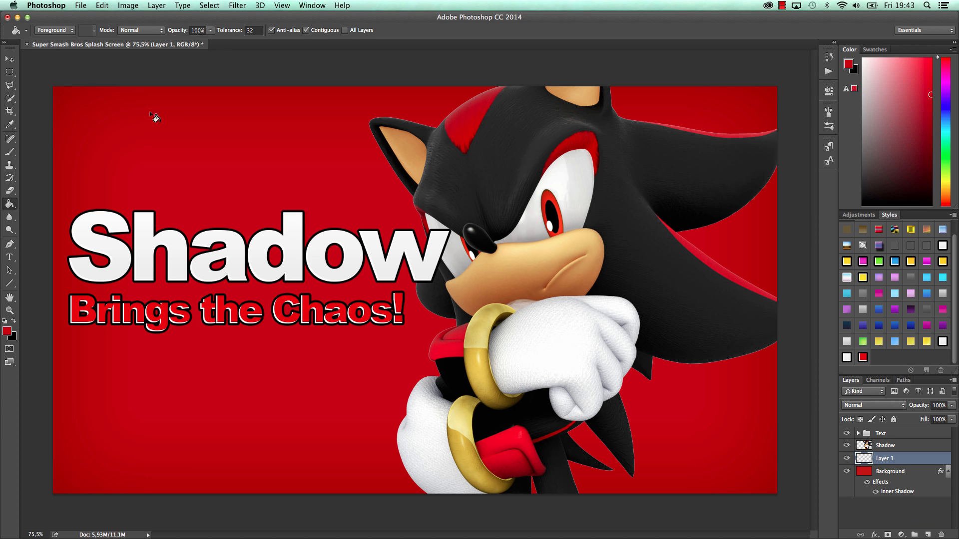
click(10, 151)
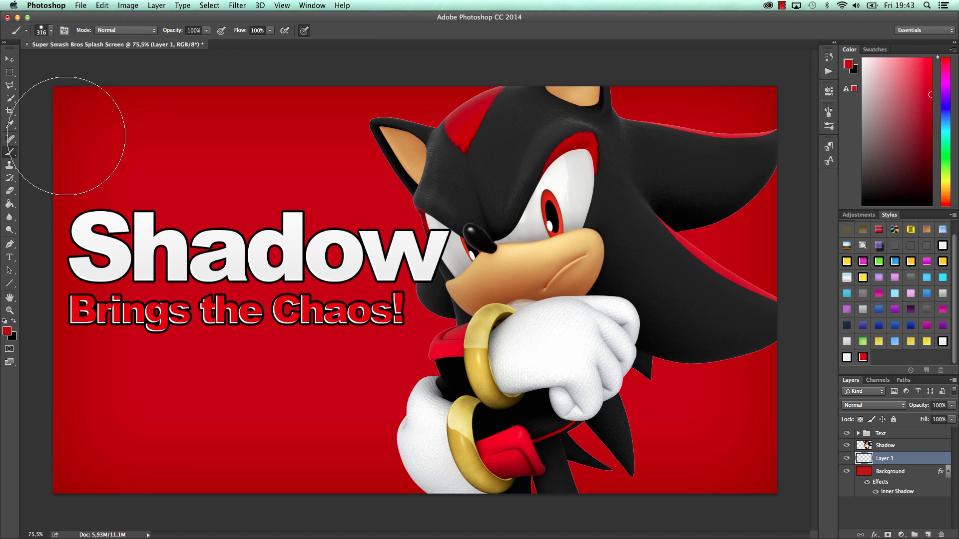
click(8, 331)
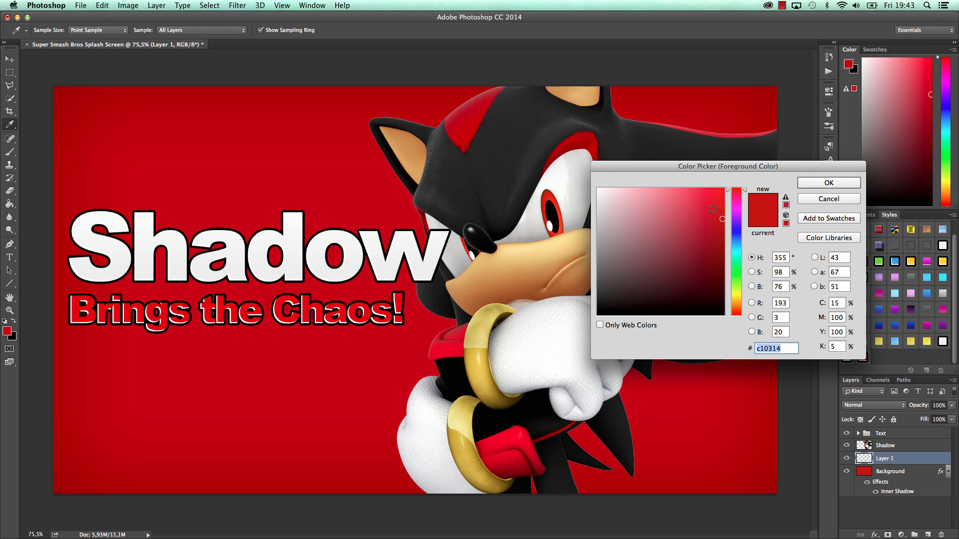
click(705, 193)
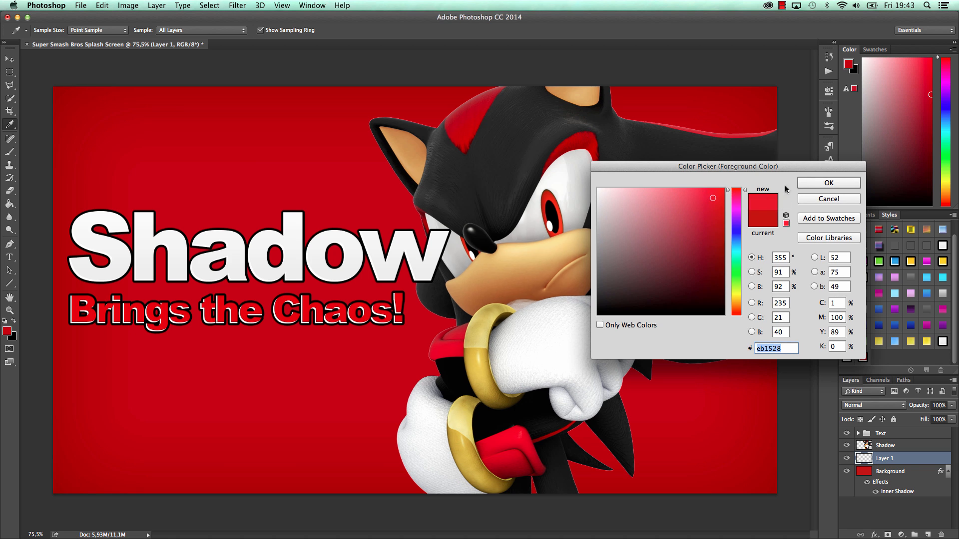
click(844, 183)
key(bracketright)
key(bracketright)
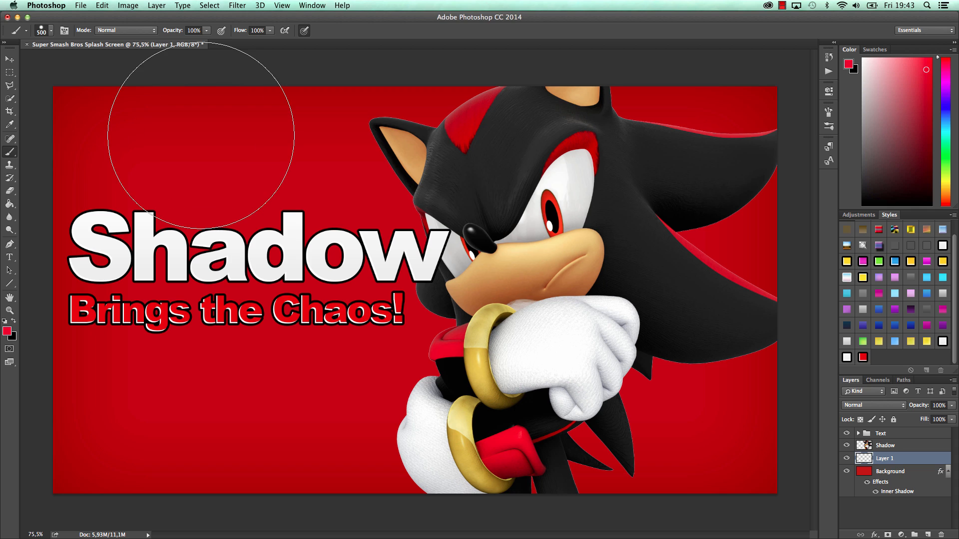
Step: Try a hard-edged 400 px brush stroke in the foreground red across the background's upper part on Layer 1
key(bracketleft)
key(bracketleft)
key(bracketleft)
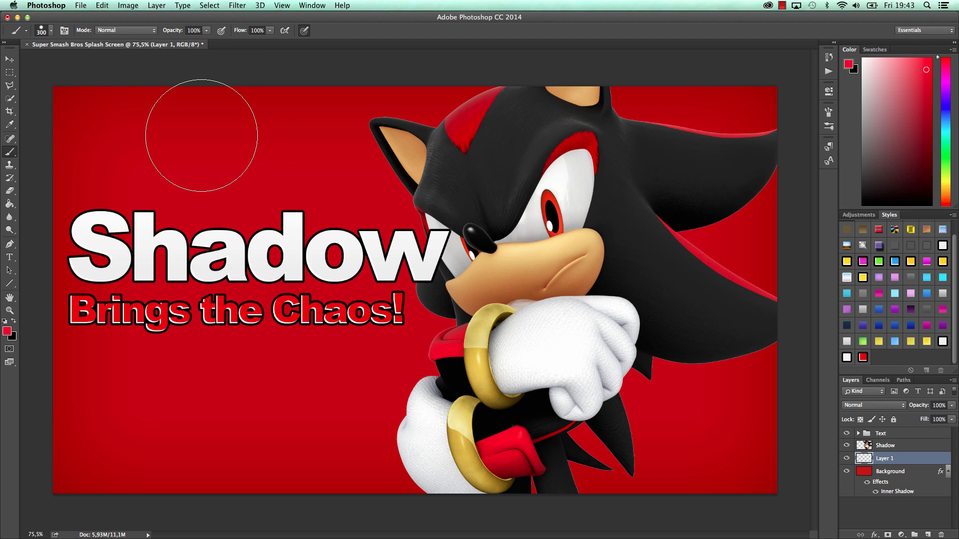
key(bracketright)
key(bracketleft)
key(bracketright)
key(bracketright)
key(bracketleft)
key(bracketleft)
key(bracketright)
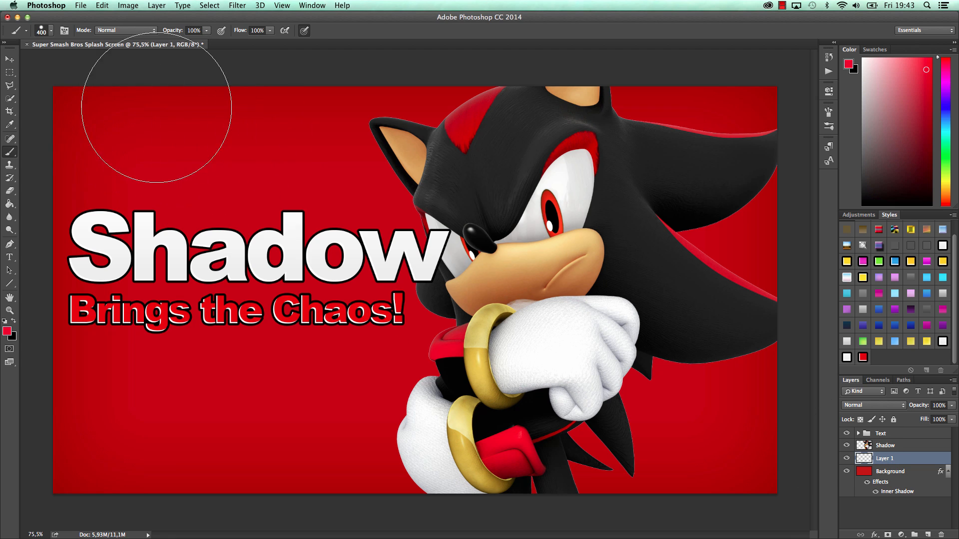
drag(120, 93, 406, 45)
key(super+z)
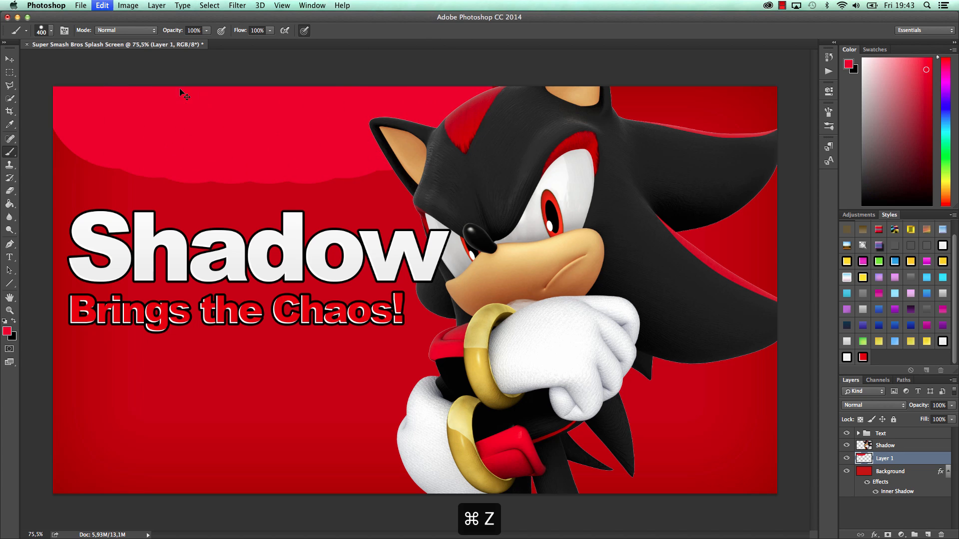
Step: Switch to a soft round brush with 0% hardness at 500 px and paint bright red across the background's upper part
click(40, 29)
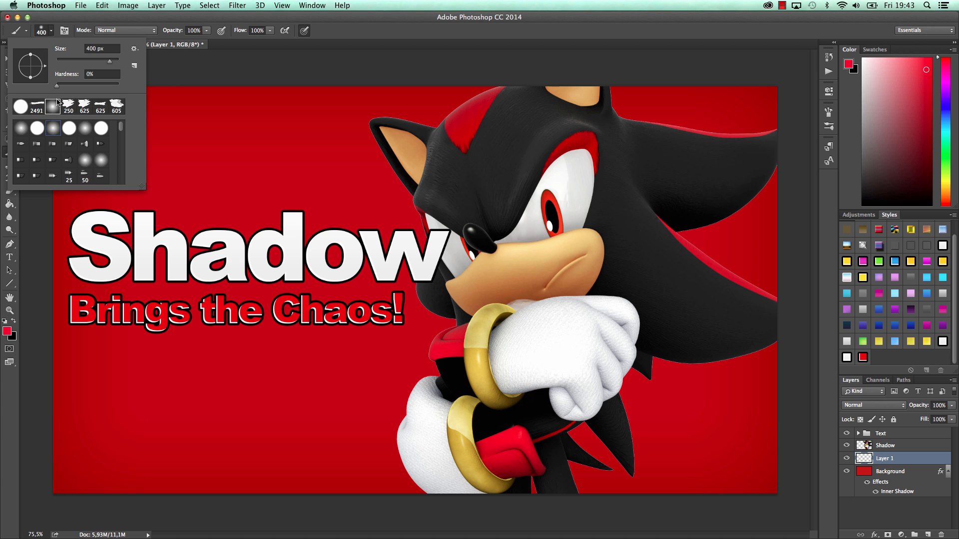
click(350, 32)
key(bracketright)
key(bracketright)
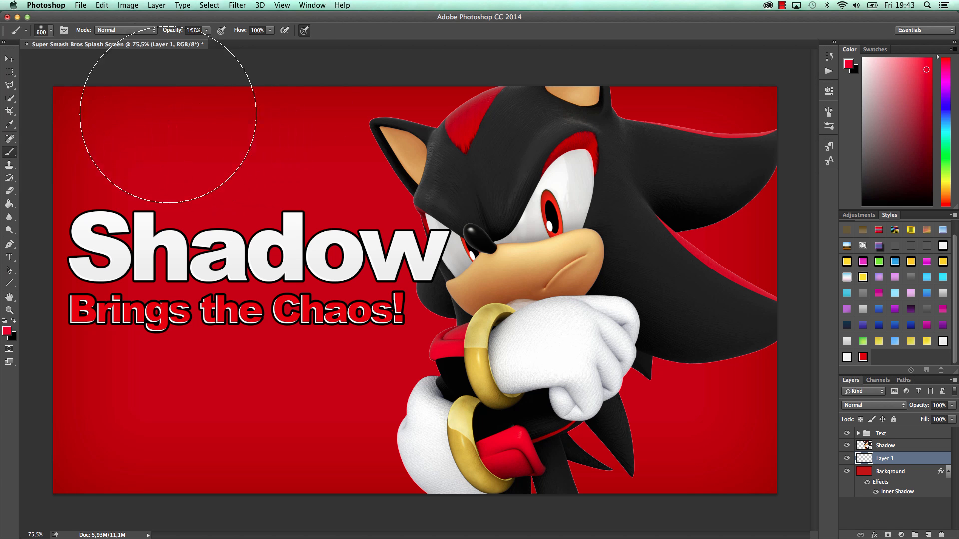
key(bracketleft)
mouse_move(126, 103)
mouse_down()
mouse_move(70, 86)
mouse_move(329, 113)
mouse_move(375, 107)
mouse_move(108, 67)
mouse_move(452, 148)
mouse_move(635, 108)
mouse_move(554, 117)
mouse_move(434, 85)
mouse_move(521, 119)
mouse_up()
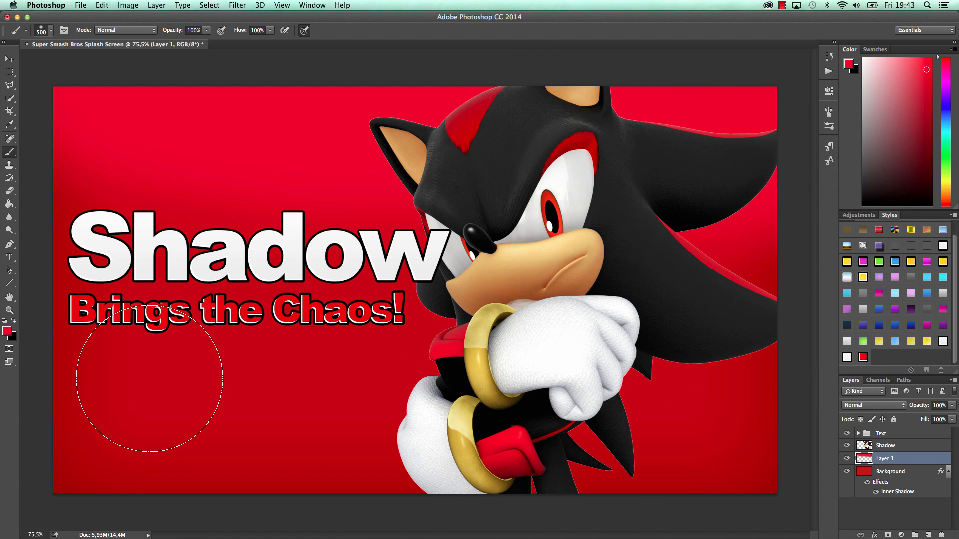
Step: Try extending the bright red over the background's lower-left area, and try a more vivid red foreground colour
mouse_move(149, 378)
mouse_down()
mouse_move(60, 445)
mouse_move(214, 475)
mouse_move(71, 225)
mouse_move(378, 519)
mouse_up()
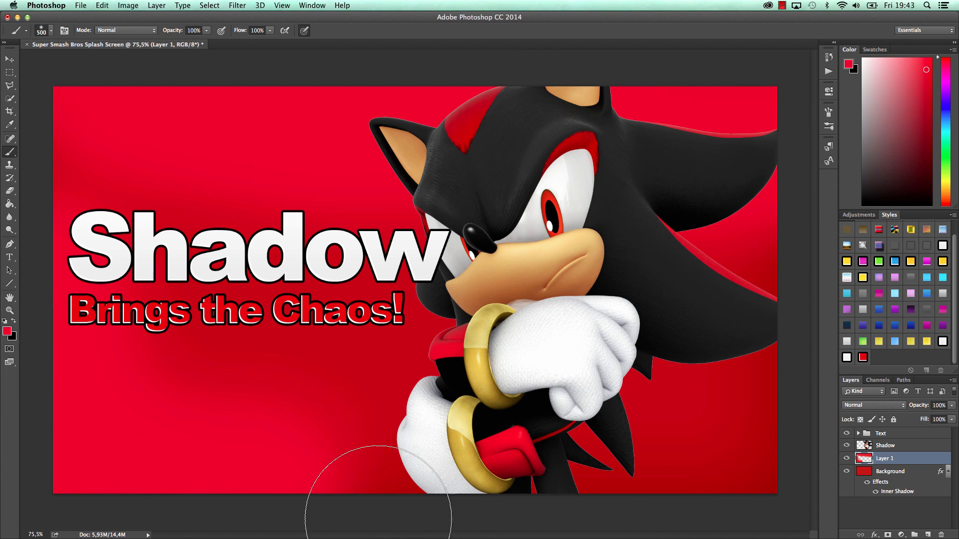
key(super+z)
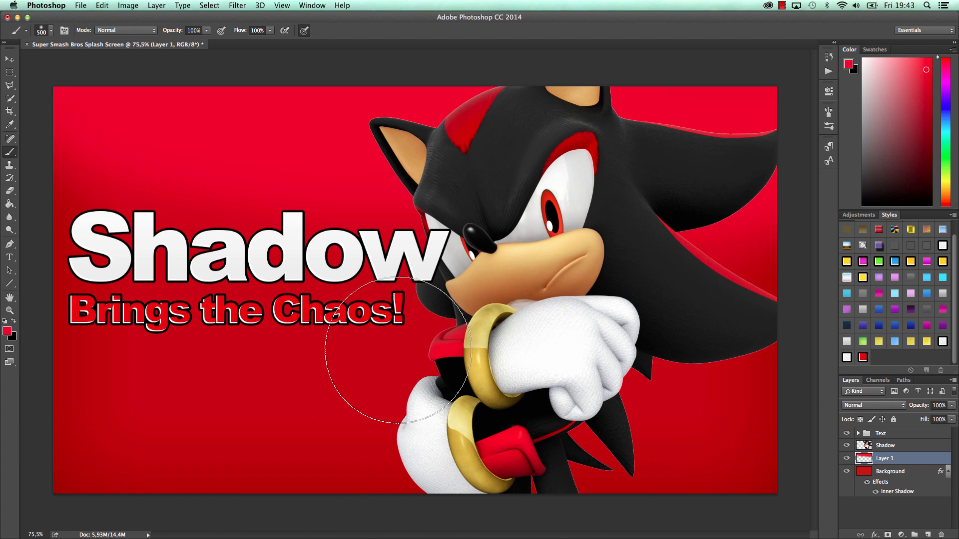
click(8, 329)
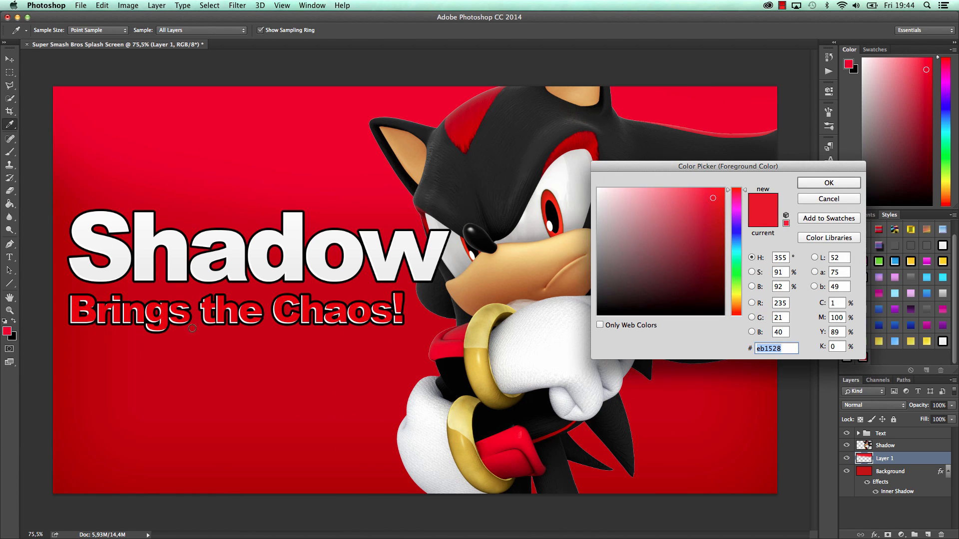
click(829, 182)
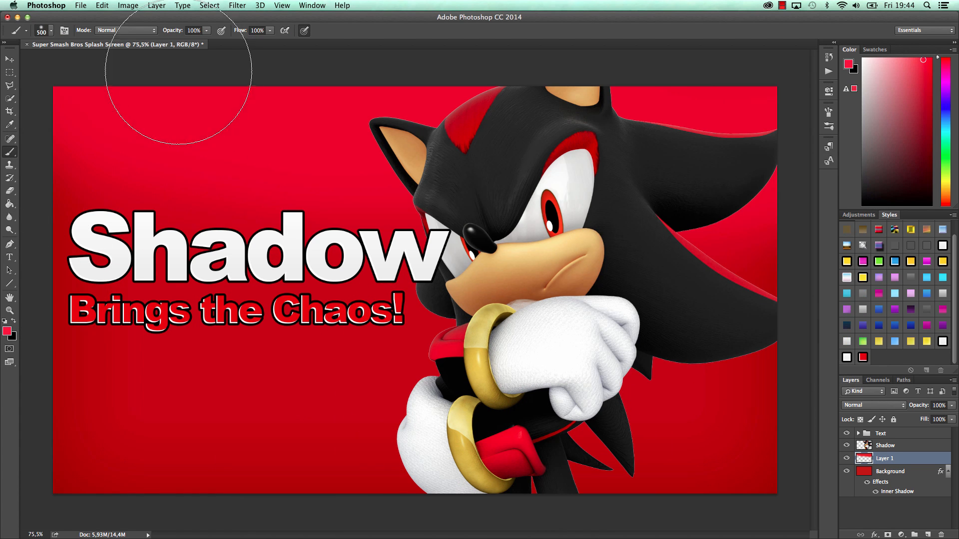
key(super+z)
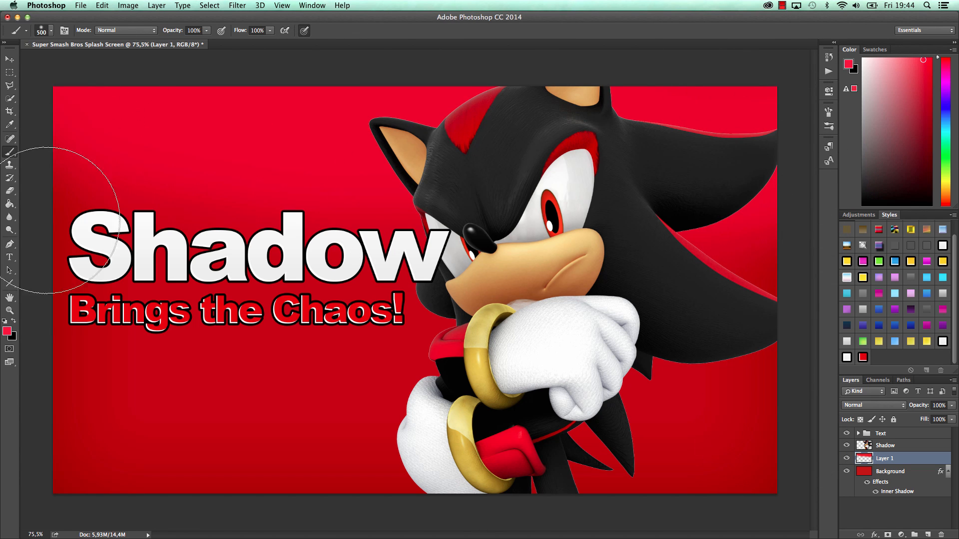
Step: Set the foreground colour to #ff4657 and paint a light pinkish-red highlight on the background's upper-right area behind Shadow
click(7, 334)
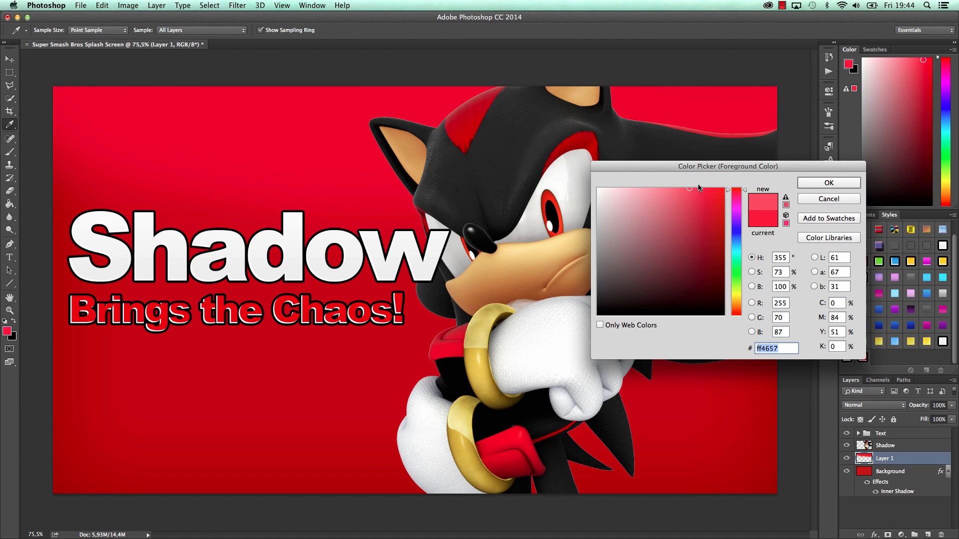
key(Return)
mouse_move(764, 118)
mouse_down()
mouse_move(730, 133)
mouse_move(769, 364)
mouse_move(759, 185)
mouse_up()
key(super+z)
mouse_move(725, 253)
mouse_down()
mouse_move(710, 77)
mouse_move(673, 169)
mouse_move(710, 208)
mouse_move(792, 74)
mouse_move(758, 240)
mouse_move(772, 258)
mouse_up()
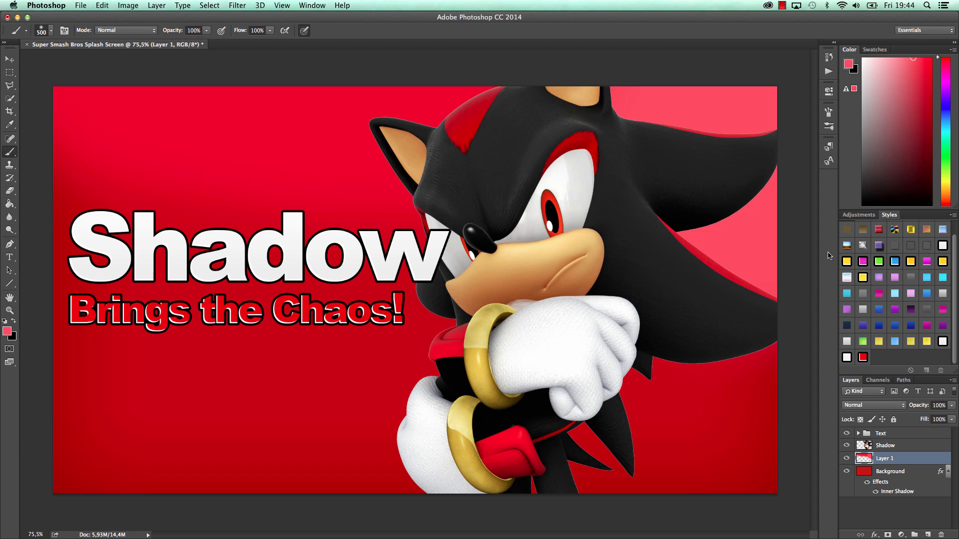
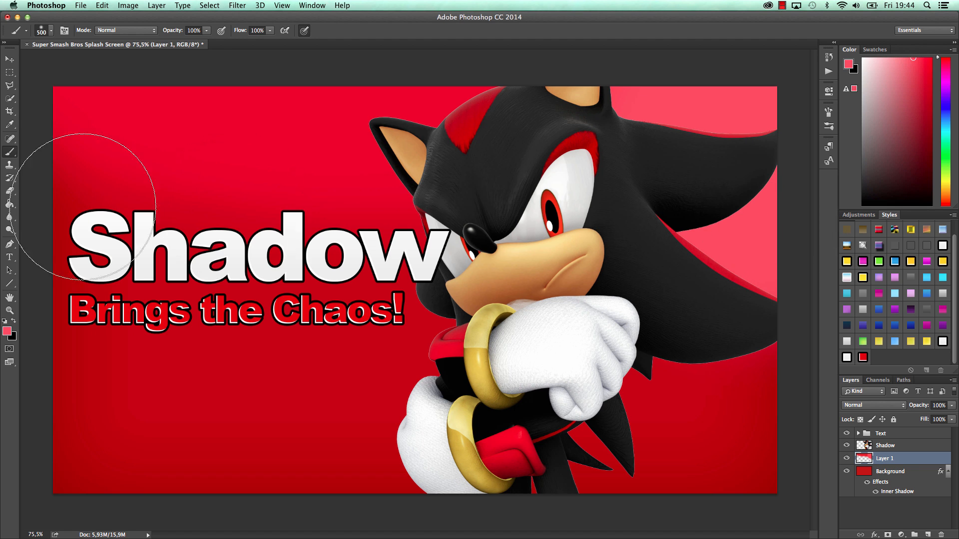
Step: Try a darker red background colour and a brush stroke along the canvas's lower-left edge
click(10, 335)
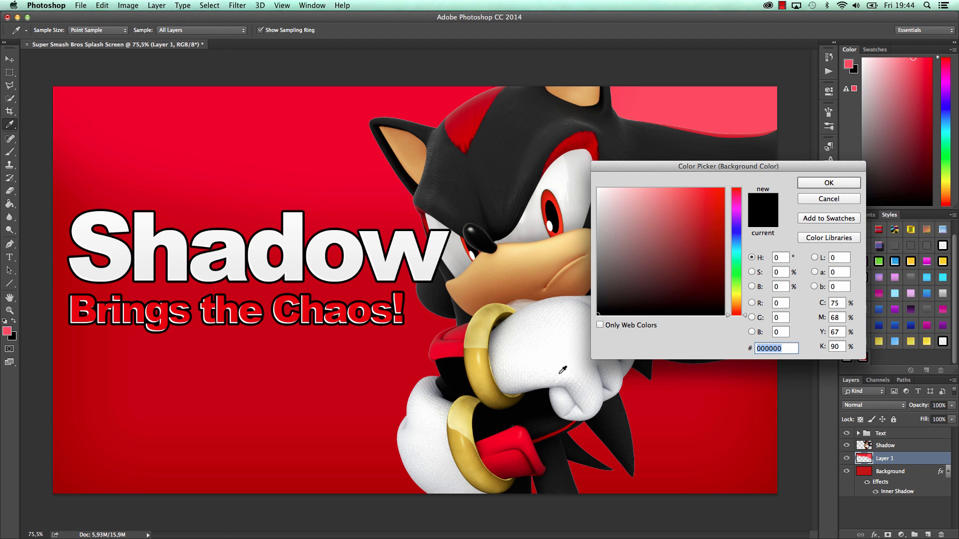
click(720, 204)
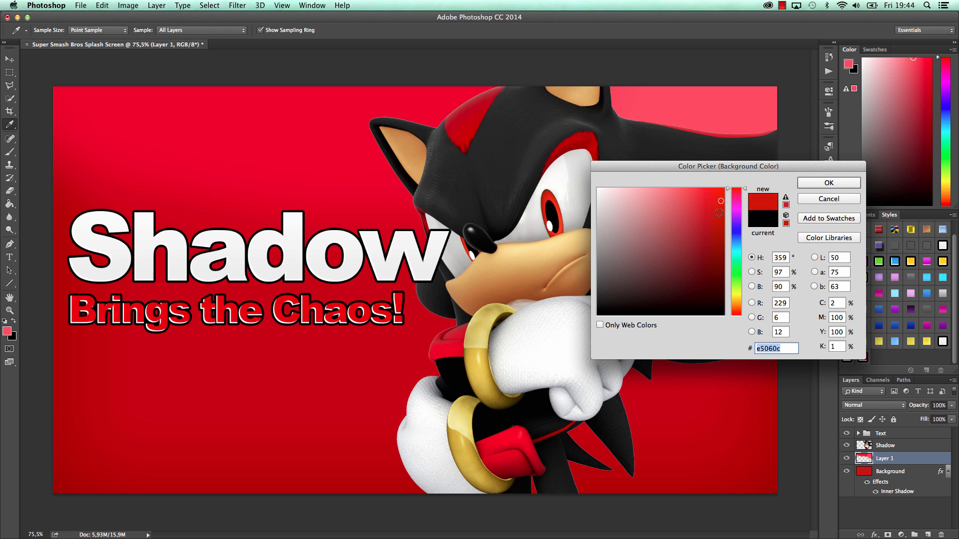
click(808, 186)
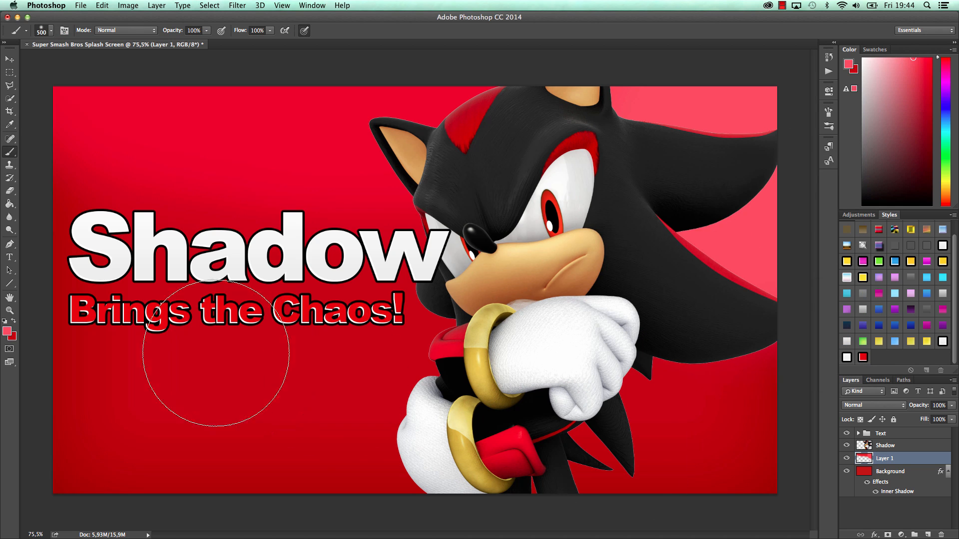
mouse_move(90, 460)
mouse_down()
mouse_move(316, 492)
mouse_move(236, 462)
mouse_up()
key(super+z)
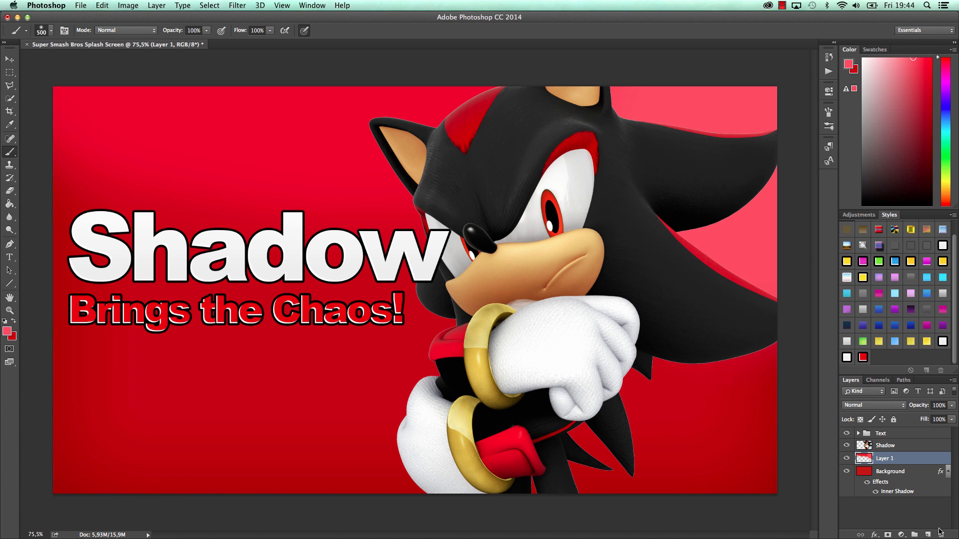
Step: Add a new layer above Layer 1 and try a dark red #bd0011 brush stroke near the background's lower-left edge
click(928, 535)
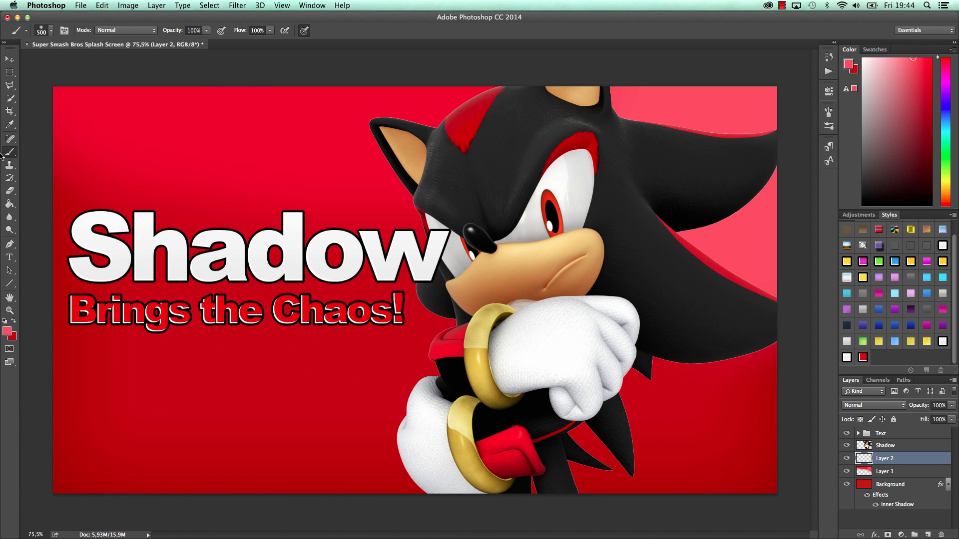
click(6, 332)
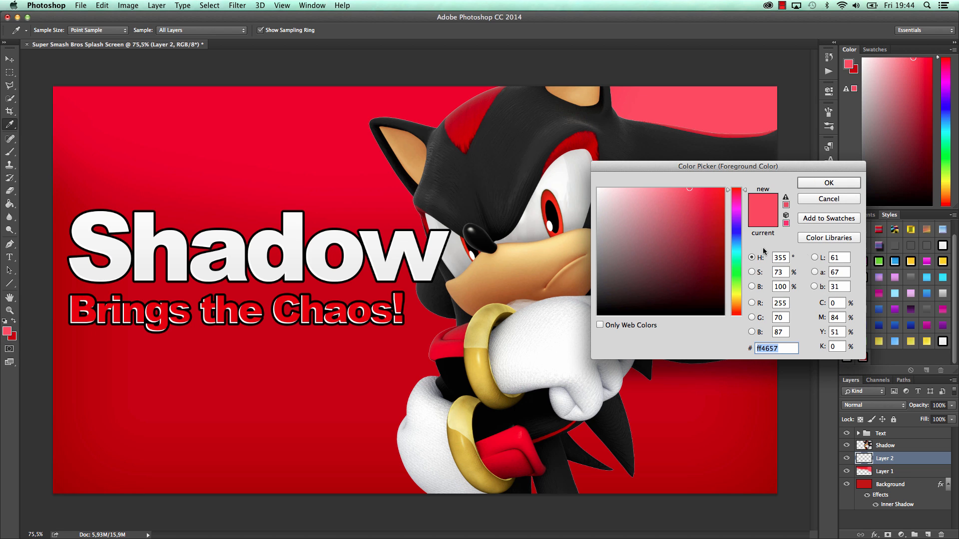
click(725, 221)
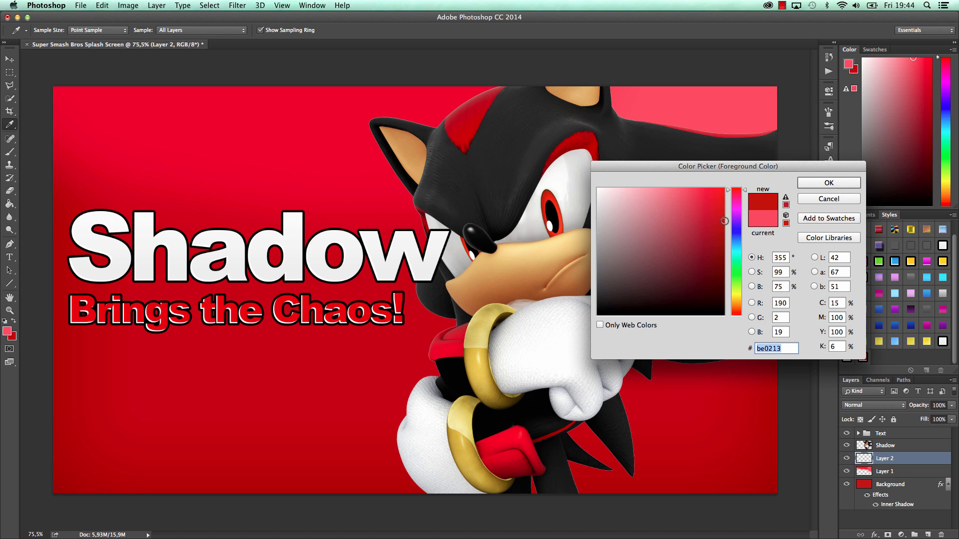
click(829, 183)
key(b)
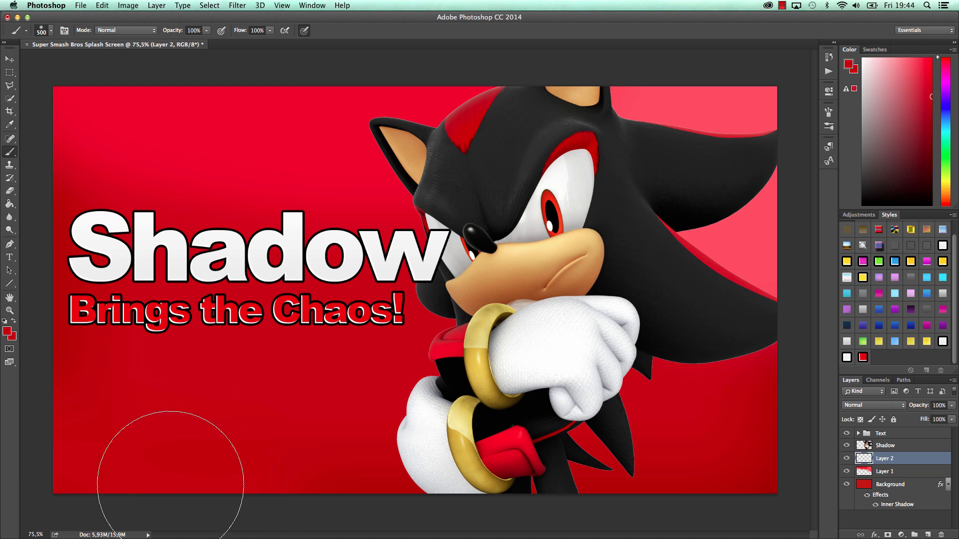
key(super+z)
Step: Set the foreground colour to #8b000c and shade the background's lower-left area with the soft brush on Layer 2
click(7, 331)
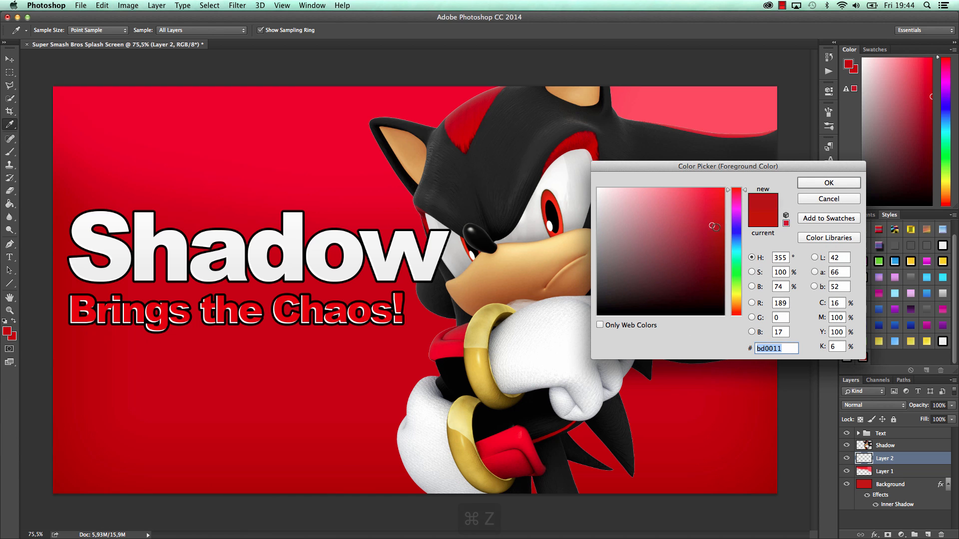
click(829, 182)
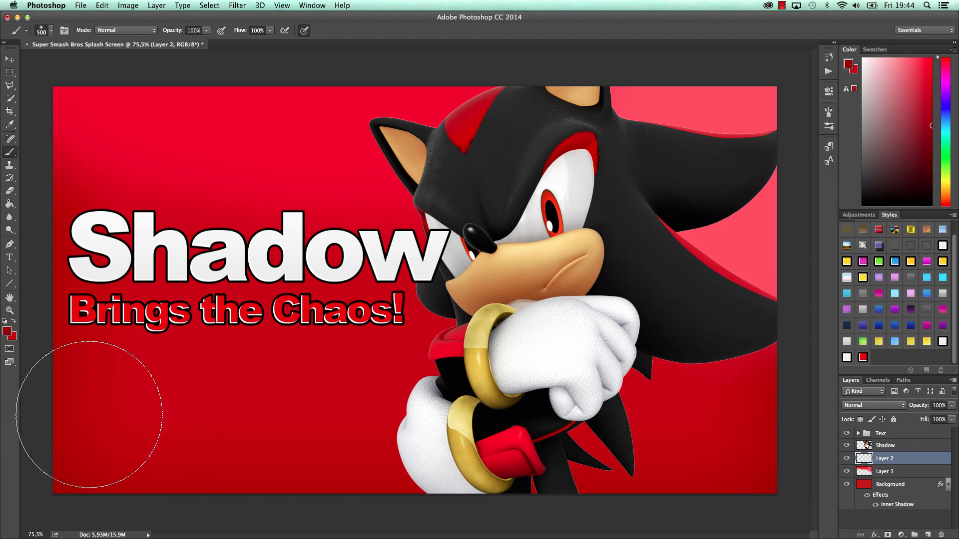
key(super+z)
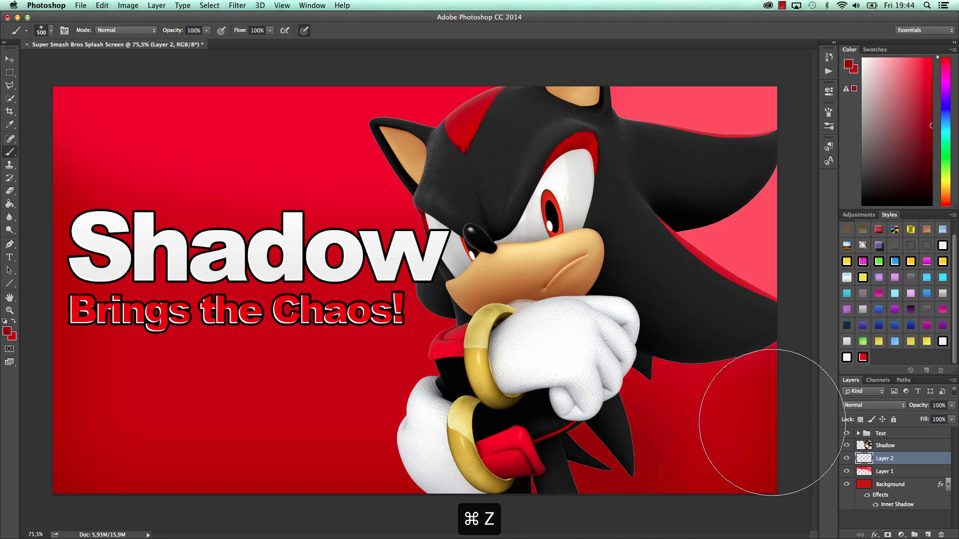
mouse_move(330, 449)
mouse_down()
mouse_move(129, 450)
mouse_move(160, 465)
mouse_move(68, 433)
mouse_up()
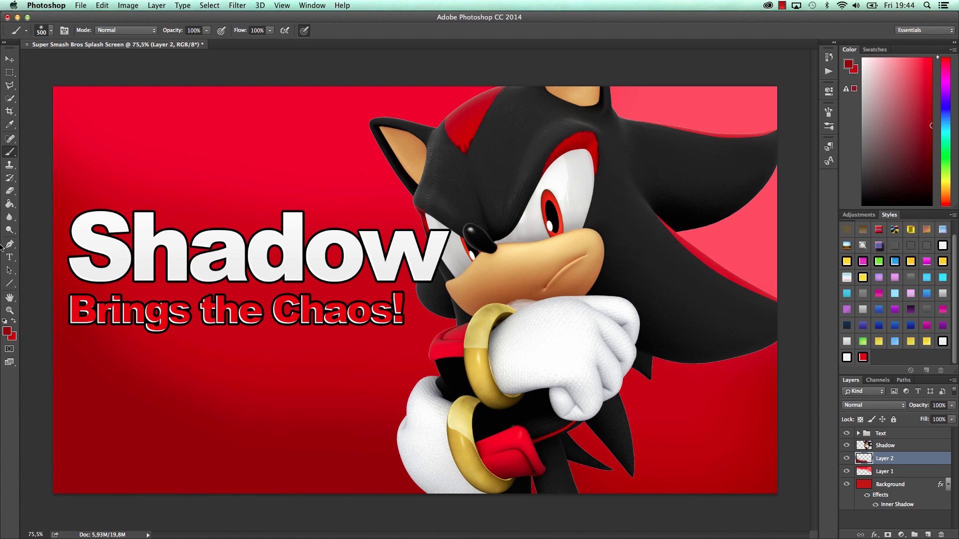
key(super+z)
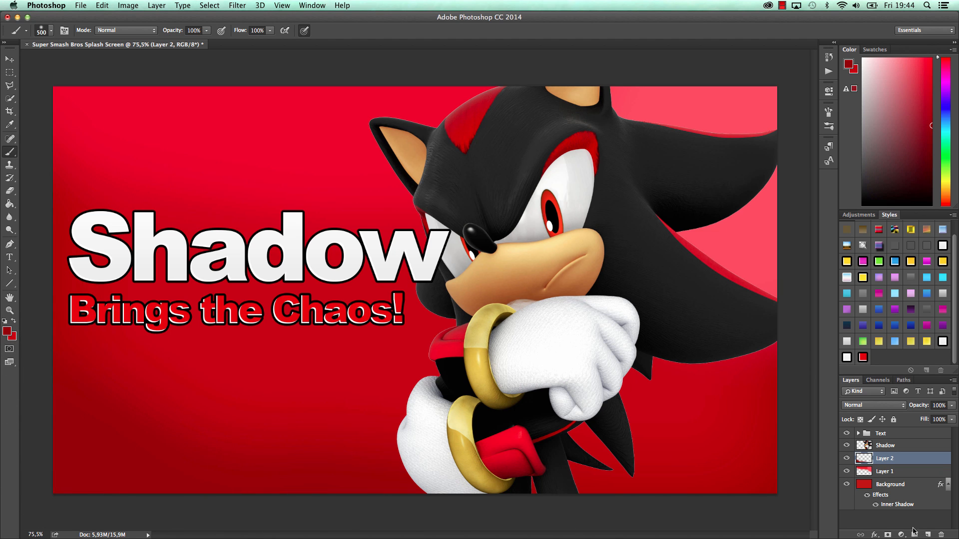
Step: Set the foreground colour to #db1325 and brush a soft bright stroke from below the tagline towards the area behind Shadow
double_click(9, 309)
drag(238, 303, 493, 303)
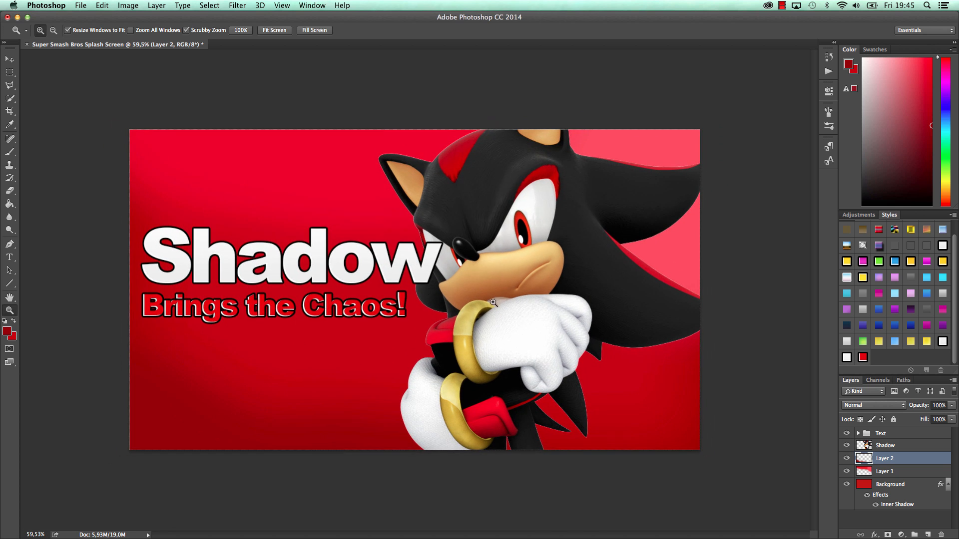
click(5, 156)
click(9, 328)
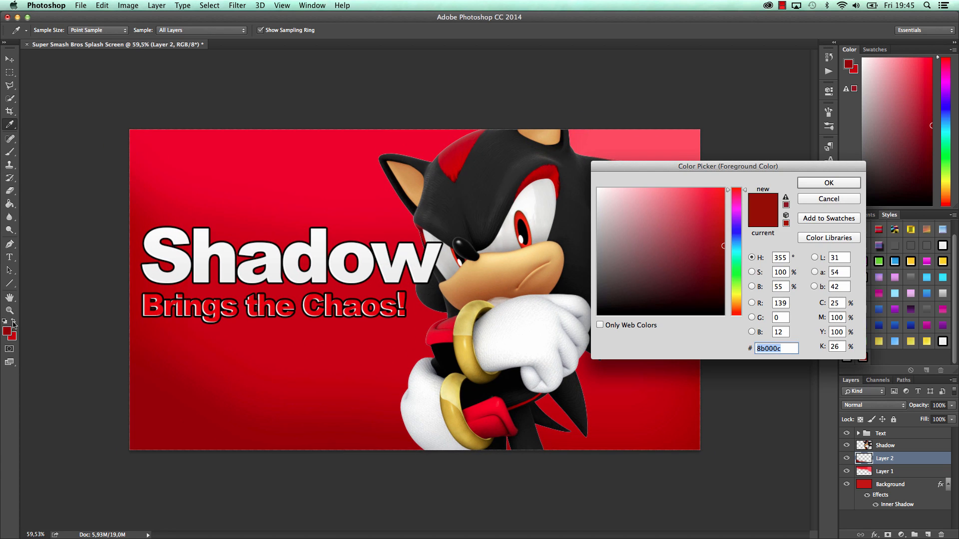
click(807, 178)
mouse_move(227, 334)
mouse_down()
mouse_move(526, 417)
mouse_move(549, 370)
mouse_up()
key(super+z)
key(super+z)
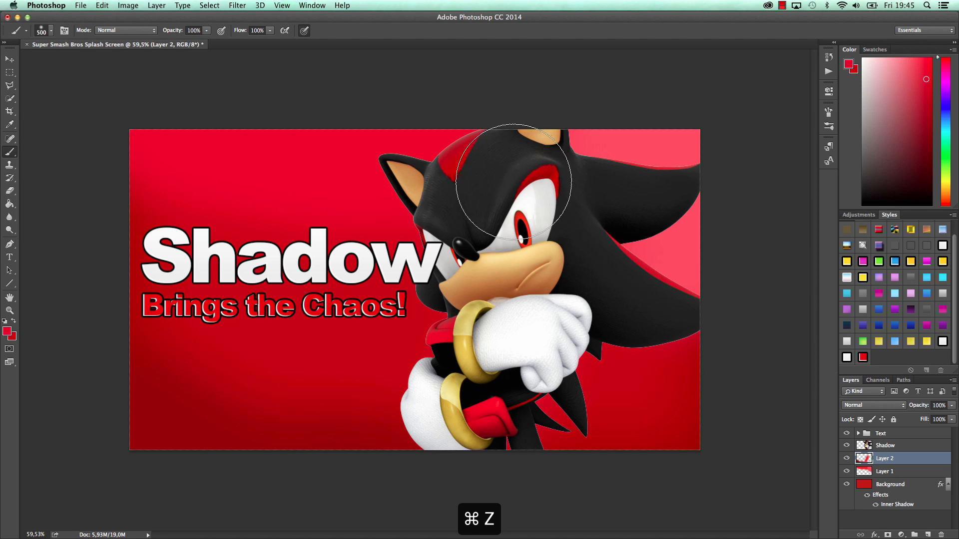
Step: Try shading the background's lower edge with the dark red #9e000e
click(6, 332)
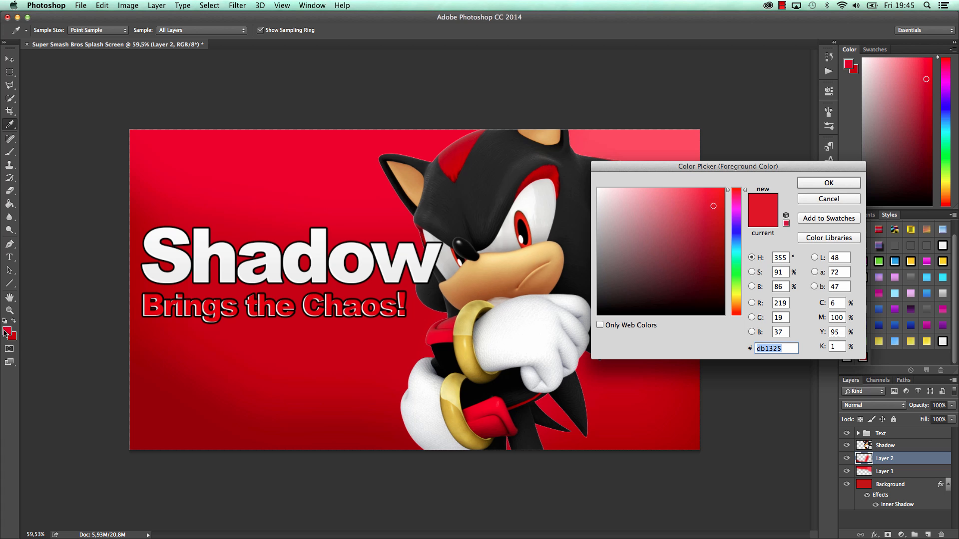
click(828, 182)
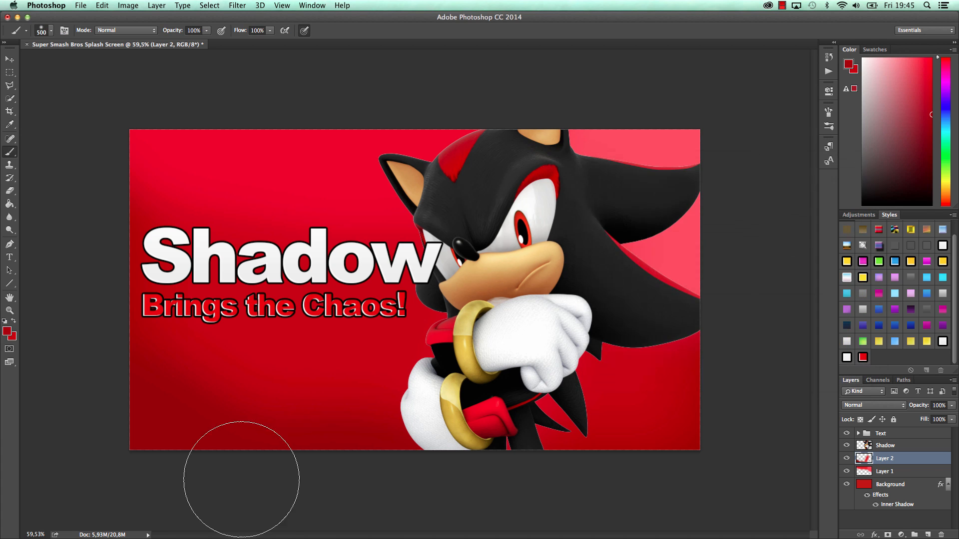
key(super+z)
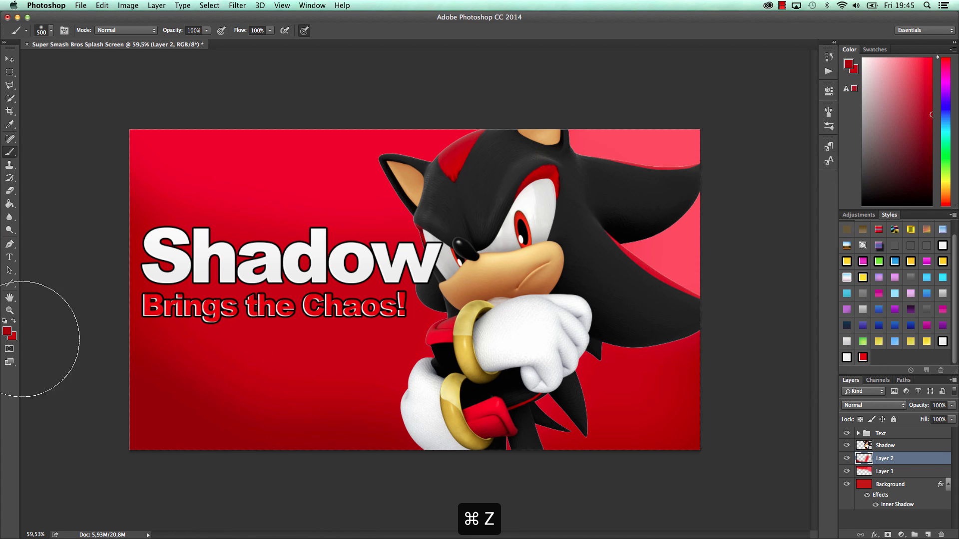
Step: Set the foreground colour to the dark red #6c000a and add a new layer above Layer 2
click(4, 333)
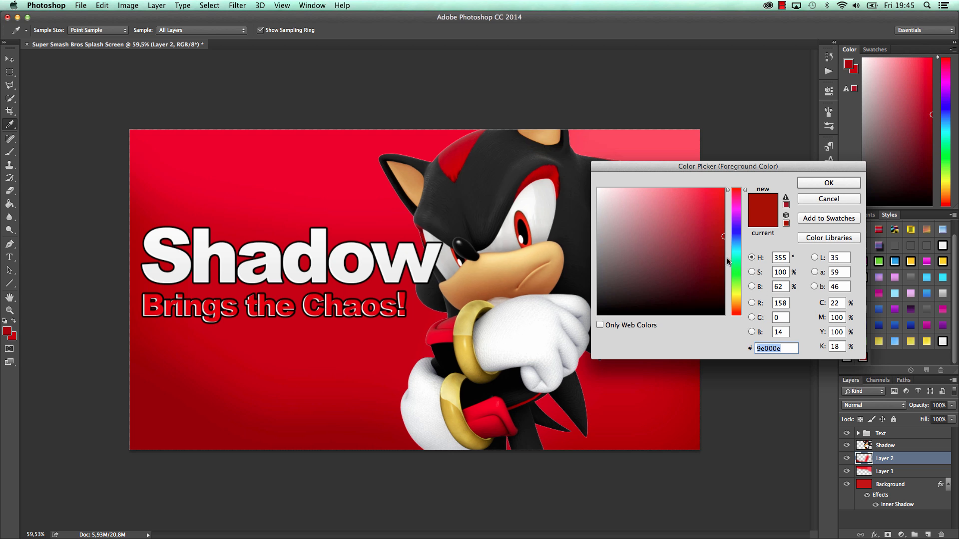
click(849, 181)
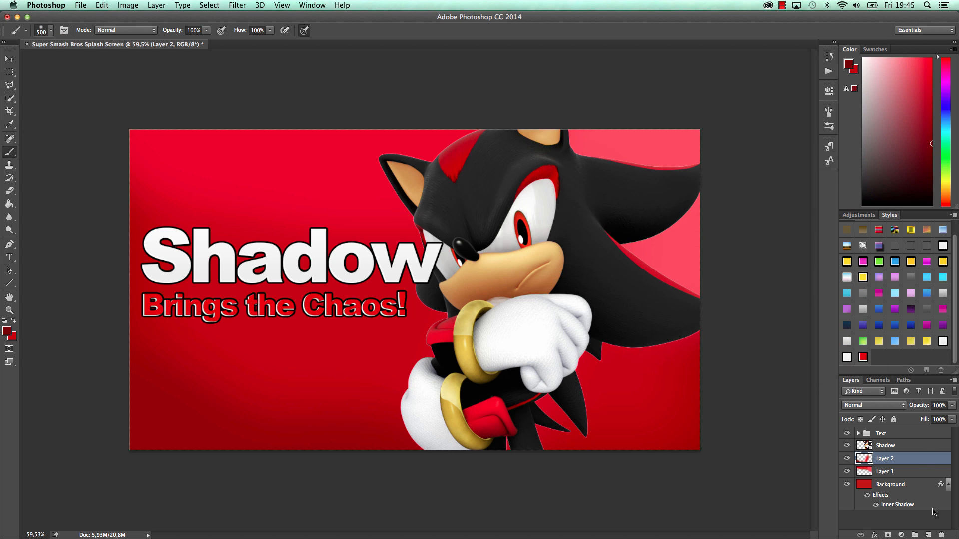
click(930, 535)
Step: Try dark red brush shading along the background's lower edge and its left side on Layer 3
mouse_move(390, 475)
mouse_down()
mouse_move(257, 457)
mouse_move(156, 424)
mouse_up()
key(super+z)
mouse_move(543, 444)
mouse_down()
mouse_move(730, 370)
mouse_move(611, 463)
mouse_move(512, 462)
mouse_up()
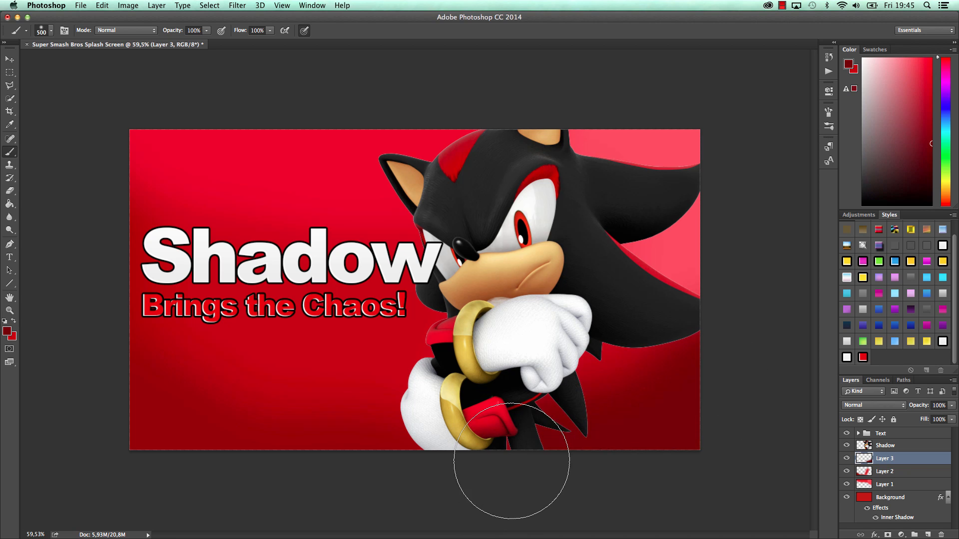
key(super+z)
mouse_move(237, 321)
mouse_down()
mouse_move(175, 313)
mouse_move(147, 207)
mouse_up()
key(super+z)
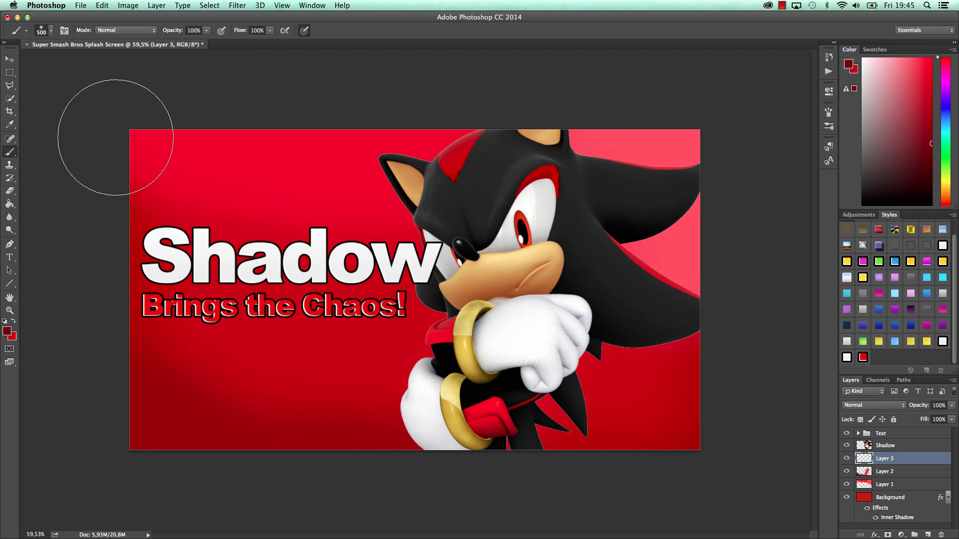
Step: Set the foreground colour to #fe293c and brush a soft highlight across the background's upper area on Layer 3
click(5, 333)
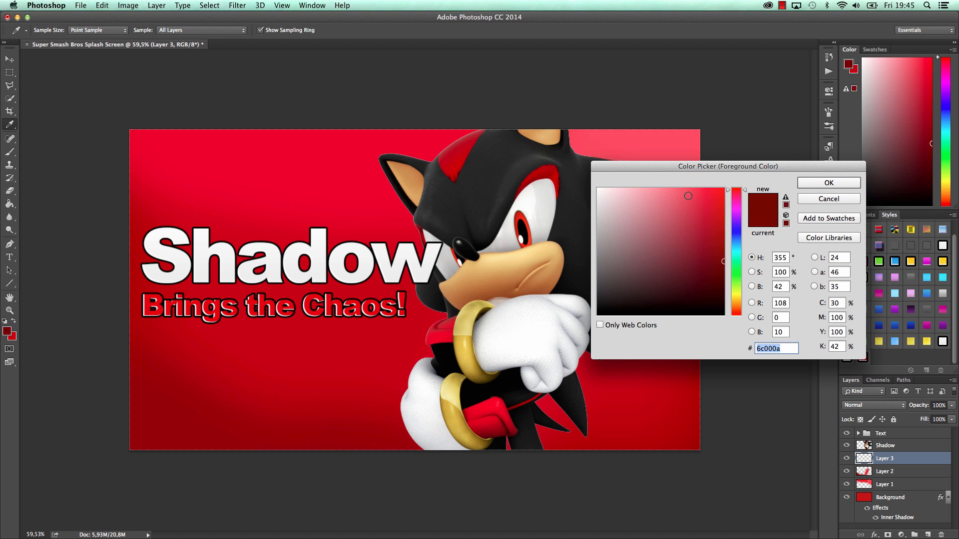
click(702, 188)
click(832, 182)
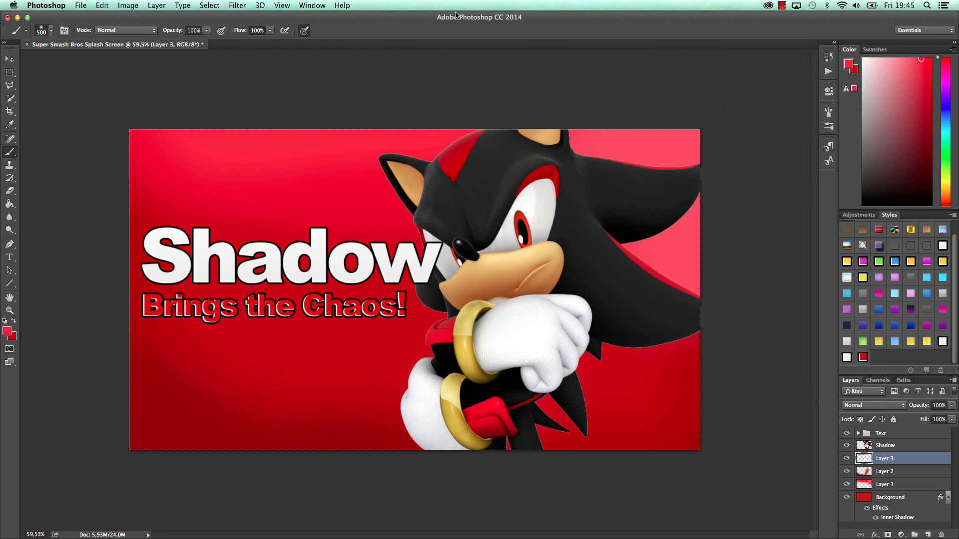
Step: Set the foreground colour to the dark red #651717
click(6, 331)
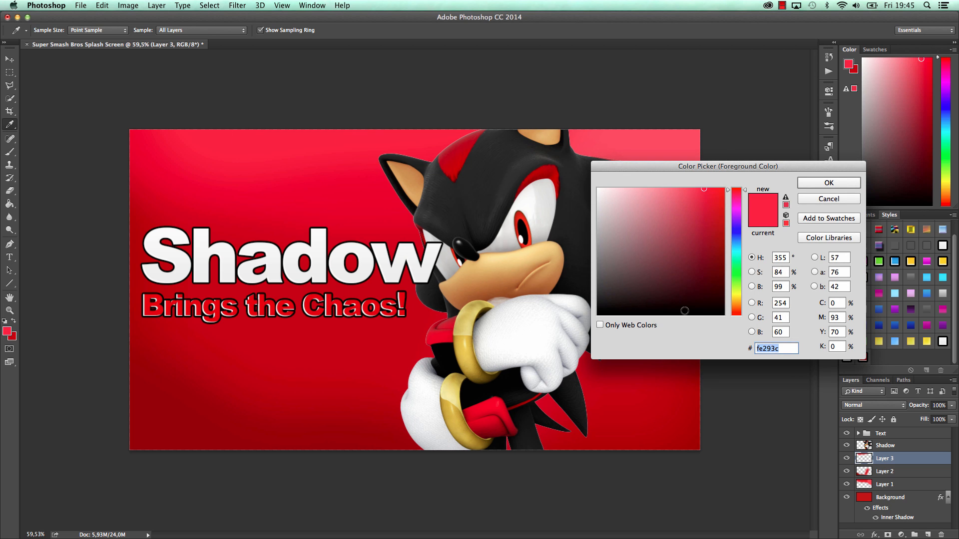
click(696, 265)
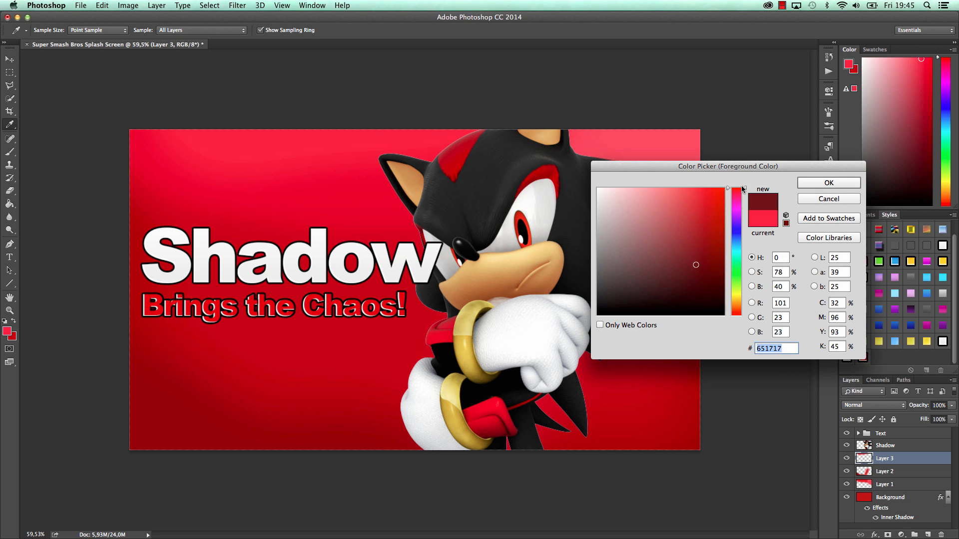
click(828, 182)
Step: Try shading the background's lower corners on Layer 3 with the dark red #651717
key(super+z)
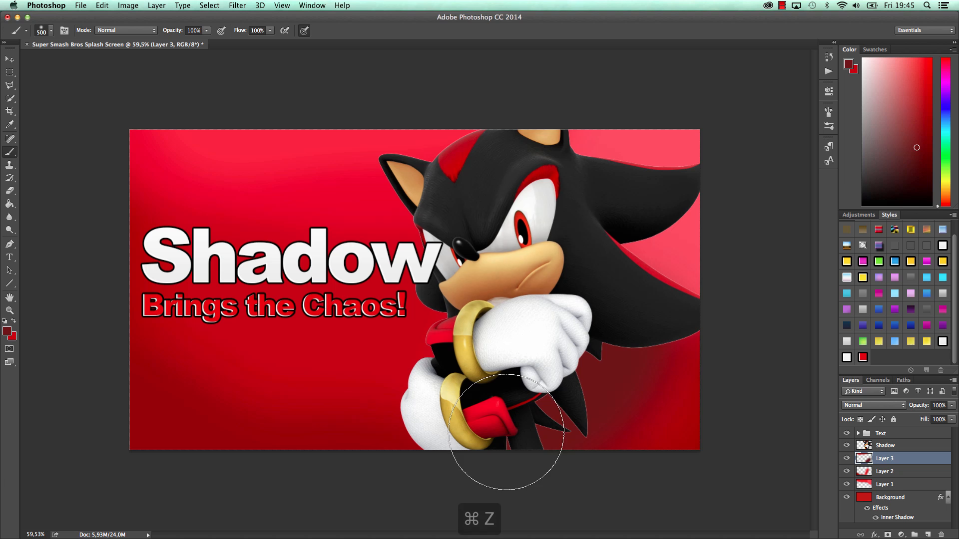
key(super+z)
drag(262, 391, 345, 410)
key(super+z)
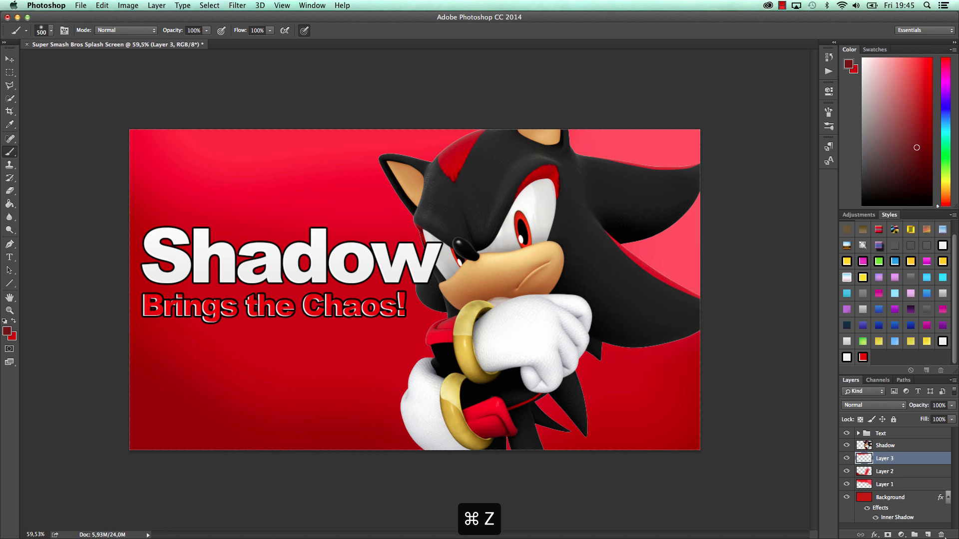
Step: On a new Soft Light layer above Layer 3, brush dark red shading on the background below the tagline
click(928, 534)
mouse_move(364, 456)
mouse_down()
mouse_move(262, 460)
mouse_move(136, 421)
mouse_up()
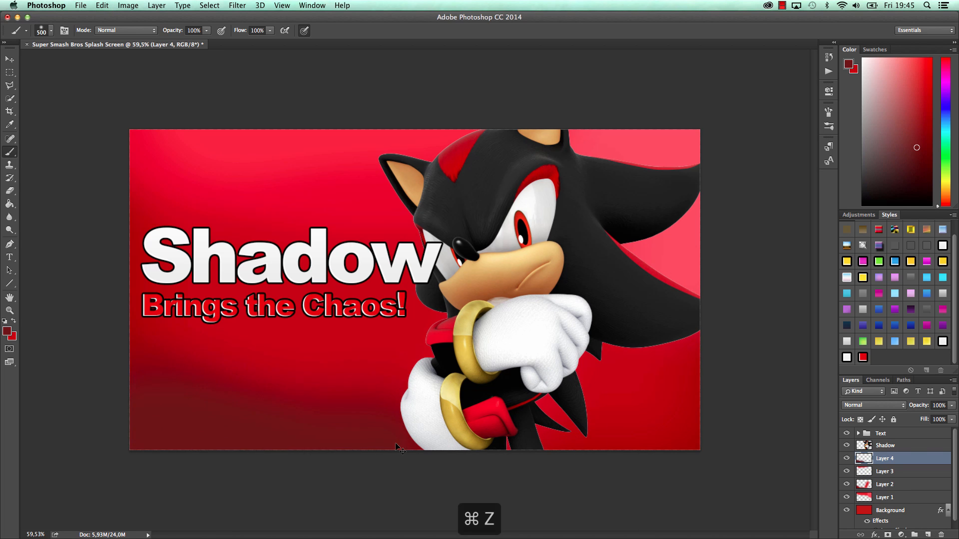
key(super+z)
mouse_move(310, 388)
mouse_down()
mouse_move(385, 420)
mouse_move(491, 409)
mouse_move(366, 428)
mouse_move(487, 339)
mouse_move(332, 433)
mouse_move(488, 320)
mouse_move(343, 436)
mouse_up()
click(881, 405)
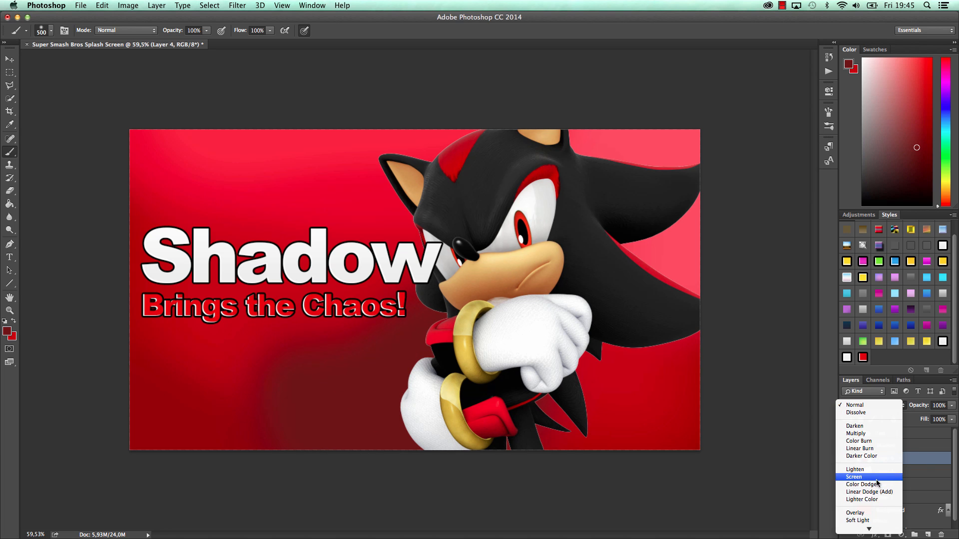
click(866, 521)
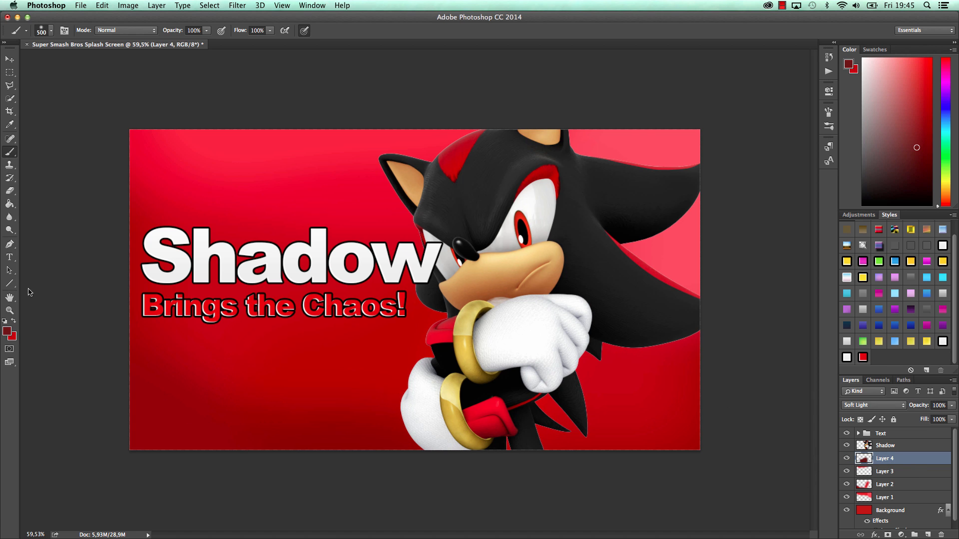
Step: Try a brighter red #f43838 brush stroke over the background's left side on the Soft Light layer
click(6, 331)
click(701, 193)
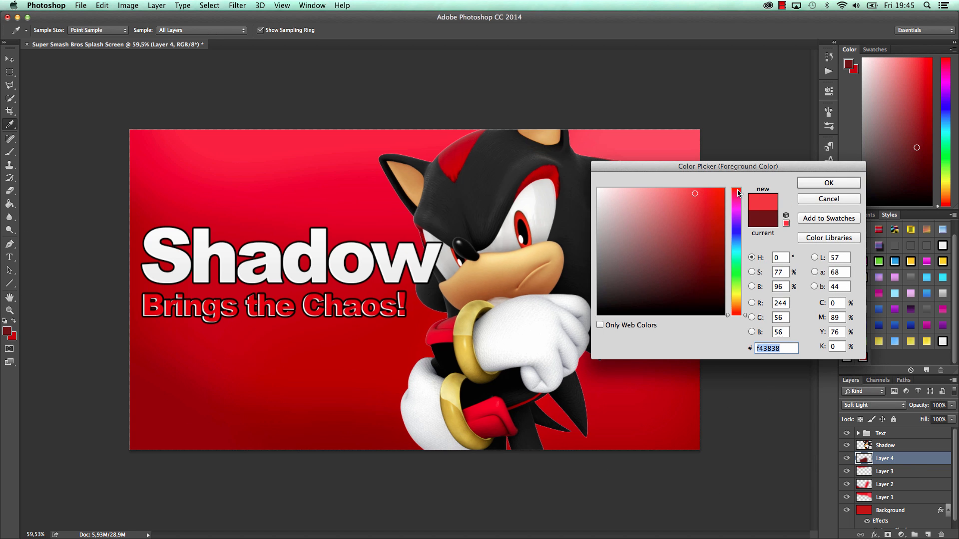
click(815, 183)
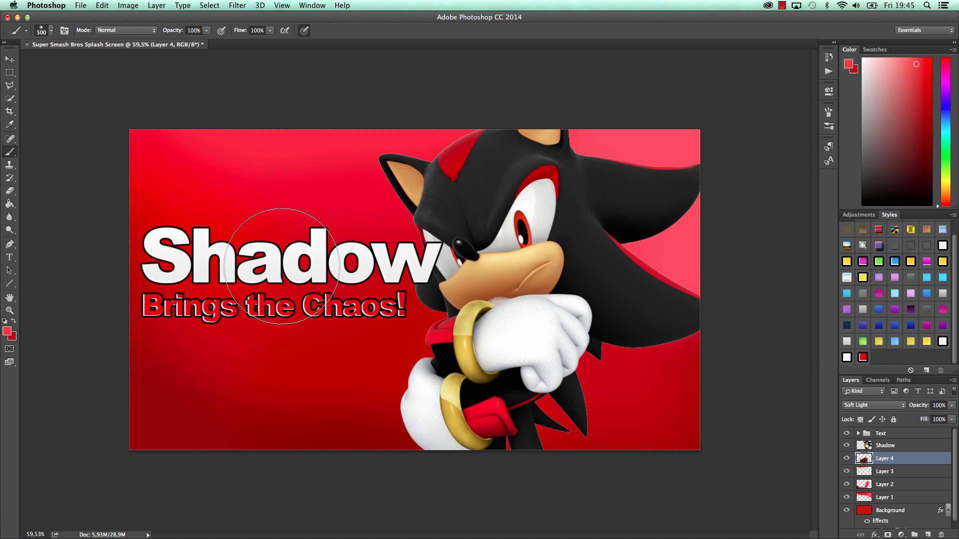
key(super+z)
Step: Add a new layer above Layer 4 and set the foreground colour to #ff3a3a
click(931, 534)
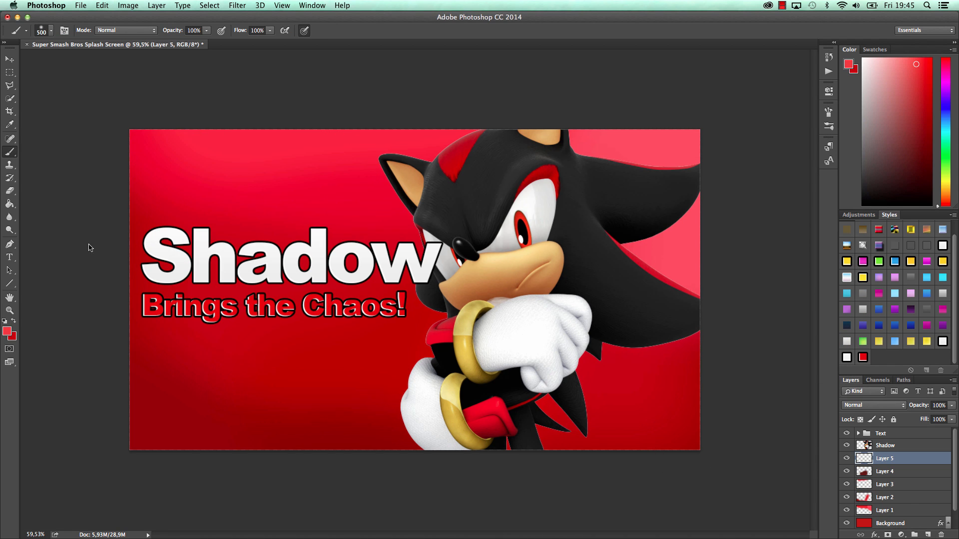
click(8, 332)
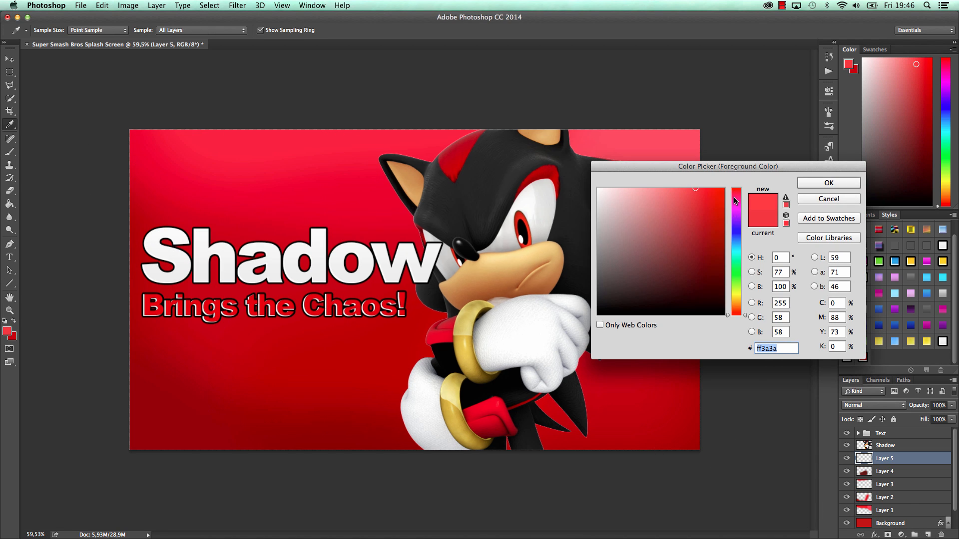
click(810, 183)
Step: Try bright red highlight strokes below the tagline, along the background's upper edge and just above the name
mouse_move(167, 230)
mouse_down()
mouse_move(412, 240)
mouse_move(199, 204)
mouse_up()
key(super+z)
mouse_move(168, 332)
mouse_down()
mouse_move(149, 349)
mouse_move(324, 388)
mouse_move(425, 365)
mouse_up()
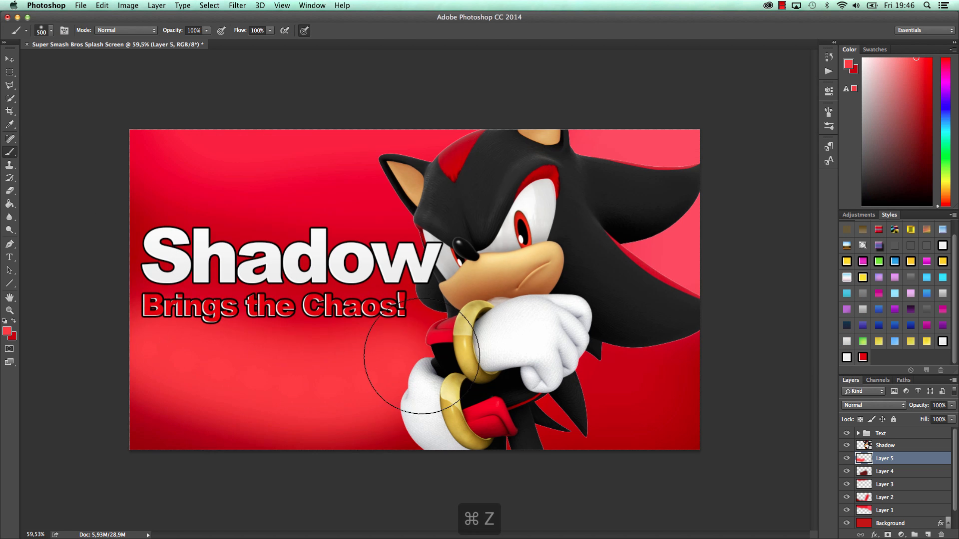
key(super+z)
drag(133, 104, 475, 83)
key(super+z)
drag(143, 186, 399, 200)
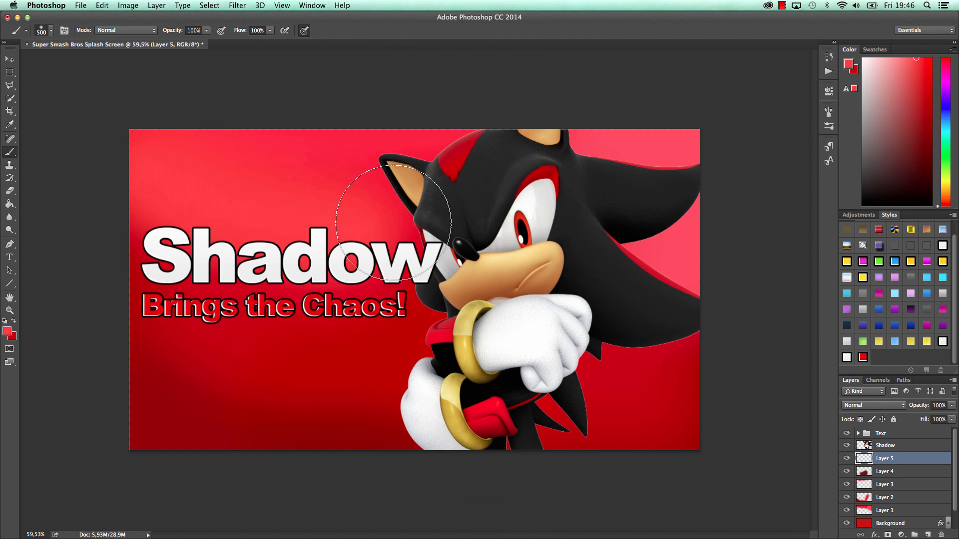
key(super+z)
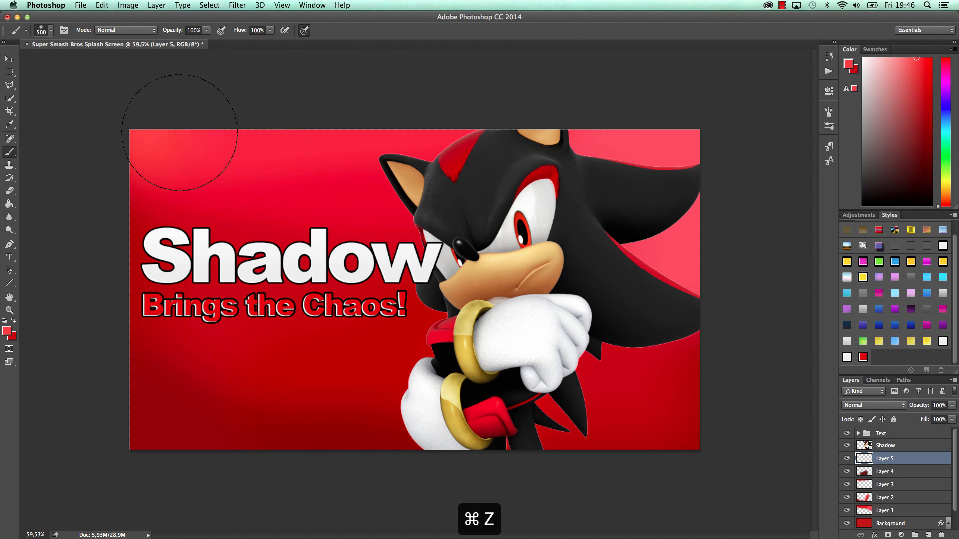
drag(181, 128, 531, 142)
key(super+z)
Step: Try diagonal bright red highlight strokes behind the name and tagline on Layer 5
drag(160, 203, 327, 277)
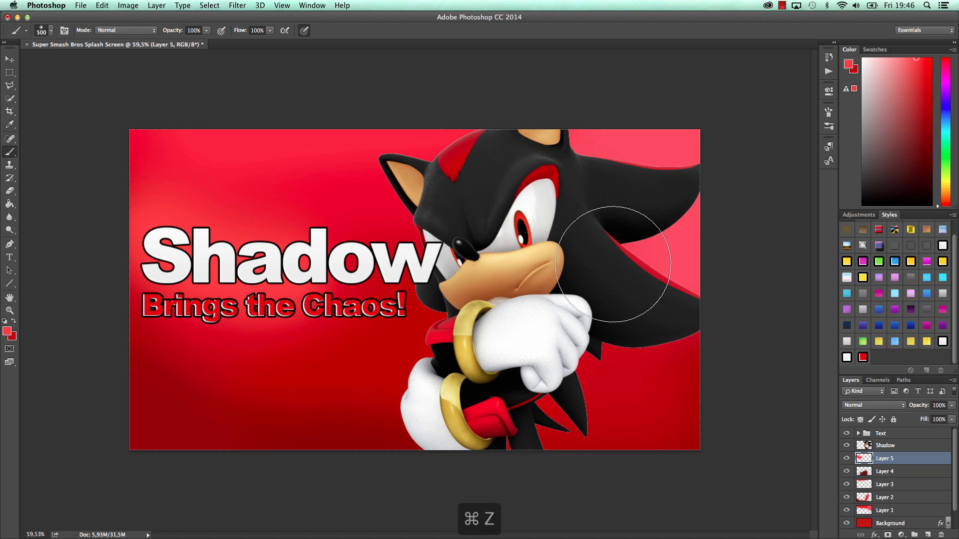
drag(129, 332, 372, 220)
key(super+z)
key(alt+super+z)
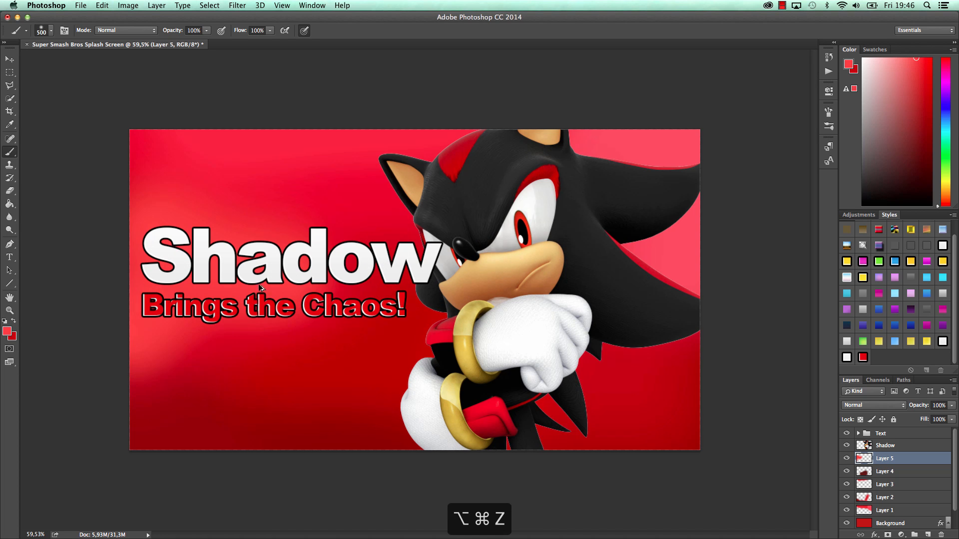
drag(158, 297, 390, 244)
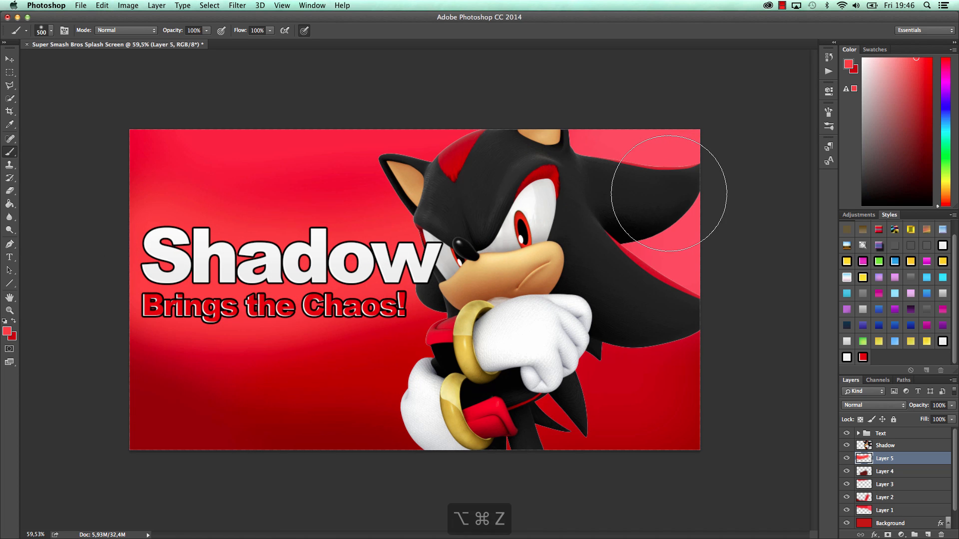
key(alt+super+z)
key(alt+super+z)
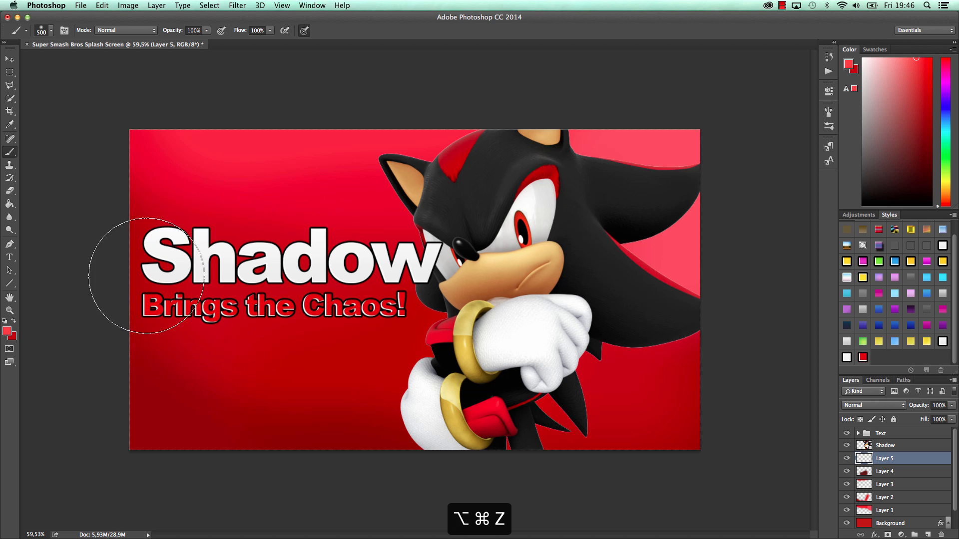
Step: Brush a soft horizontal #ff3a3a highlight behind the name and tagline, from the background's left side towards Shadow
mouse_move(145, 277)
mouse_down()
mouse_move(469, 312)
mouse_move(620, 282)
mouse_up()
key(alt+super+z)
drag(154, 248, 533, 291)
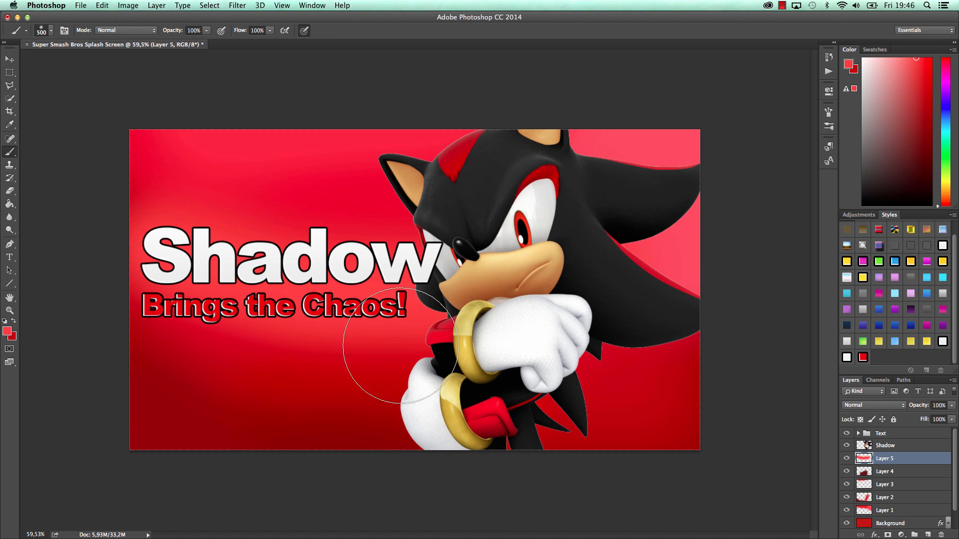
Step: Try painting dark red 6b0707 over the lower-left background on Layer 5, and undo the stroke
click(8, 331)
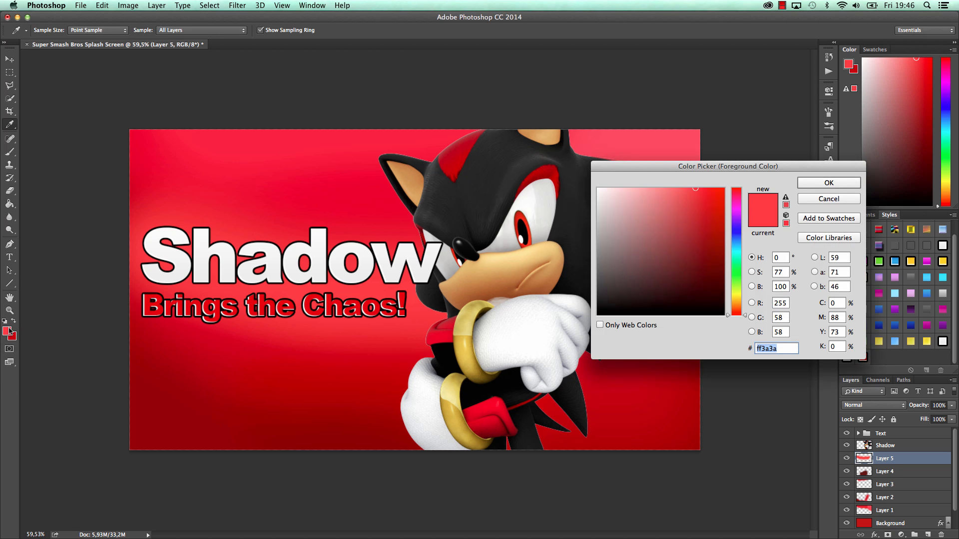
click(719, 265)
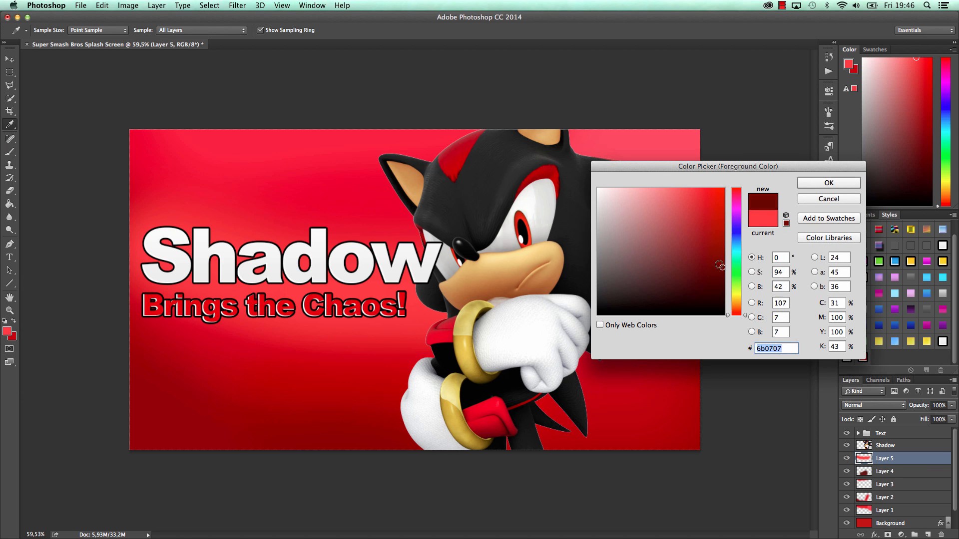
click(828, 183)
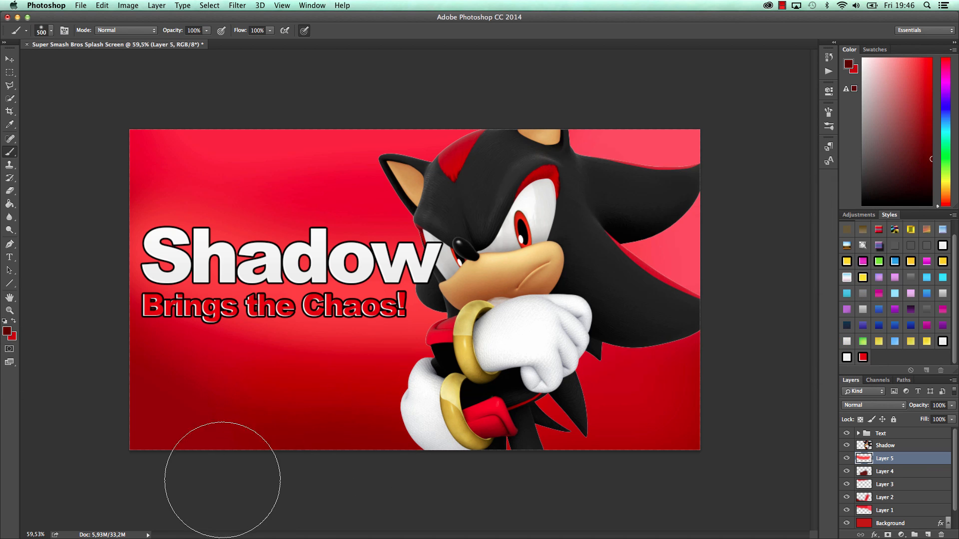
drag(220, 475, 159, 464)
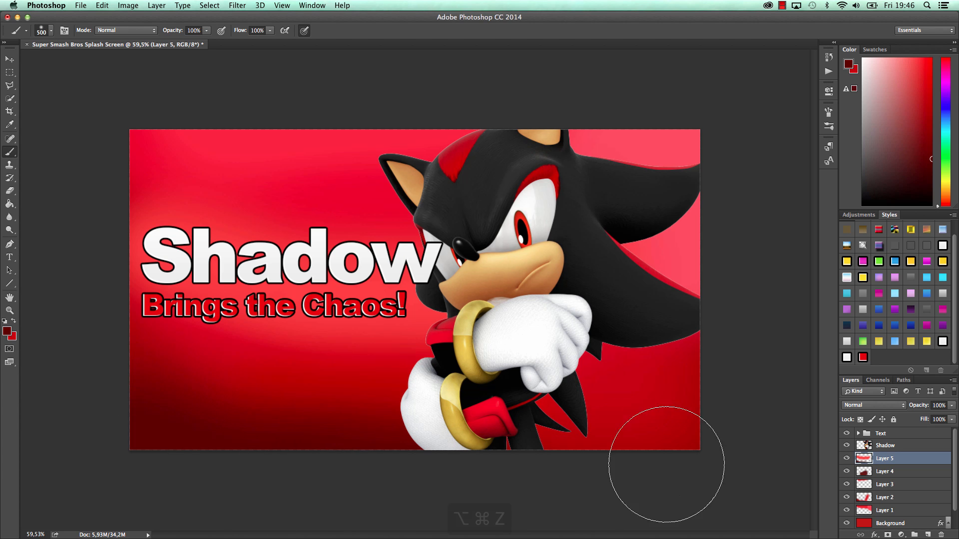
key(alt+super+z)
key(alt+super+z)
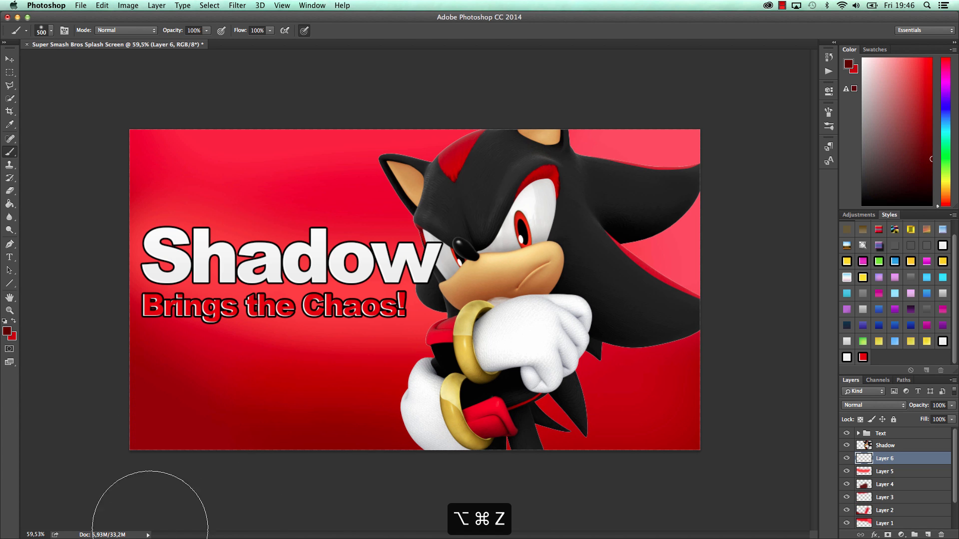
Step: Try brushing the same dark red along the bottom of the background on a new Layer 6, and undo it
key(alt+super+z)
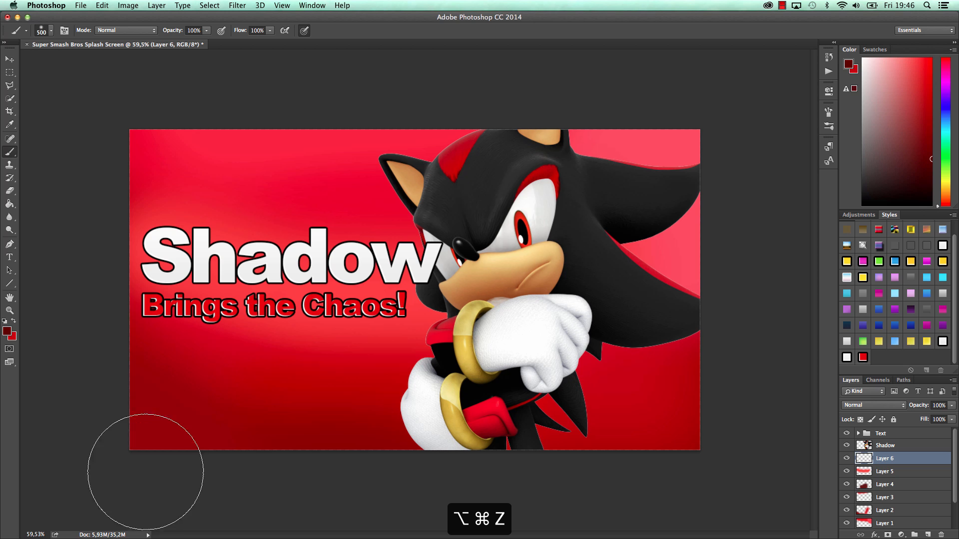
mouse_move(146, 472)
mouse_down()
mouse_move(160, 459)
mouse_move(87, 401)
mouse_move(165, 462)
mouse_up()
key(alt+super+z)
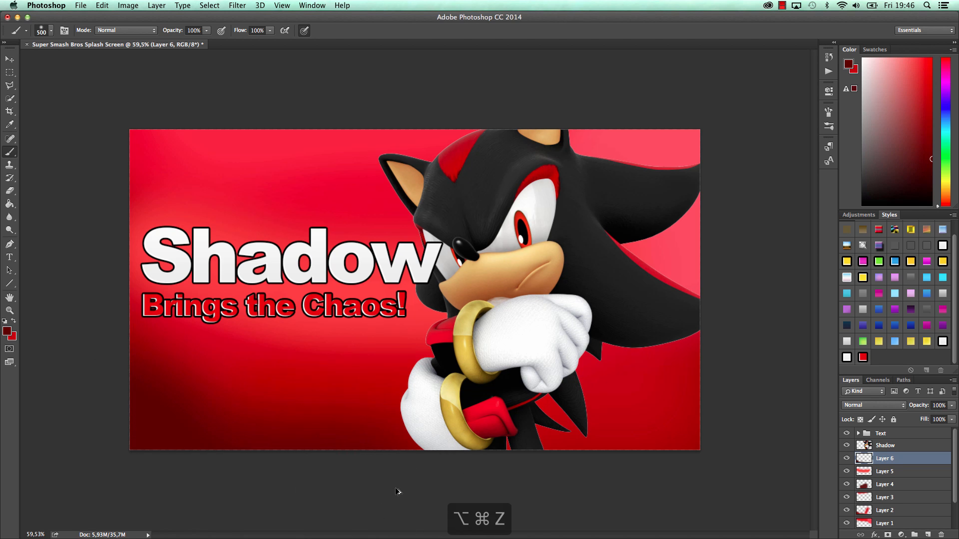
Step: Set the foreground colour to 3e0303, try painting along the bottom of the background on Layer 6, and undo it
click(7, 331)
click(722, 284)
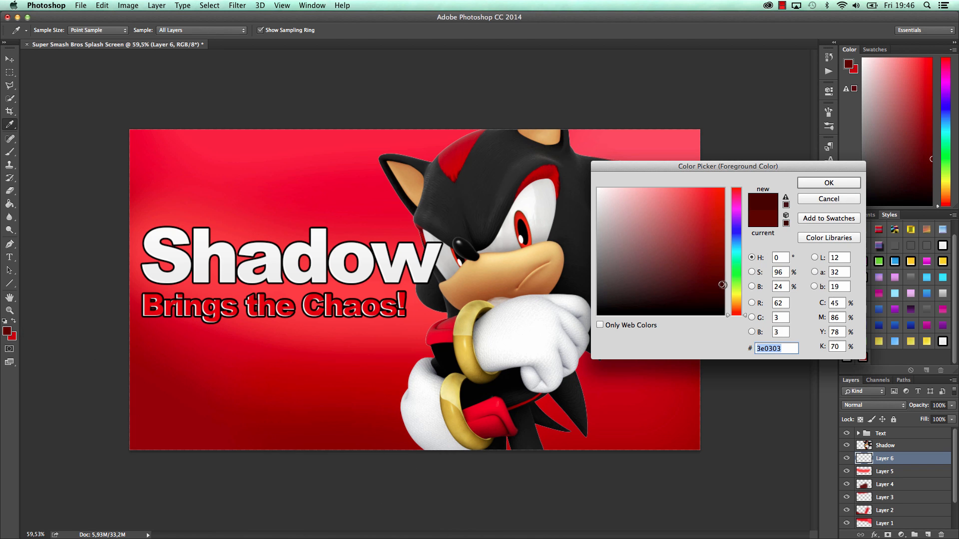
click(829, 182)
key(b)
mouse_move(175, 445)
mouse_down()
mouse_move(486, 472)
mouse_move(642, 475)
mouse_up()
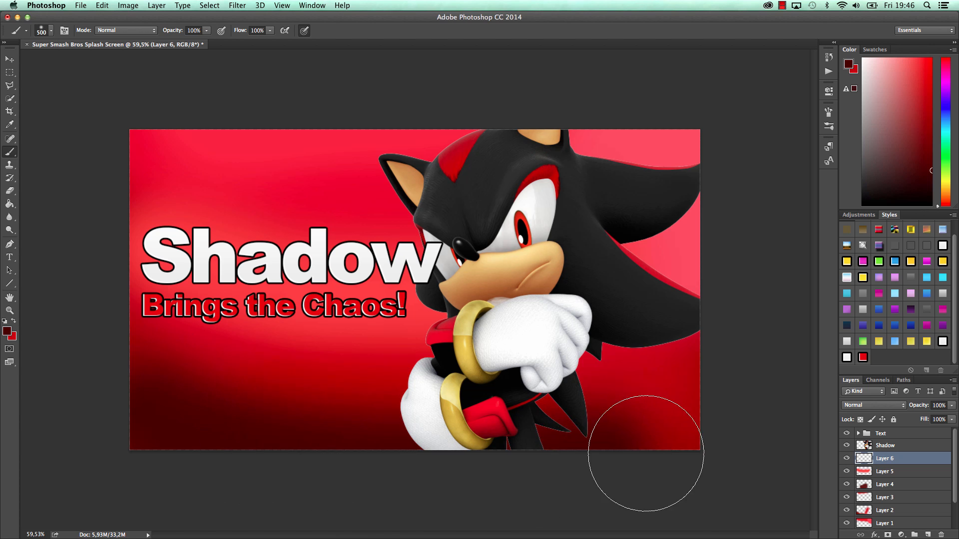
key(alt+super+z)
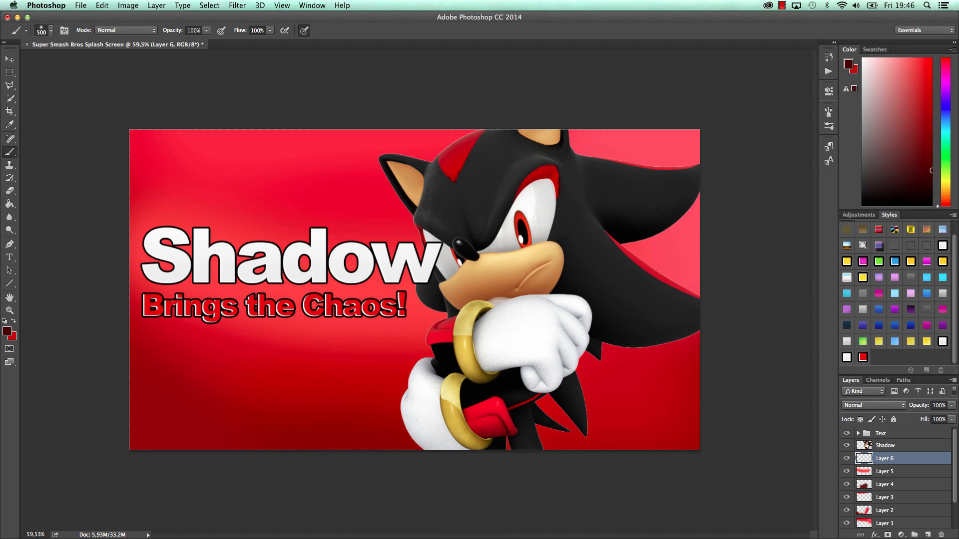
Step: Try merging Layers 1 to 6 into a single layer, and undo the merge
scroll(913, 456, down, 3)
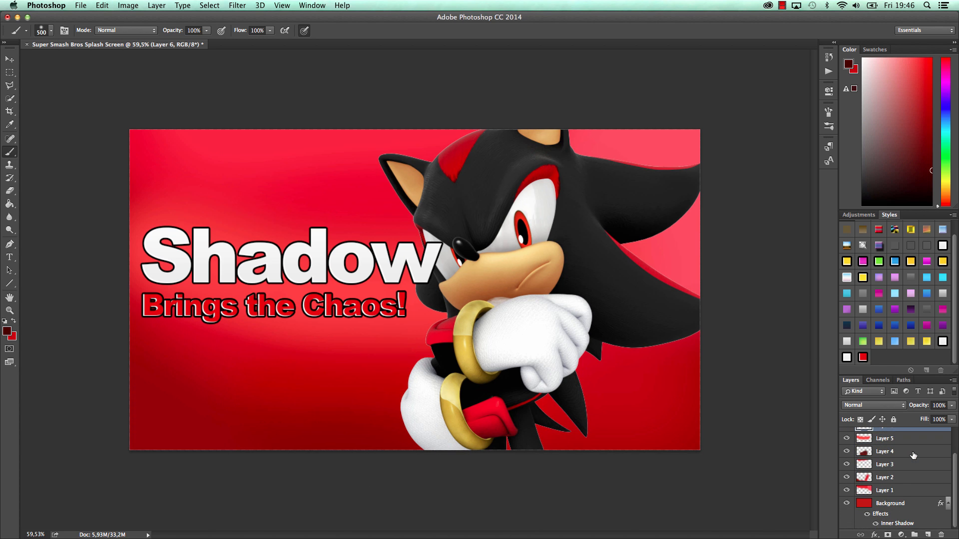
scroll(913, 455, up, 3)
scroll(909, 474, down, 1)
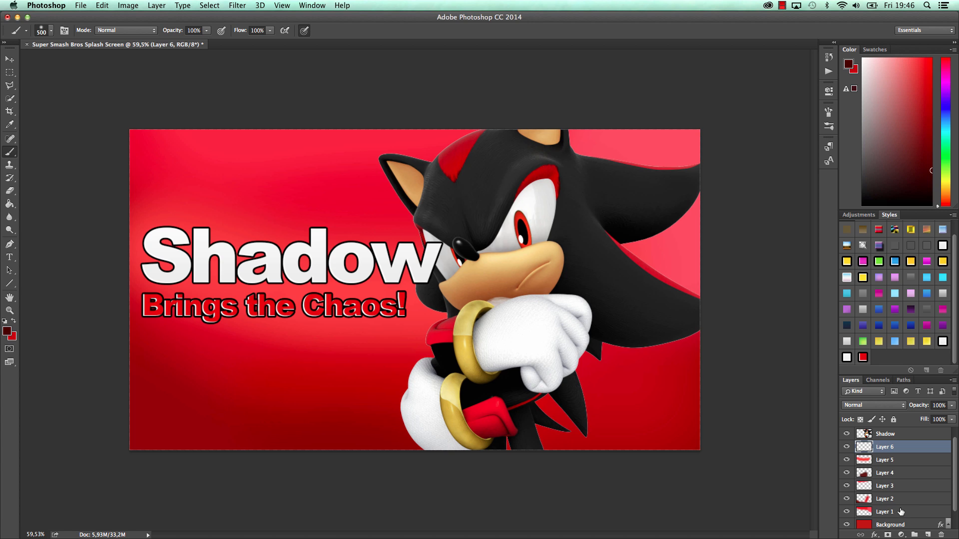
shift+click(901, 512)
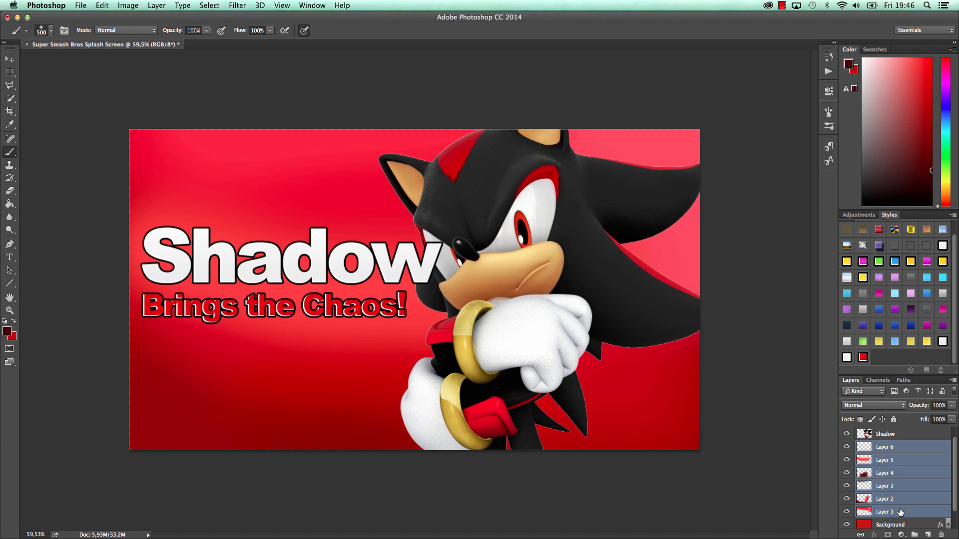
key(super+e)
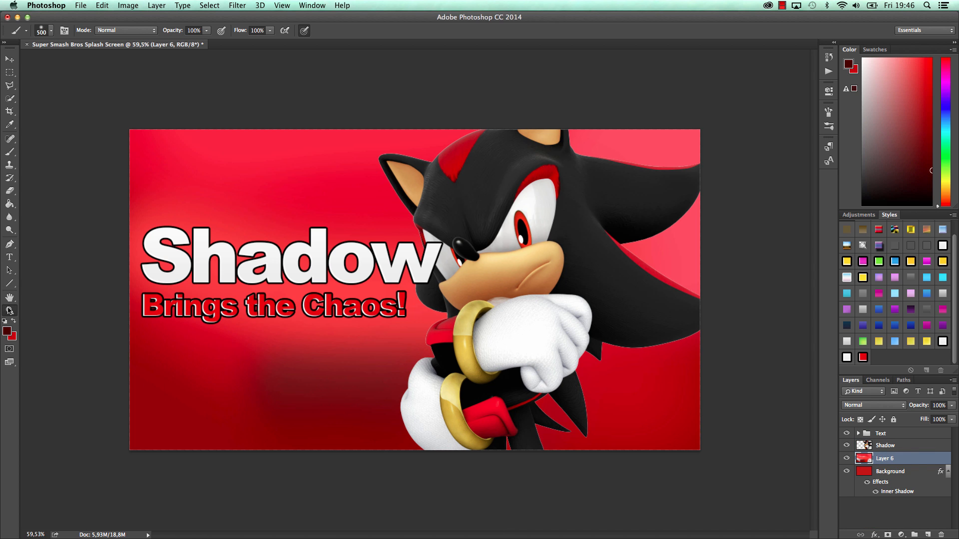
double_click(9, 310)
drag(206, 287, 154, 295)
key(alt+super+z)
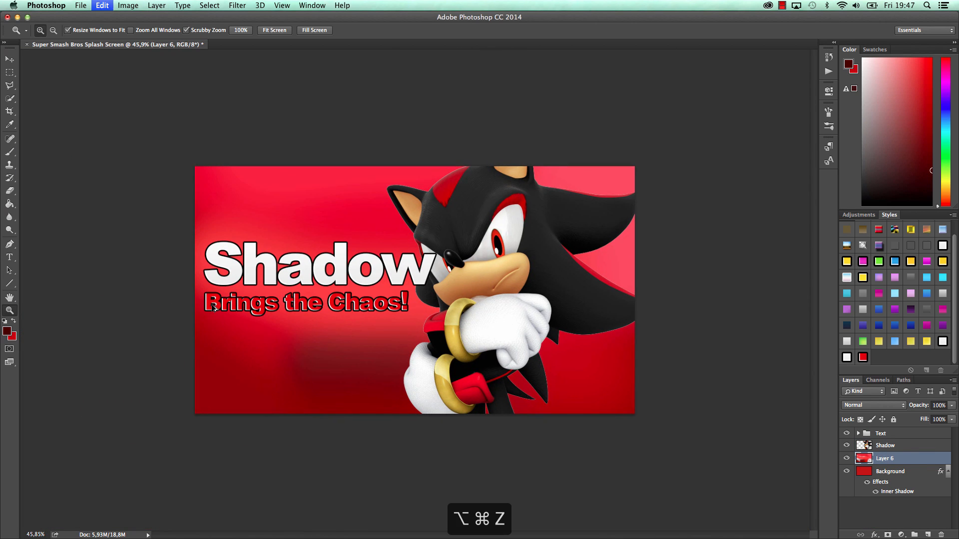
Step: Group Layers 1 to 6, just above the Background layer
scroll(886, 472, down, 3)
shift+click(914, 495)
key(super+g)
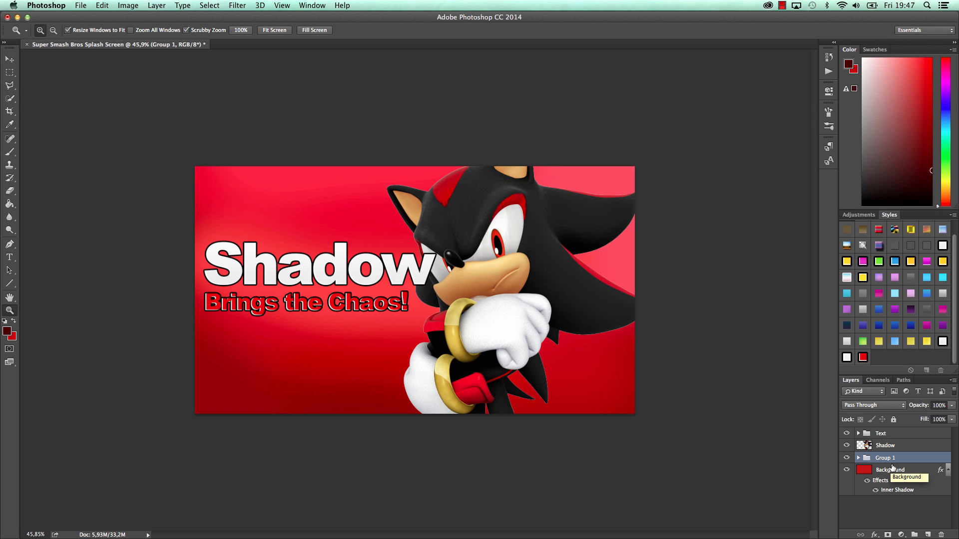
Step: Rename the new layer group as Brushes
double_click(889, 458)
text(Brushes)
key(Return)
Step: Rename the group of painted background layers as Background Lights
double_click(893, 458)
key(BackSpace)
text(Background Lights)
key(Return)
Step: Try the Soft Light, Overlay and Screen blend modes on the Background Lights group, and restore Pass Through
click(880, 408)
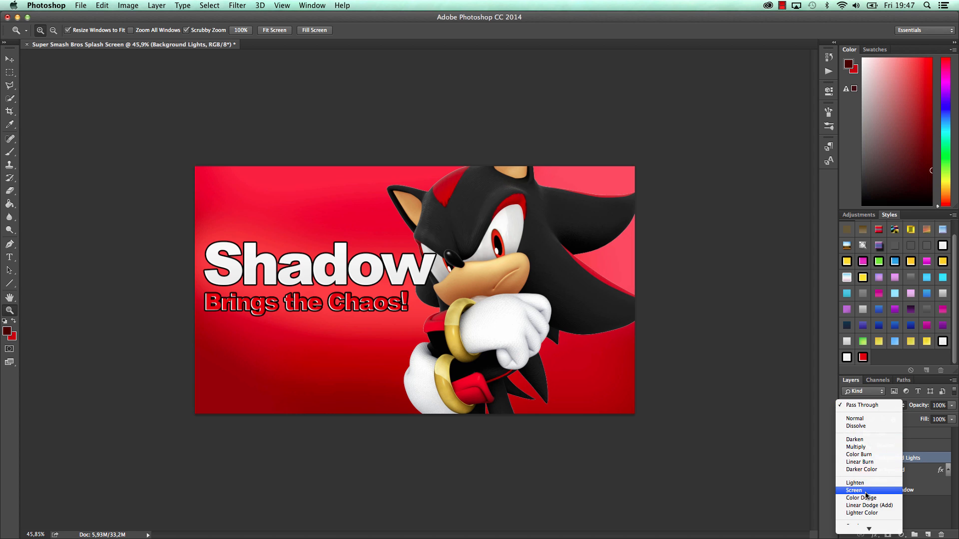
mouse_move(867, 528)
click(865, 474)
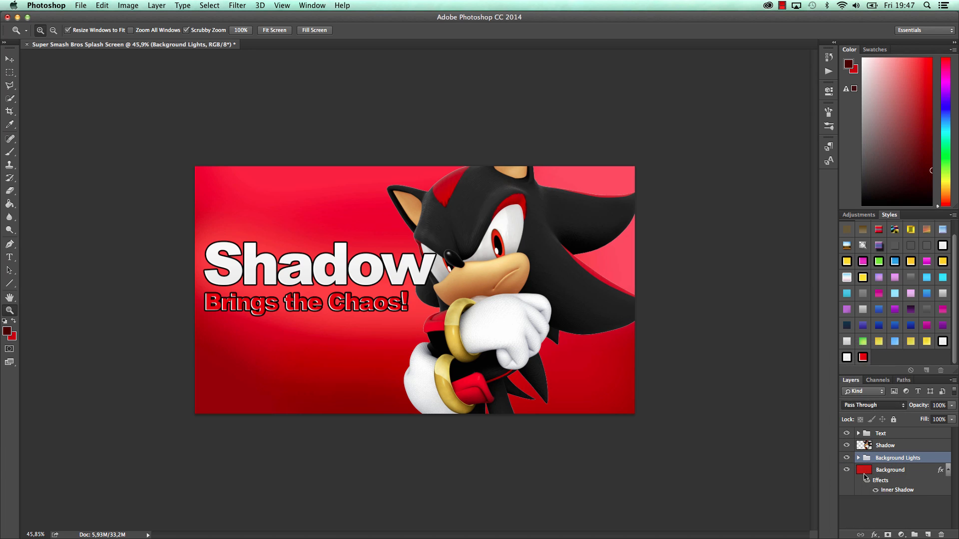
click(885, 404)
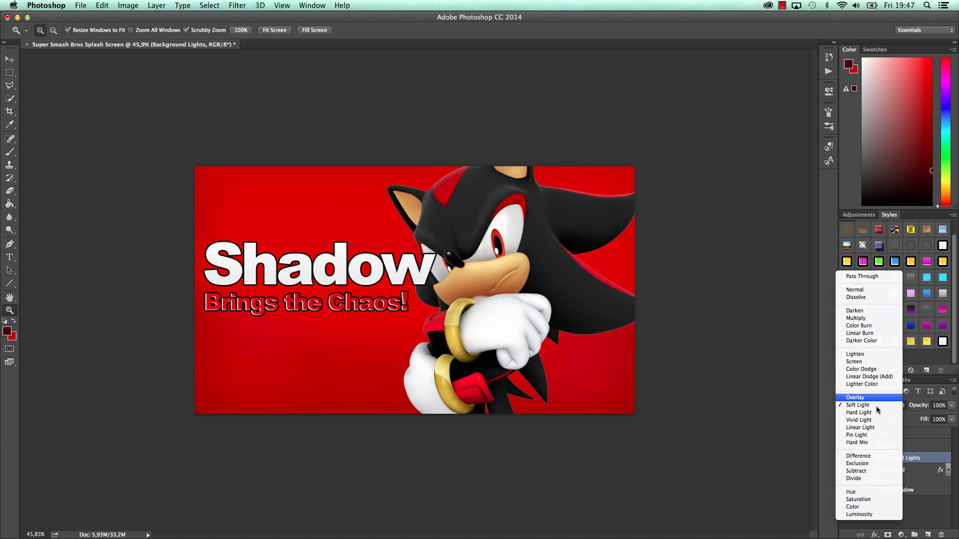
click(874, 398)
click(873, 406)
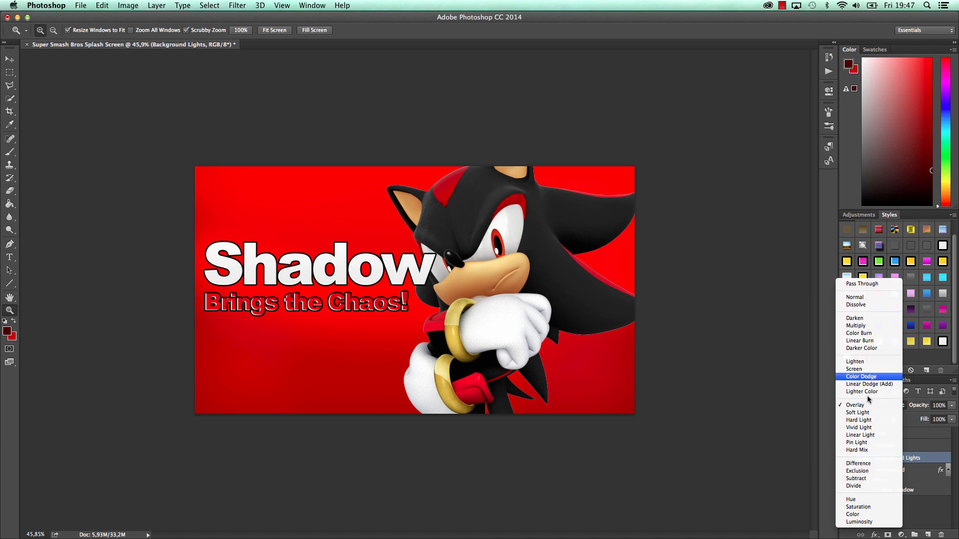
click(860, 370)
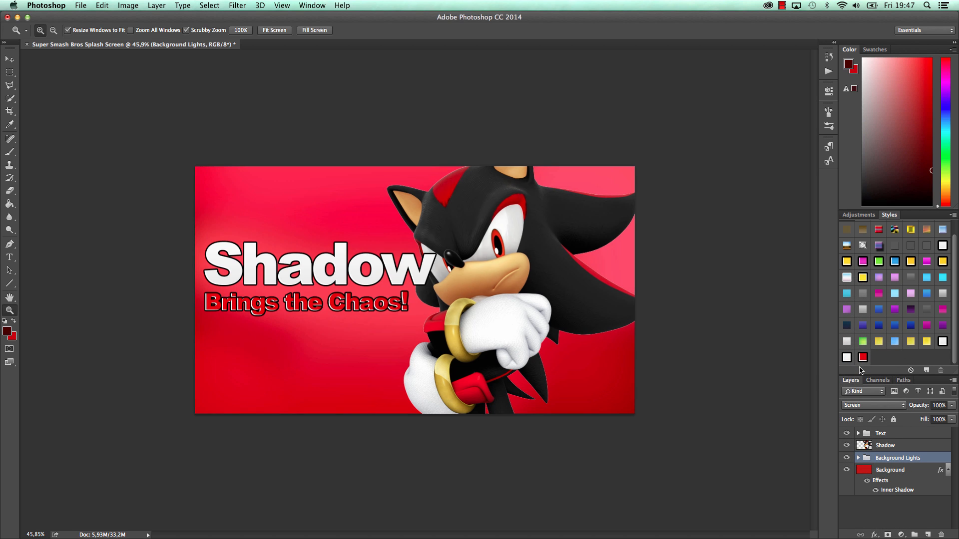
click(951, 405)
mouse_move(952, 416)
mouse_down()
mouse_move(929, 415)
mouse_move(954, 415)
mouse_up()
click(892, 405)
click(862, 319)
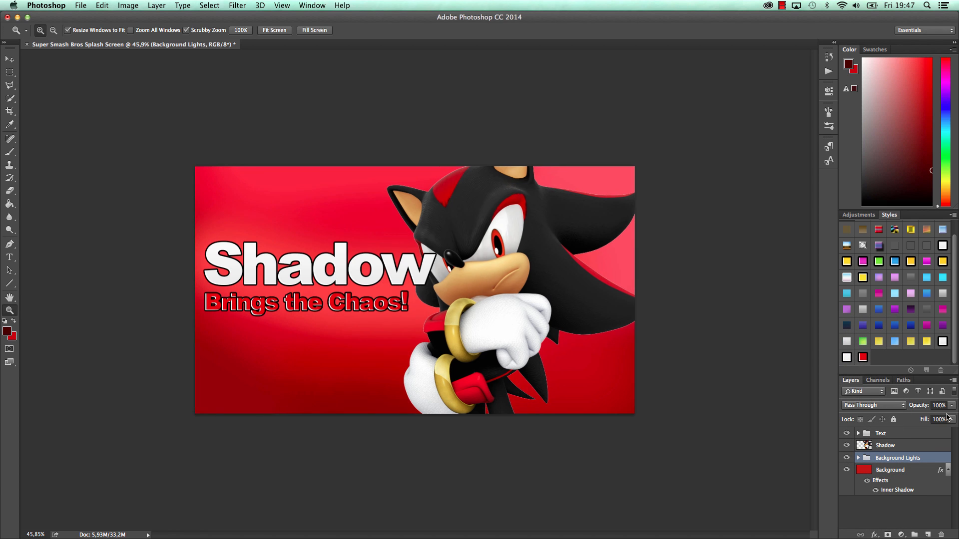
Step: Lower the opacity of the Background Lights group to 87%
click(951, 405)
drag(940, 415, 945, 419)
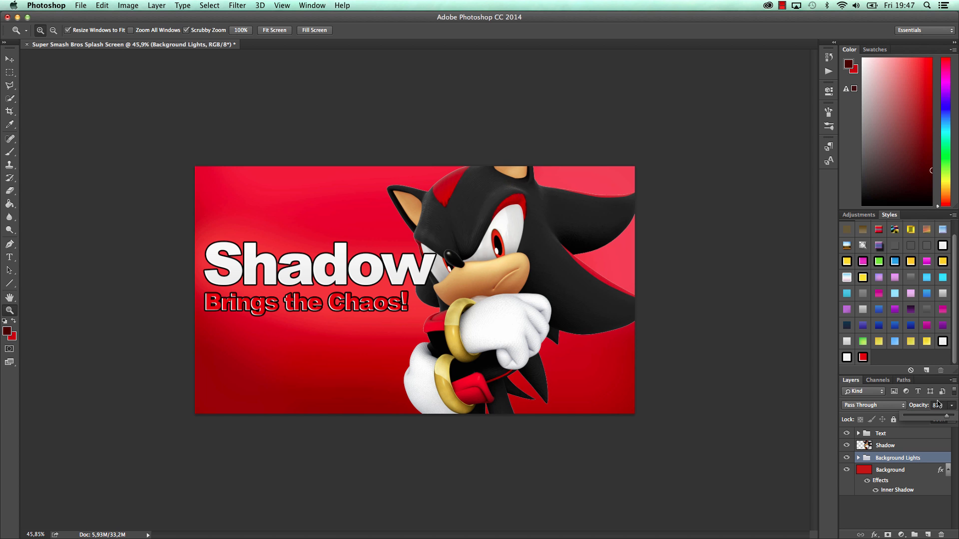
drag(47, 307, 243, 293)
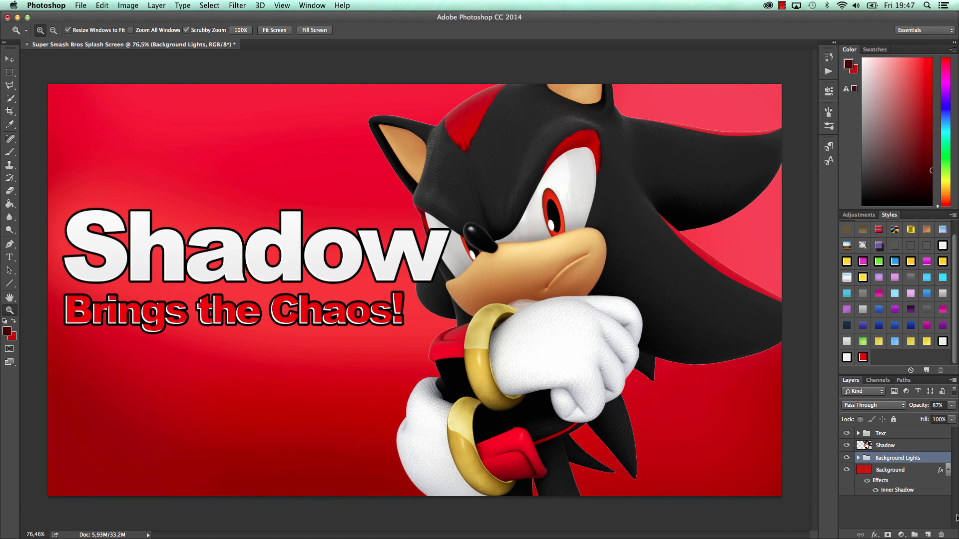
Step: Edit the Color Overlay of the "Brings the Chaos!" text layer, changing its colour to orange ffa800
click(858, 434)
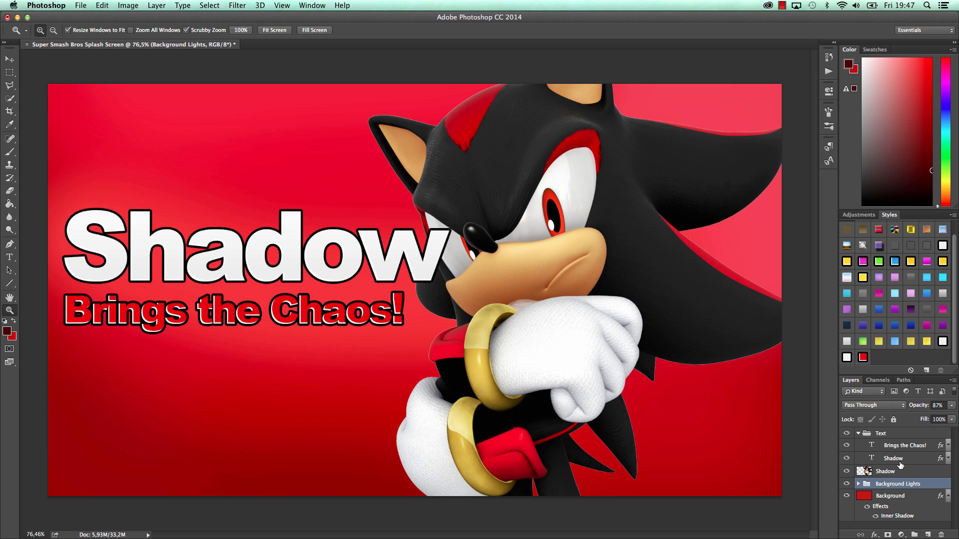
double_click(926, 446)
click(528, 264)
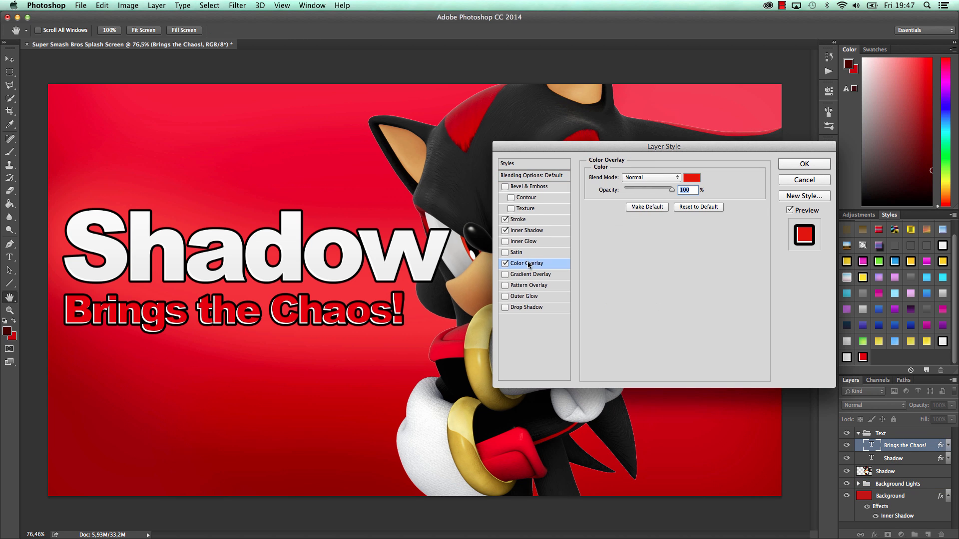
click(691, 177)
click(741, 299)
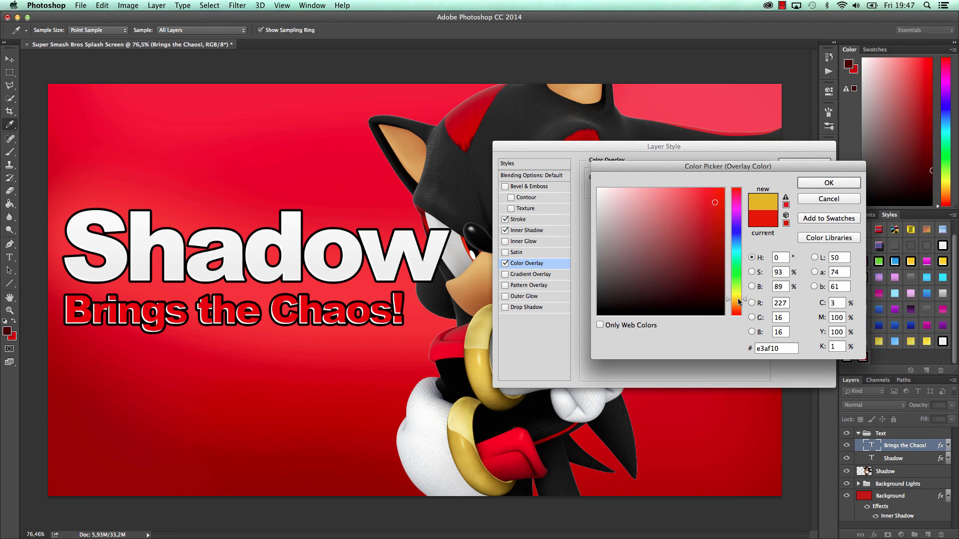
click(735, 302)
drag(709, 202, 742, 177)
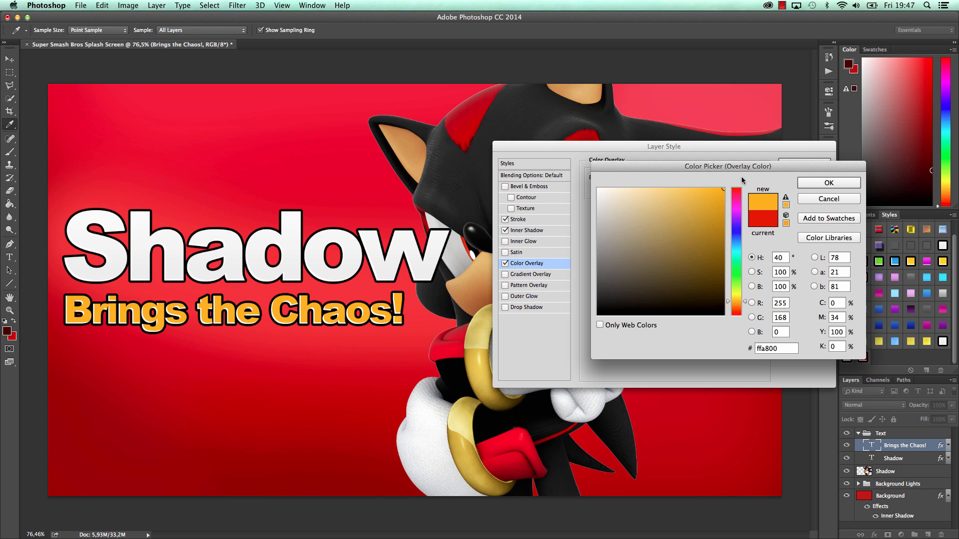
Step: Try blue 009cff and other hues as the overlay colour of the "Brings the Chaos!" text
click(735, 203)
click(733, 242)
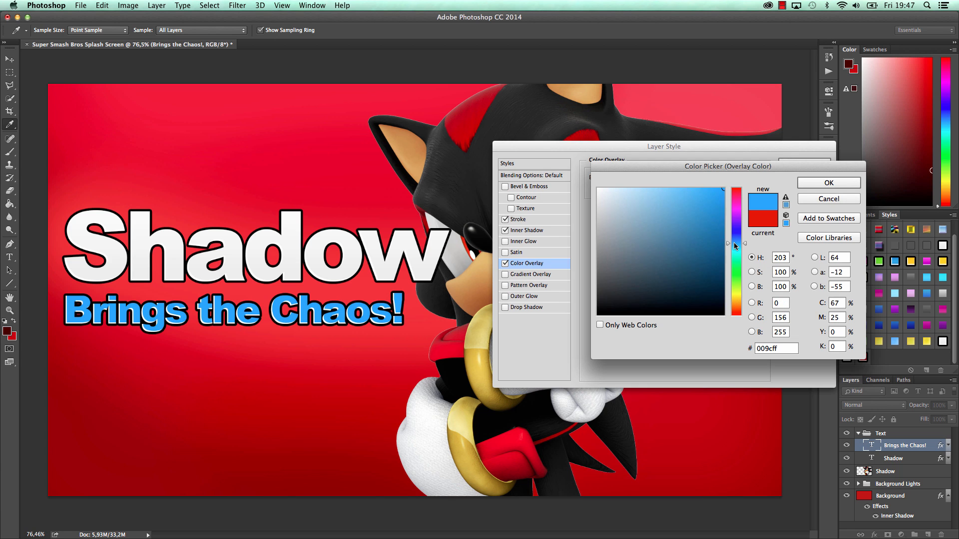
click(734, 264)
Step: Set the overlay colour of the "Brings the Chaos!" text to yellow ffc600 and apply the layer style
drag(733, 265, 740, 302)
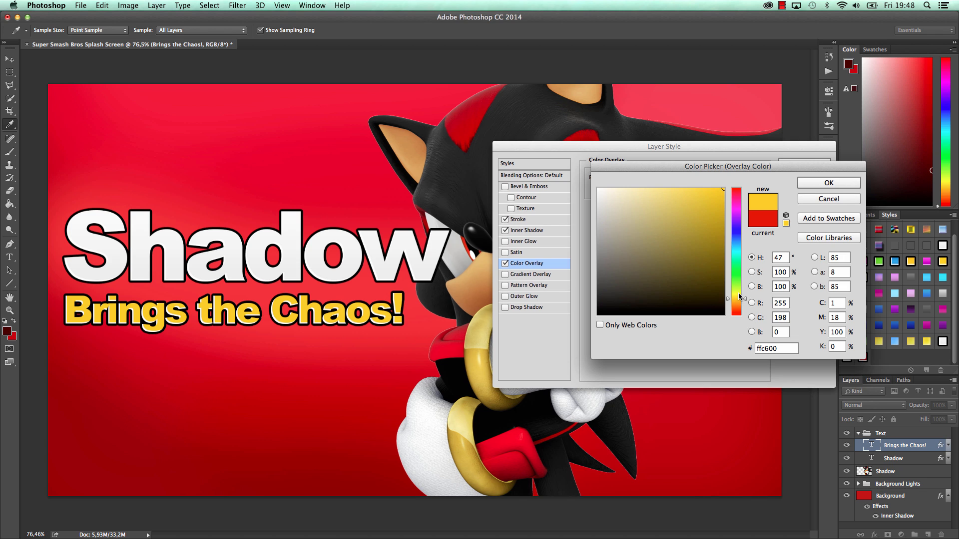
click(825, 183)
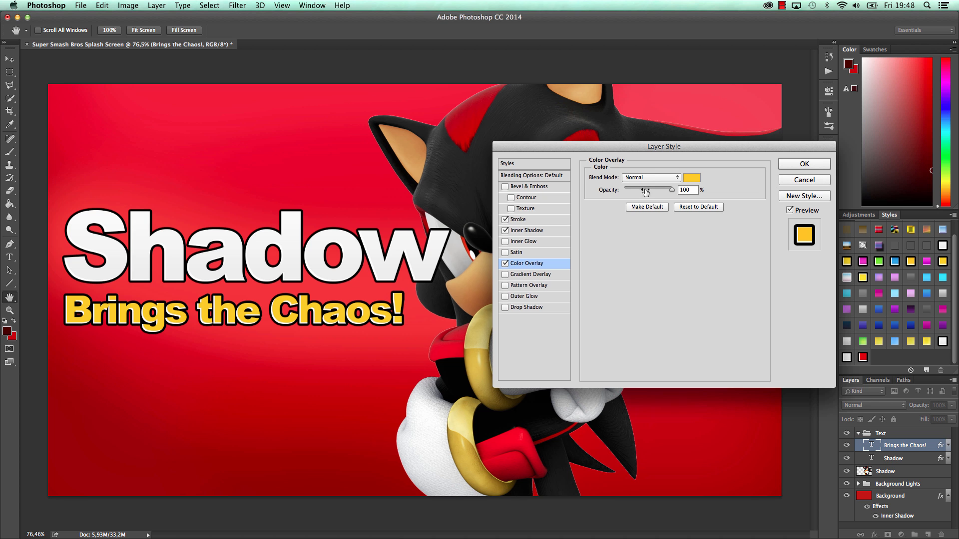
click(804, 163)
click(9, 310)
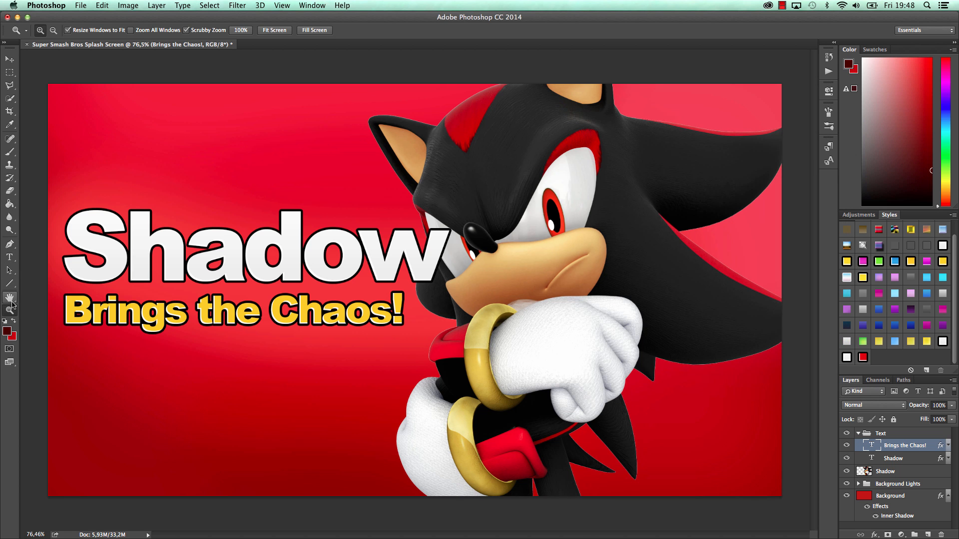
double_click(9, 311)
mouse_move(190, 287)
mouse_down()
mouse_move(157, 281)
mouse_move(203, 278)
mouse_up()
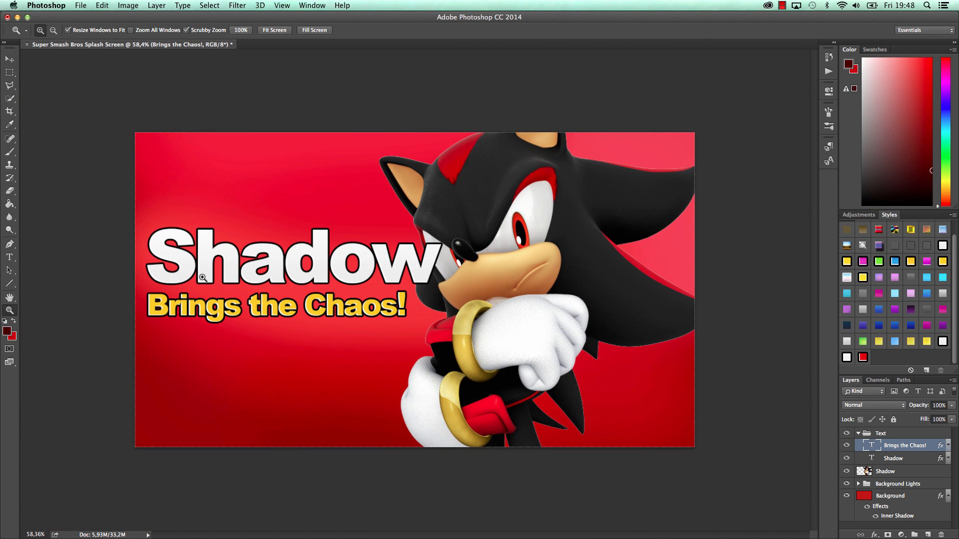
Step: Collapse the Text group and try a duplicate of the Background Lights group rotated by 180°
click(858, 434)
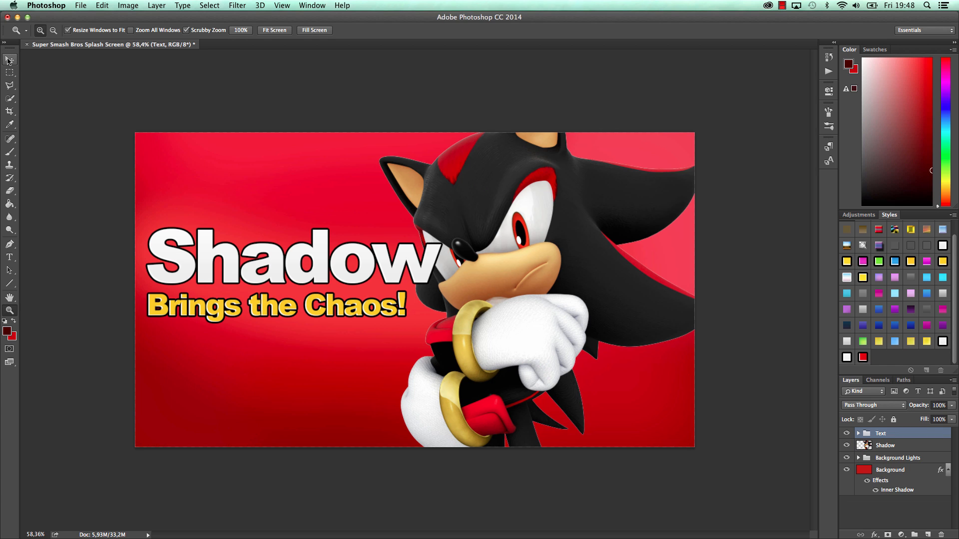
click(909, 461)
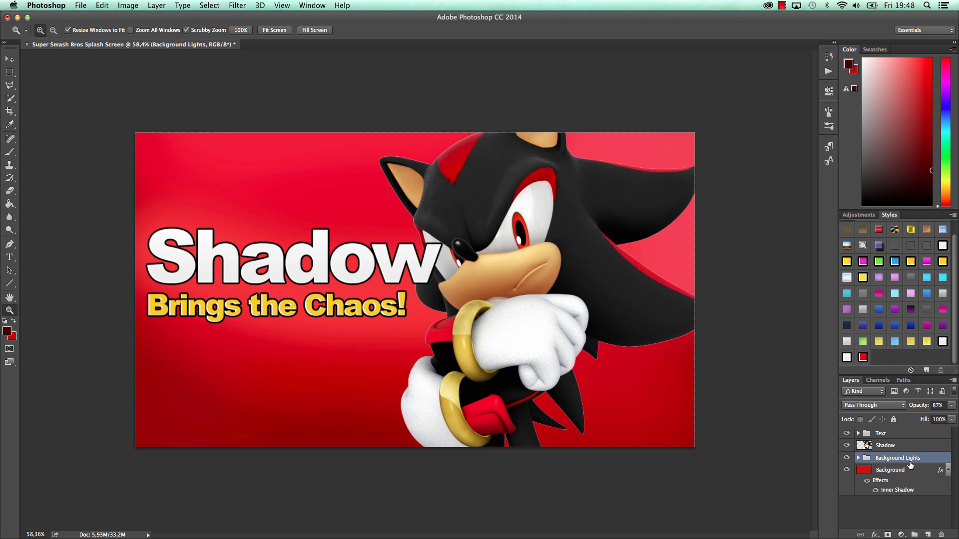
key(super+j)
key(super+t)
drag(715, 264, 303, 270)
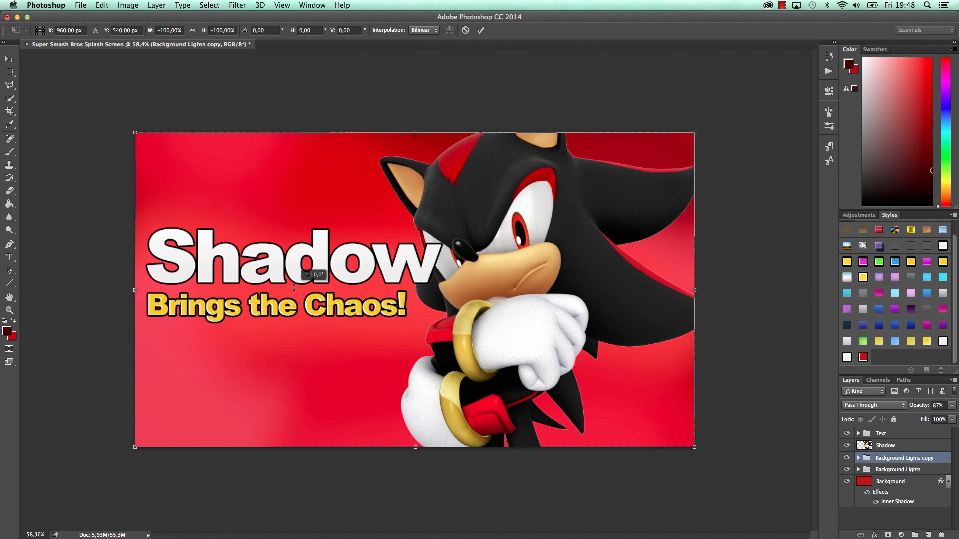
click(481, 31)
key(z)
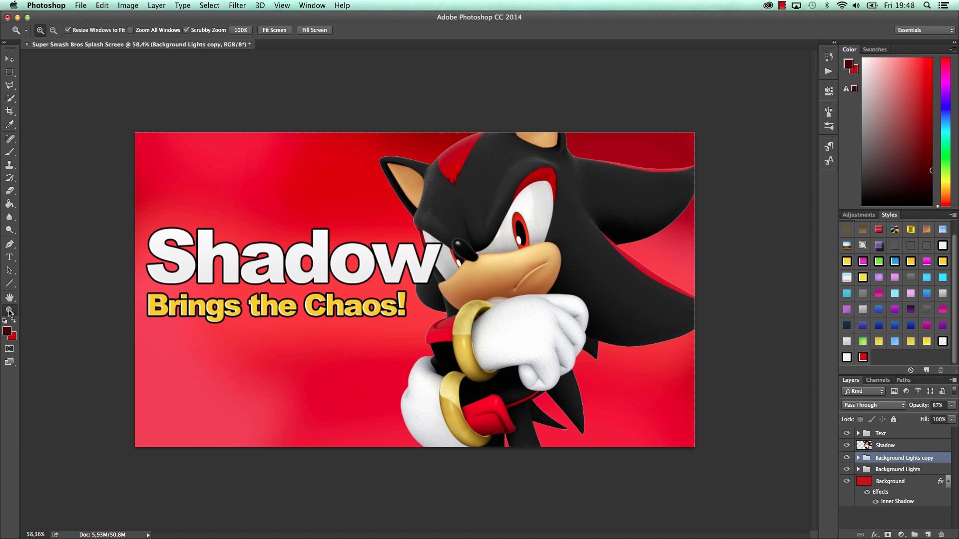
Step: Remove the rotated copy of the Background Lights group, keeping the original group
double_click(9, 312)
mouse_move(215, 291)
mouse_down()
mouse_move(175, 289)
mouse_move(219, 287)
mouse_up()
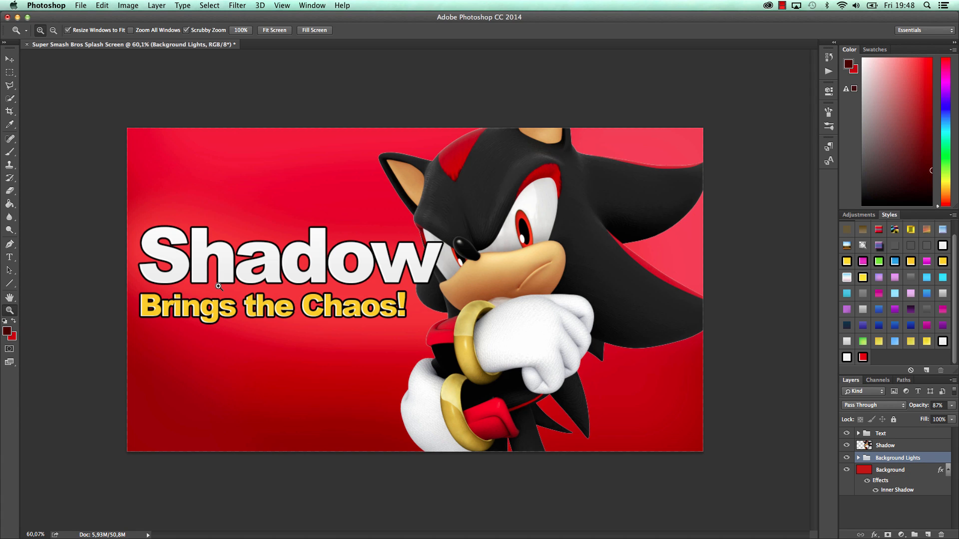
key(alt+super+z)
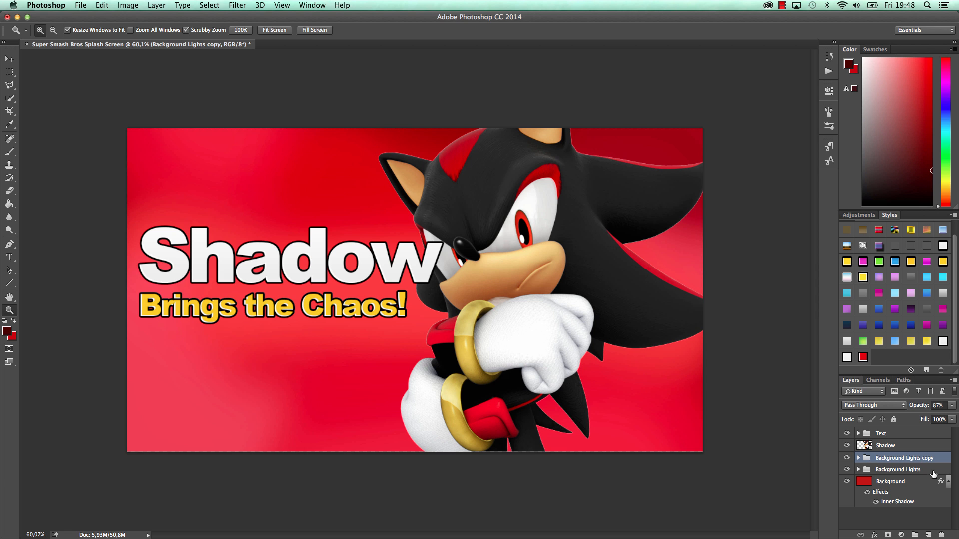
key(BackSpace)
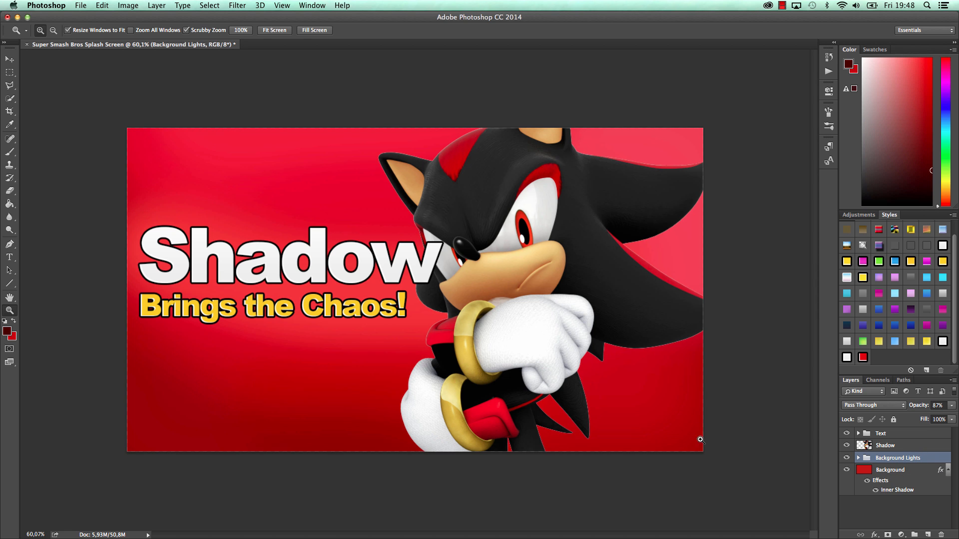
Step: Rotate the original Background Lights group by 180° and apply the transformation
key(super+t)
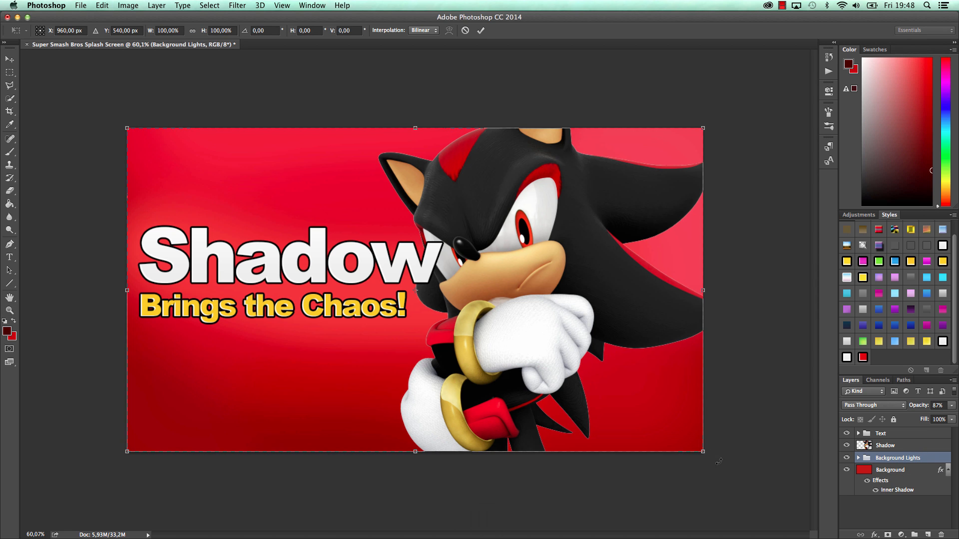
drag(723, 460, 285, 222)
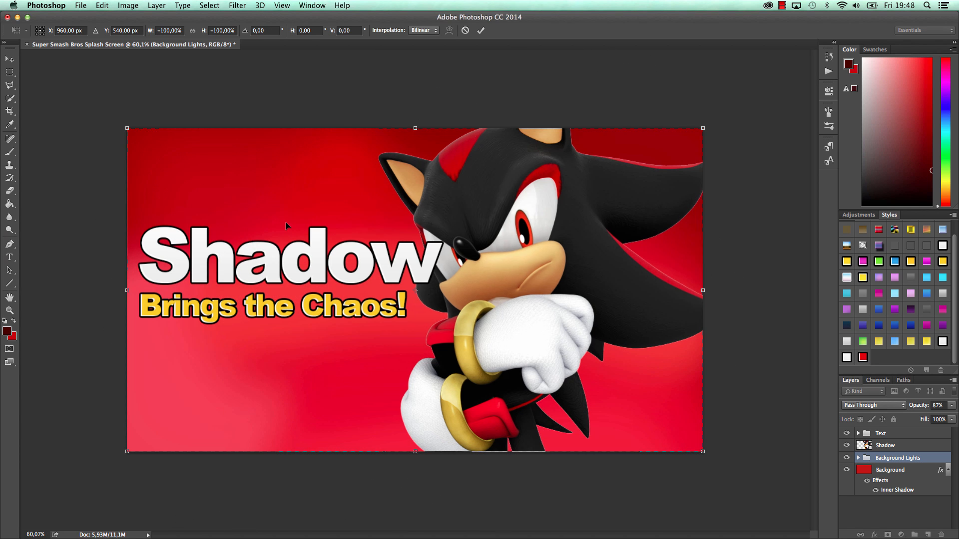
mouse_move(415, 128)
mouse_down()
mouse_move(416, 72)
mouse_move(412, 120)
mouse_up()
click(479, 31)
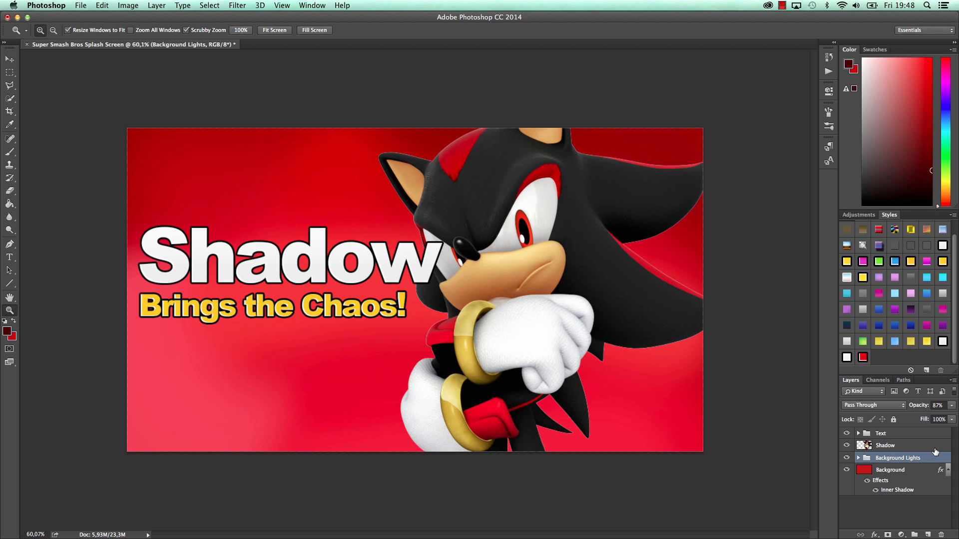
Step: Switch to the Brush tool, enlarge the brush preset picker and choose the 2498 px grunge stroke brush
click(11, 153)
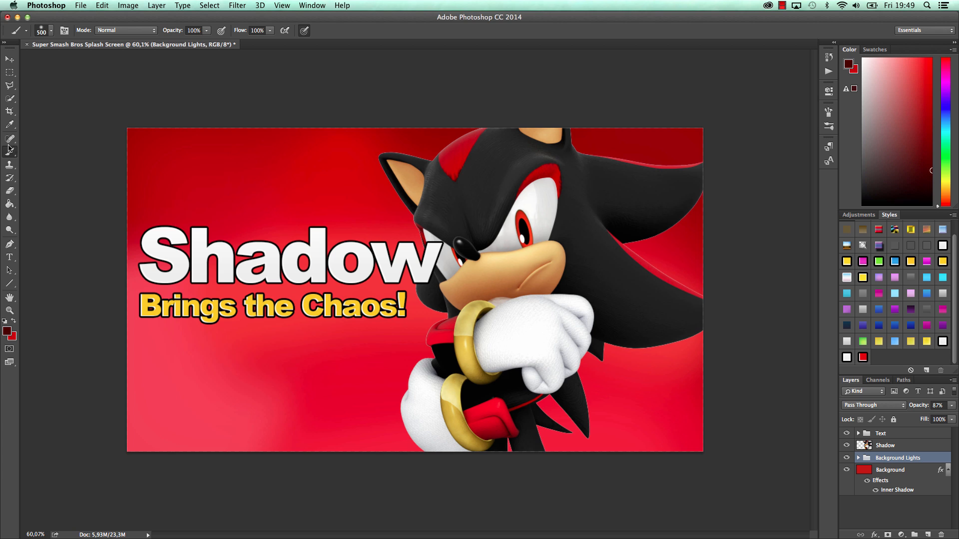
click(49, 31)
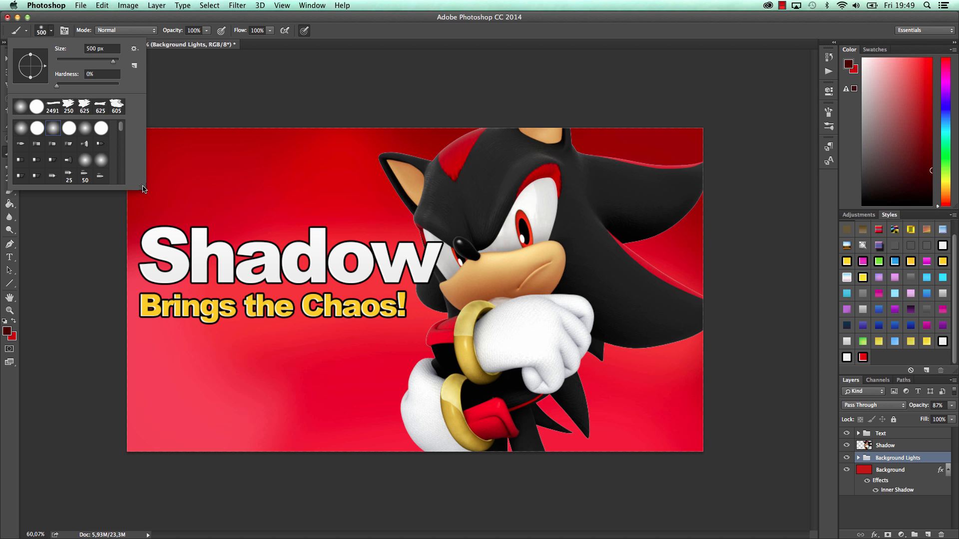
mouse_move(143, 189)
mouse_down()
mouse_move(271, 286)
mouse_move(252, 422)
mouse_up()
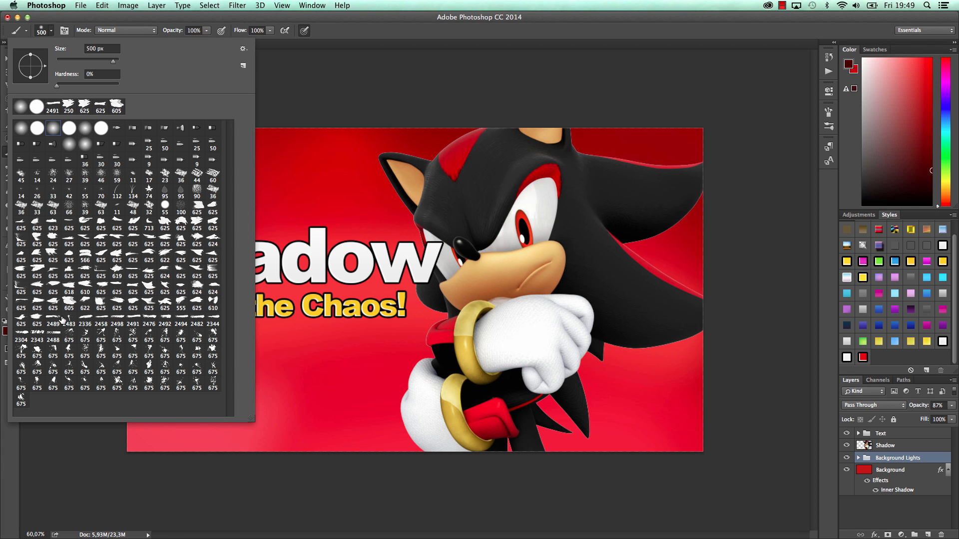
click(85, 320)
click(113, 321)
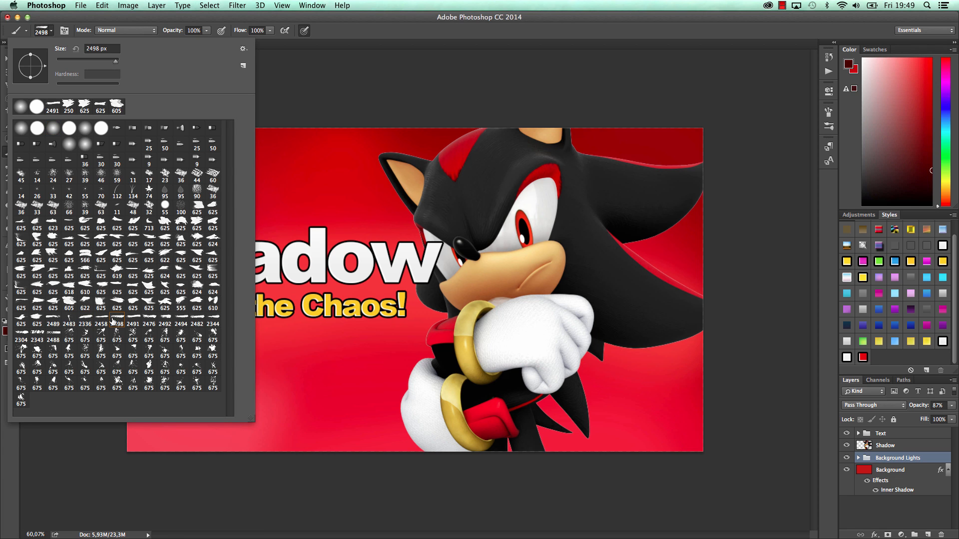
click(473, 18)
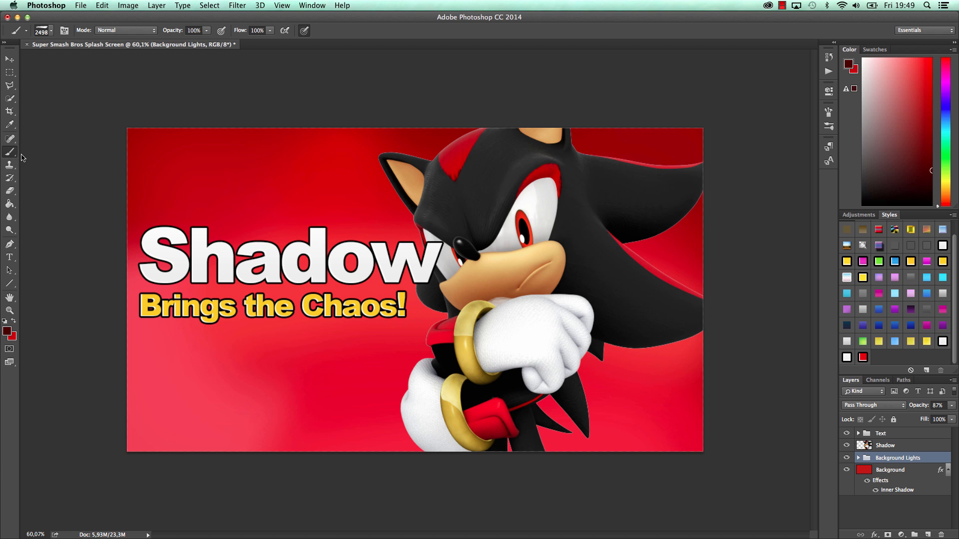
Step: Reset the colours to black and white, add a new layer above Background Lights and shrink the brush to 1600 px
click(4, 321)
click(928, 534)
key(bracketleft)
key(bracketleft)
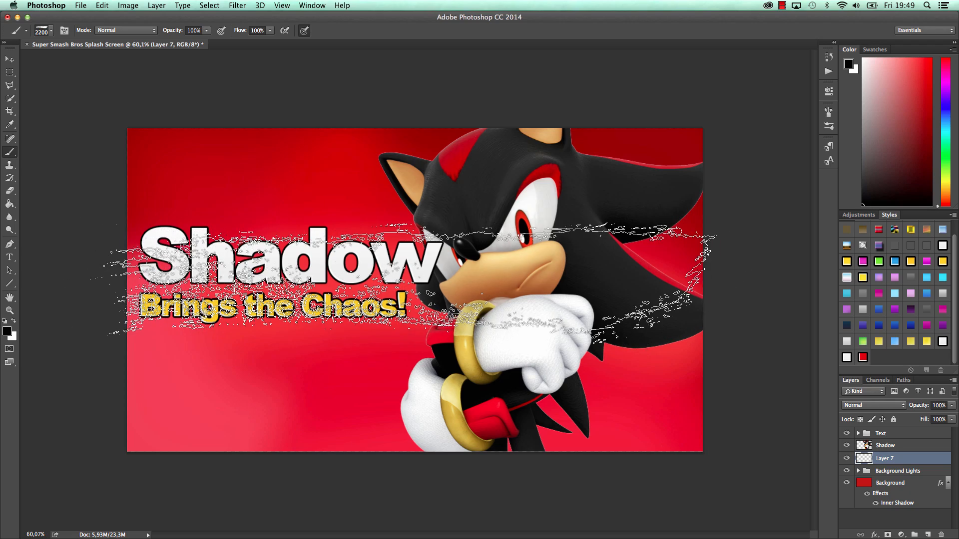
key(bracketleft)
key(bracketleft)
key(bracketleft)
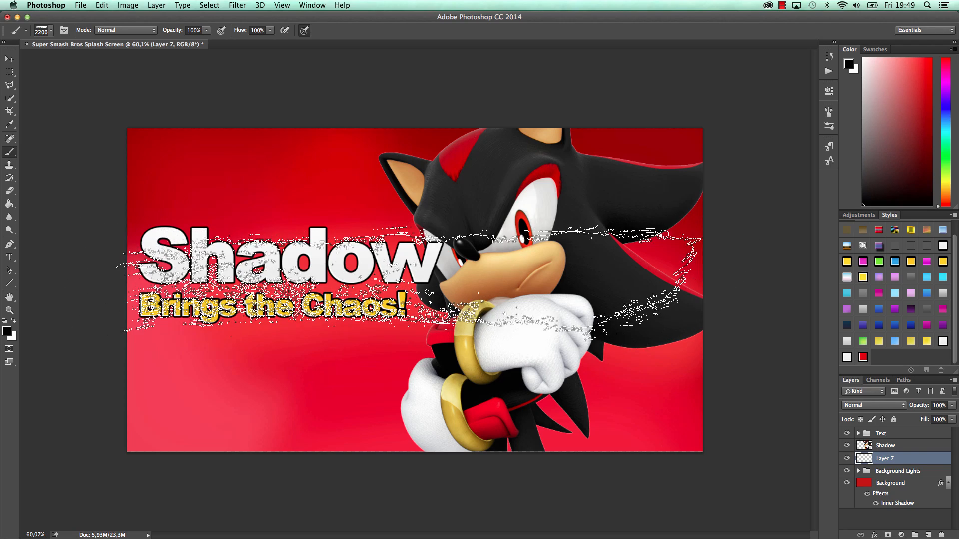
key(bracketleft)
key(bracketleft)
key(bracketleft)
key(bracketleft)
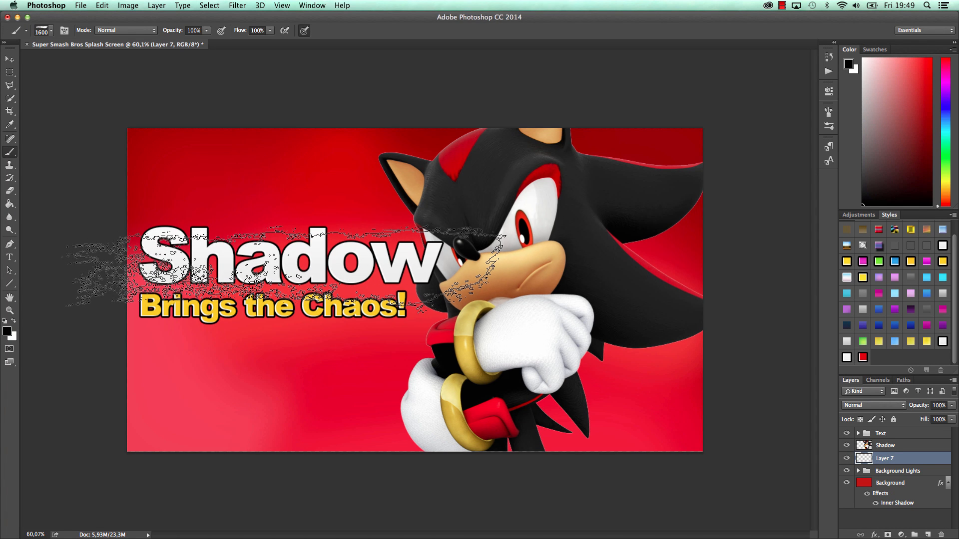
Step: Keep black as the foreground colour and stamp the grunge stroke behind the "Shadow" title, adjusting the brush to 1700 px
click(7, 330)
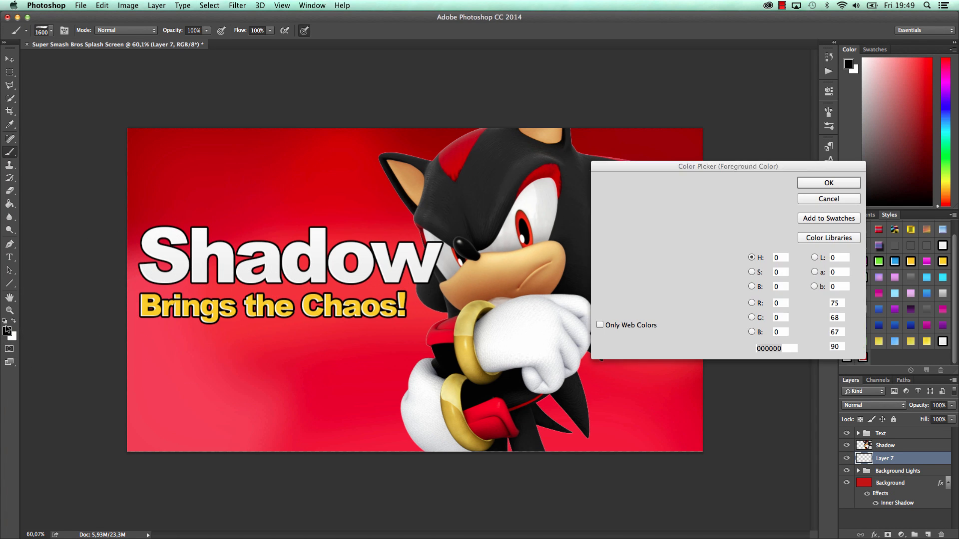
click(828, 184)
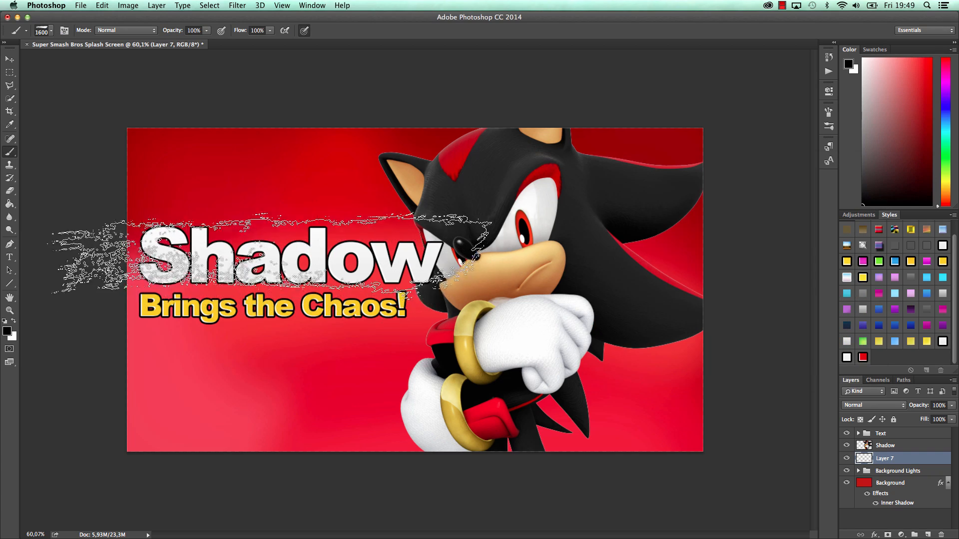
click(268, 263)
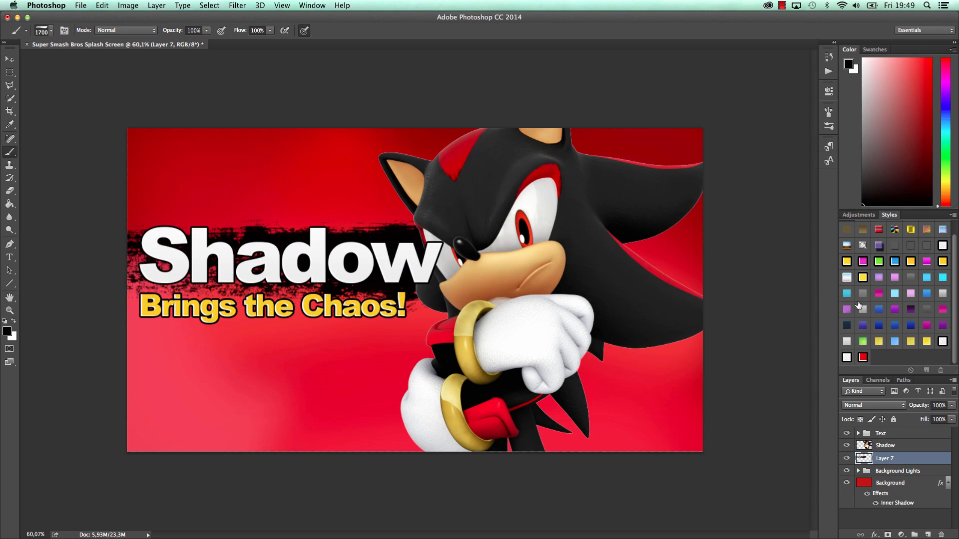
key(bracketright)
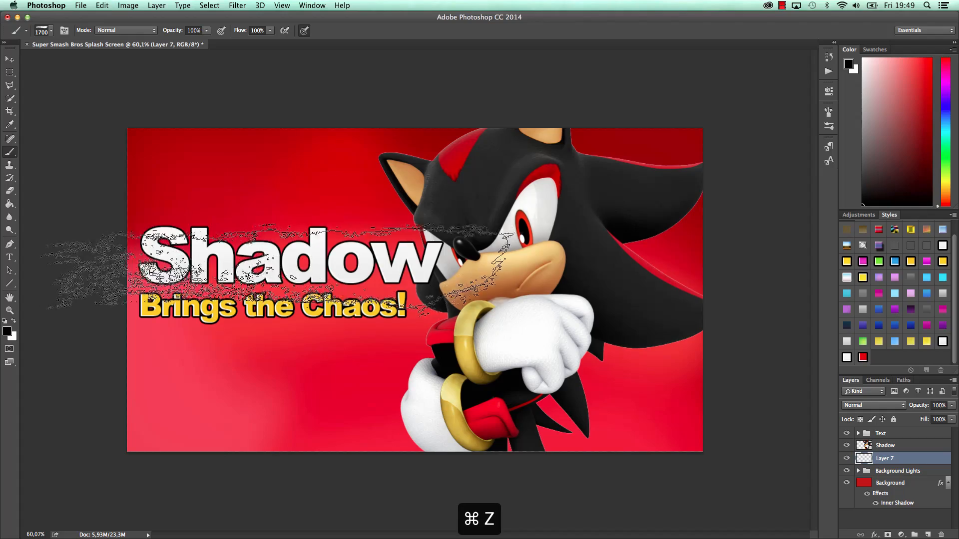
Step: Choose the 2491 px stroke brush and reduce its size to 1500 px for the black band behind the title
click(51, 31)
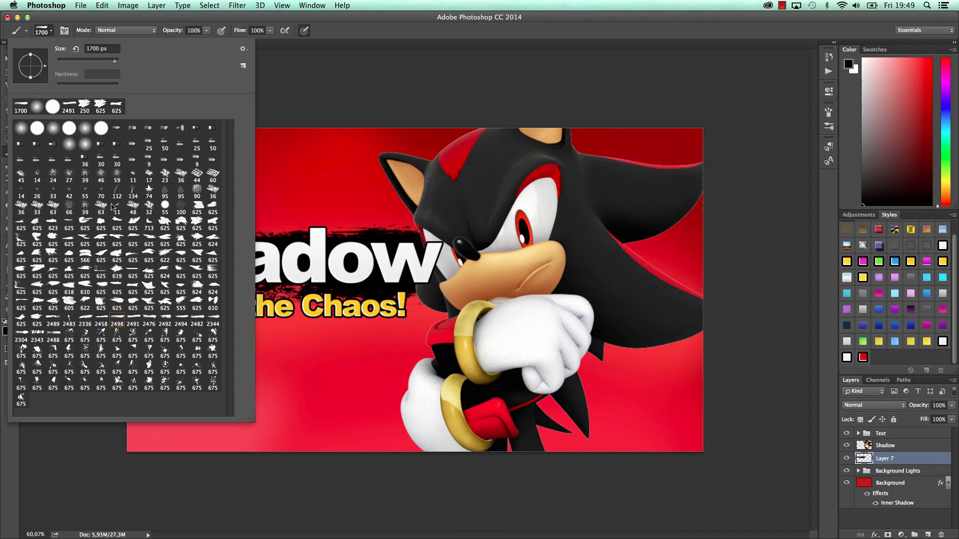
click(133, 320)
key(Return)
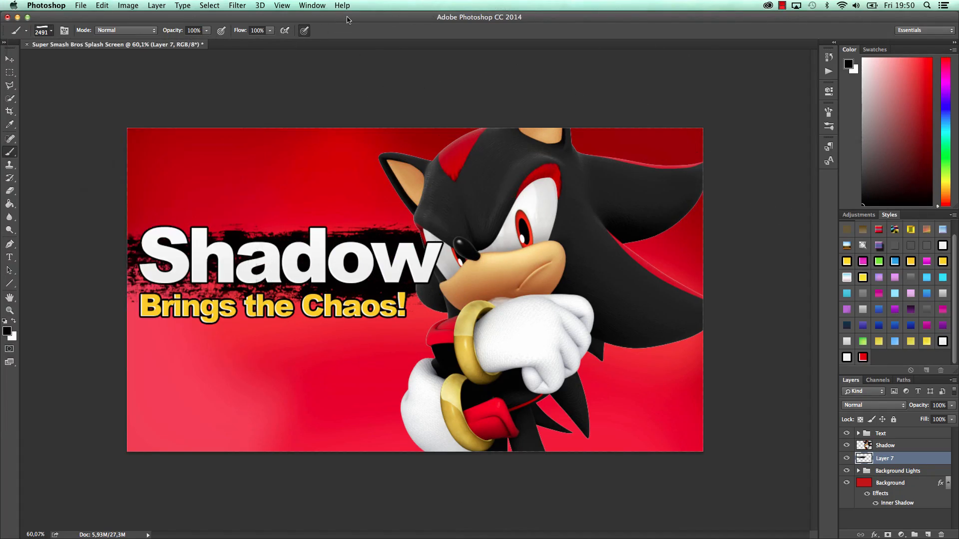
key(bracketleft)
key(bracketleft)
key(bracketleft)
key(bracketleft)
key(bracketleft)
key(bracketleft)
key(bracketleft)
key(bracketleft)
key(bracketleft)
key(bracketleft)
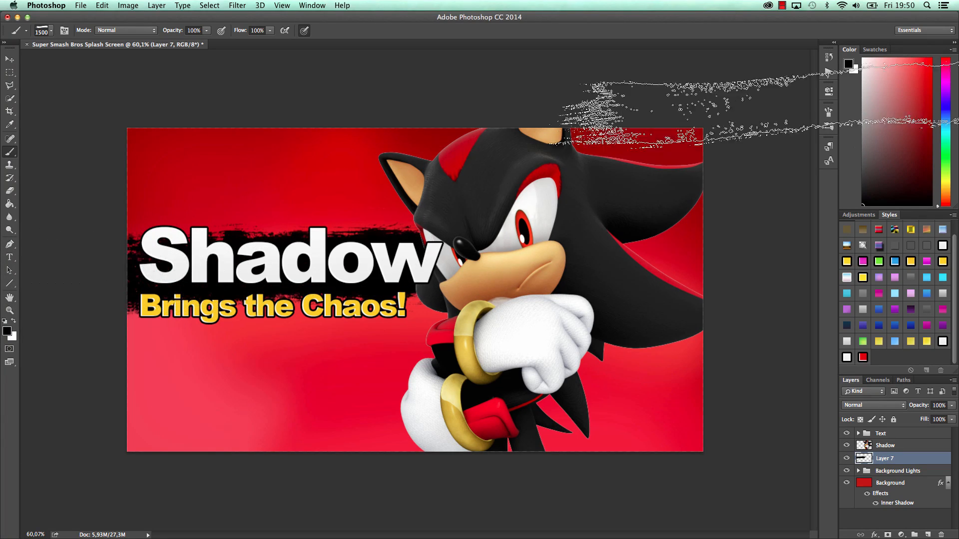
Step: Undo the latest brush changes and stamp the 1500 px black stroke again behind the "Shadow" title
key(super+z)
key(alt+super+z)
key(alt+super+z)
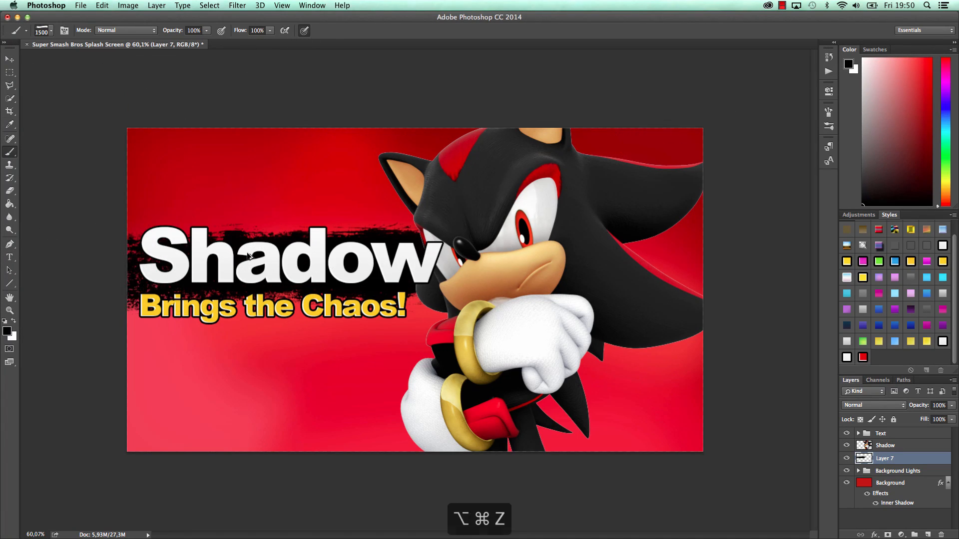
click(259, 271)
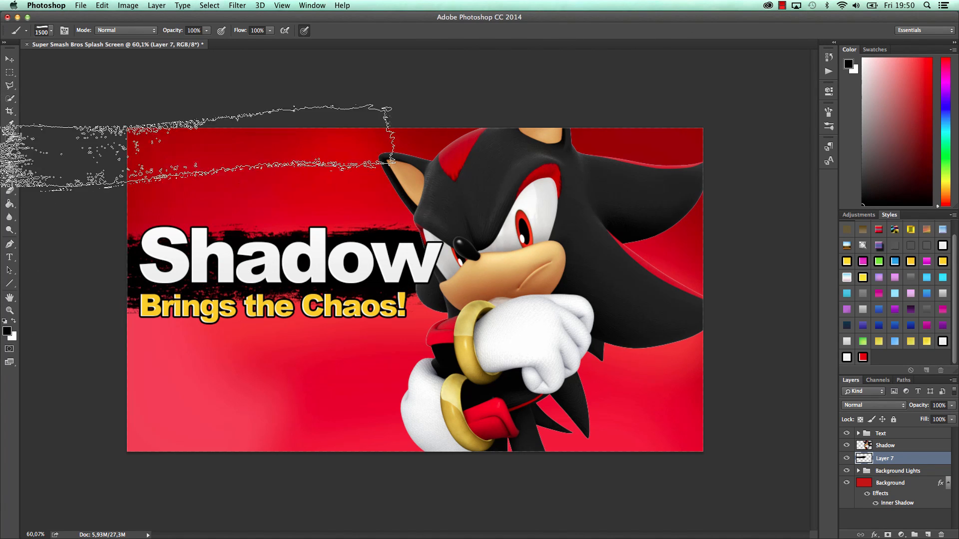
Step: Try the 2344 px and 2482 px stroke brushes and reduce the latter to 1400 px
click(42, 31)
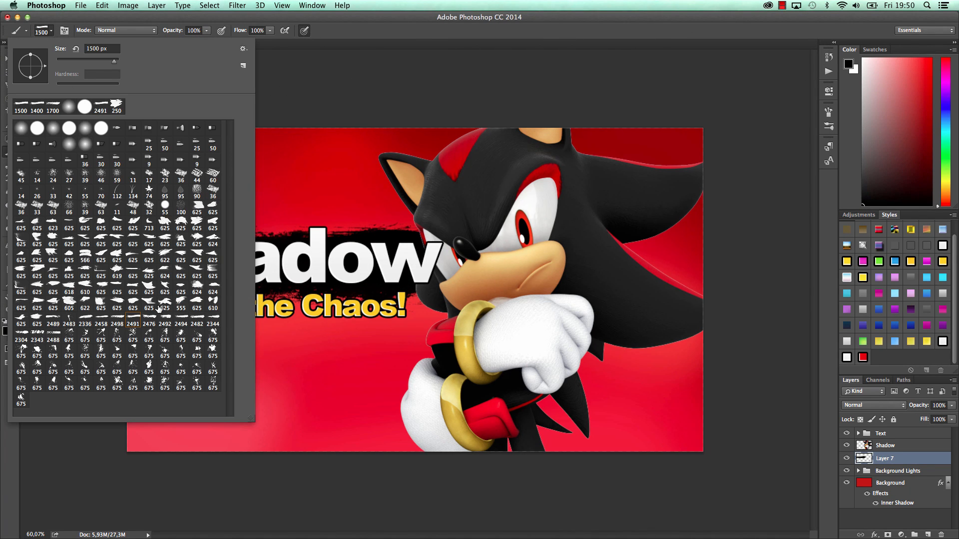
click(196, 321)
click(215, 321)
click(199, 321)
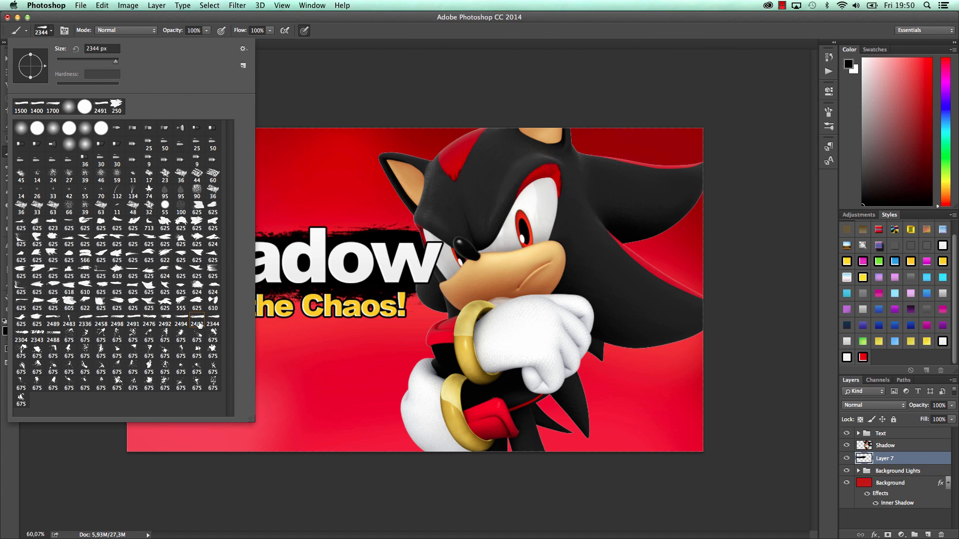
click(377, 34)
key(bracketleft)
key(bracketleft)
key(bracketleft)
key(bracketleft)
key(bracketleft)
key(bracketleft)
key(bracketleft)
key(bracketleft)
key(bracketleft)
key(bracketleft)
key(bracketleft)
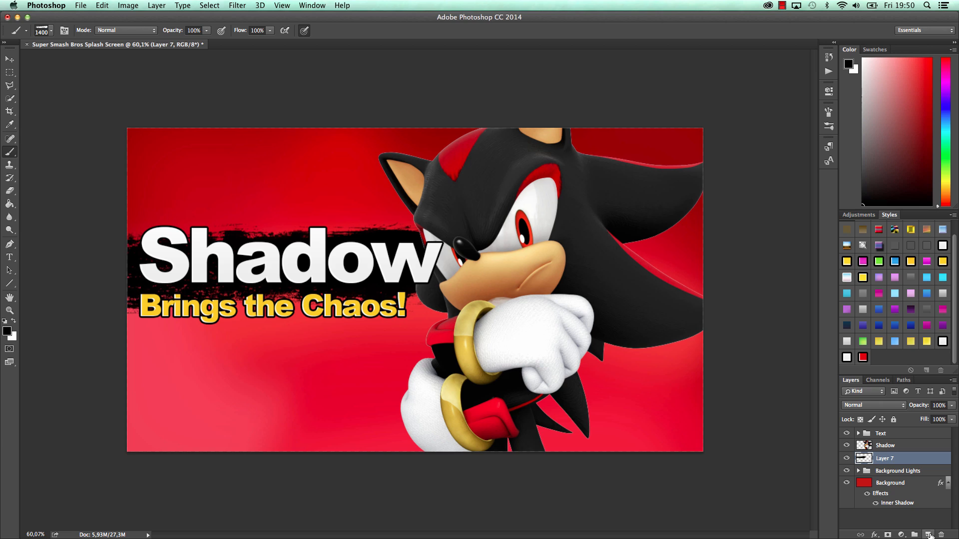
Step: Add a new layer above Layer 7 and reduce the brush size to 1200 px
click(928, 535)
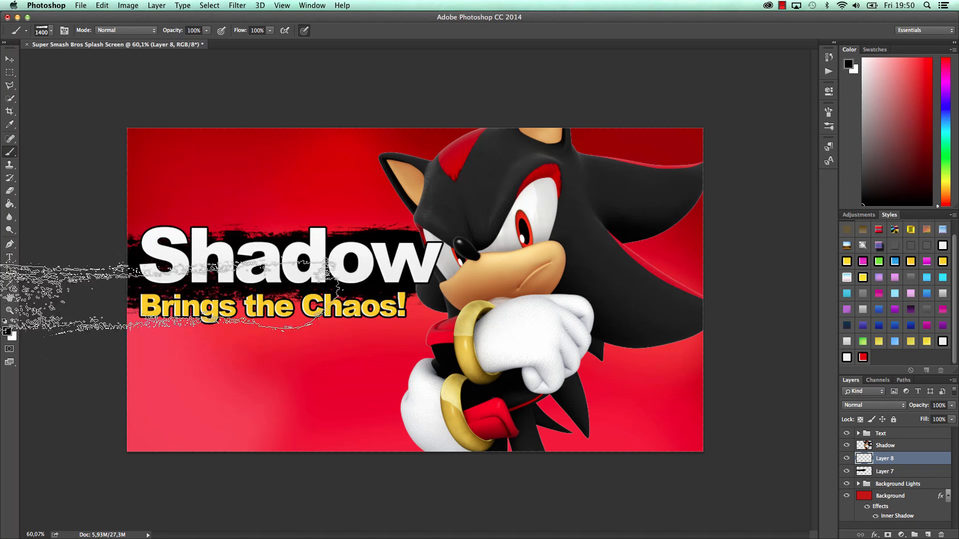
key(bracketleft)
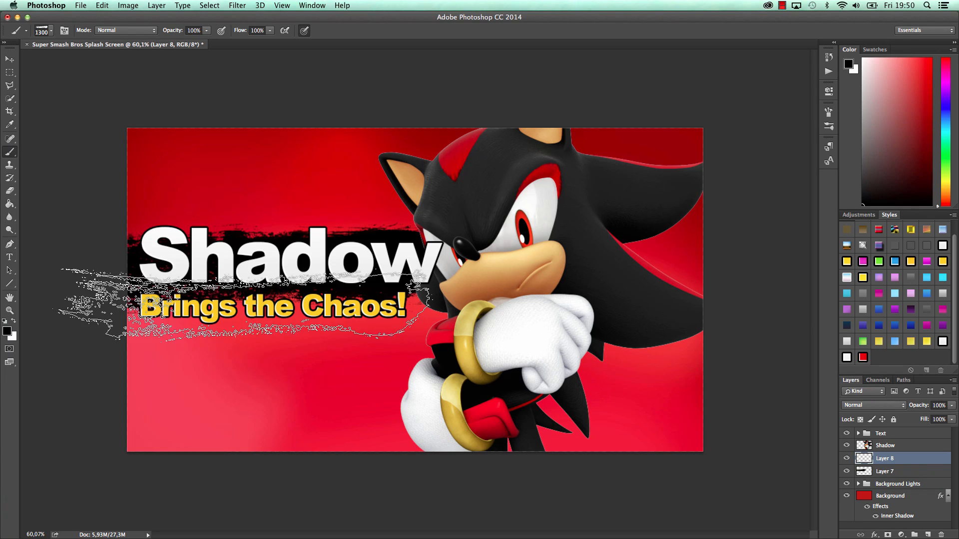
key(bracketleft)
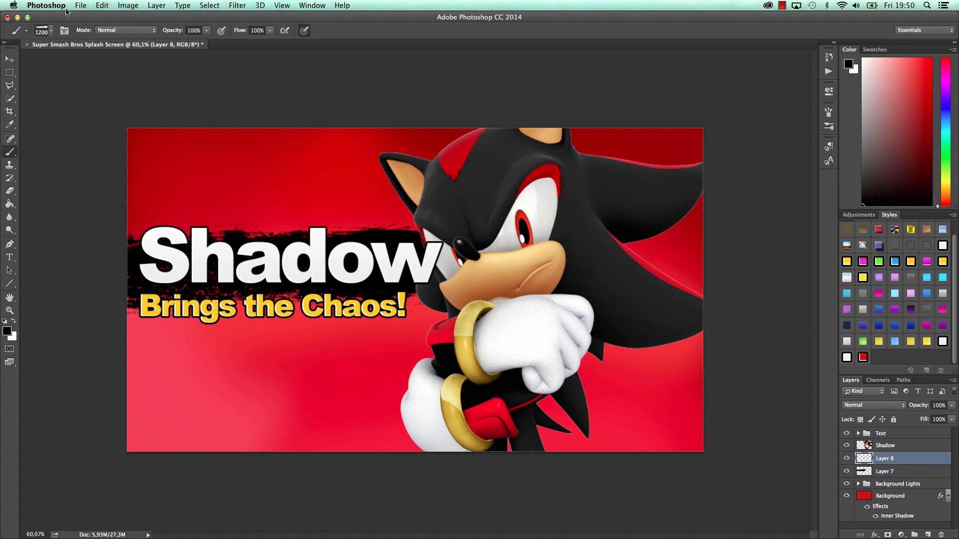
Step: Pick another wide stroke brush, reduce it to 1300 px and stamp black behind "Brings the Chaos!" on Layer 8
click(45, 28)
click(101, 320)
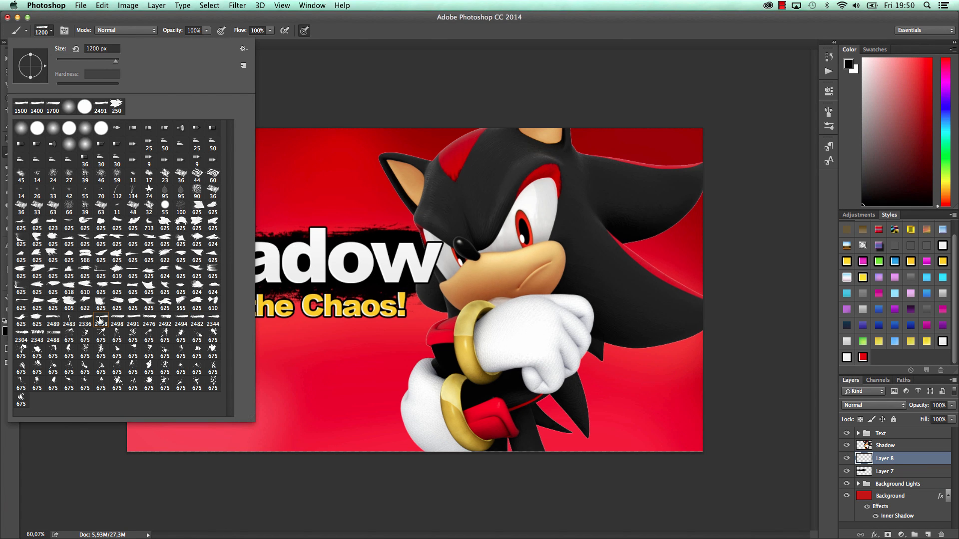
key(Return)
key(bracketleft)
key(bracketleft)
key(bracketleft)
key(bracketleft)
key(bracketleft)
key(bracketleft)
key(bracketleft)
key(bracketleft)
key(bracketleft)
key(bracketleft)
key(bracketleft)
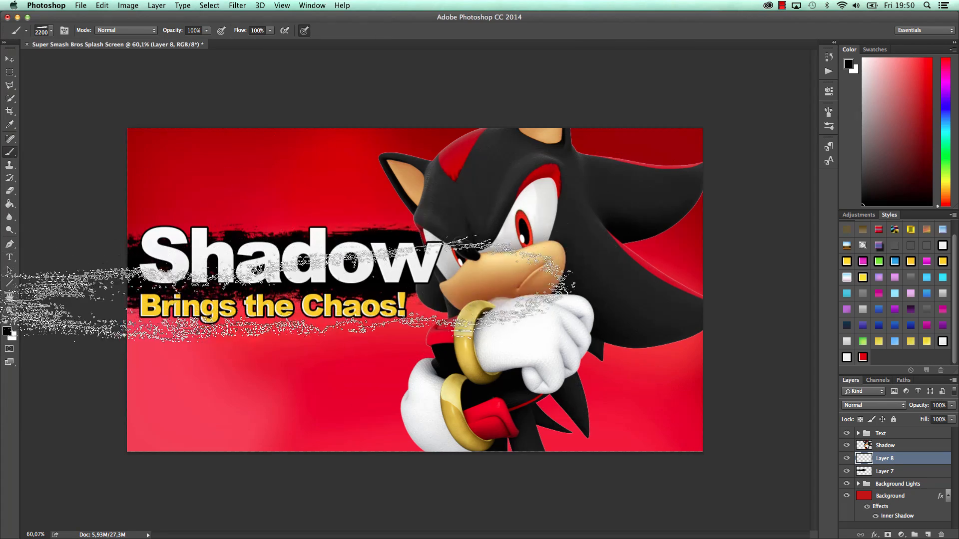
key(bracketleft)
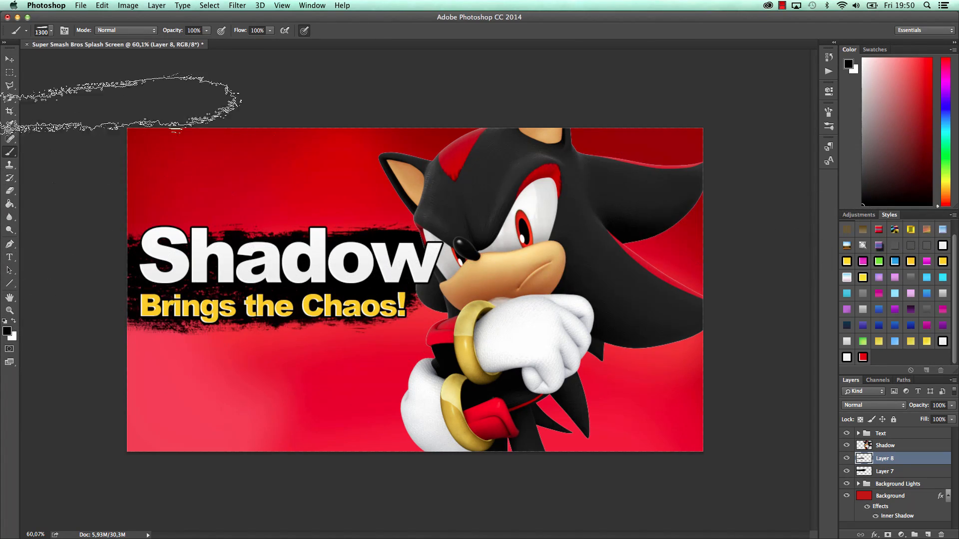
Step: Move Layer 7 and Layer 8 above the Shadow character layer and group them as "Brush"
click(10, 59)
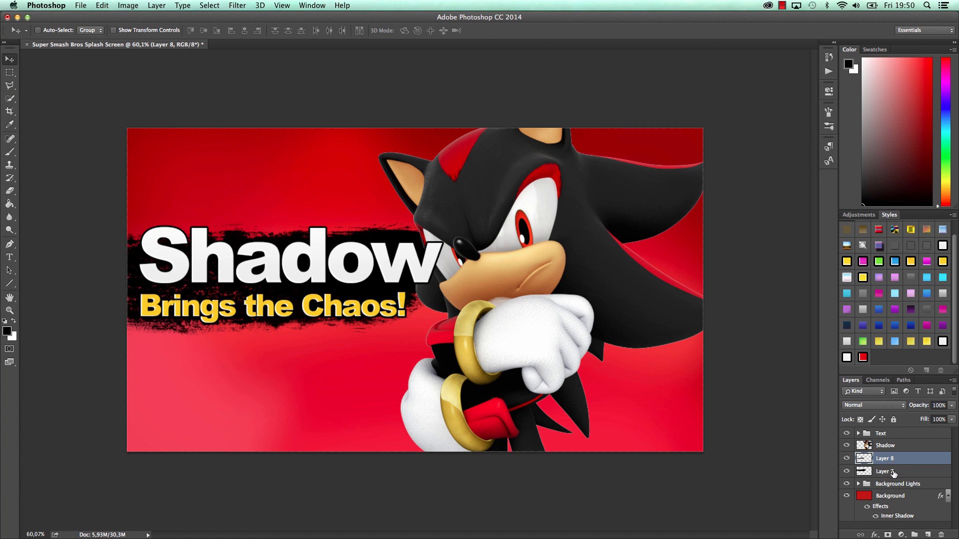
shift+click(892, 471)
drag(893, 471, 893, 440)
key(super+g)
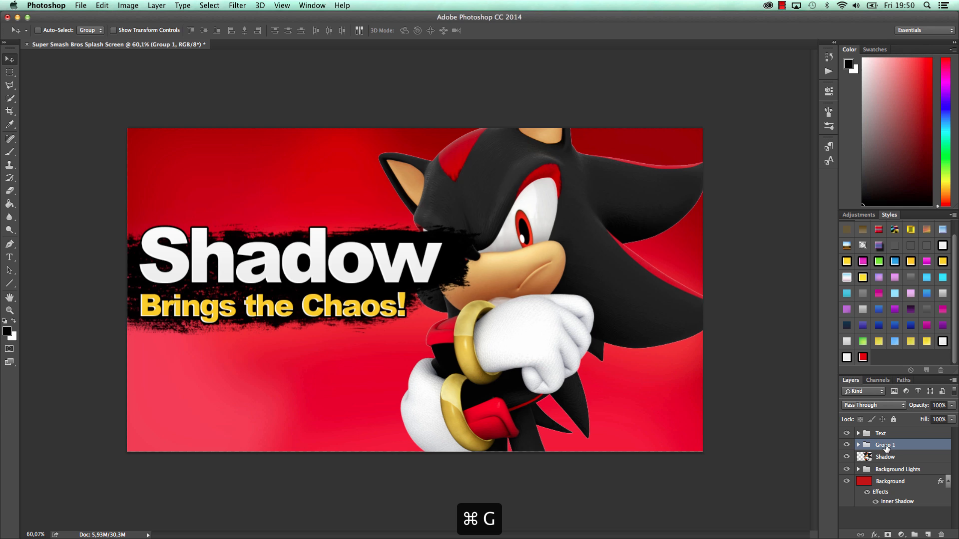
double_click(884, 446)
text(Brush)
key(Return)
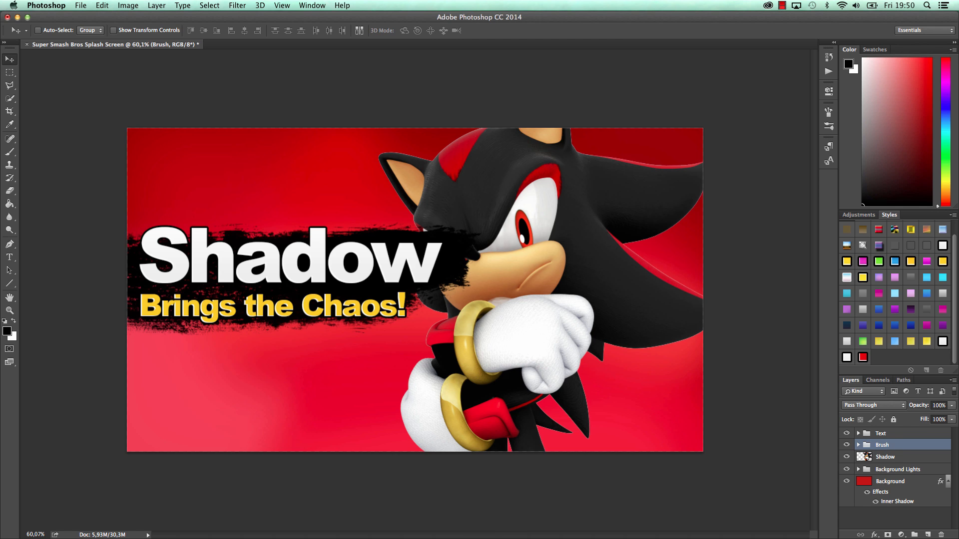
Step: Place the Shadow character layer above the Brush group in the layer order
click(892, 458)
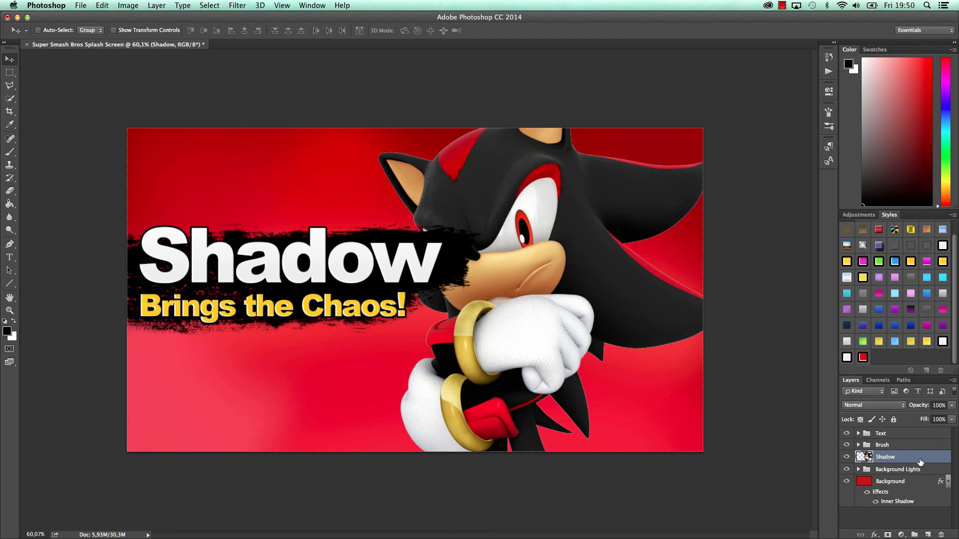
click(901, 444)
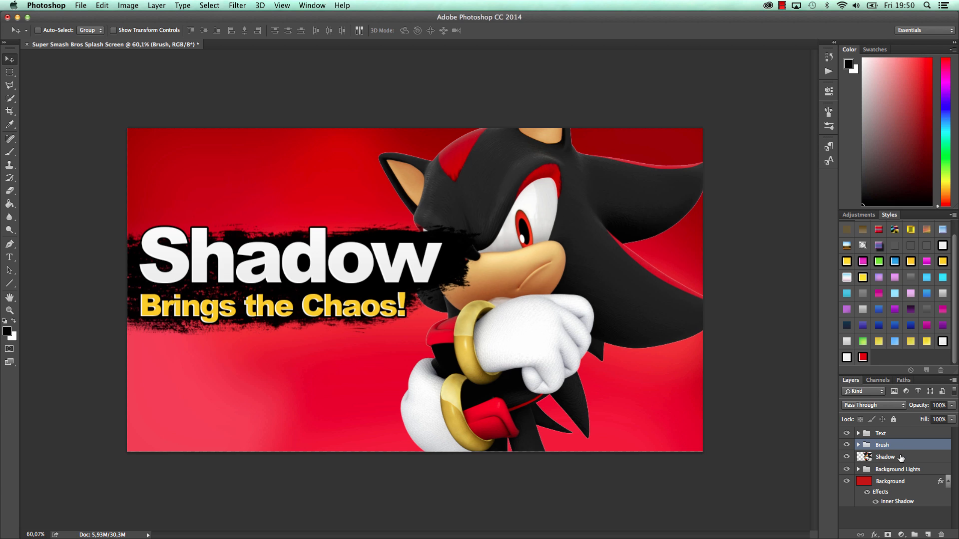
mouse_move(900, 458)
mouse_down()
mouse_move(909, 459)
mouse_move(909, 443)
mouse_up()
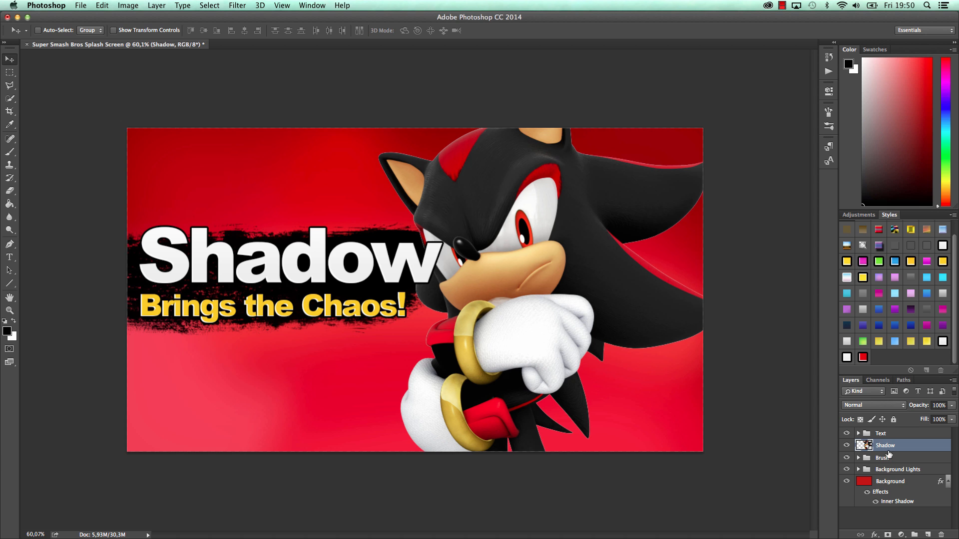
Step: Scale the Text and Brush groups together to about 109% and reposition them slightly inside the canvas's left edge
click(905, 458)
super+click(904, 435)
key(super+t)
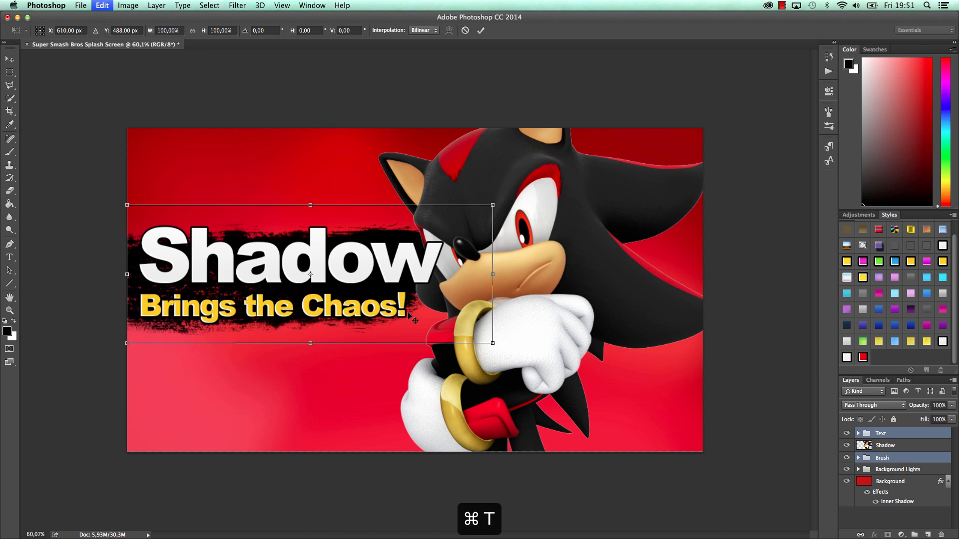
drag(482, 342, 538, 361)
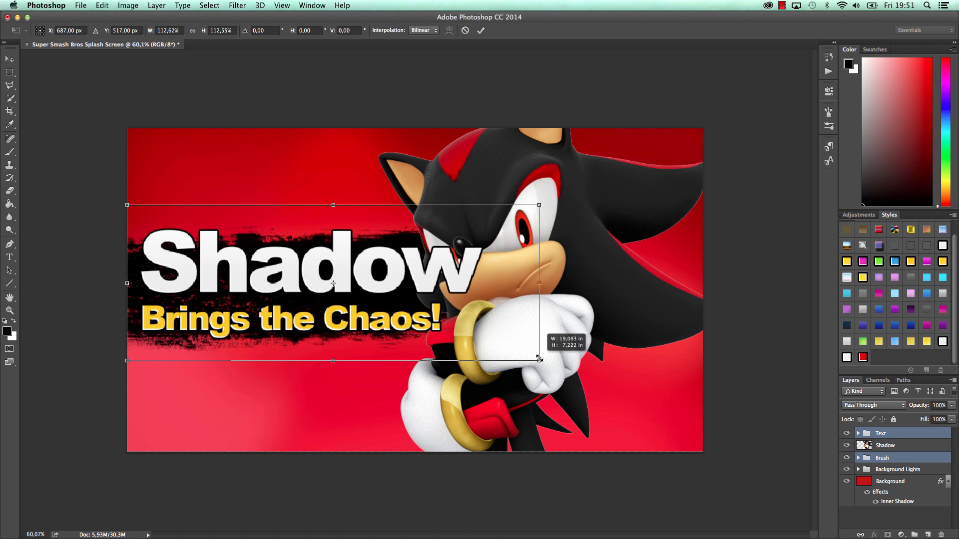
drag(457, 328, 441, 327)
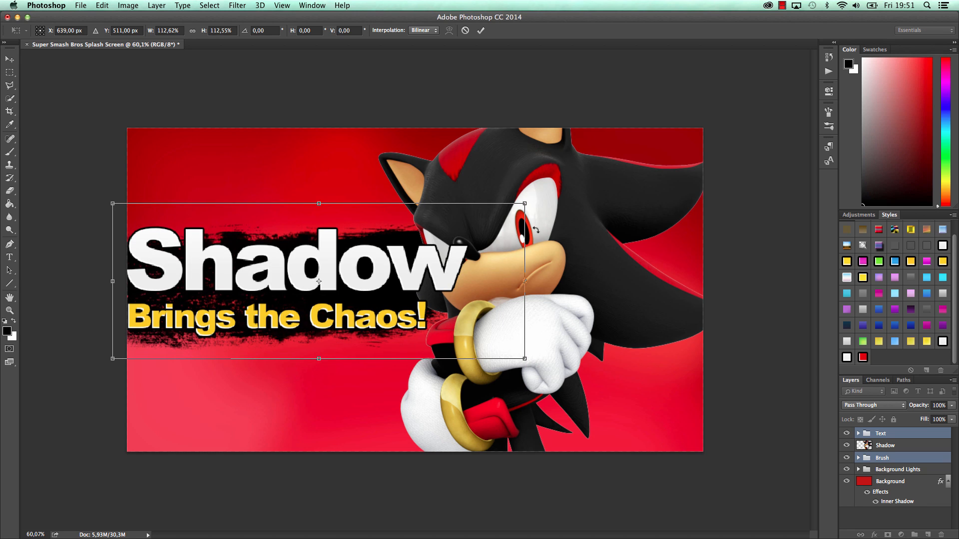
drag(526, 205, 513, 208)
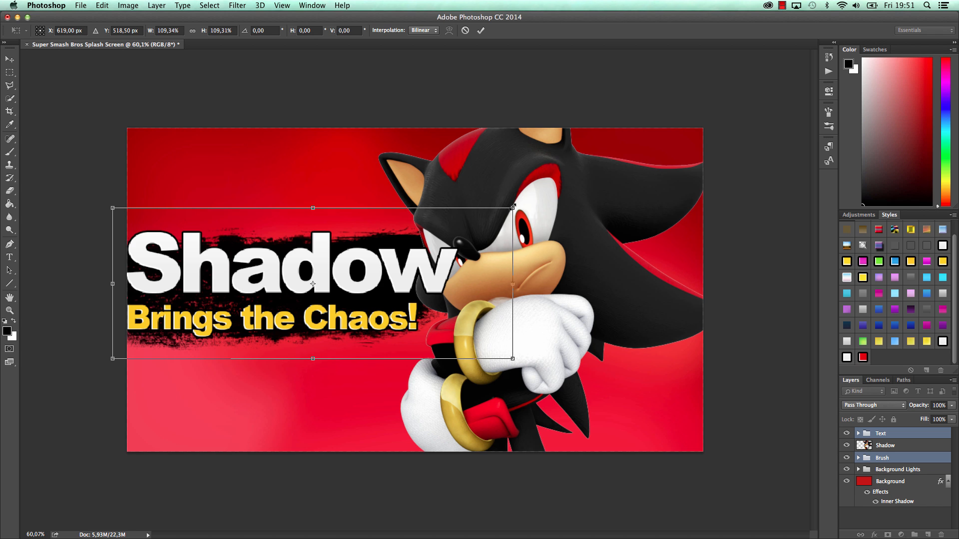
click(481, 31)
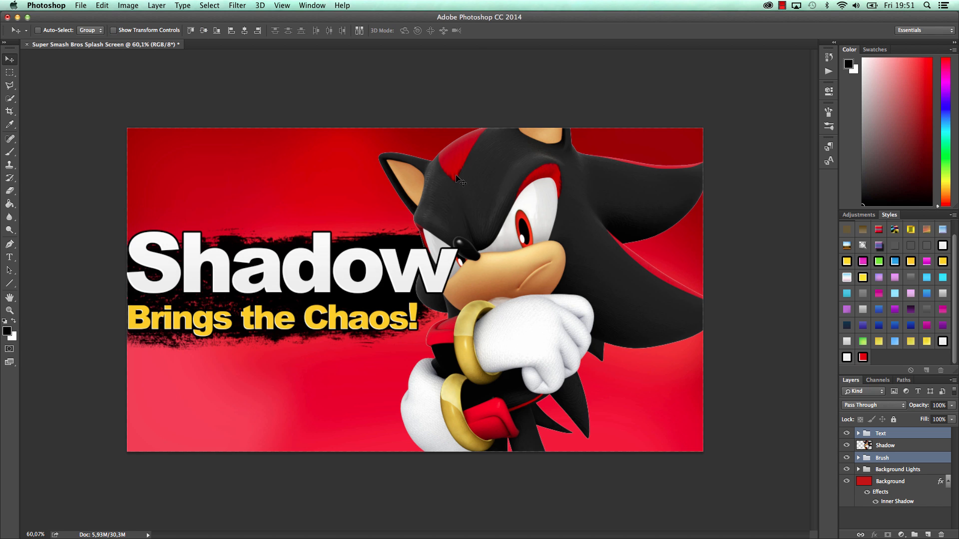
drag(435, 184, 442, 184)
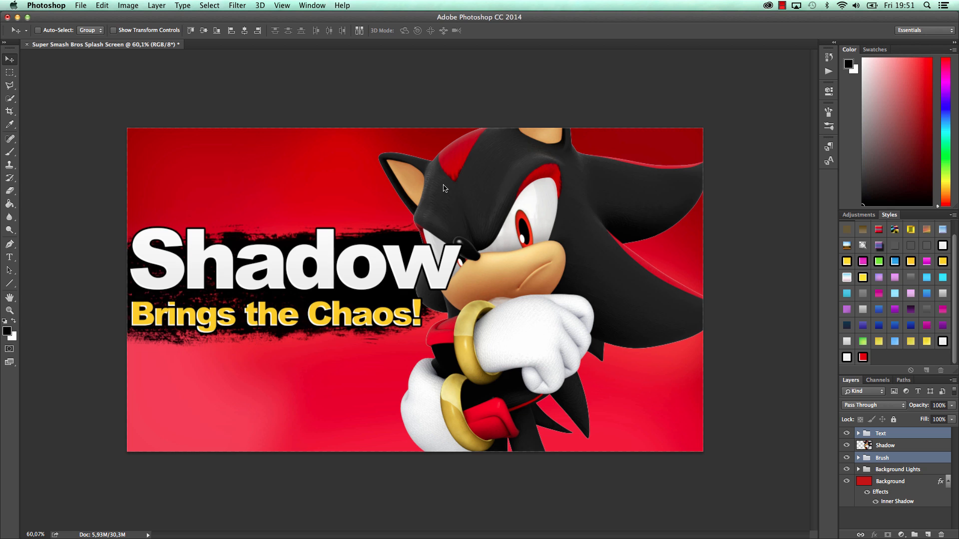
drag(651, 315, 650, 318)
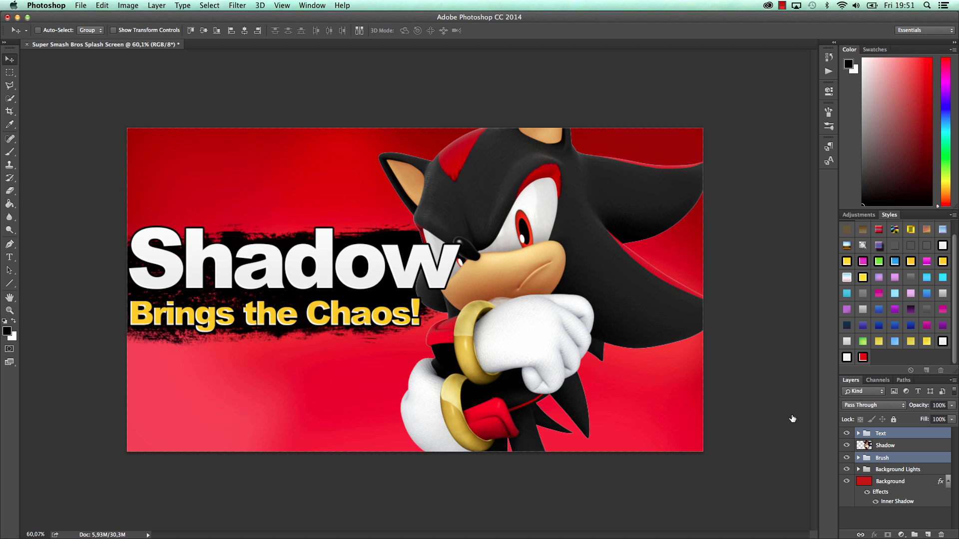
Step: Shift the Shadow character slightly to the right and nudge the Text and Brush groups to match
click(887, 447)
mouse_move(624, 352)
mouse_down()
mouse_move(655, 353)
mouse_move(639, 353)
mouse_up()
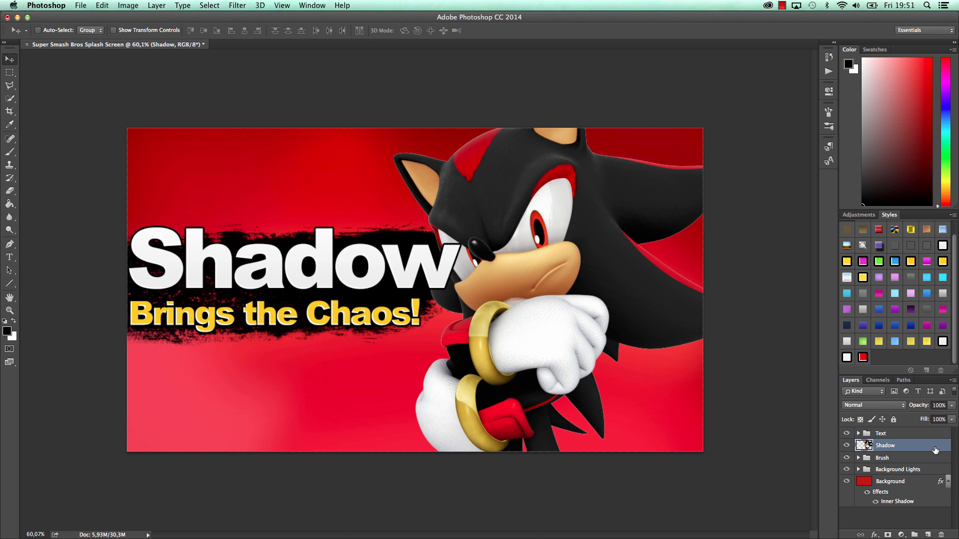
click(910, 458)
super+click(909, 434)
drag(472, 264, 465, 310)
click(915, 513)
click(905, 459)
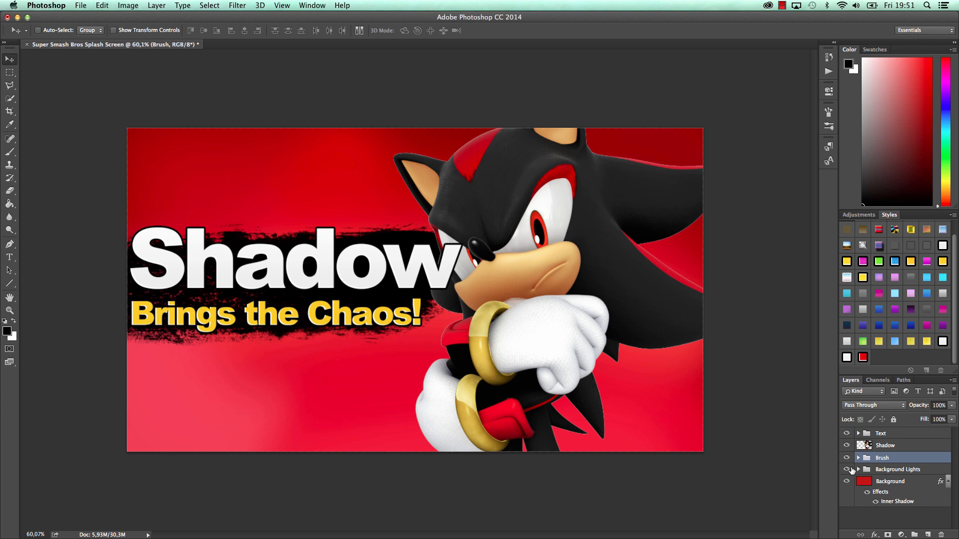
Step: Distort Layer 8 and Layer 7 together by raising their upper-left corner, and shift the strokes slightly down
mouse_move(905, 459)
mouse_down()
mouse_move(909, 446)
mouse_move(906, 462)
mouse_up()
click(858, 458)
click(893, 470)
shift+click(900, 484)
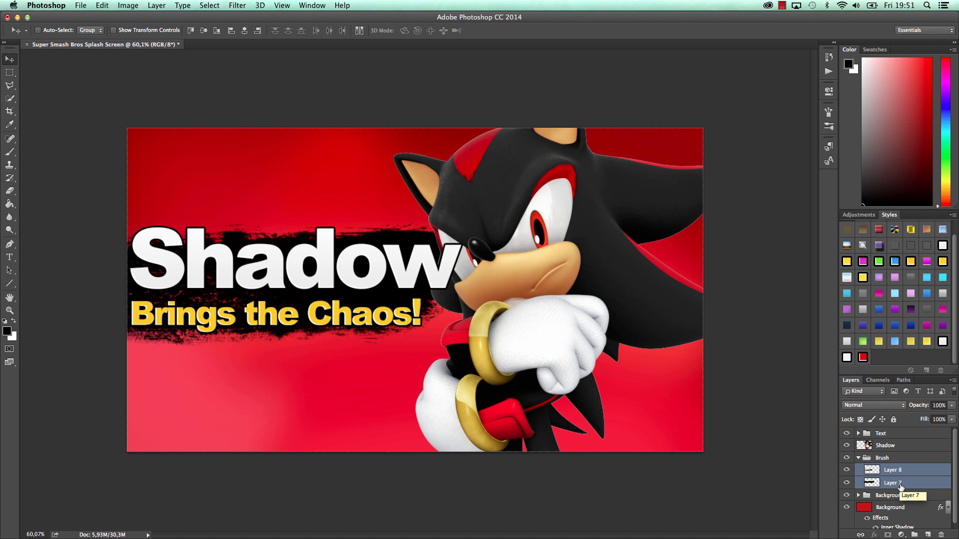
click(901, 470)
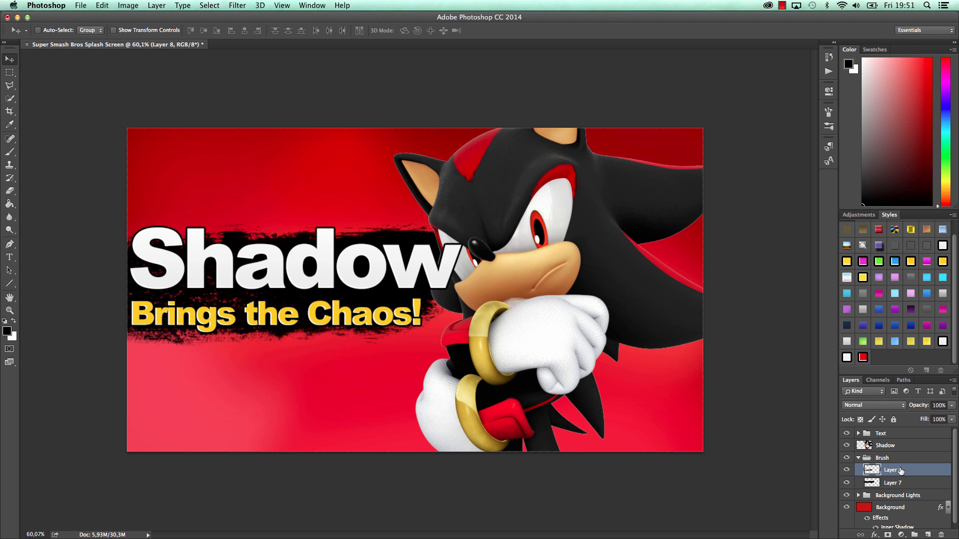
shift+click(902, 484)
click(100, 5)
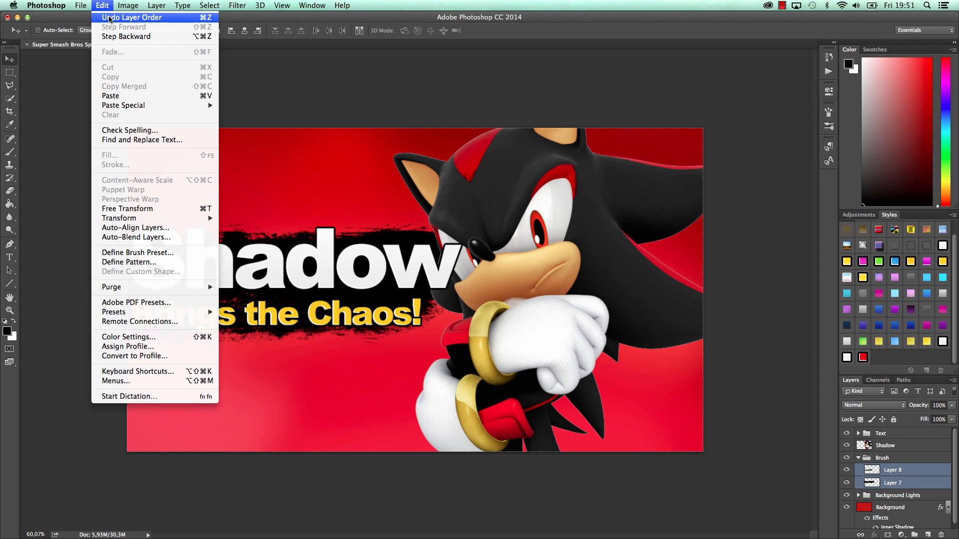
mouse_move(167, 218)
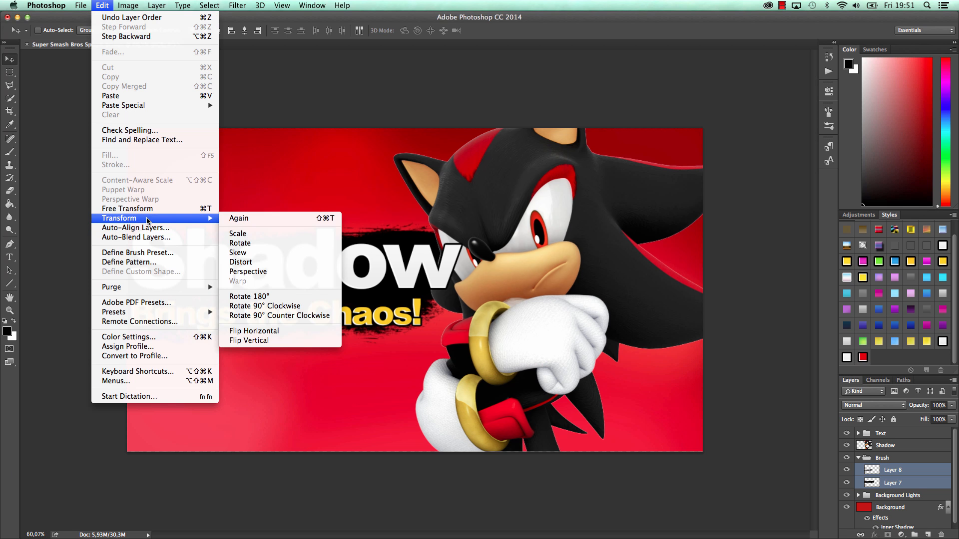
click(249, 263)
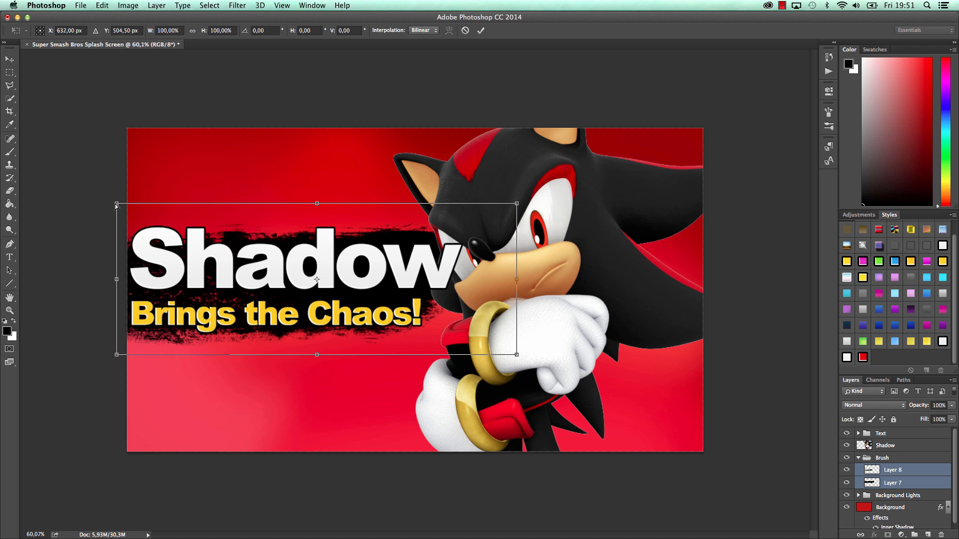
drag(117, 204, 122, 159)
click(481, 30)
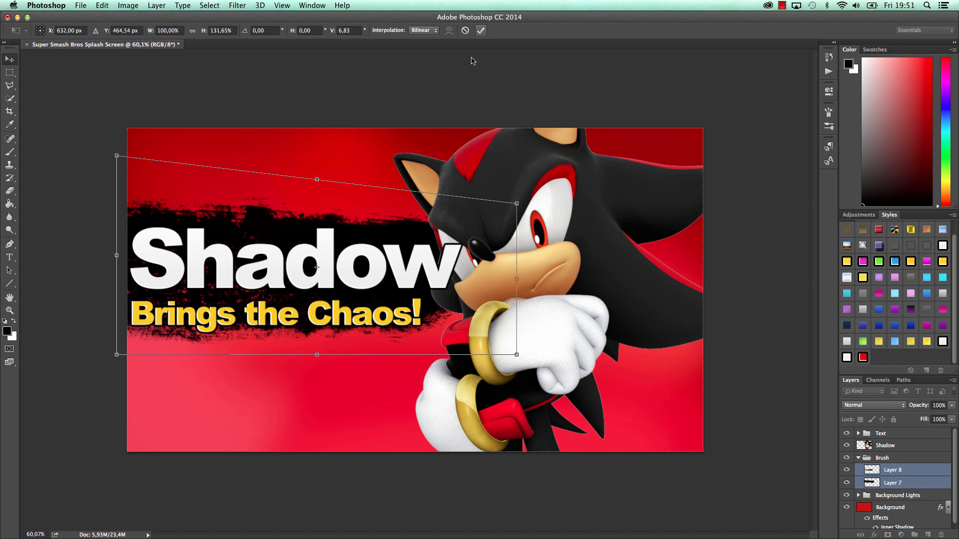
drag(436, 192, 437, 197)
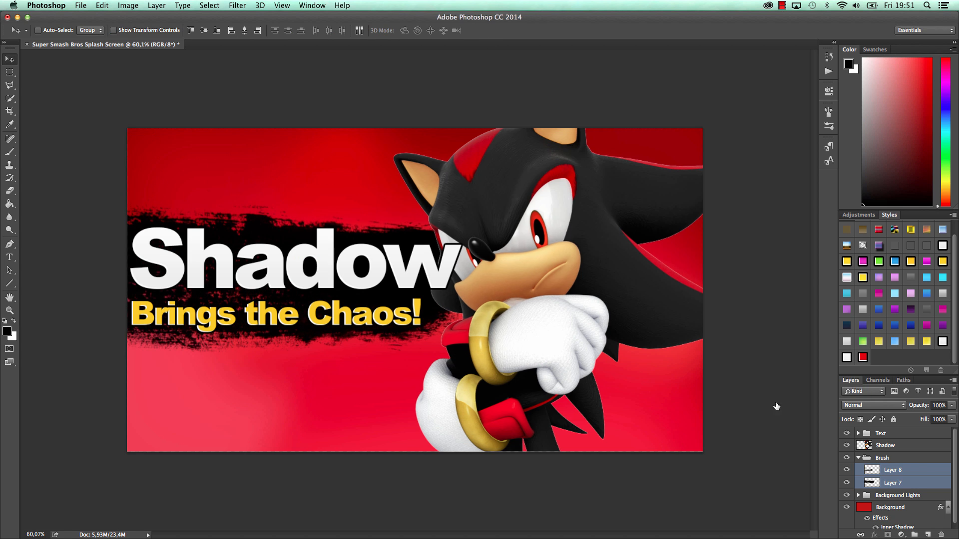
Step: Convert the "Brings the Chaos!" and "Shadow" text layers in the Text group to Smart Objects
click(860, 458)
click(858, 434)
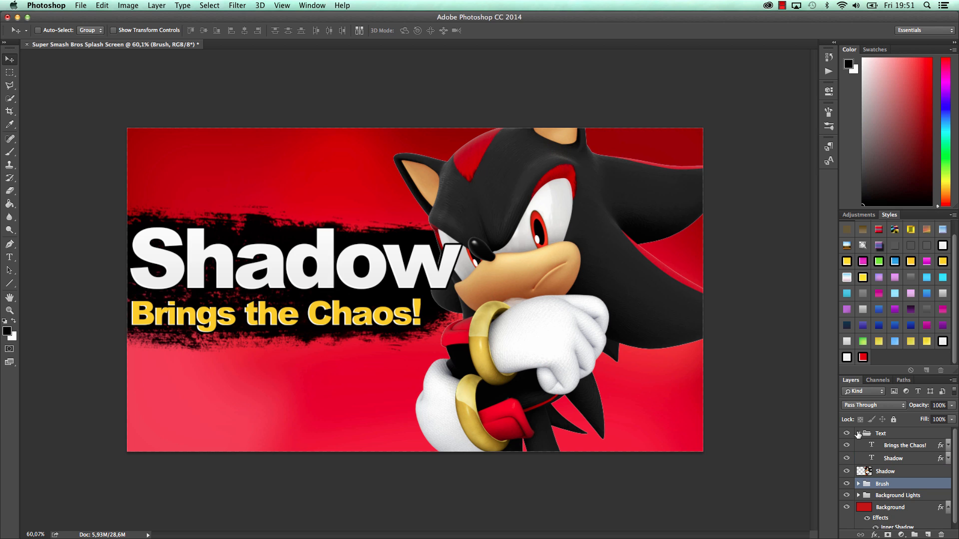
click(879, 446)
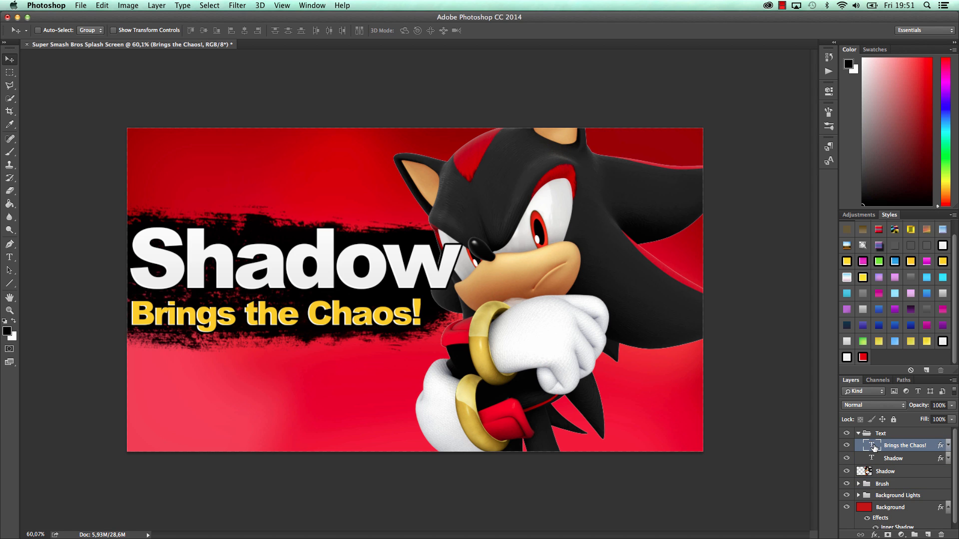
right_click(873, 448)
right_click(890, 447)
right_click(888, 446)
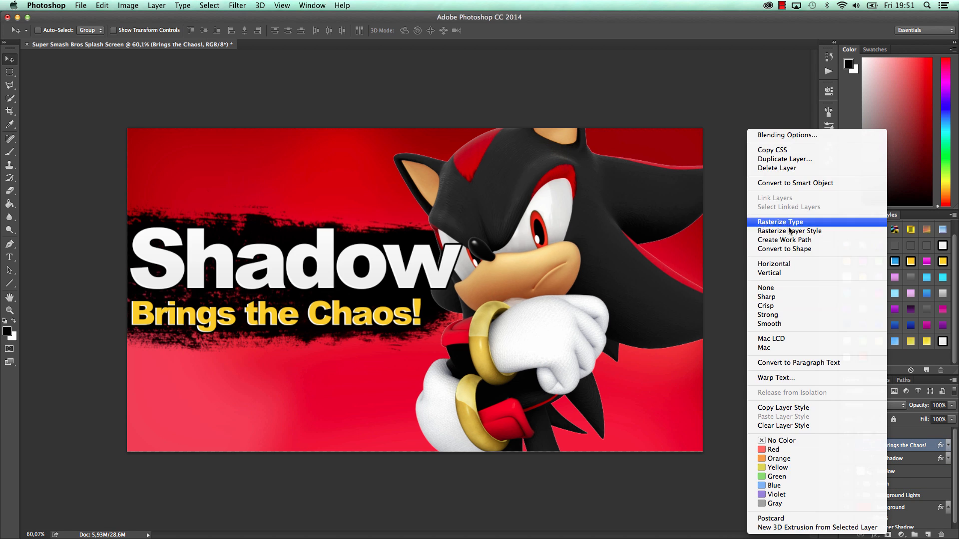
click(799, 183)
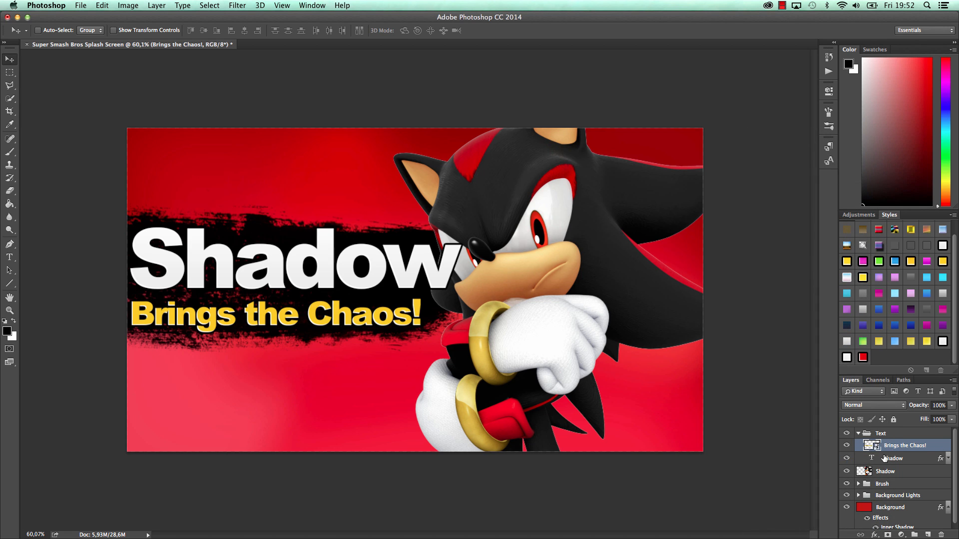
click(892, 459)
right_click(892, 459)
click(798, 185)
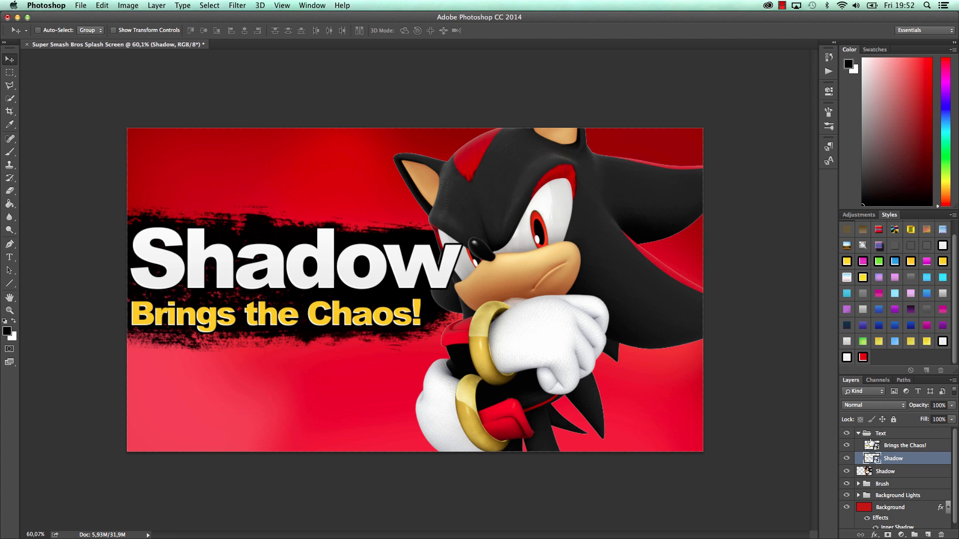
click(886, 446)
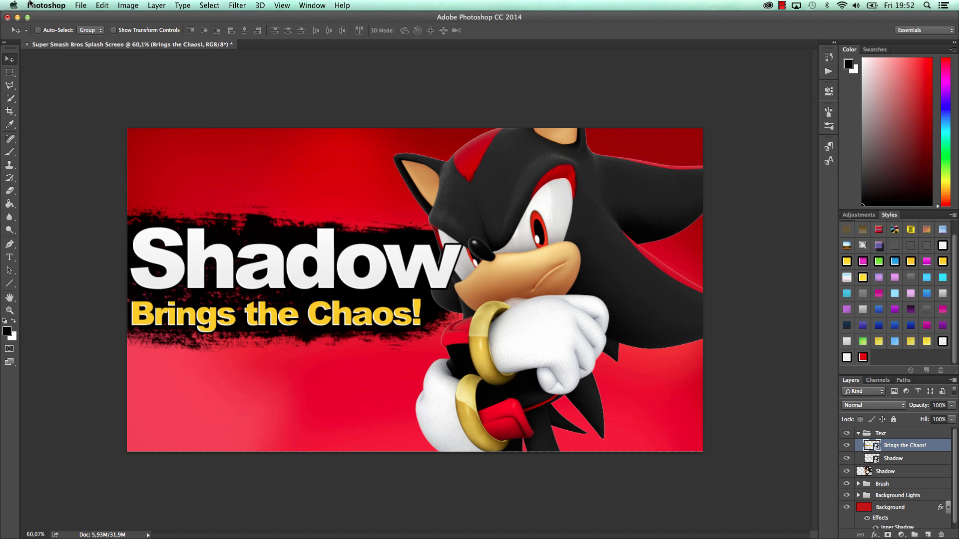
click(102, 5)
mouse_move(152, 218)
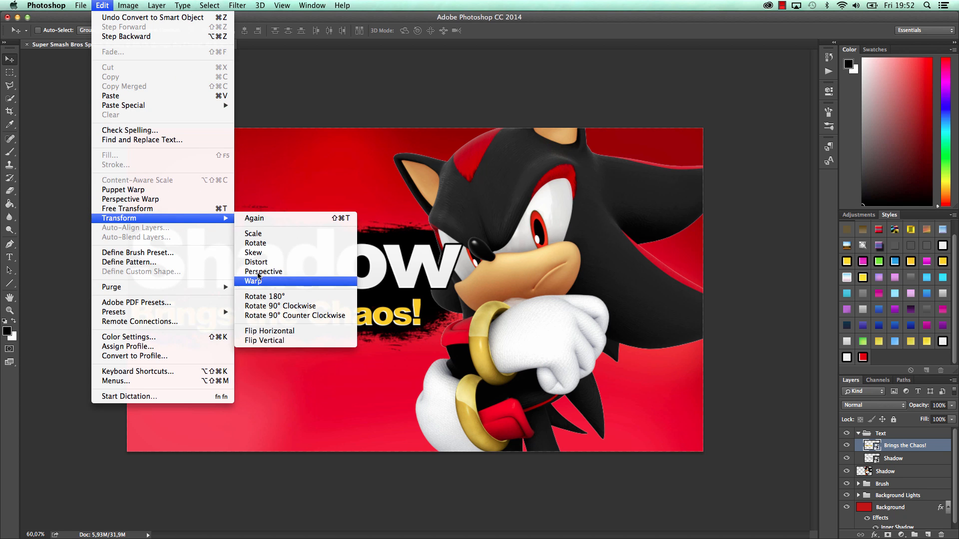
click(258, 279)
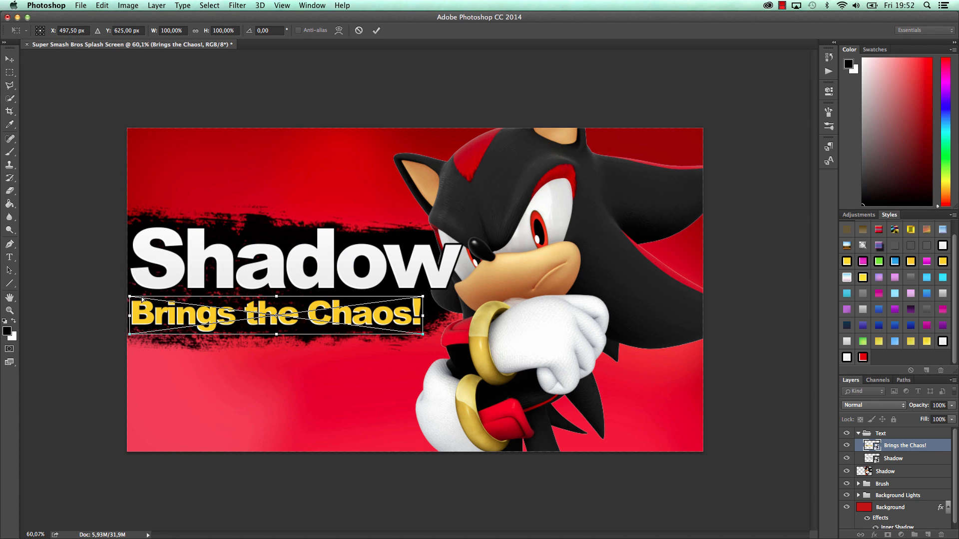
click(377, 30)
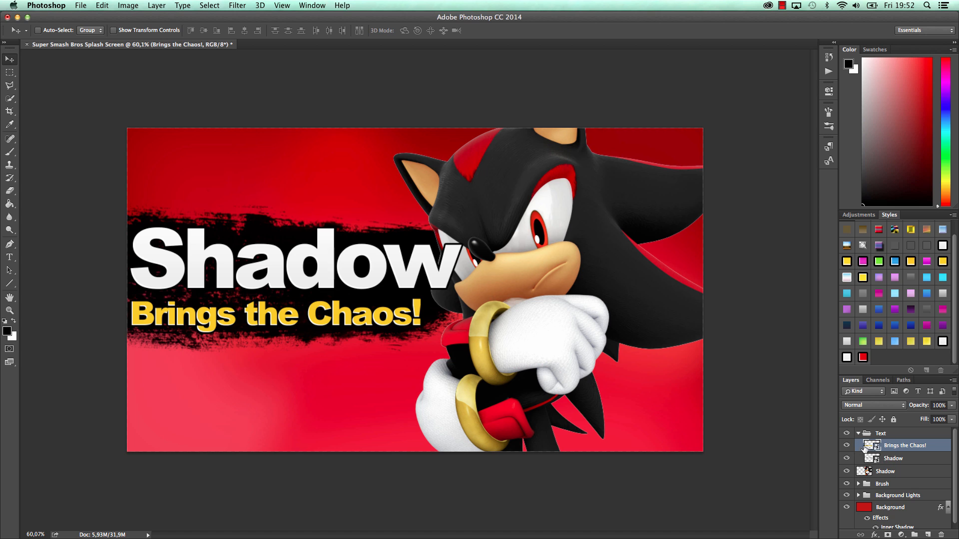
Step: Move the "Brings the Chaos!" layer below the "Shadow" title in the Text group and hide it
drag(864, 449, 869, 460)
click(847, 459)
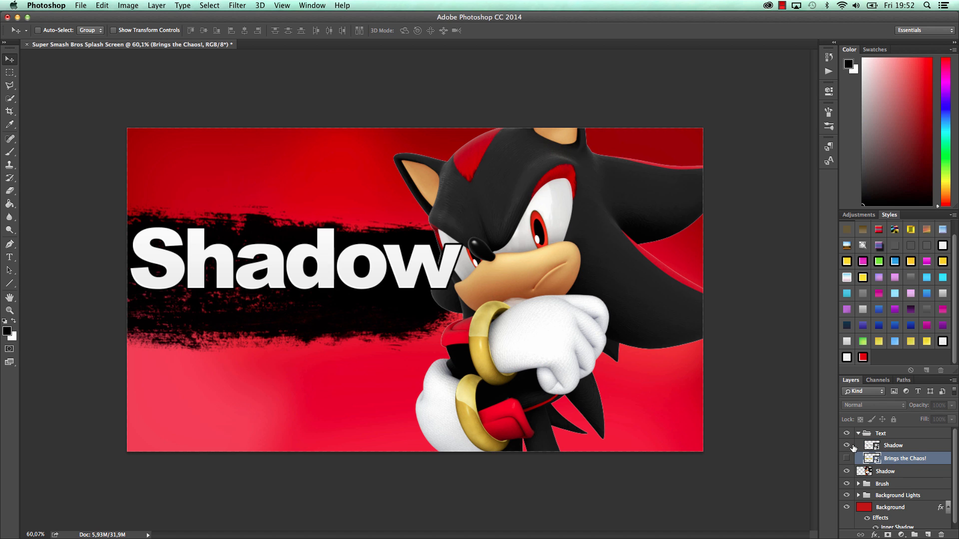
Step: Distort the "Shadow" title layer in the Text group by raising its upper-left corner and pulling its lower-right corner slightly outward
click(853, 448)
click(80, 5)
mouse_move(102, 5)
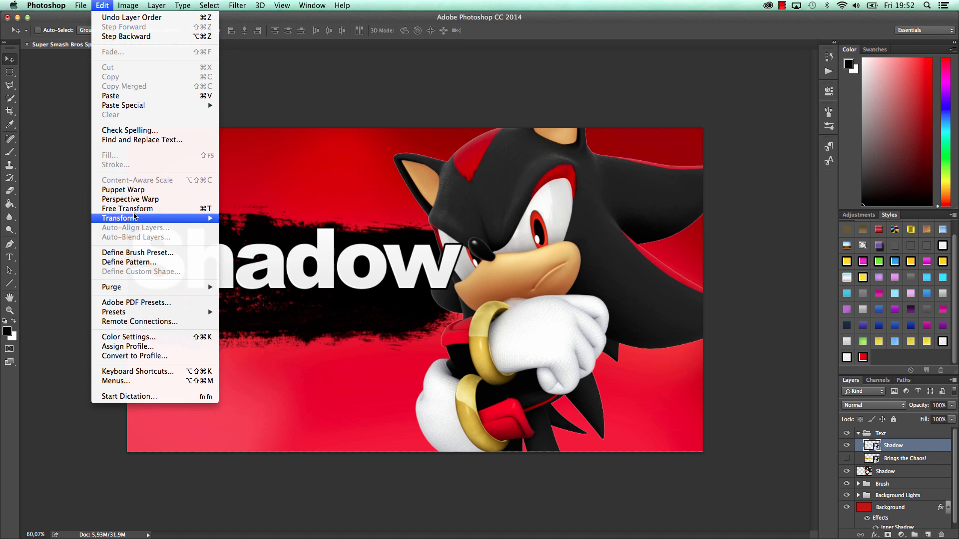
mouse_move(134, 215)
click(248, 265)
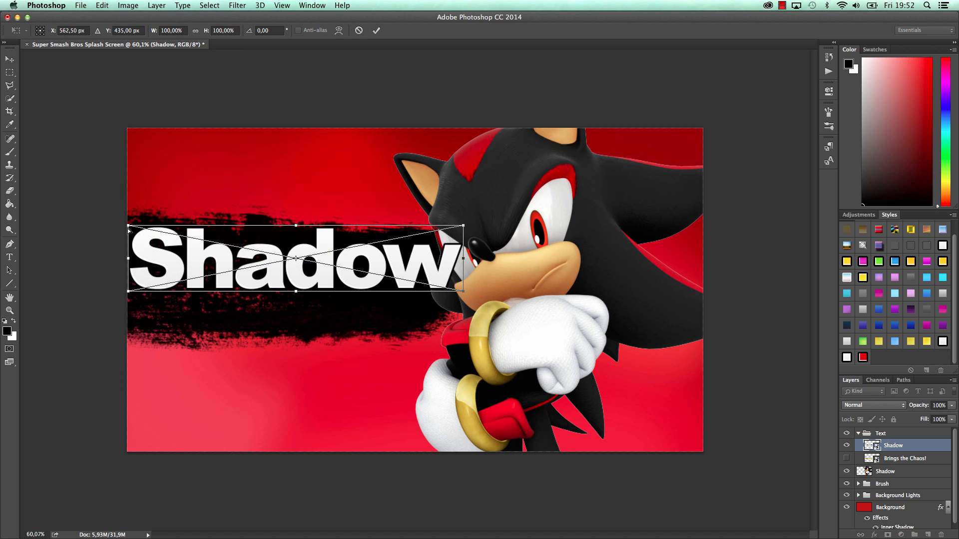
drag(128, 227, 127, 212)
drag(466, 294, 470, 293)
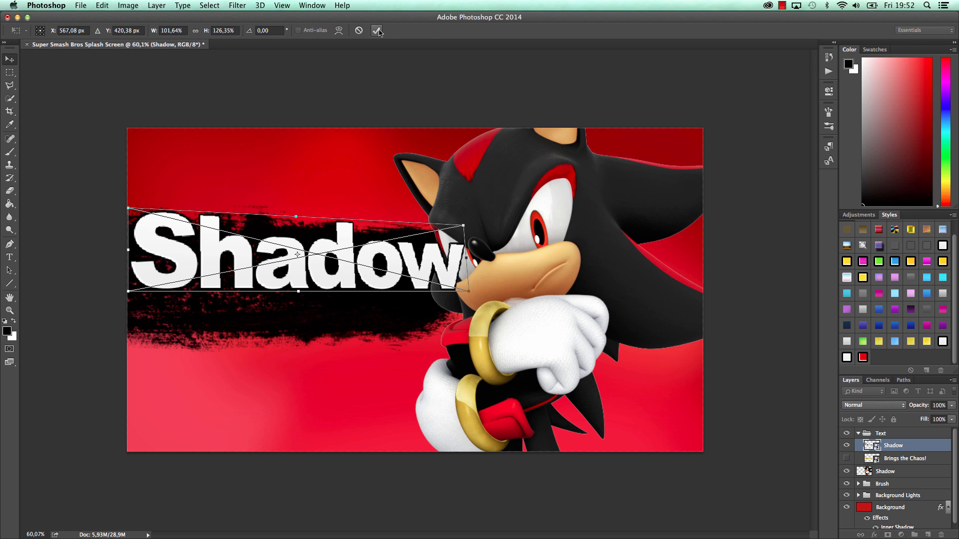
click(376, 30)
Step: Select the "Brings the Chaos!" layer, make it visible, and hide the "Shadow" title layer in the Text group
click(905, 458)
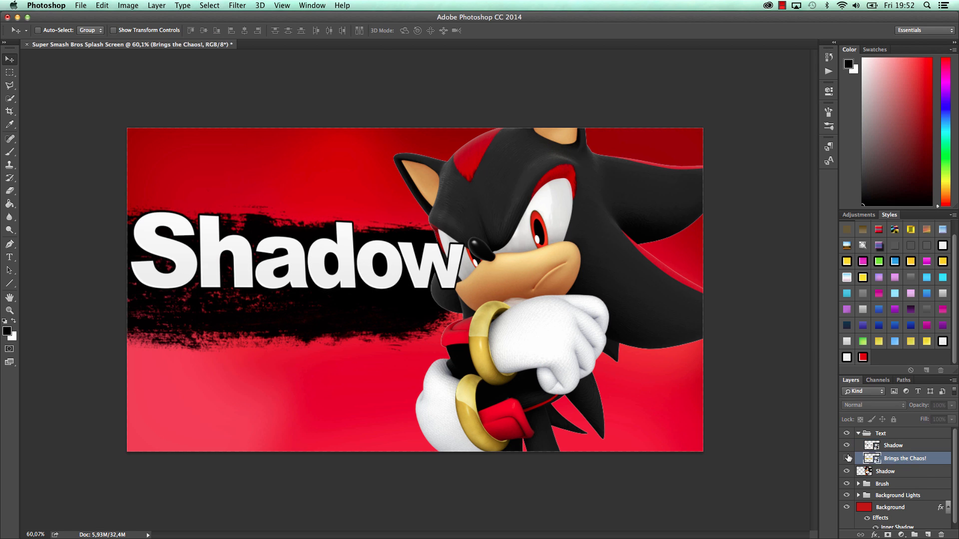
click(847, 458)
click(846, 446)
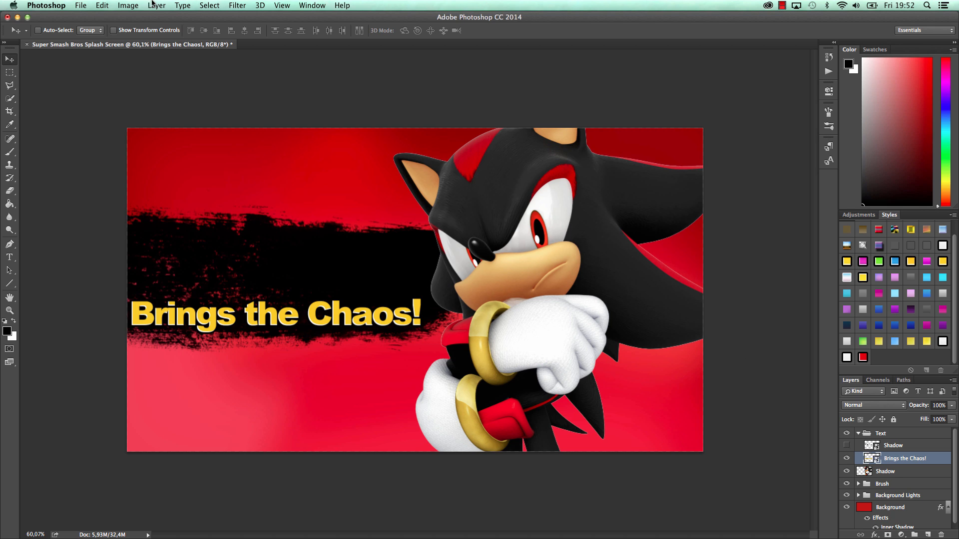
click(847, 445)
click(846, 458)
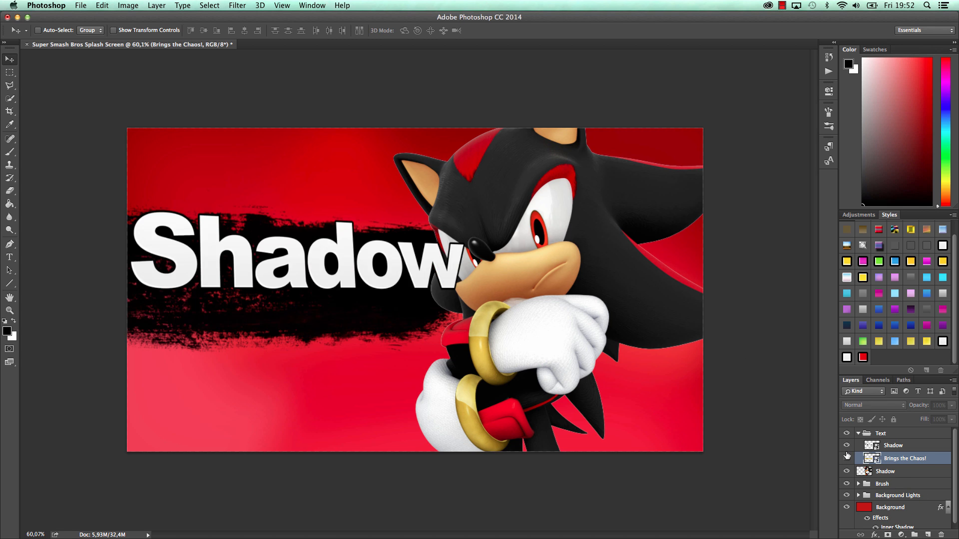
click(847, 445)
click(846, 458)
Step: Try distorting the "Brings the Chaos!" text by raising its upper-left corner and pulling its lower-right corner slightly outward
click(80, 5)
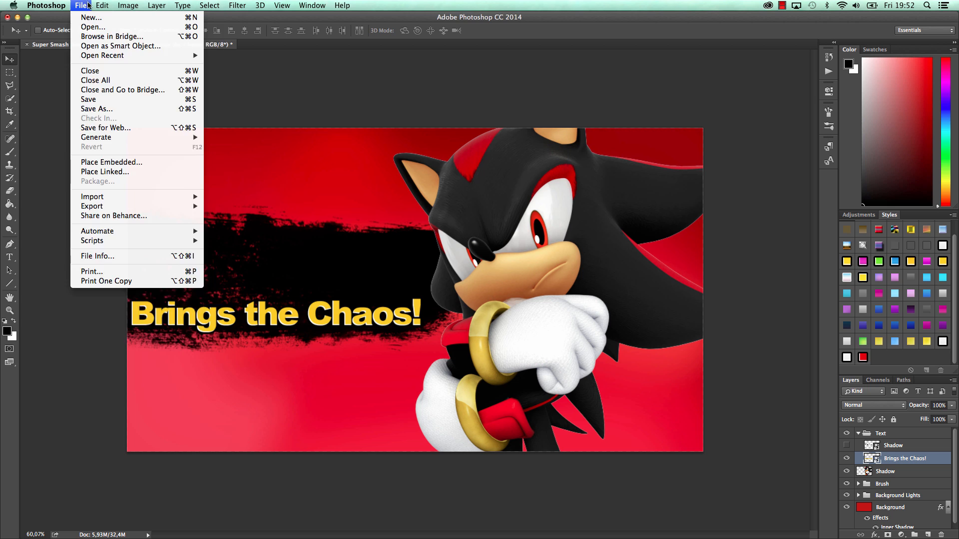
mouse_move(102, 5)
mouse_move(141, 218)
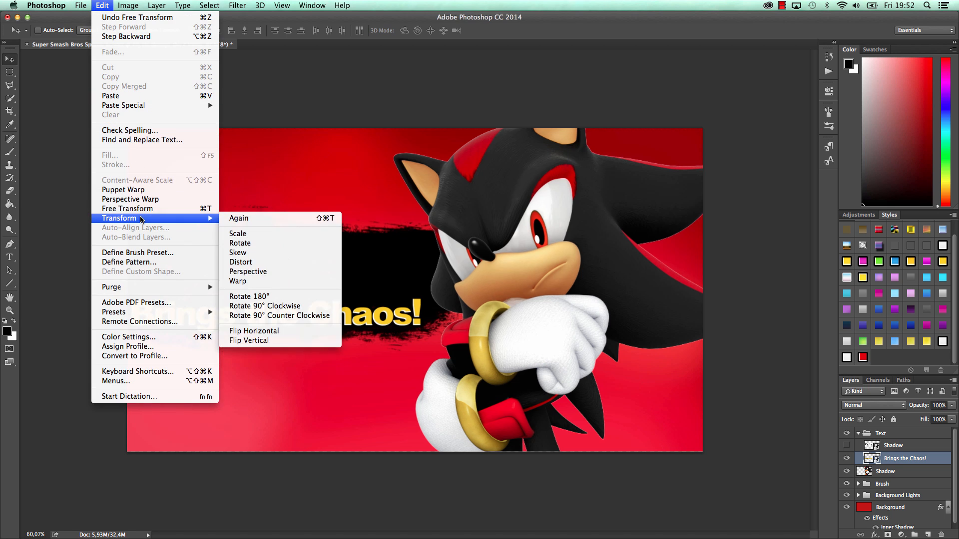
click(277, 262)
drag(129, 296, 130, 289)
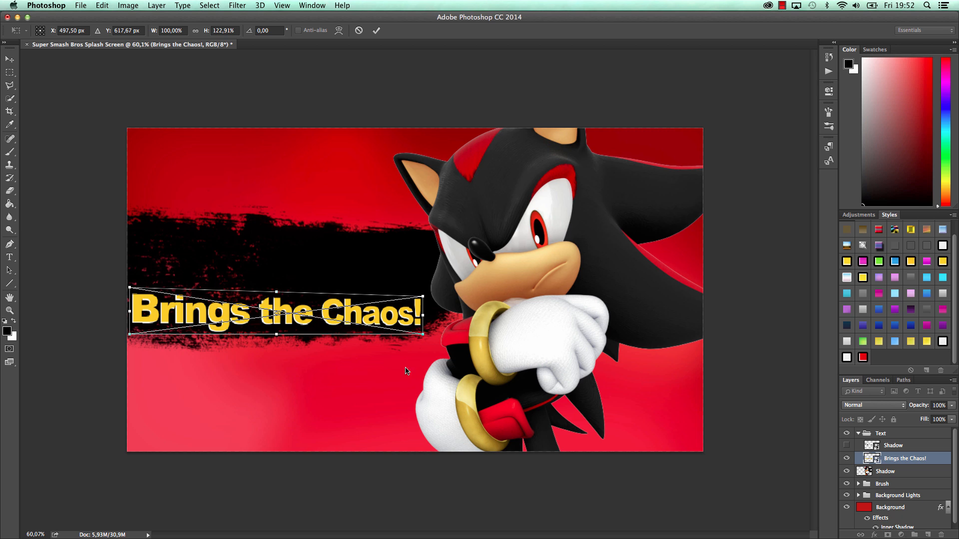
drag(425, 335, 428, 338)
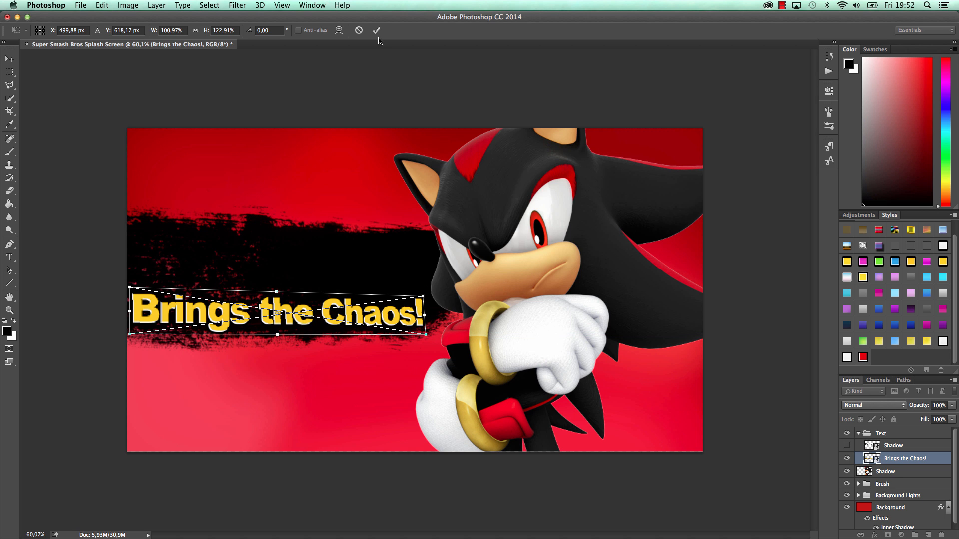
click(376, 31)
Step: Show the "Shadow" title again, undo the distortion of "Brings the Chaos!" and reselect that layer
click(847, 445)
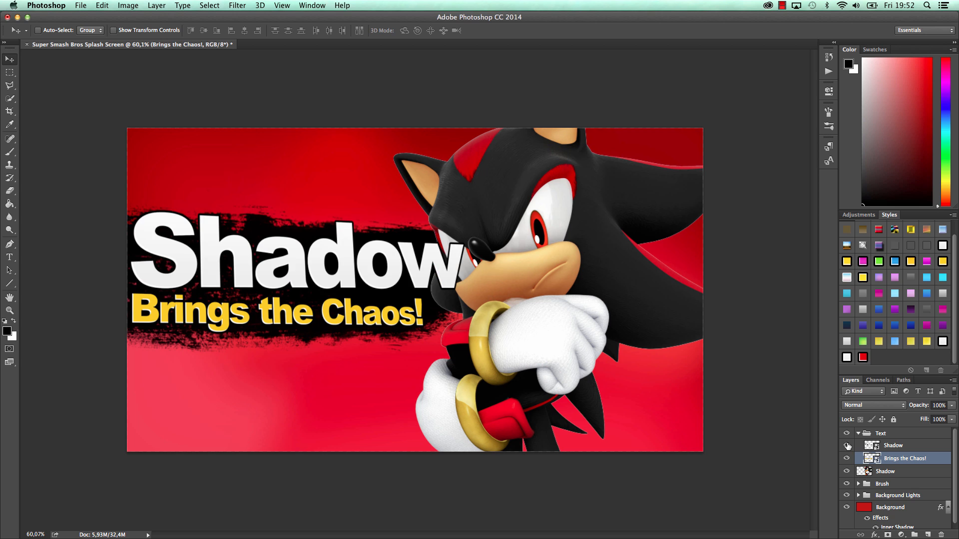
key(alt+super+z)
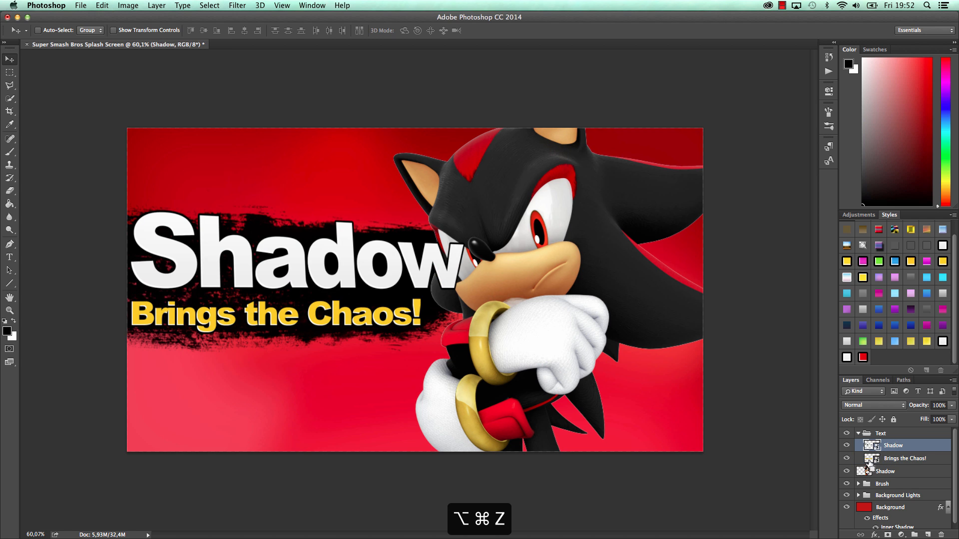
click(892, 458)
click(80, 5)
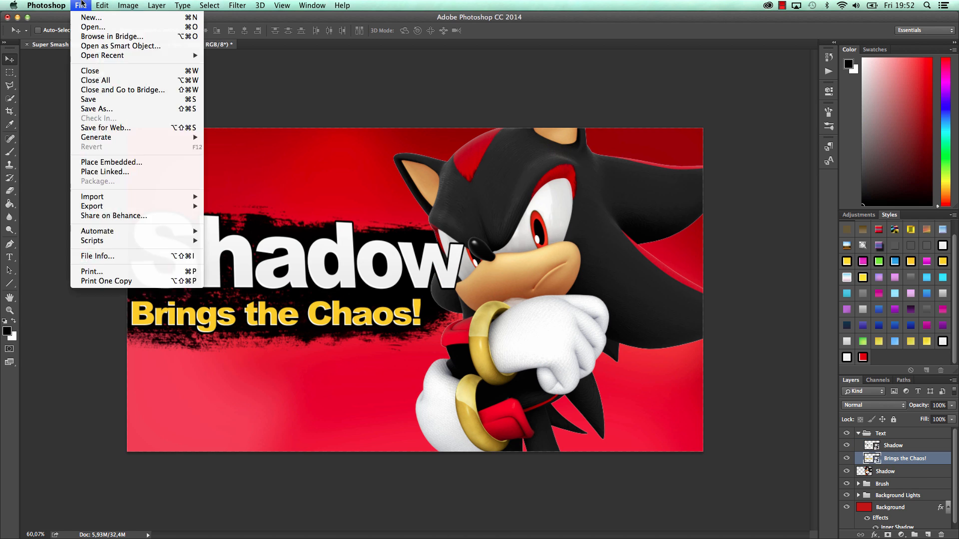
mouse_move(127, 5)
mouse_move(162, 221)
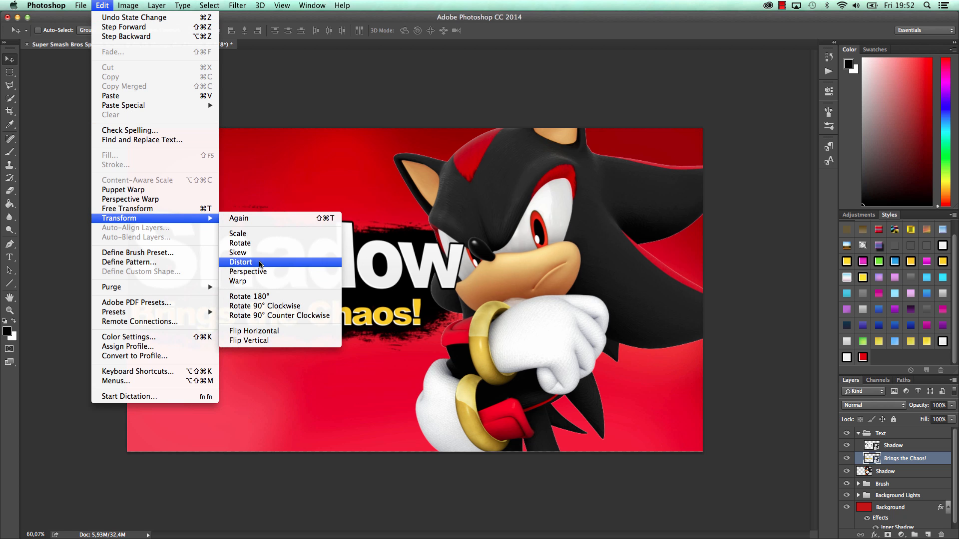
click(258, 257)
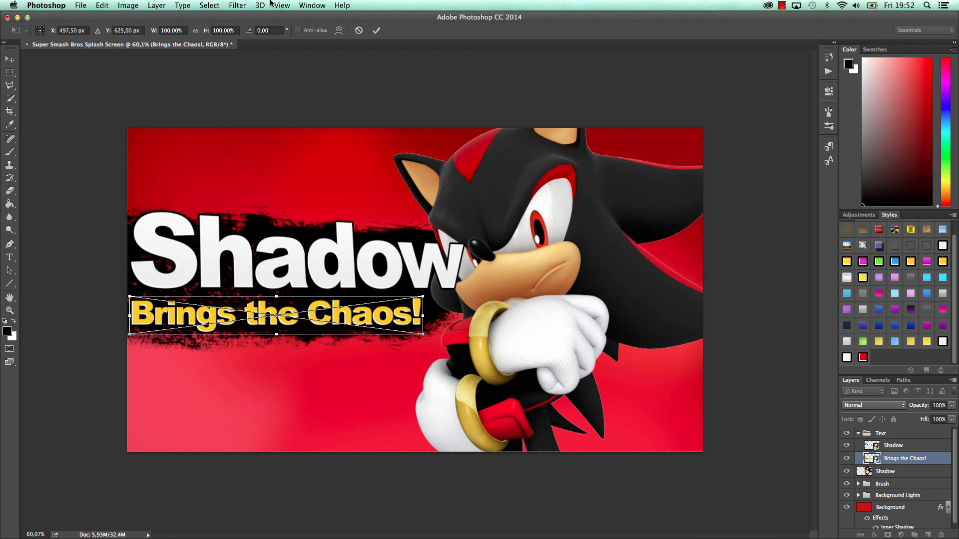
click(356, 30)
Step: Distort "Brings the Chaos!" to about 124% height by raising its upper-left corner, and extend its lower-right corner slightly outward
click(102, 5)
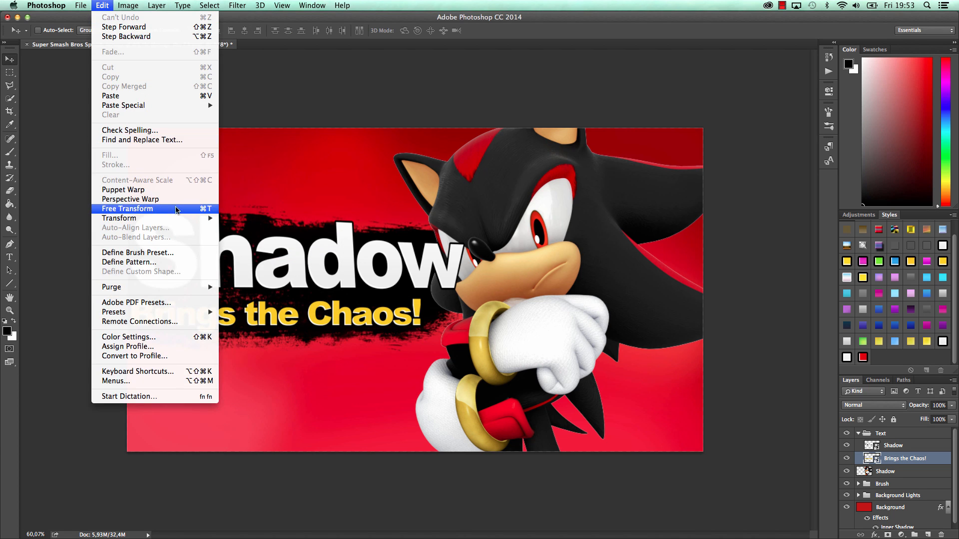
mouse_move(176, 219)
click(241, 262)
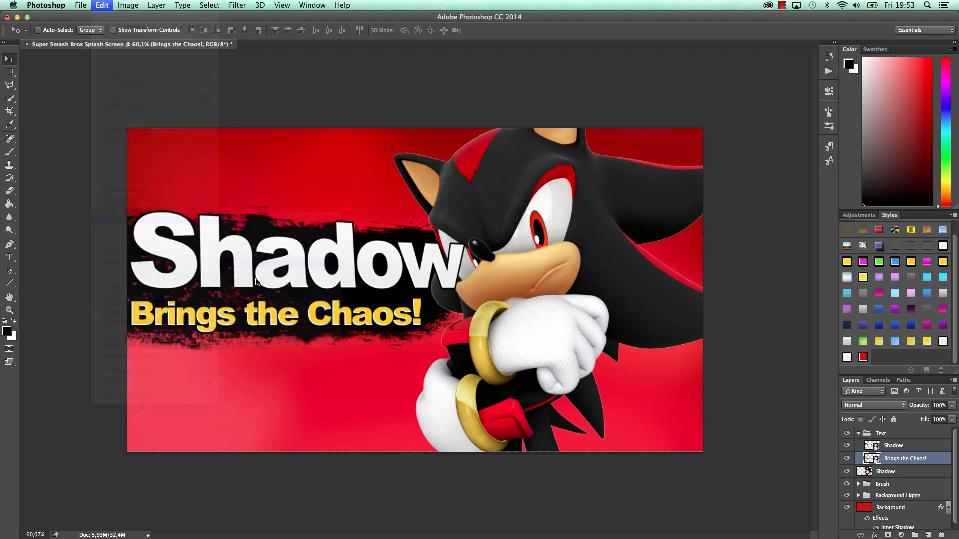
drag(134, 295, 131, 289)
drag(422, 339, 428, 338)
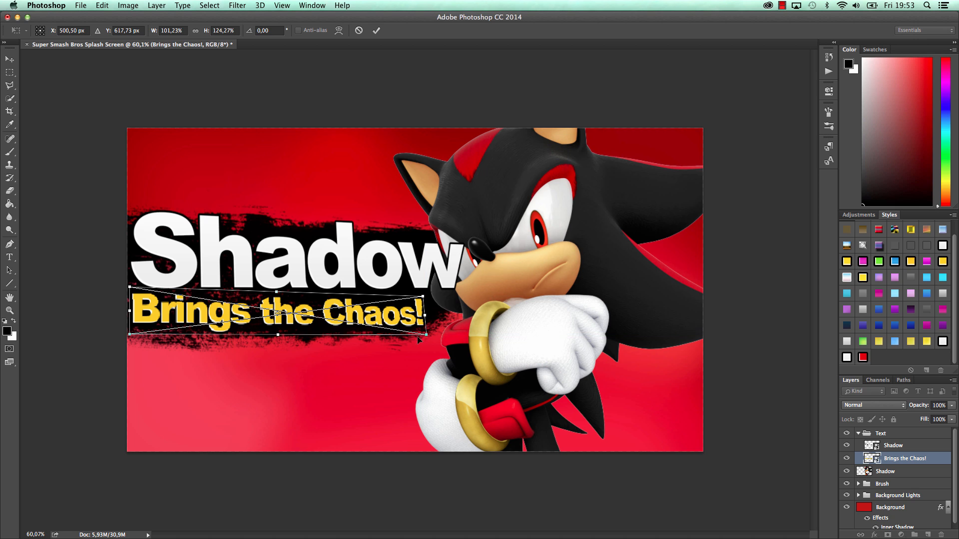
click(377, 31)
Step: Rotate the "Brings the Chaos!" text counterclockwise by about 0.8° with Free Transform
key(super+t)
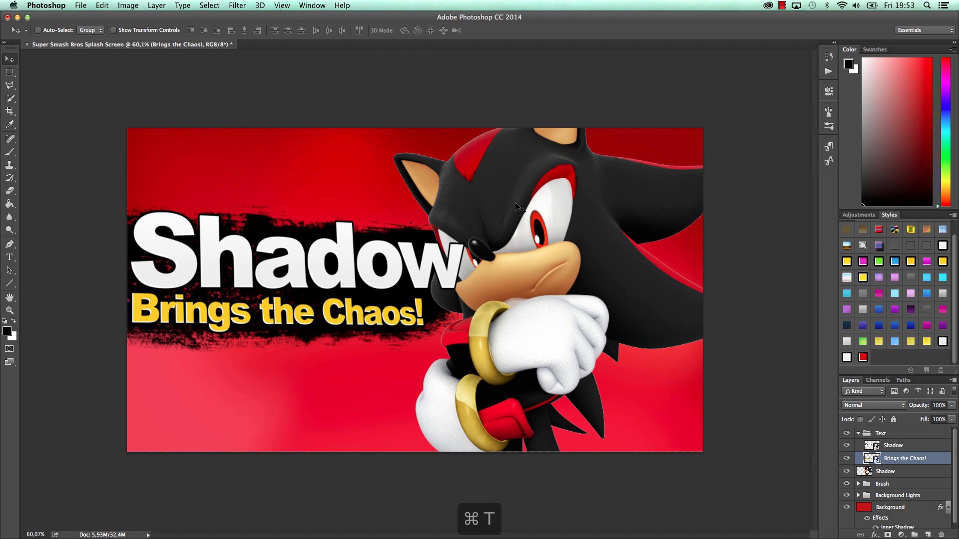
drag(524, 208, 524, 205)
drag(524, 204, 524, 204)
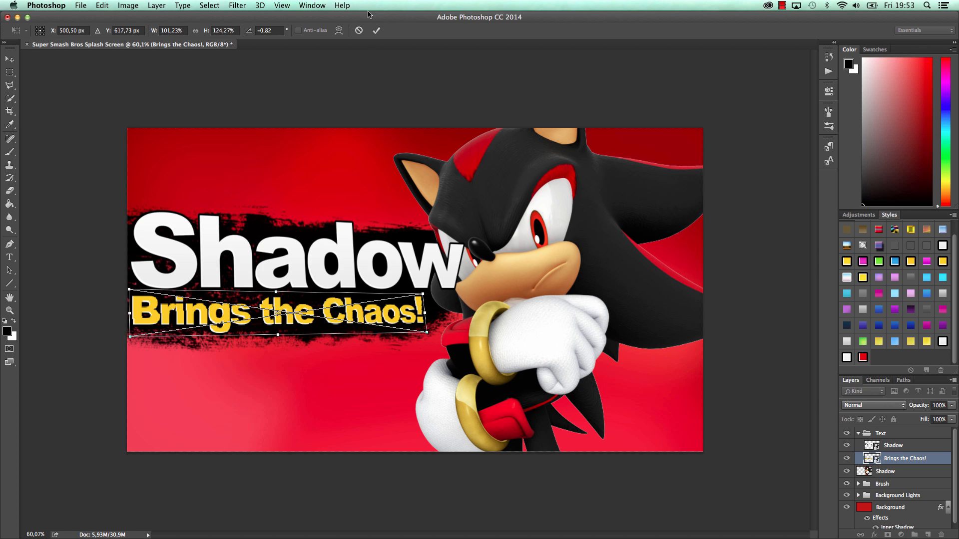
click(376, 30)
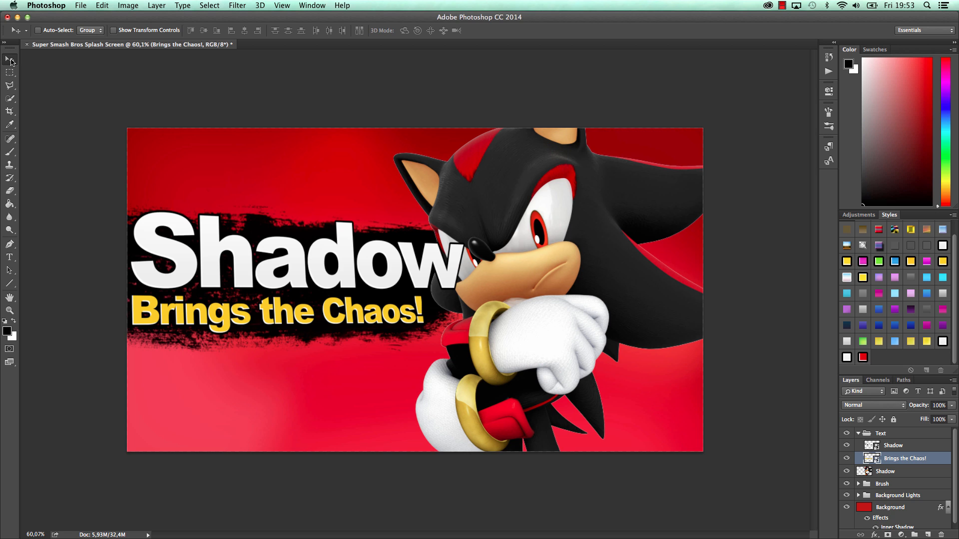
Step: Nudge the "Brings the Chaos!" text a few pixels down and slightly to the right beneath the "Shadow" title
key(Down)
key(Down)
key(Down)
key(Down)
key(Down)
key(Down)
key(Right)
key(Right)
key(Right)
key(Right)
key(Right)
key(Right)
key(Right)
key(Right)
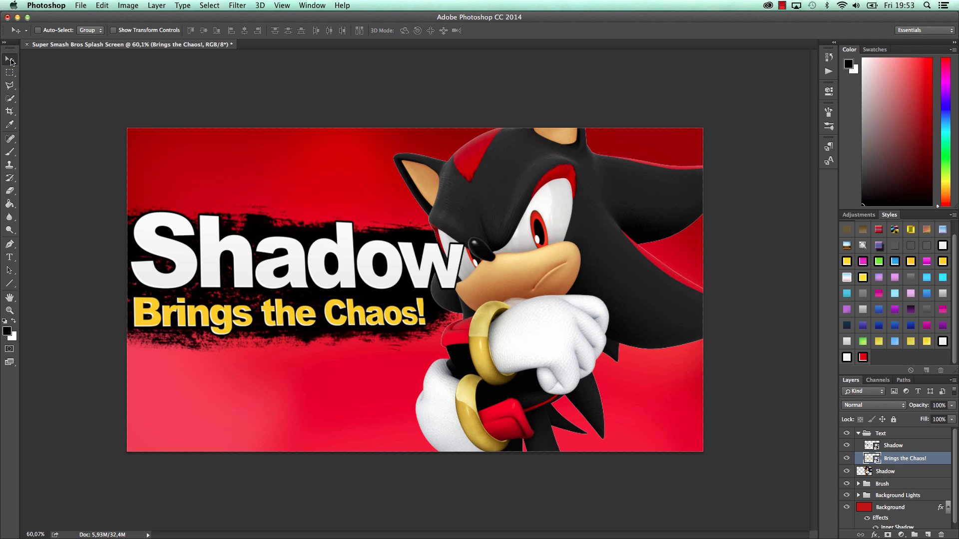
key(Right)
key(Right)
key(Right)
key(Left)
key(Left)
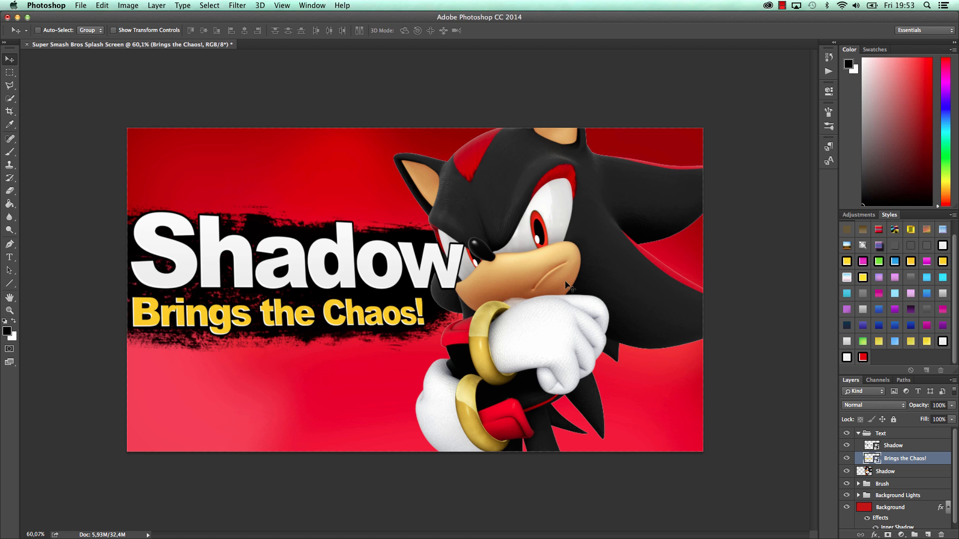
Step: Collapse the Text group, expand the Brush group, and select Layer 8, identifying its stroke by toggling its visibility
click(858, 433)
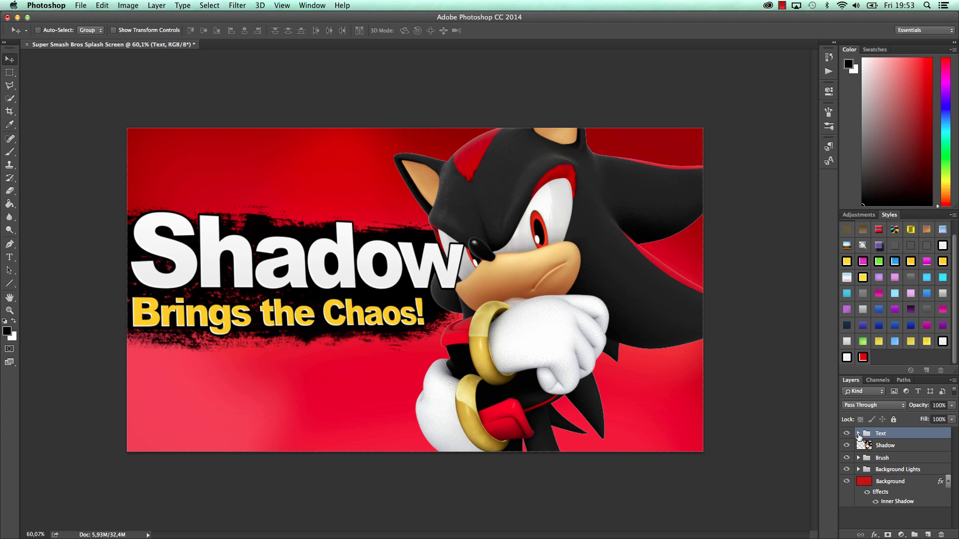
click(858, 458)
click(899, 484)
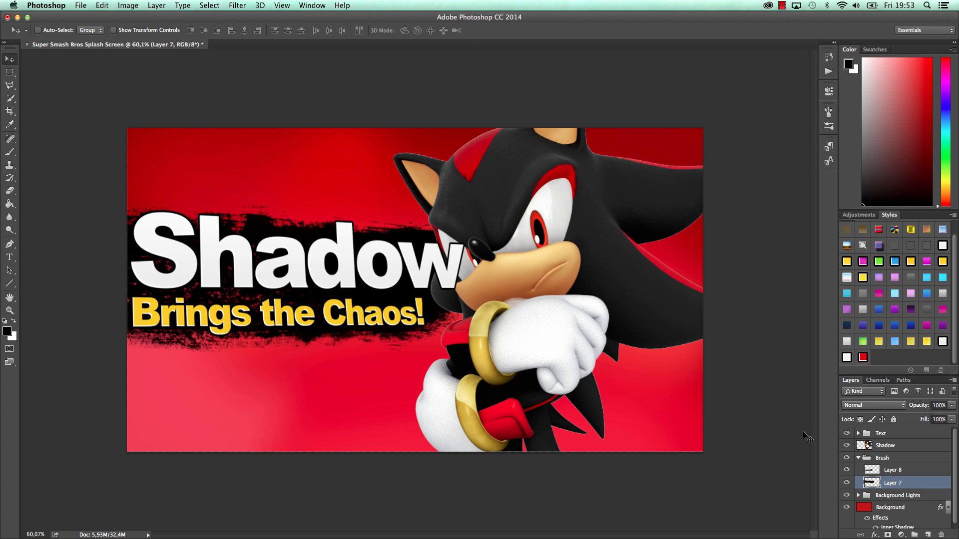
click(848, 469)
click(896, 470)
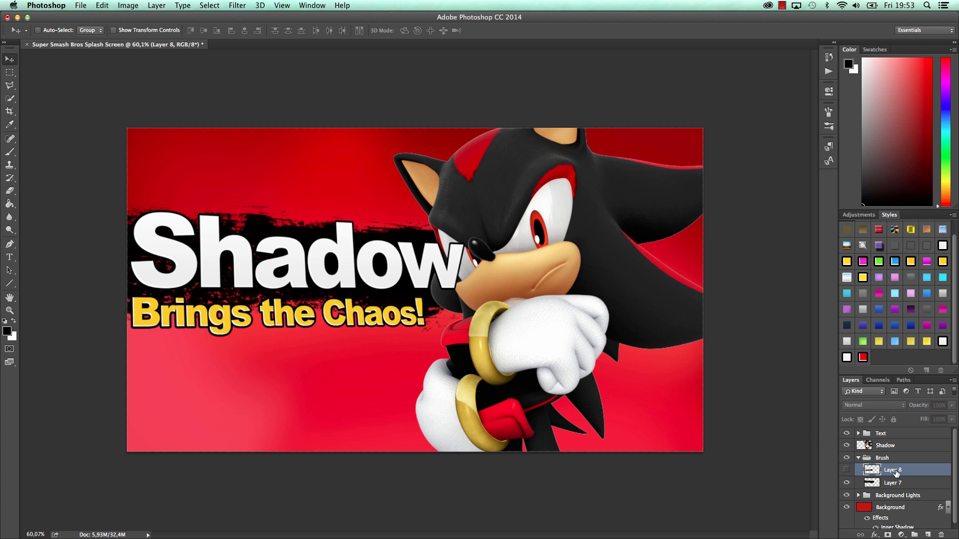
click(848, 469)
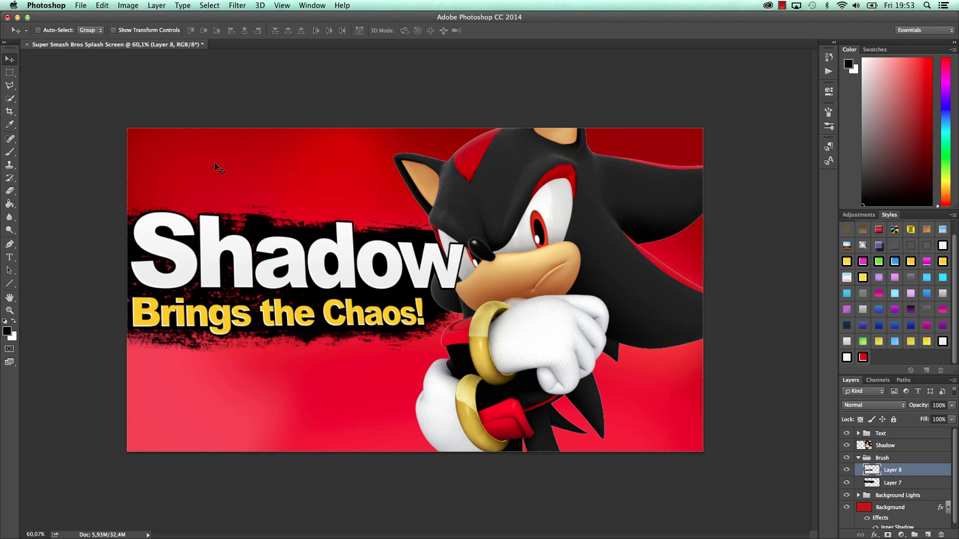
Step: Compress the Layer 8 stroke vertically to about 73% height and position it behind the "Brings the Chaos!" text
drag(239, 179, 241, 190)
key(super+t)
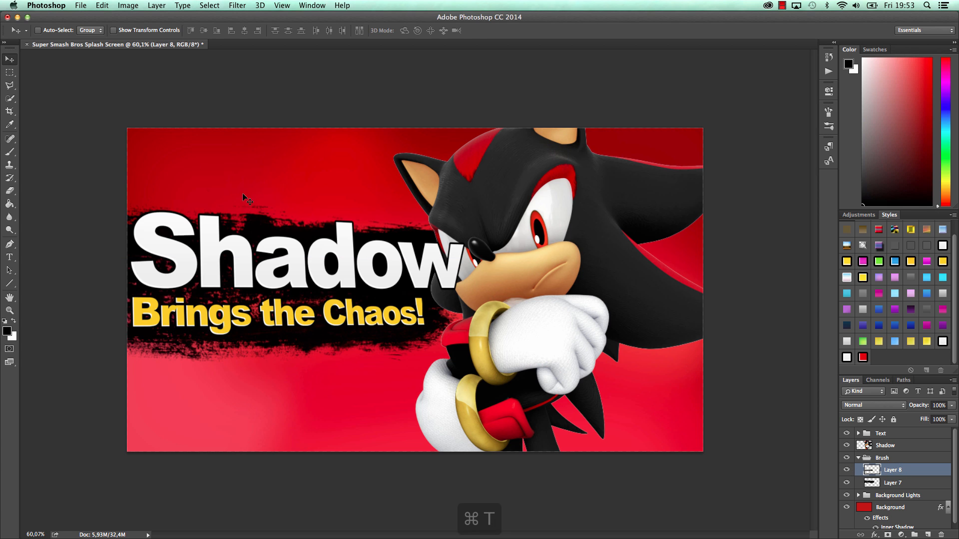
drag(295, 372, 294, 344)
drag(329, 313, 330, 319)
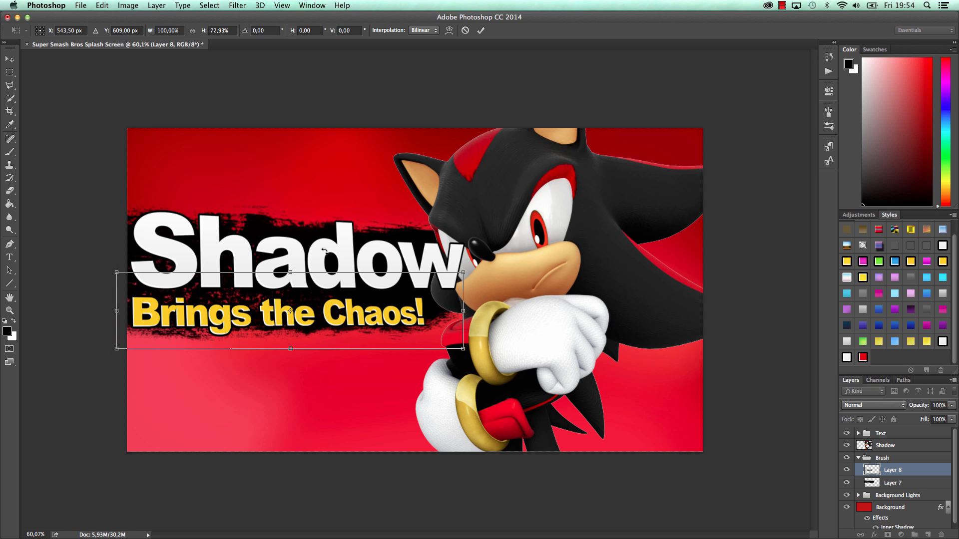
click(481, 30)
Step: Compress the Layer 7 stroke vertically from its upper and lower edges and reposition it behind both text lines
click(897, 481)
key(super+t)
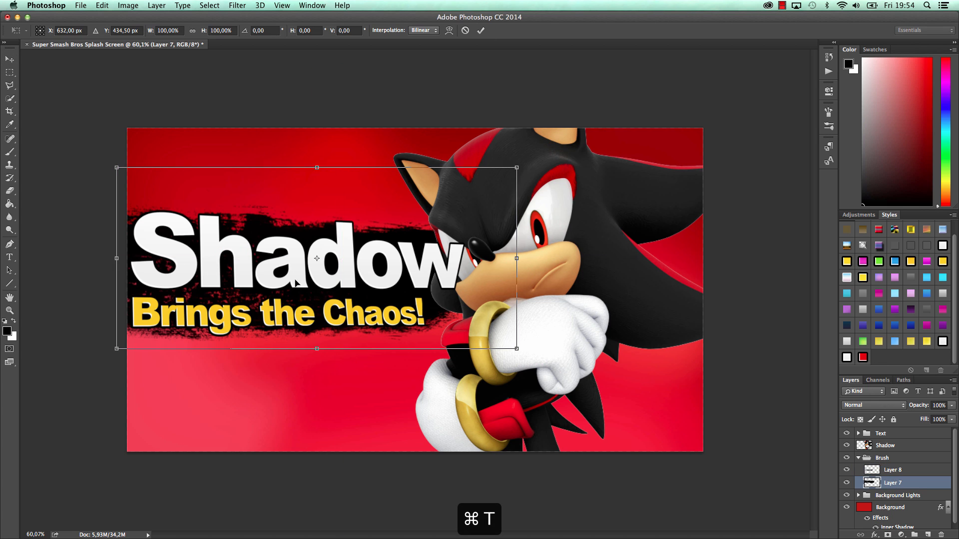
drag(318, 165, 318, 195)
drag(352, 257, 351, 244)
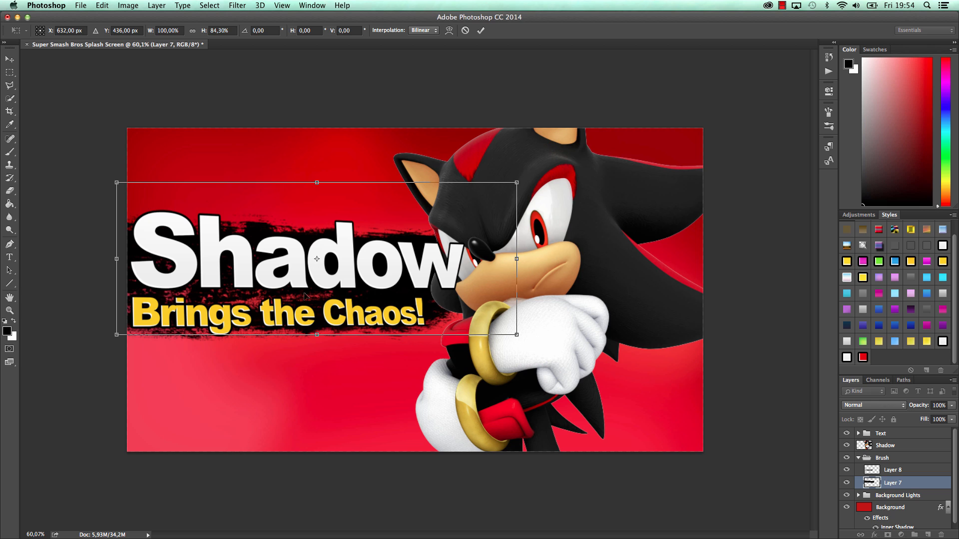
drag(324, 334, 319, 328)
drag(354, 273, 354, 275)
click(481, 30)
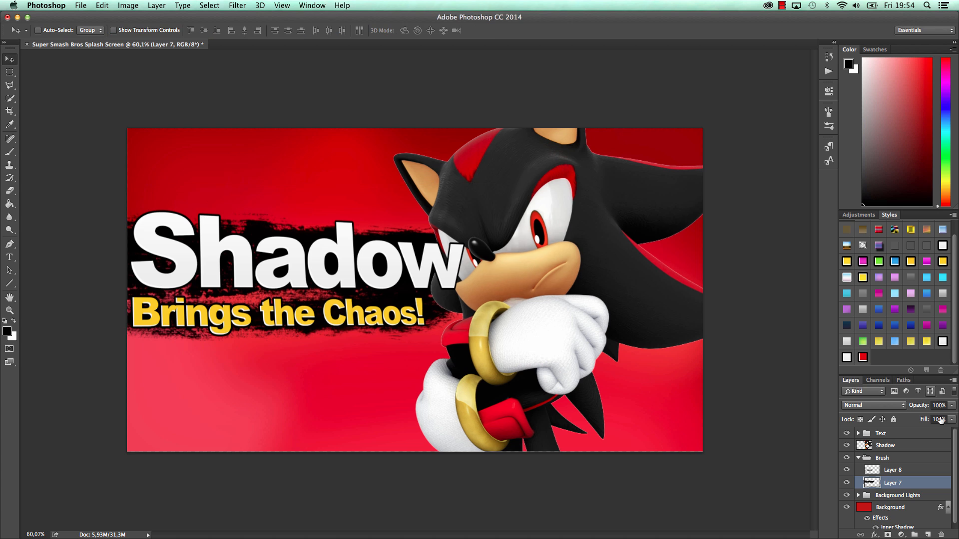
Step: Expand the Text group and shift the "Shadow" title and the "Brings the Chaos!" text slightly up and to the right
click(859, 434)
click(893, 446)
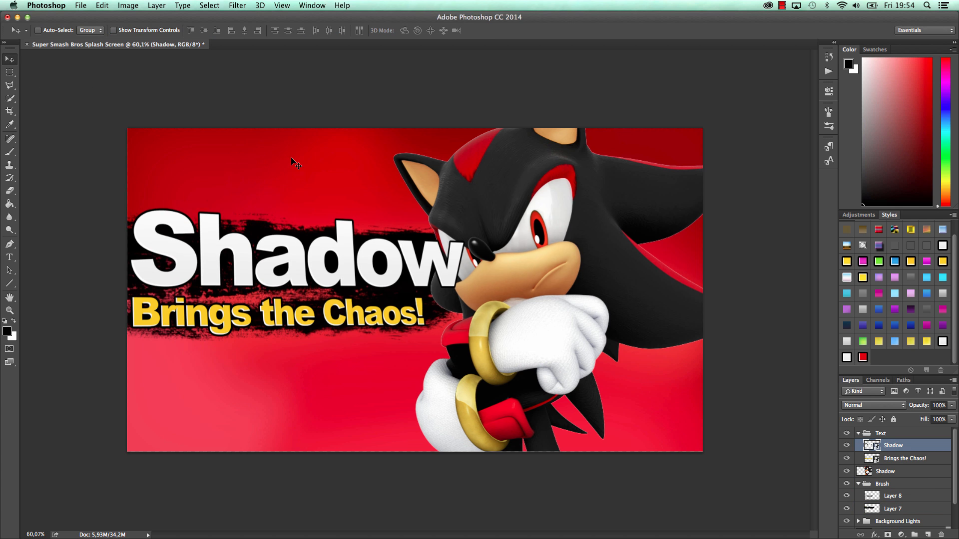
drag(309, 251, 313, 253)
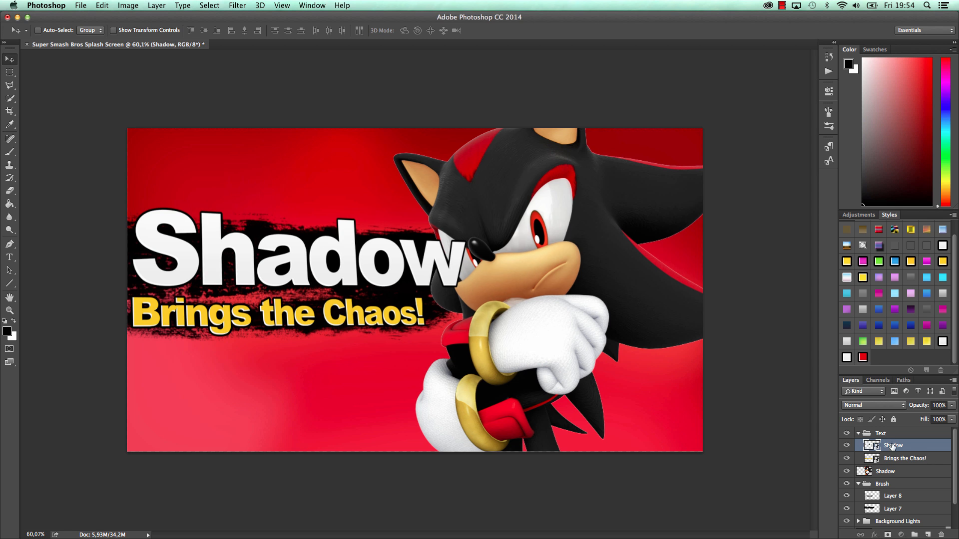
click(892, 457)
drag(565, 361, 568, 354)
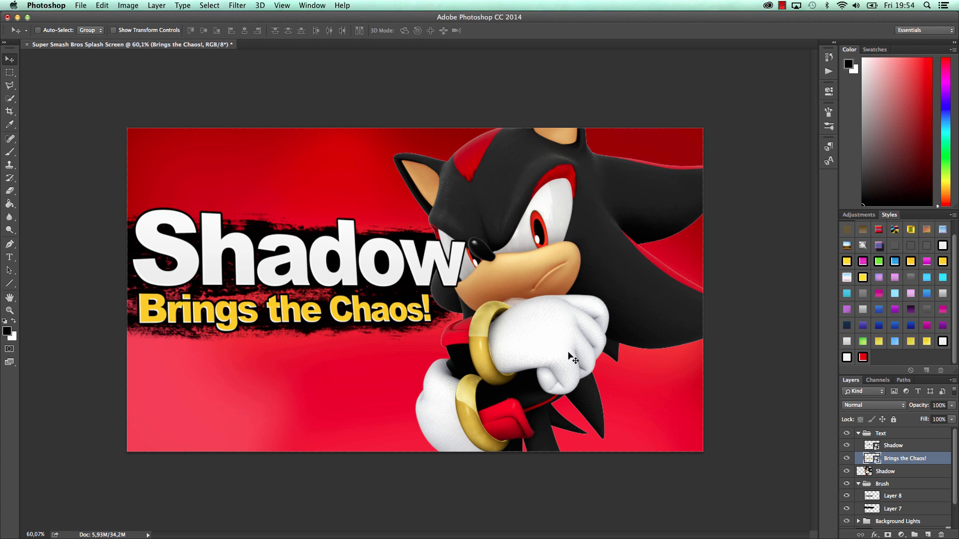
Step: Collapse the Text and Brush groups, then duplicate the Text group as "Text Copy" and place it directly beneath the original
click(859, 433)
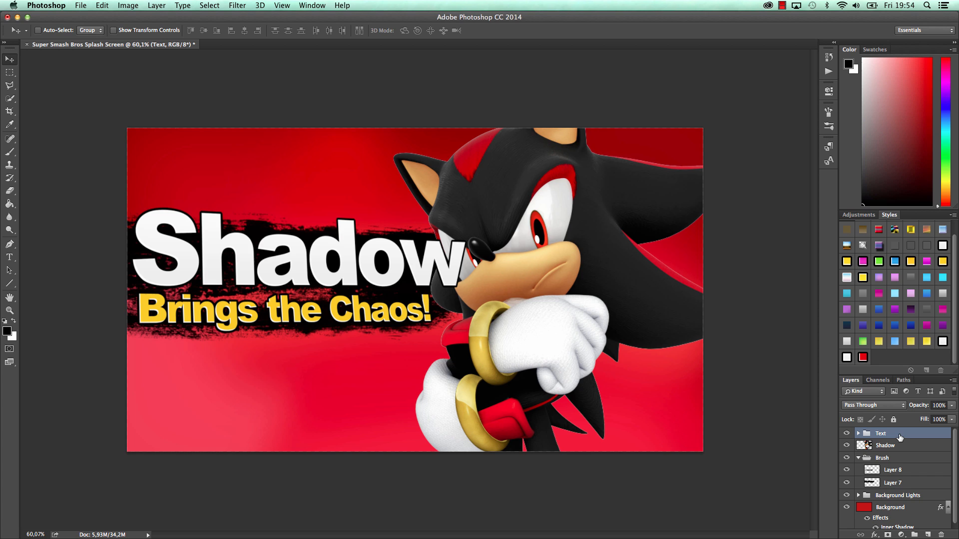
click(859, 458)
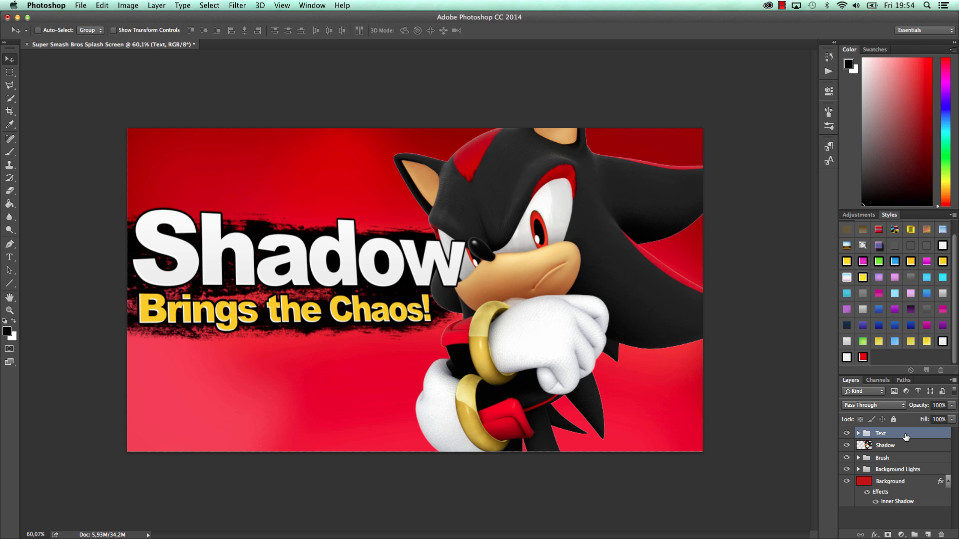
right_click(898, 433)
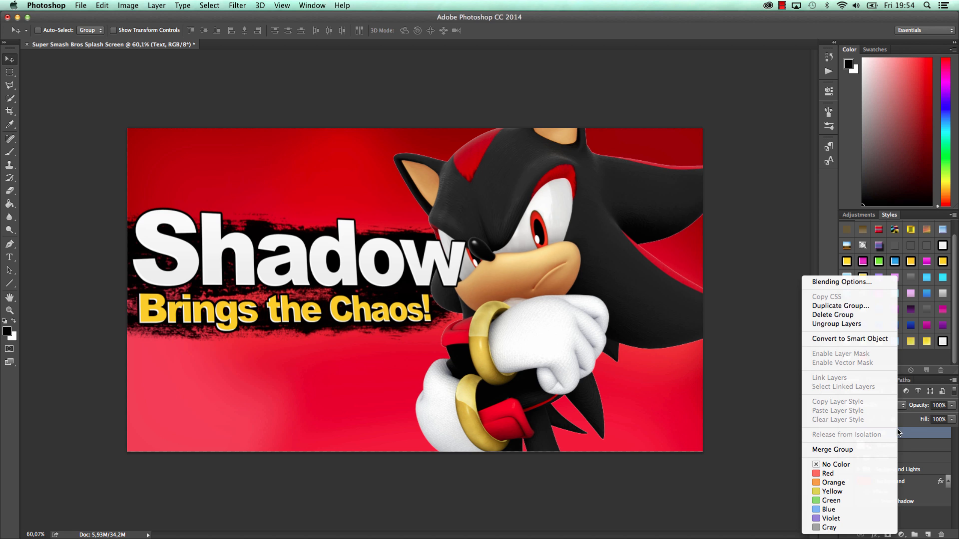
click(860, 306)
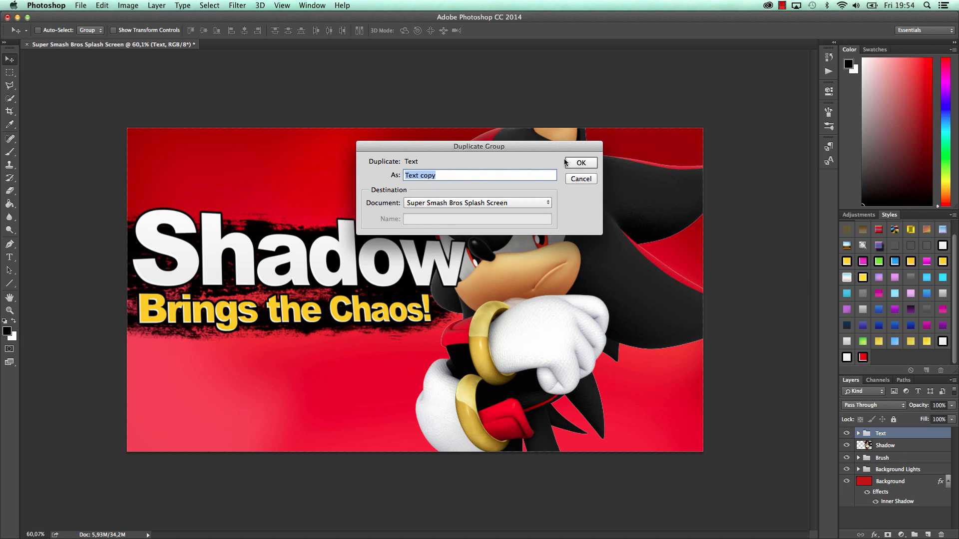
drag(446, 176, 418, 173)
key(BackSpace)
click(581, 163)
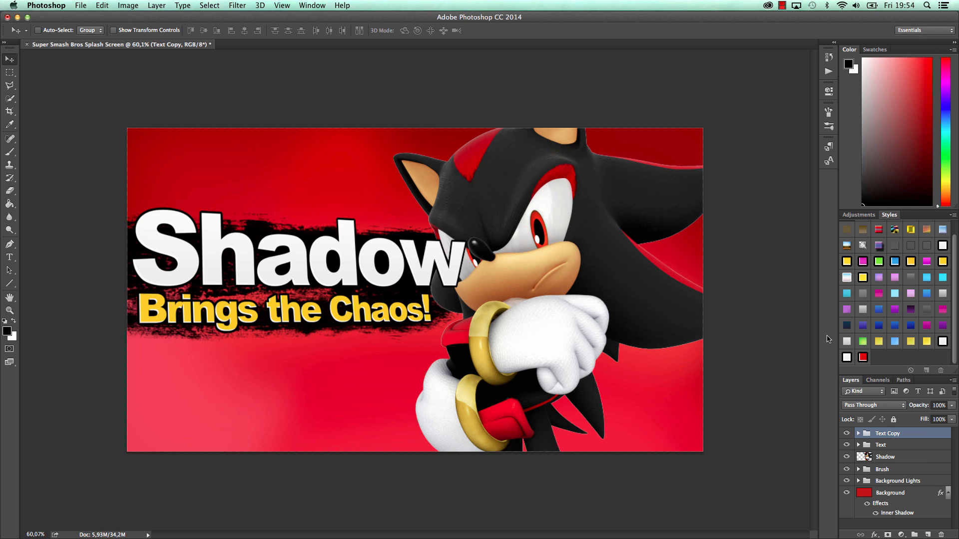
drag(915, 434, 914, 452)
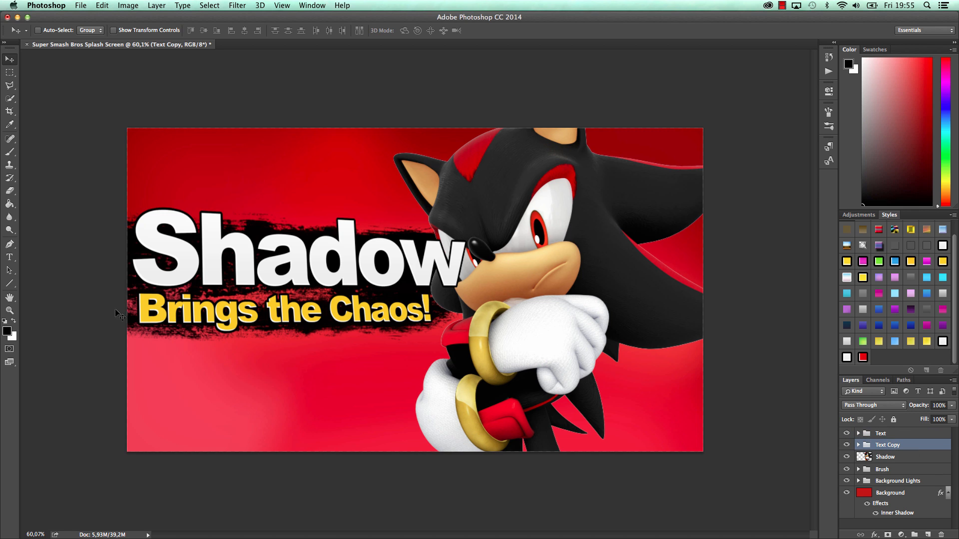
Step: Hide the Brush group and nudge the Text Copy group down 5 px to thicken the lettering's lower black edge
click(9, 310)
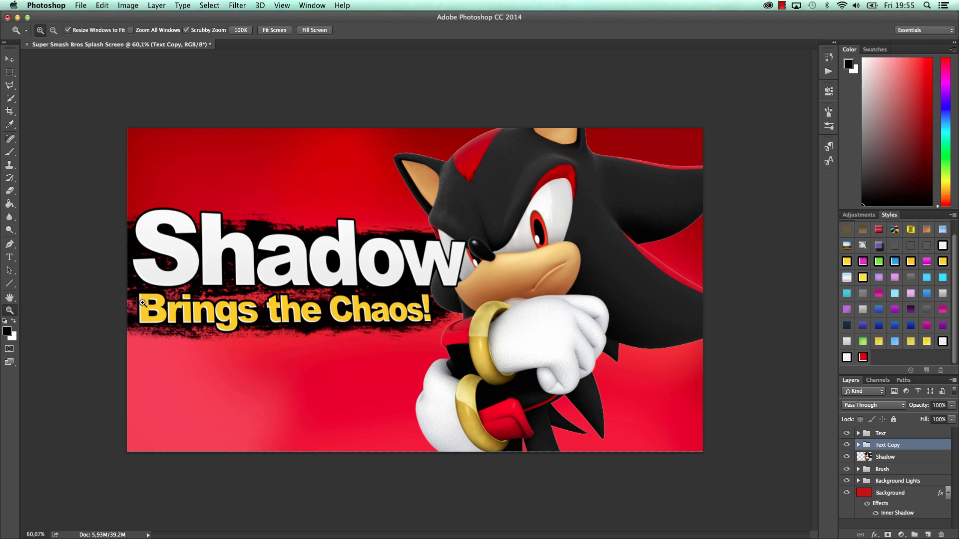
drag(142, 303, 186, 303)
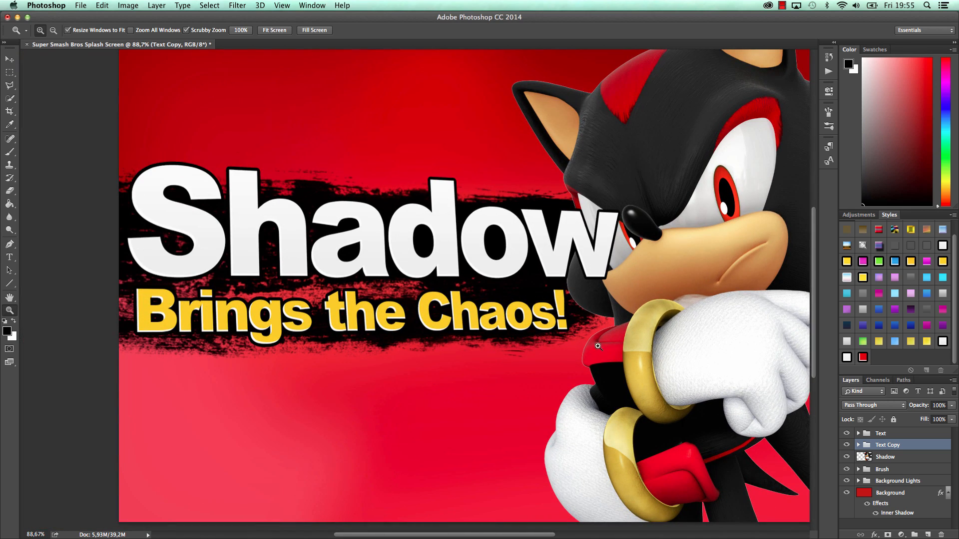
drag(597, 346, 641, 345)
drag(325, 331, 353, 326)
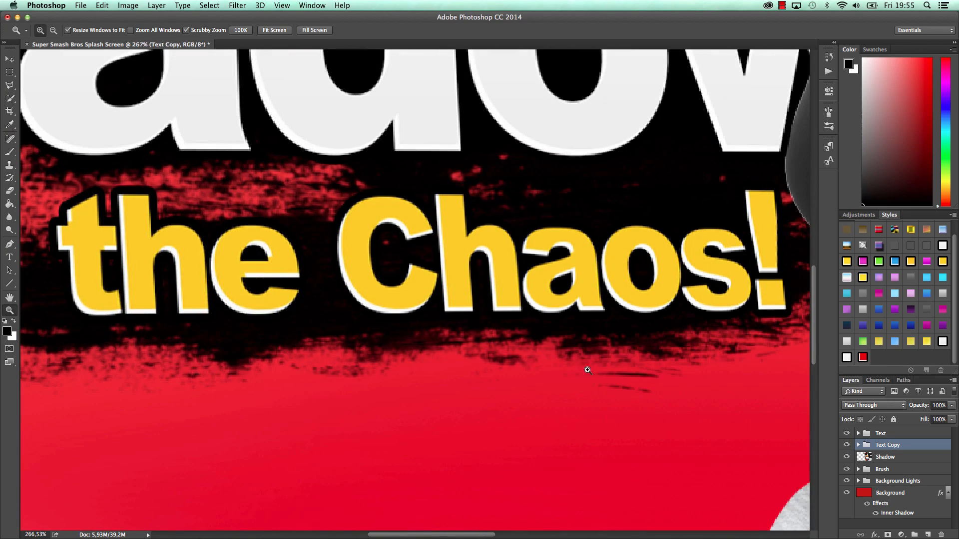
click(847, 469)
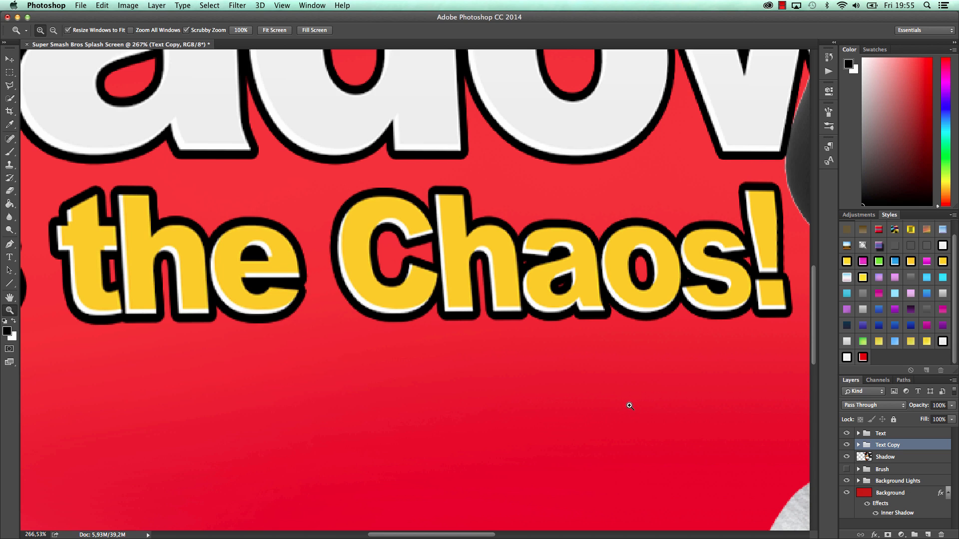
click(10, 59)
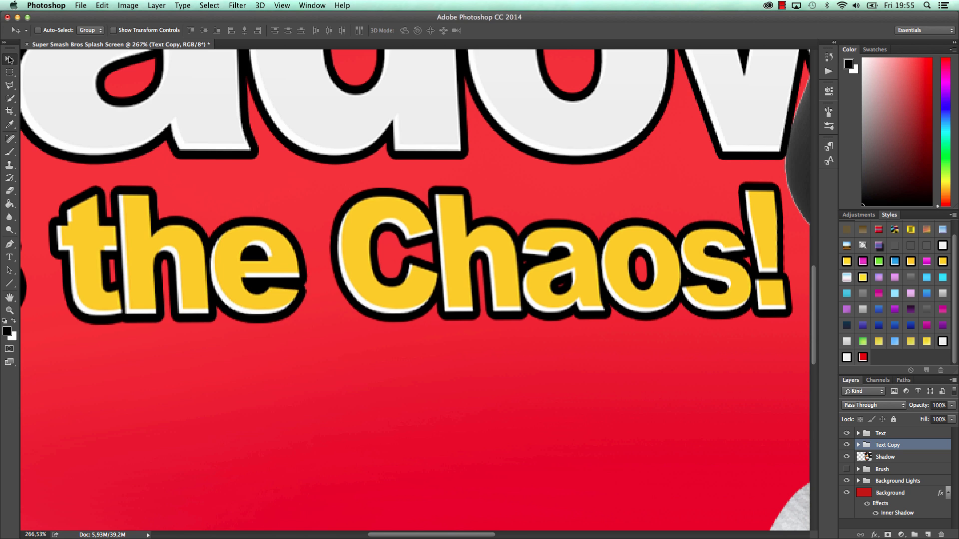
key(Down)
key(Down)
key(Down)
key(Down)
key(Down)
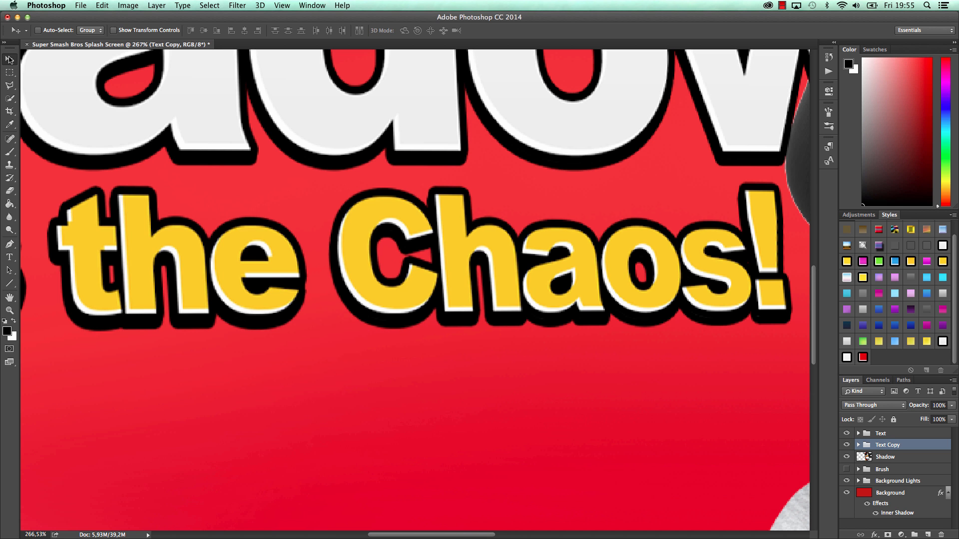
Step: Show the Brush group again and check the offset lettering against the black strokes and the Shadow character
double_click(9, 311)
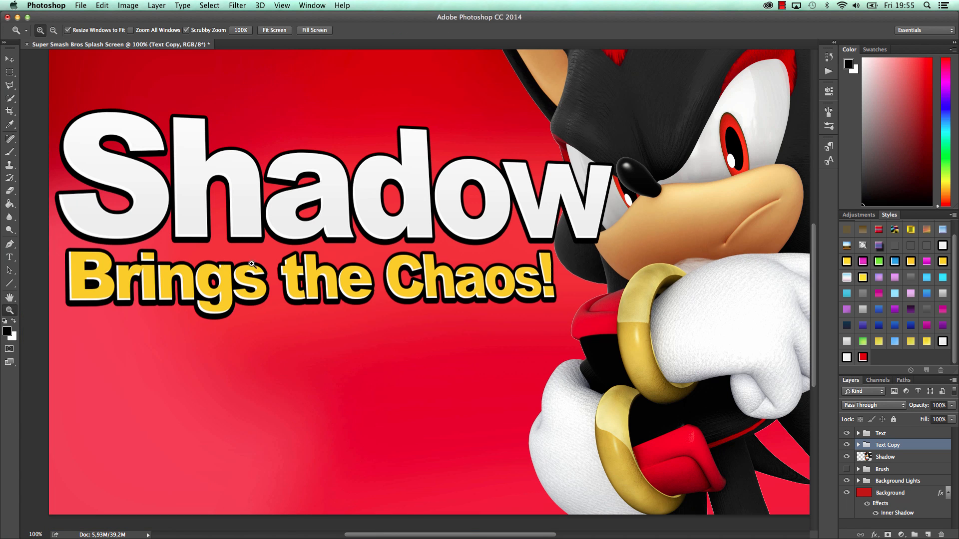
drag(373, 288, 428, 273)
click(9, 61)
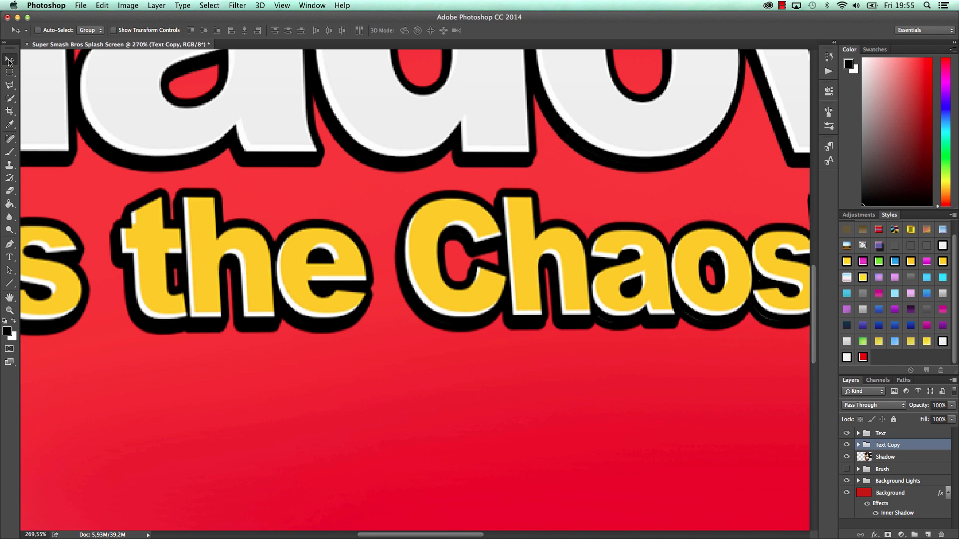
key(super+minus)
key(super+minus)
key(super+minus)
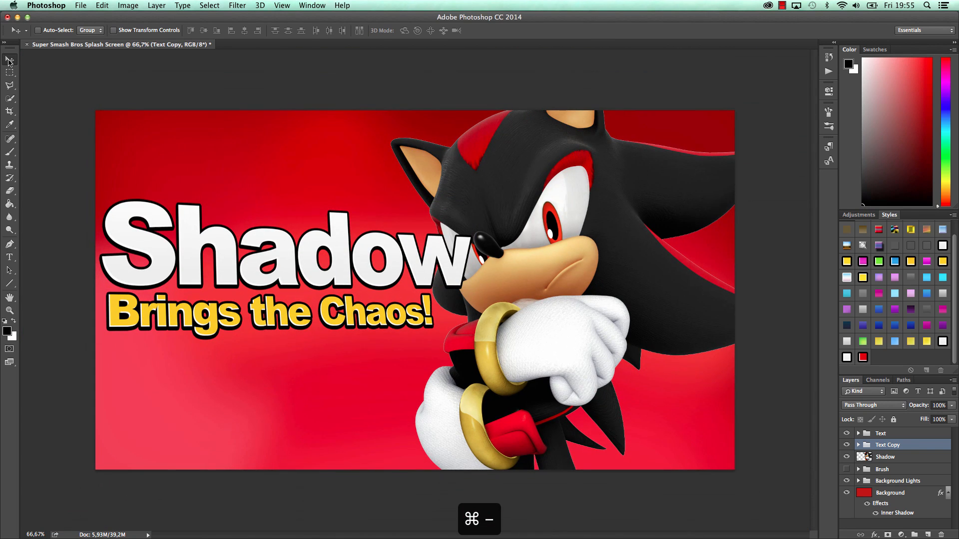
click(846, 469)
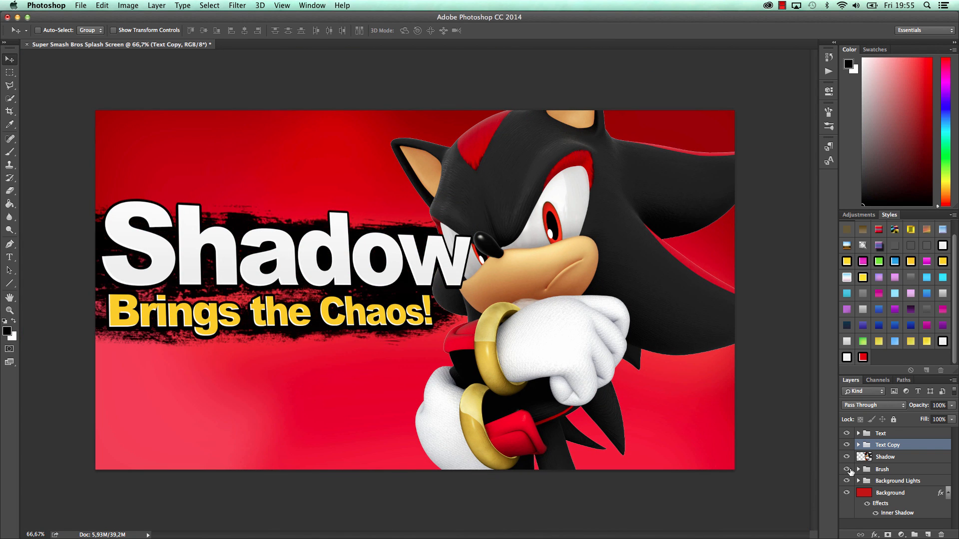
double_click(11, 310)
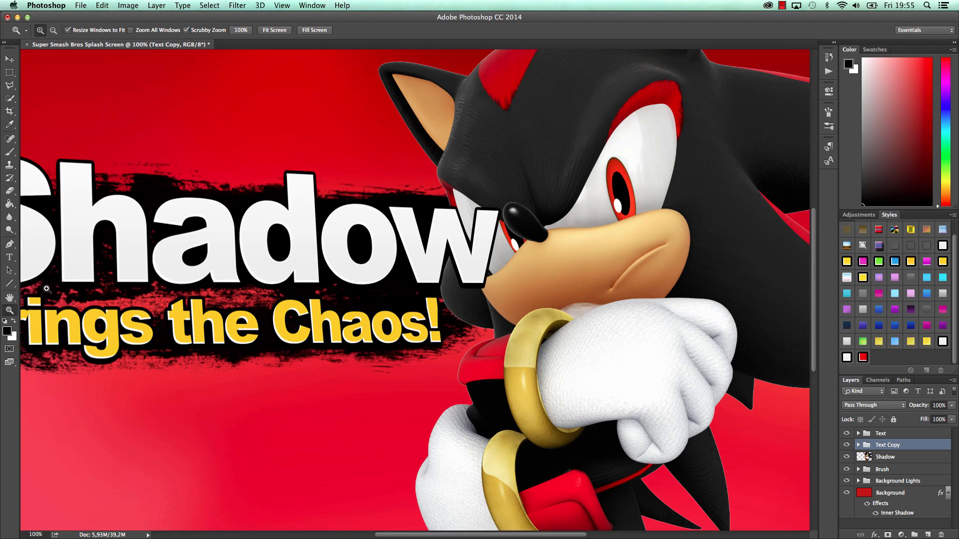
drag(139, 308, 211, 301)
drag(369, 304, 274, 280)
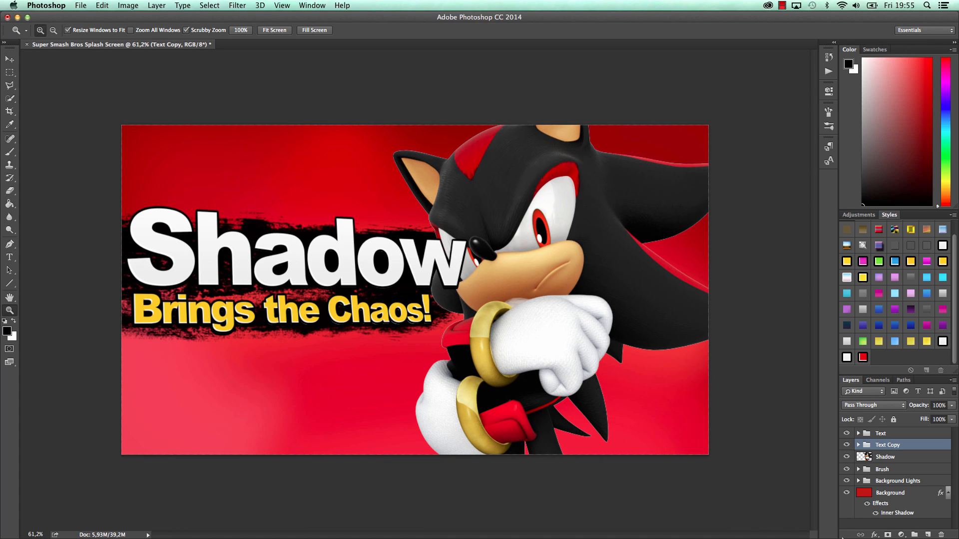
click(847, 457)
click(847, 457)
Step: Group the Text and Text Copy groups together and name the new group "Text"
shift+click(897, 434)
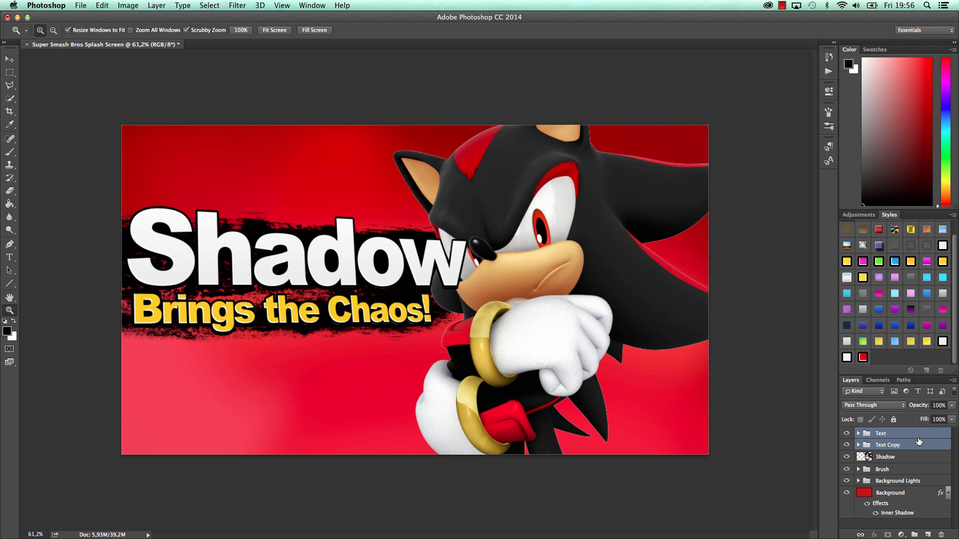
key(super+g)
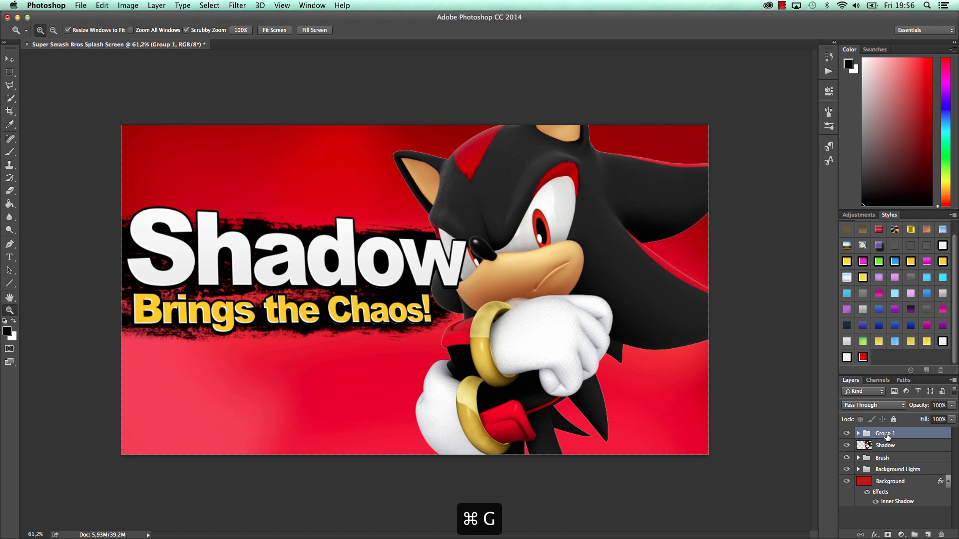
double_click(885, 434)
text(Text)
key(Return)
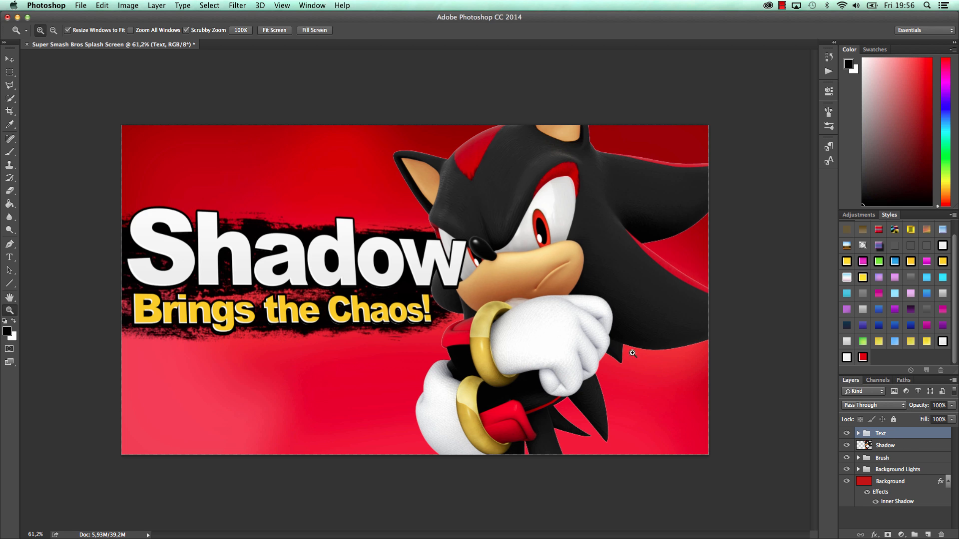
Step: Scale the Shadow character layer proportionally to about 114% and reposition it so the face stays beside the title
click(920, 446)
click(10, 59)
drag(574, 187, 595, 193)
key(super+t)
drag(764, 69, 881, 2)
drag(608, 205, 576, 272)
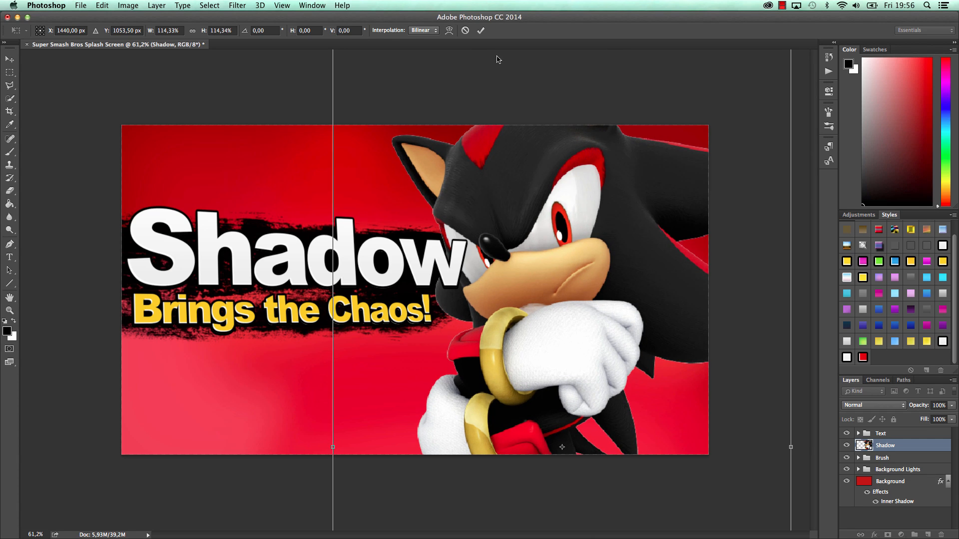
click(480, 31)
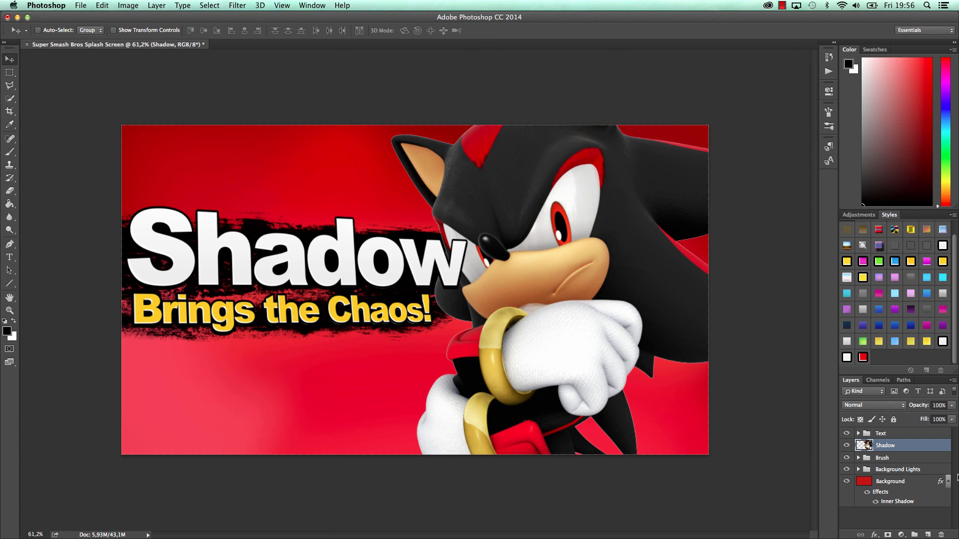
Step: Move the Text and Brush groups together straight down so the title clears more of the character's face
click(901, 457)
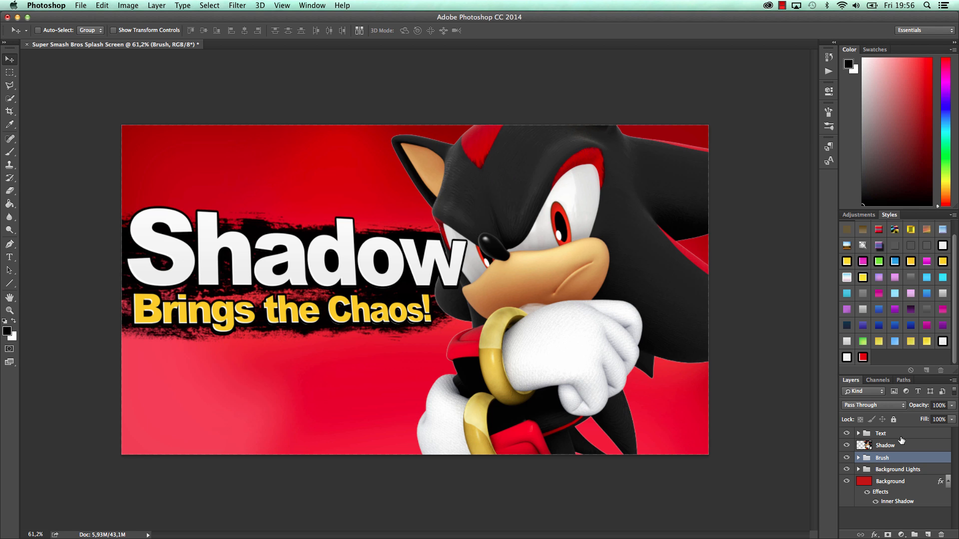
super+click(902, 439)
drag(372, 223, 371, 265)
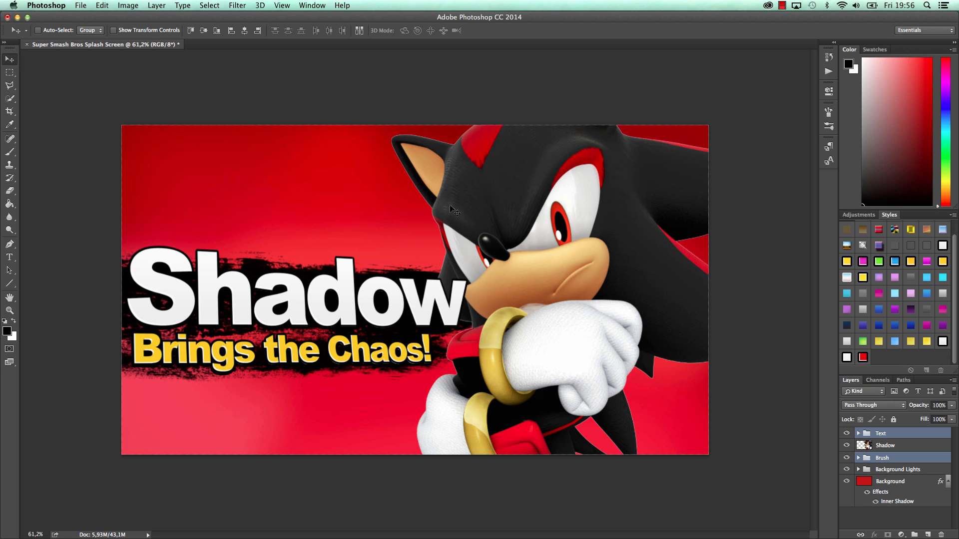
drag(440, 214, 437, 210)
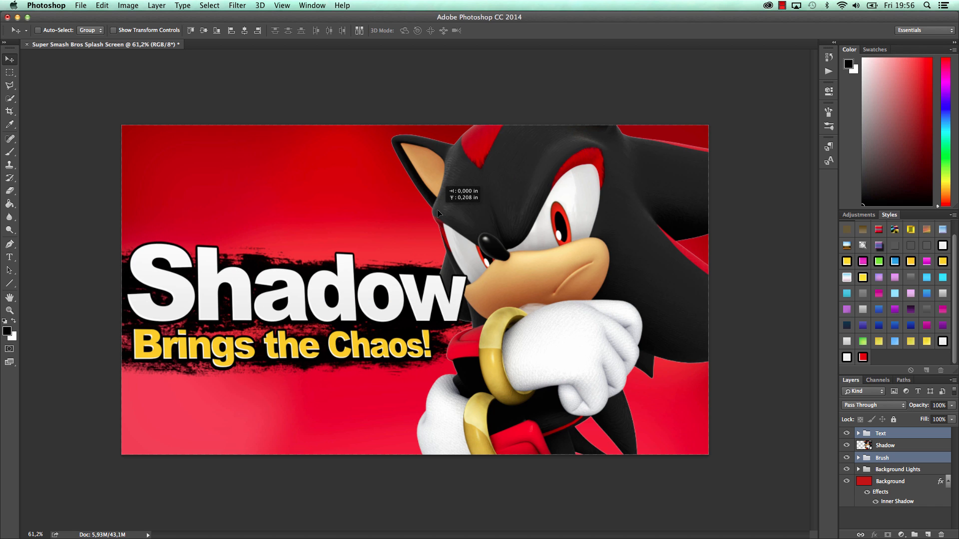
drag(437, 212, 437, 212)
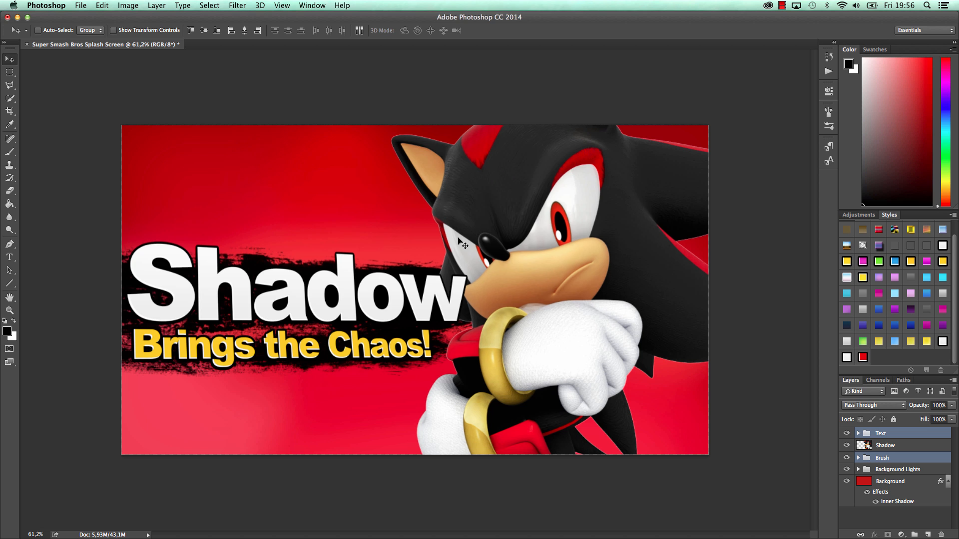
Step: Duplicate the Shadow character layer beneath the original and offset the copy slightly to the right
click(892, 443)
click(894, 436)
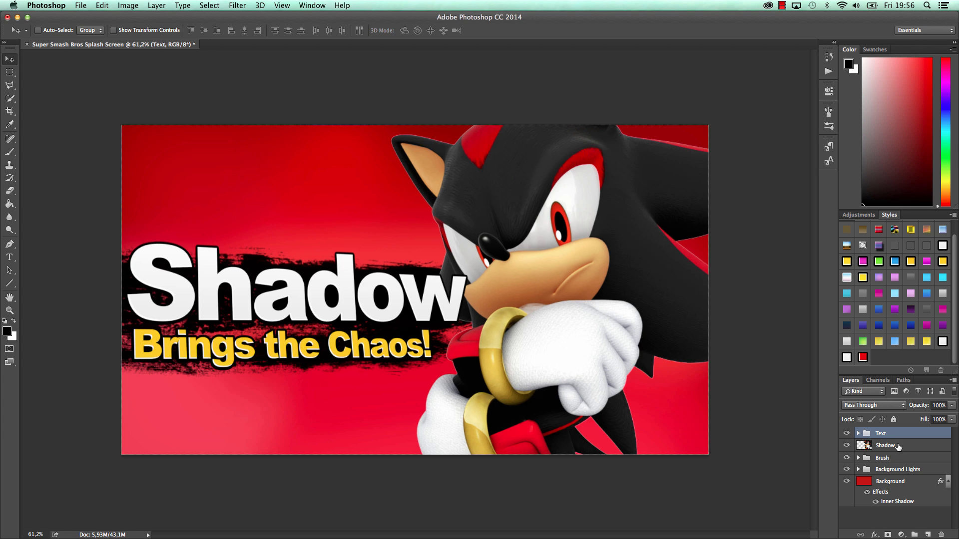
click(898, 446)
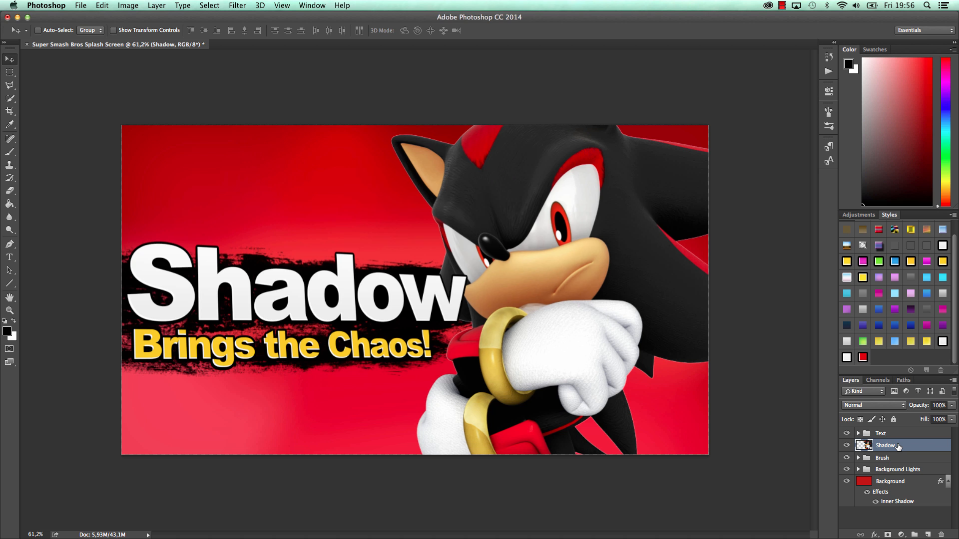
key(super+j)
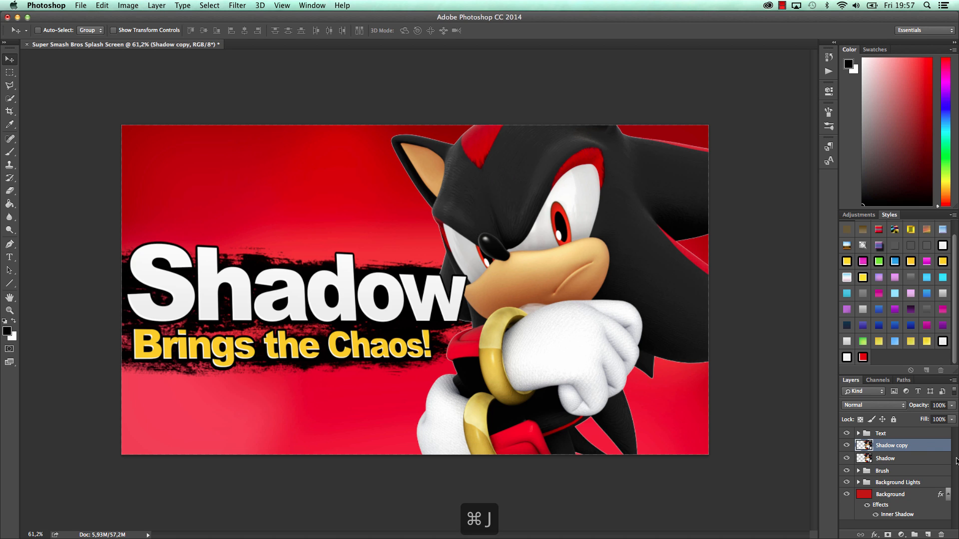
drag(927, 448, 856, 467)
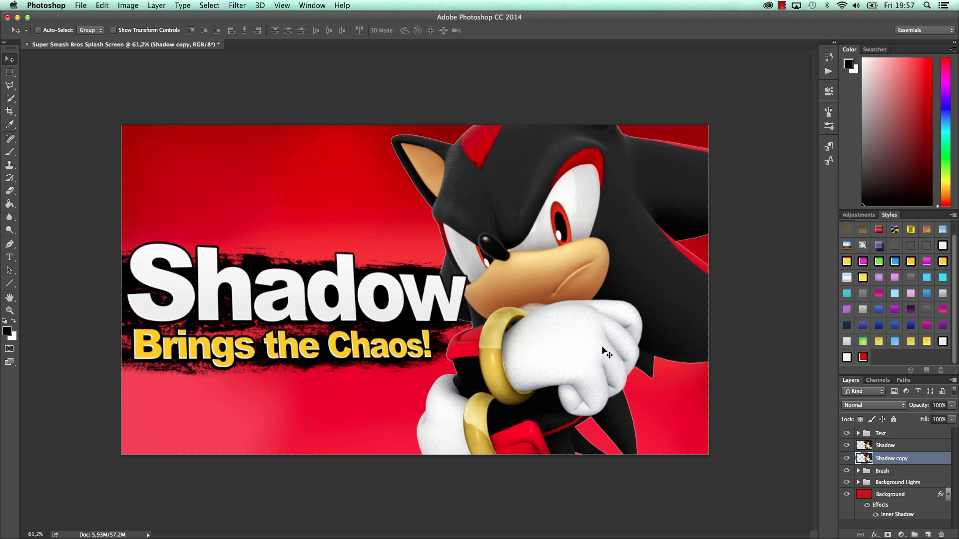
drag(602, 345, 644, 357)
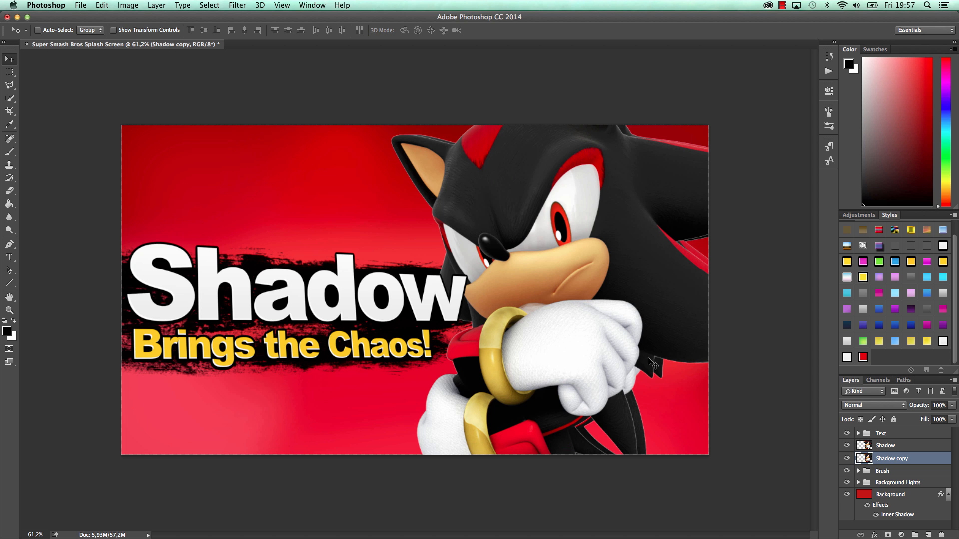
Step: Add a Color Overlay in black (000000) to the Shadow copy layer
double_click(926, 459)
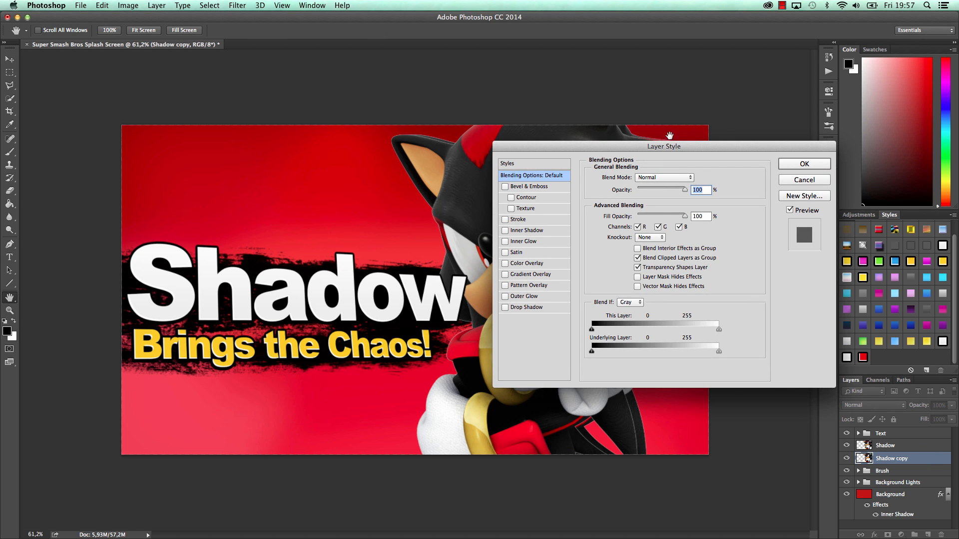
drag(679, 147, 258, 132)
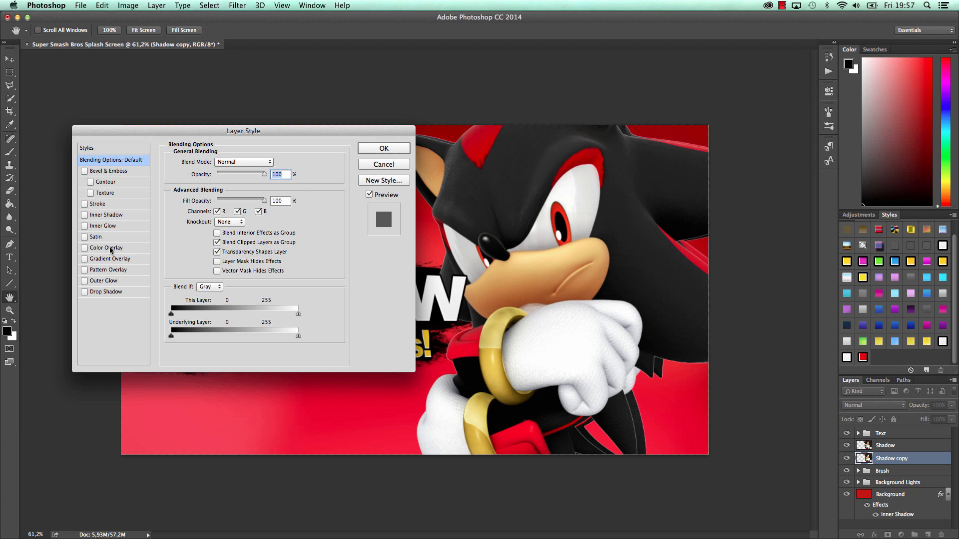
click(110, 249)
click(267, 163)
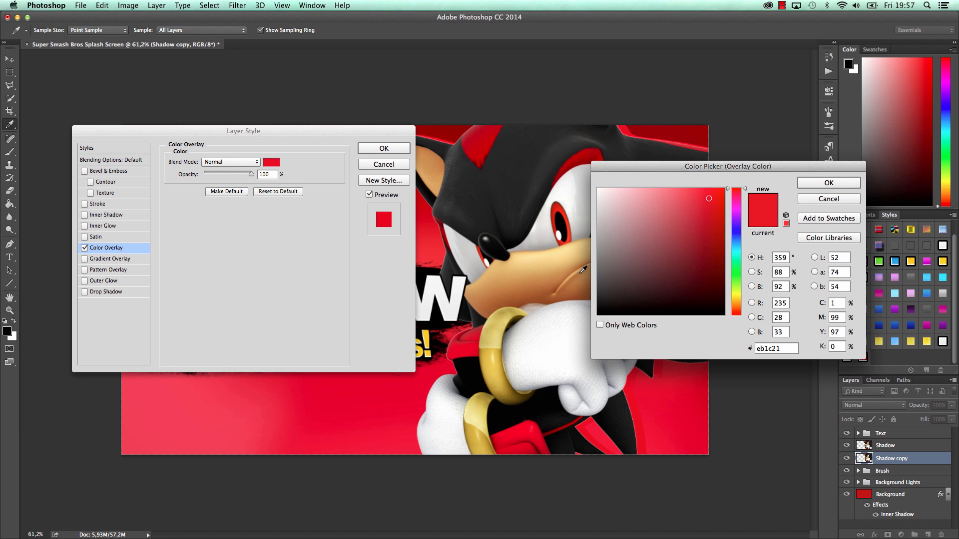
drag(632, 257, 568, 333)
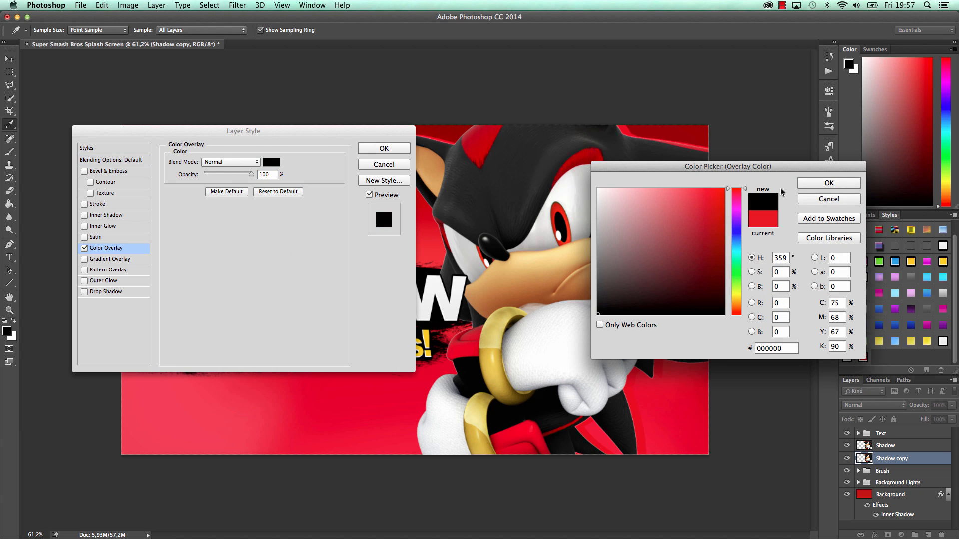
click(828, 184)
Step: Lower the Shadow copy layer's opacity to 47% and shift the silhouette slightly further right of the character
click(111, 160)
drag(263, 173, 240, 175)
click(374, 150)
key(v)
drag(647, 315, 659, 314)
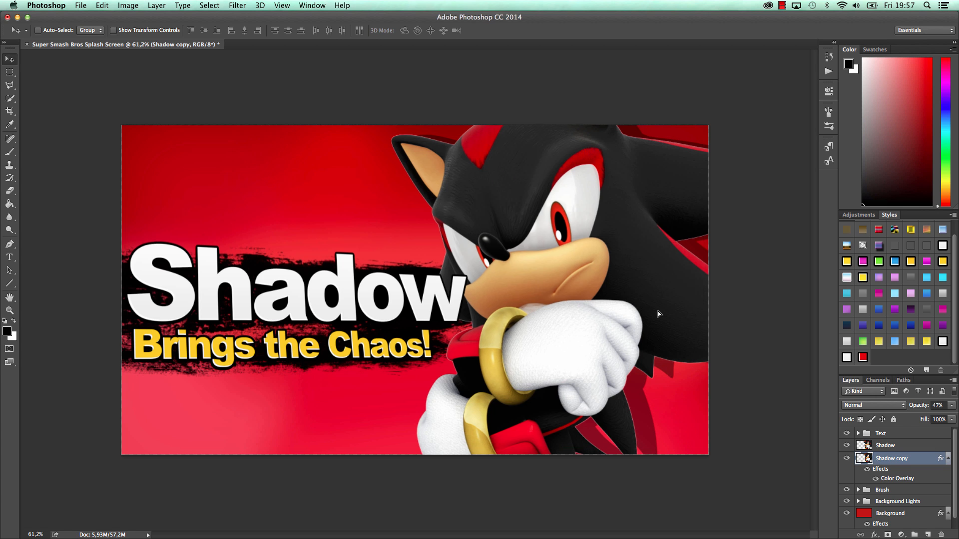
Step: Apply a Gaussian Blur with a radius of 2,5 pixels to the Shadow copy layer
click(237, 6)
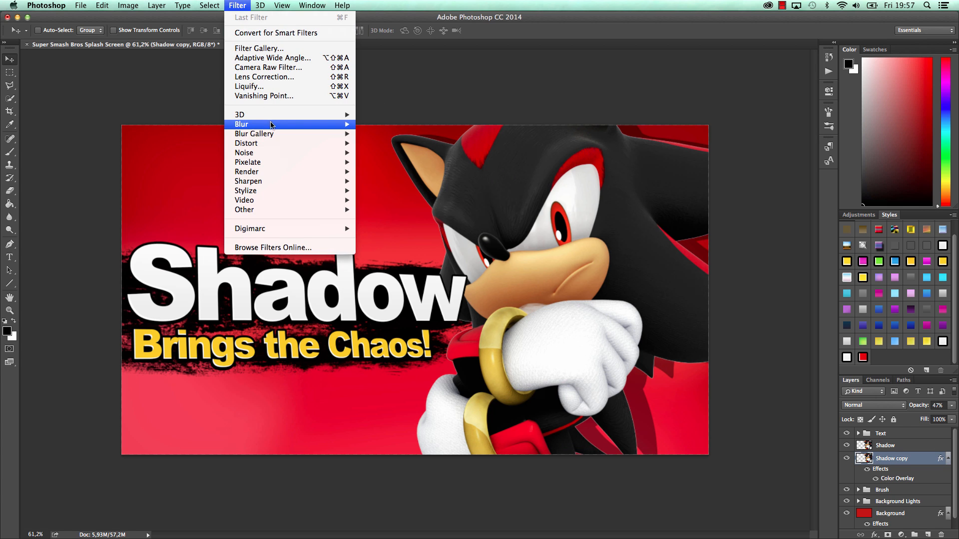
mouse_move(325, 124)
click(393, 162)
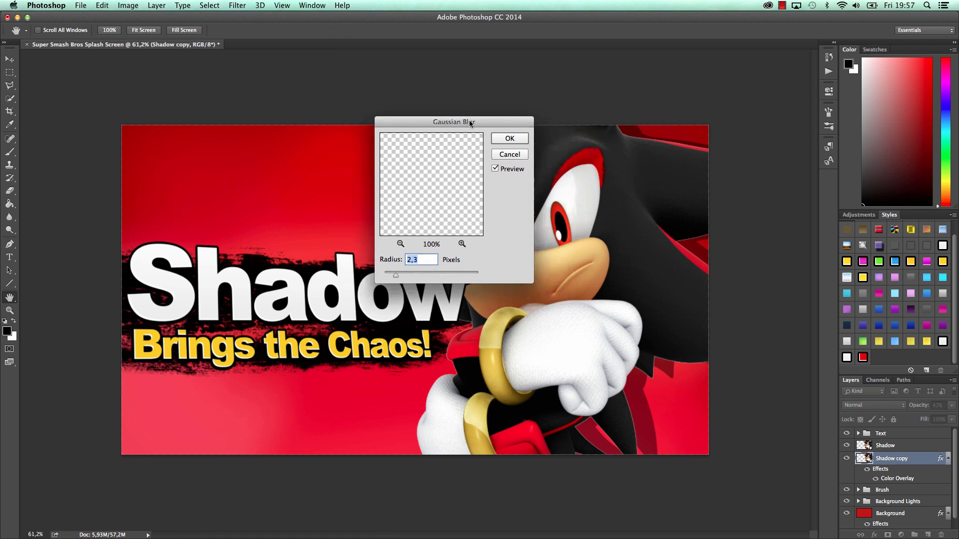
drag(469, 120, 316, 152)
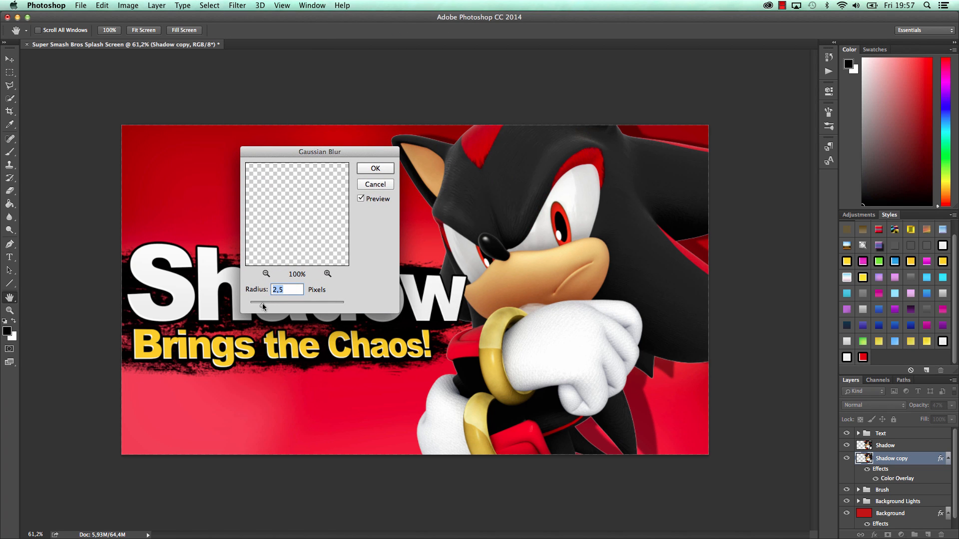
click(380, 170)
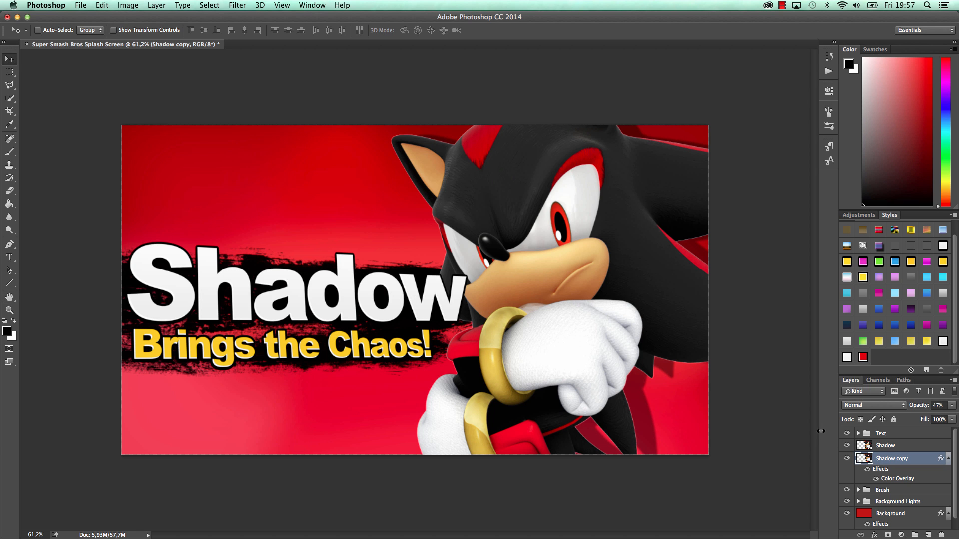
Step: Duplicate the Brush group and place the copy directly beneath the original
click(909, 438)
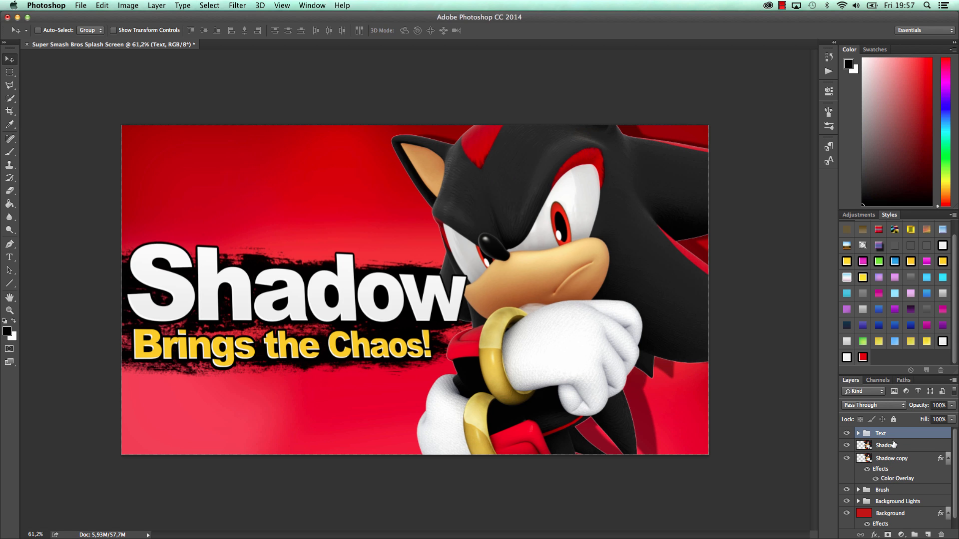
click(896, 491)
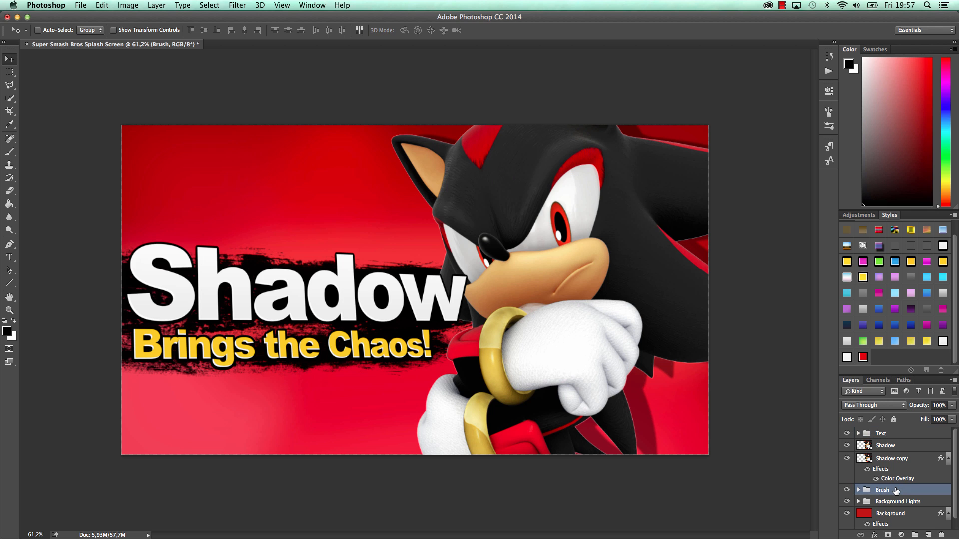
key(super+j)
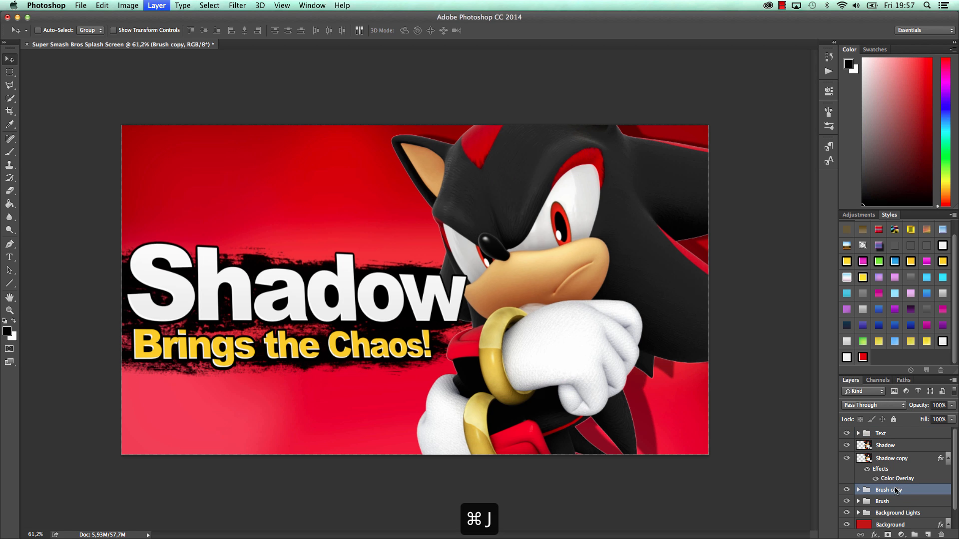
drag(918, 472, 888, 485)
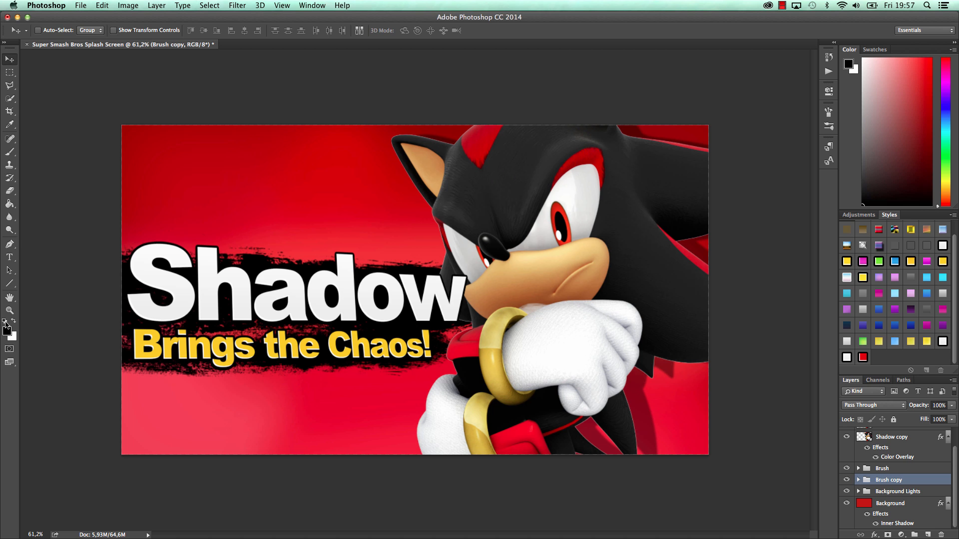
Step: Offset the Brush copy group slightly below the original brush stroke and reduce its opacity to 46%
double_click(9, 311)
mouse_move(111, 359)
mouse_down()
mouse_move(140, 359)
mouse_move(82, 359)
mouse_move(123, 362)
mouse_up()
click(10, 59)
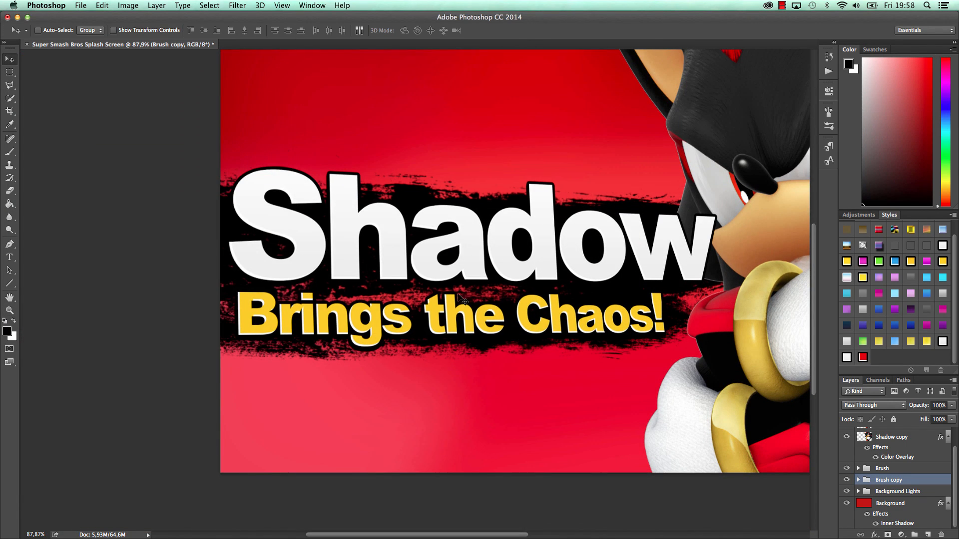
drag(452, 291, 452, 300)
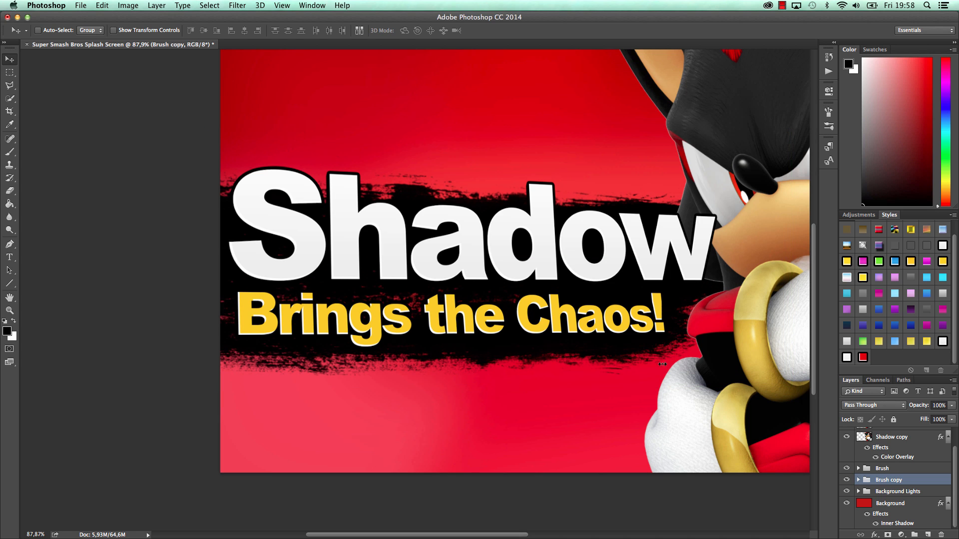
click(952, 406)
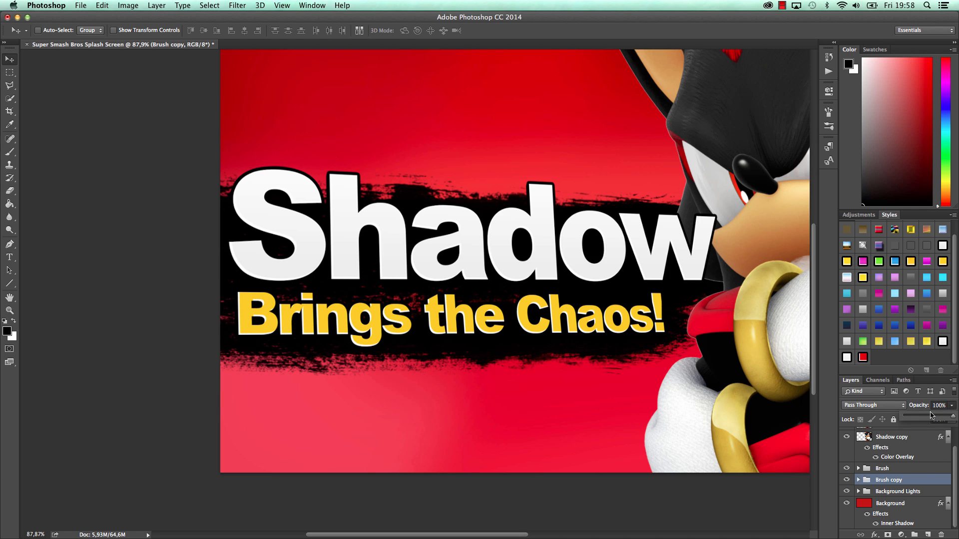
drag(932, 417, 927, 419)
drag(656, 361, 655, 354)
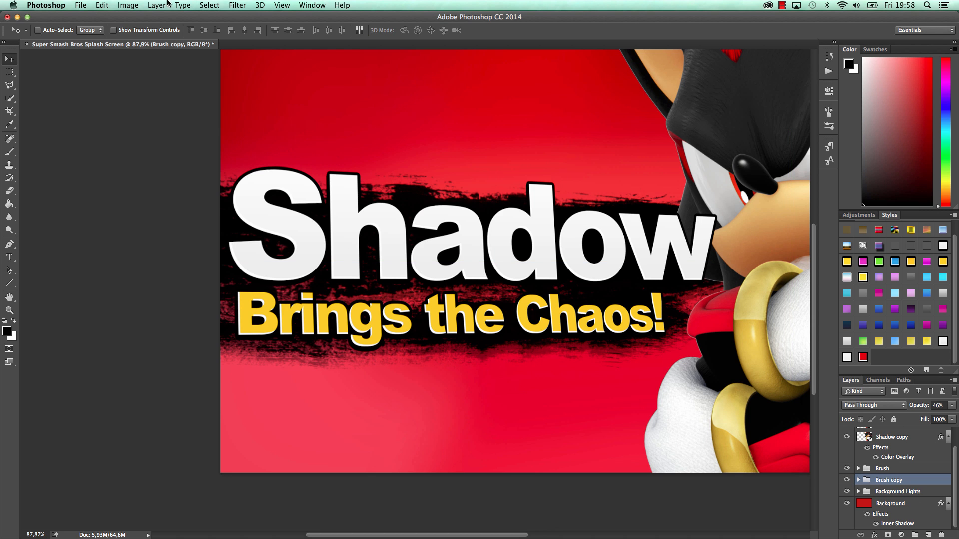
click(238, 5)
click(537, 206)
double_click(9, 310)
drag(375, 324, 350, 324)
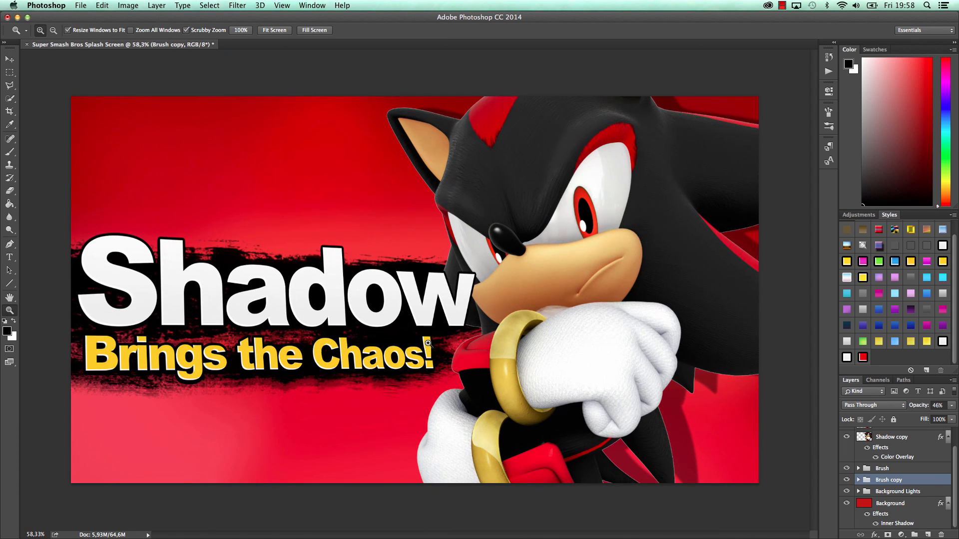
click(10, 59)
drag(223, 192, 225, 197)
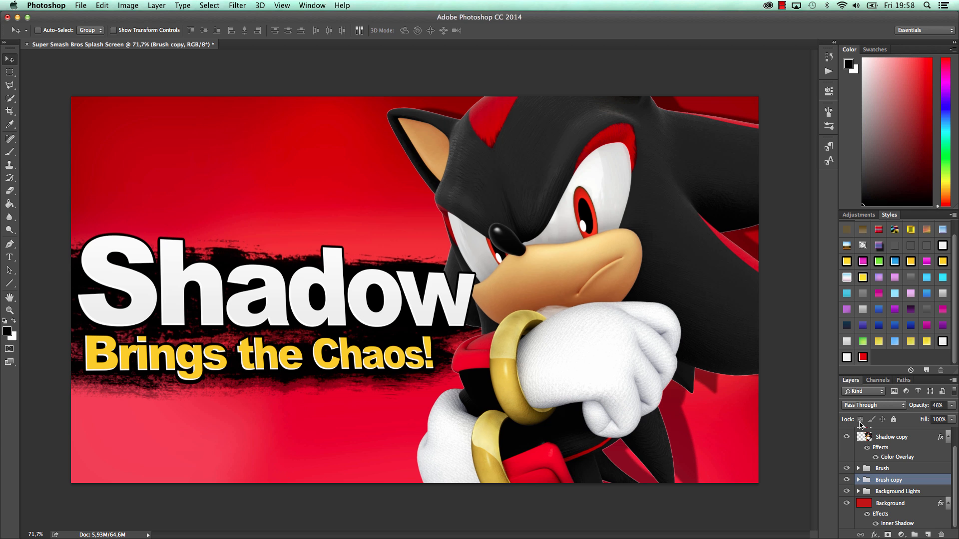
click(242, 5)
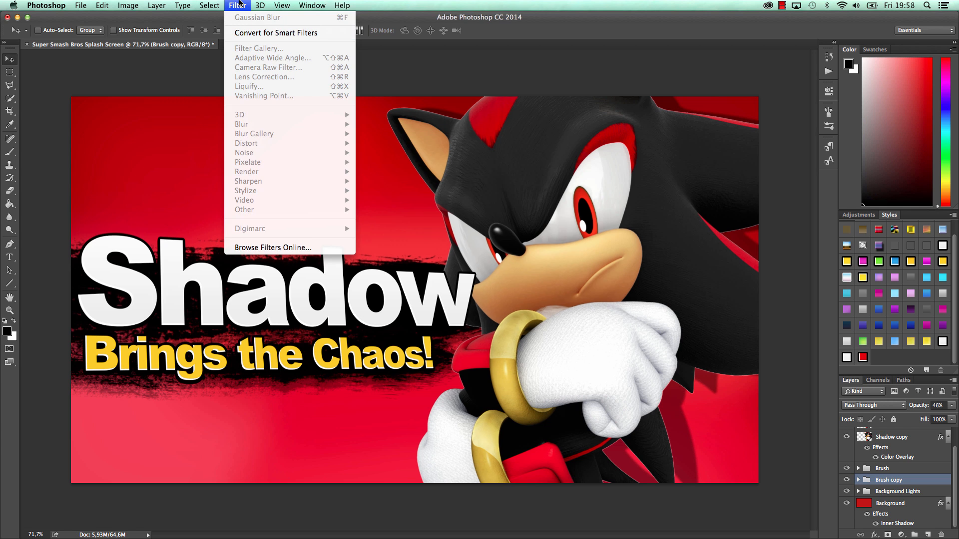
click(240, 4)
Step: Group the Brush and Brush copy groups together and name the new group "Brush"
shift+click(924, 468)
scroll(924, 469, up, 1)
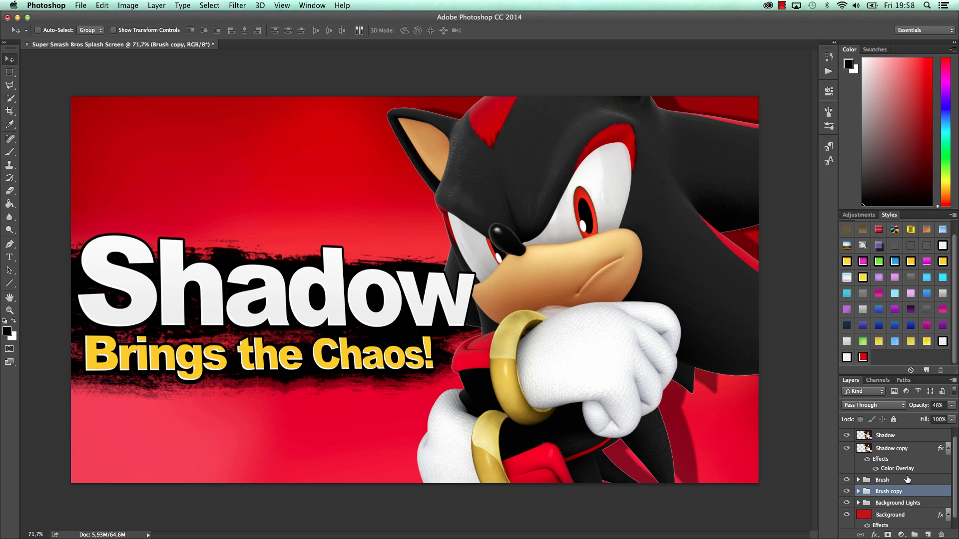
key(super+g)
double_click(885, 480)
text(Brush)
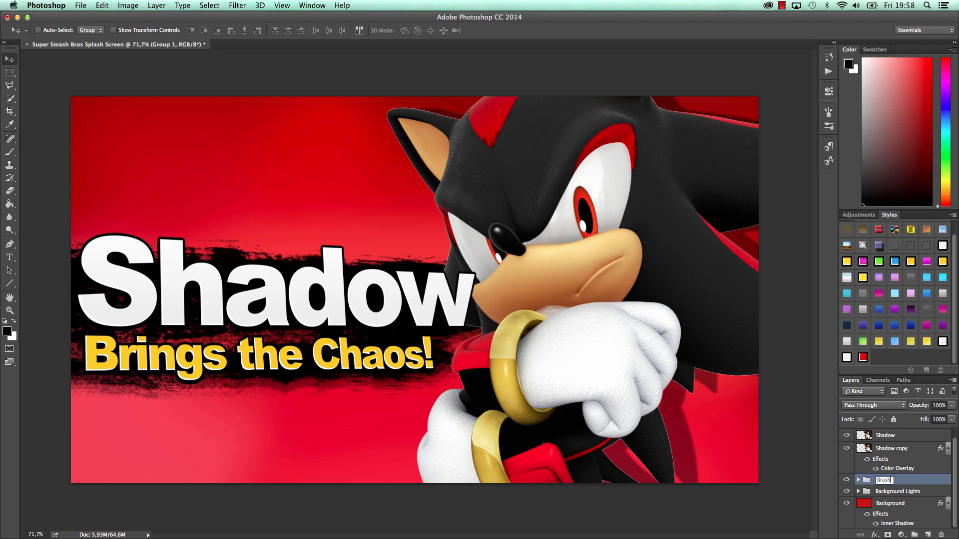
key(Return)
Step: Group the Shadow and Shadow copy layers together and name the new group "Shadow"
scroll(883, 481, up, 1)
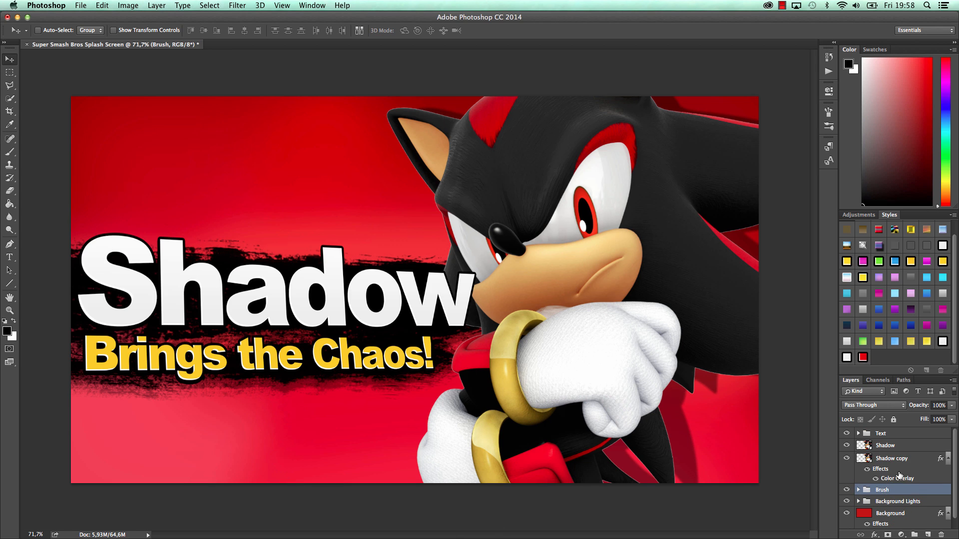
click(899, 473)
shift+click(907, 450)
key(super+g)
double_click(885, 446)
text(Shadow)
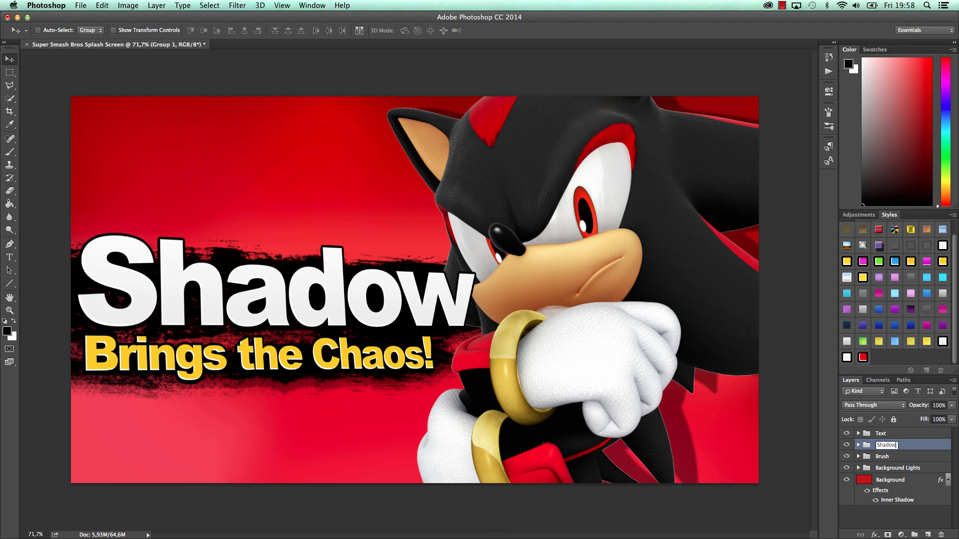
key(Return)
Step: Add a new empty layer above the Text group
click(901, 433)
click(900, 444)
click(901, 457)
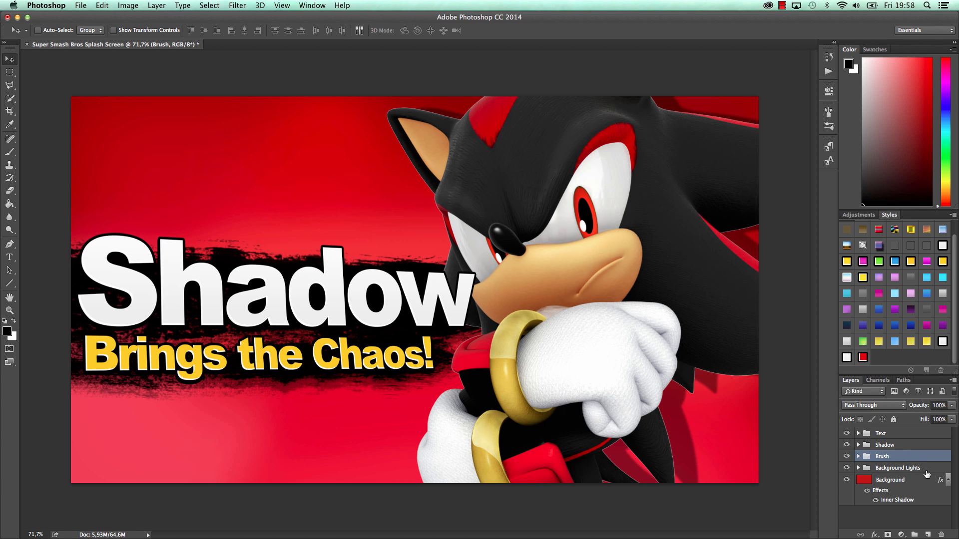
click(899, 436)
click(928, 535)
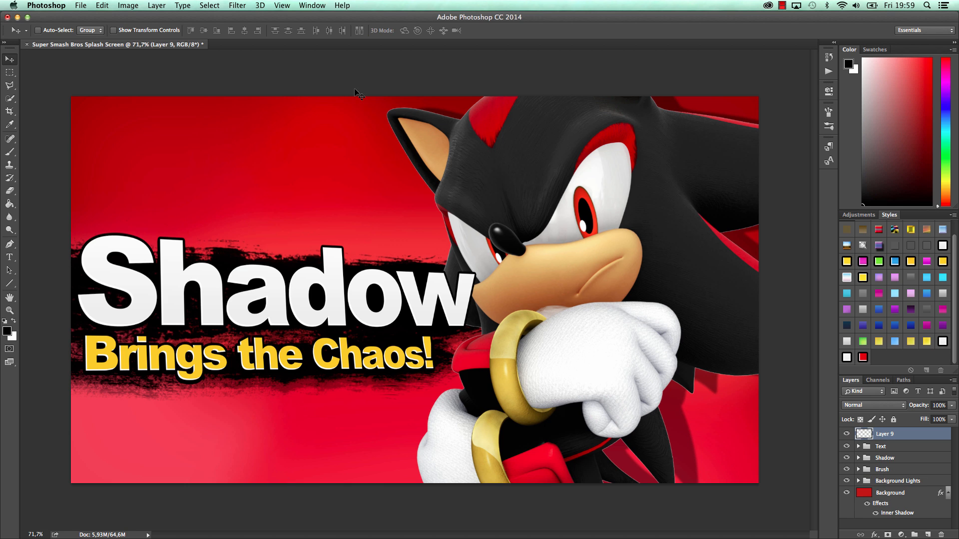
Step: Draw the hedgehog-head custom shape above the title, about 300 px wide and 231 px high
click(9, 283)
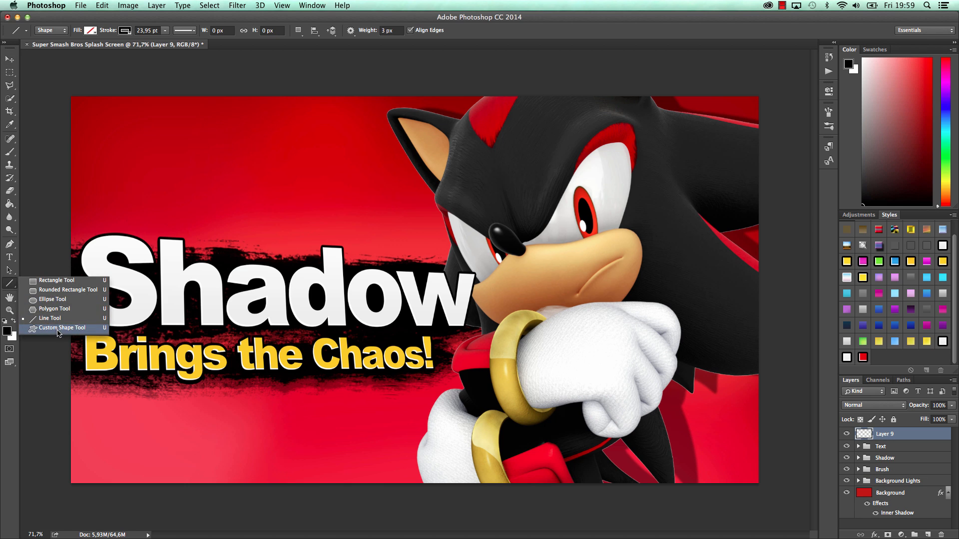
click(59, 329)
click(388, 31)
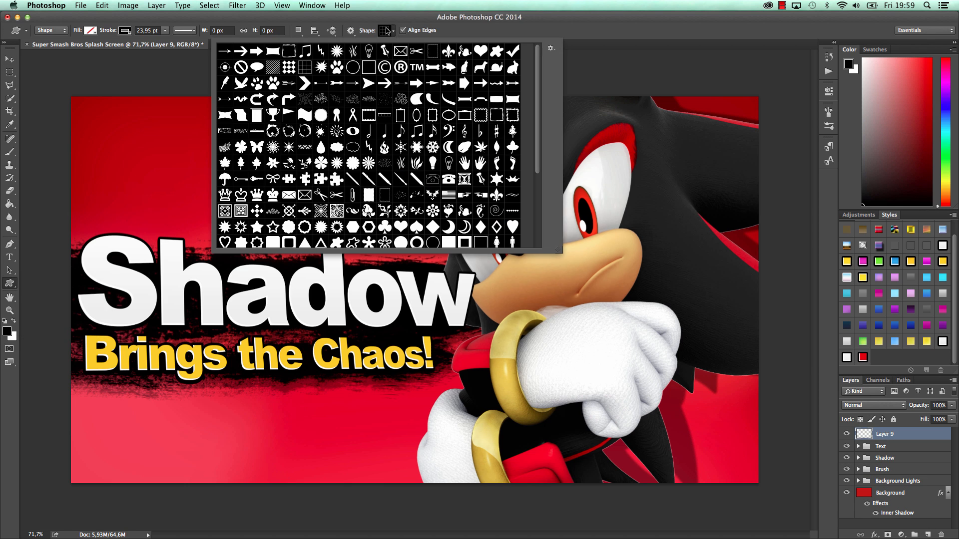
scroll(407, 139, down, 5)
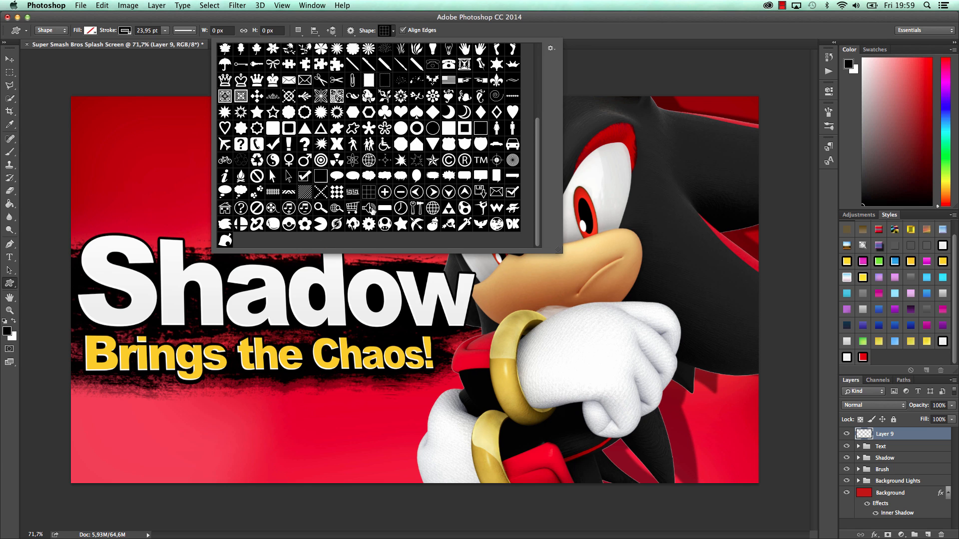
click(225, 224)
click(615, 30)
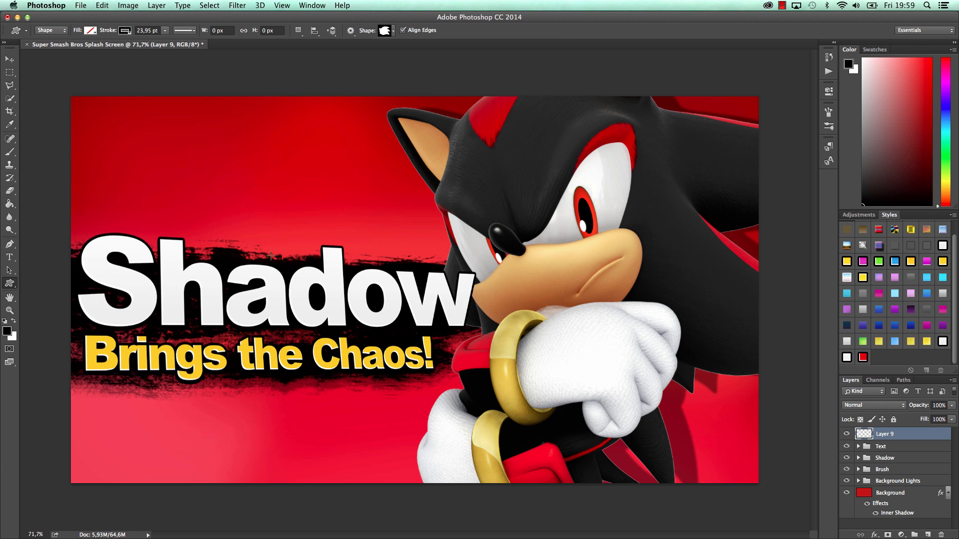
drag(207, 179, 319, 261)
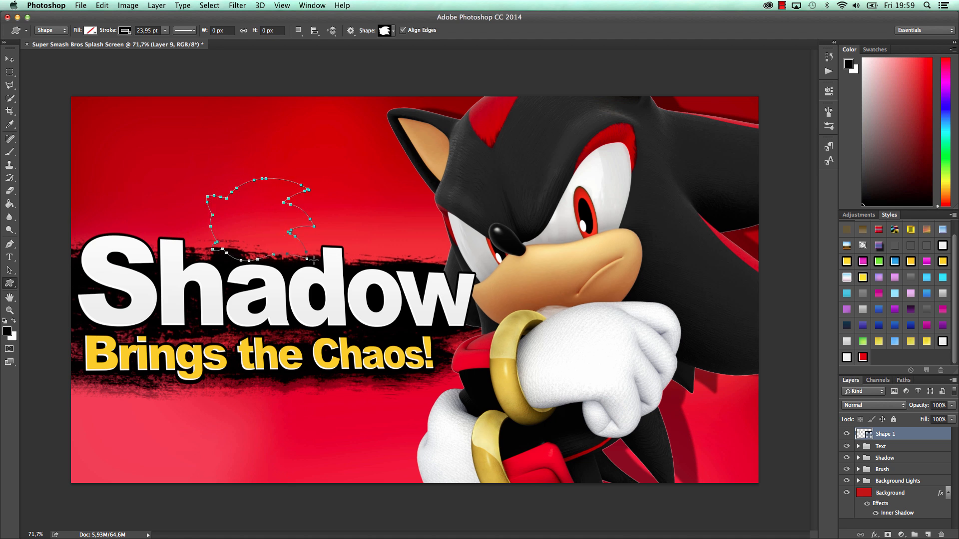
Step: Fill the hedgehog-head shape with black and remove its stroke
click(90, 31)
click(53, 75)
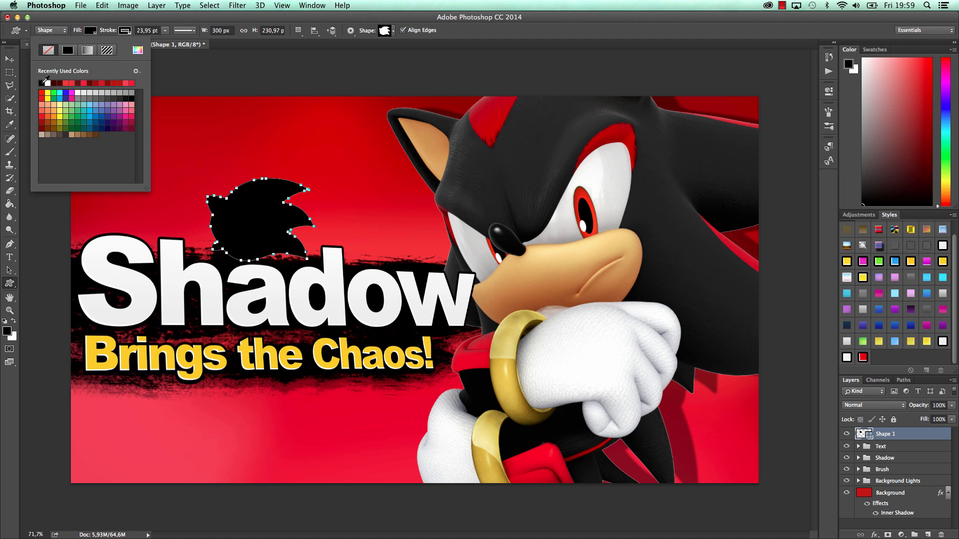
click(124, 31)
click(87, 52)
click(127, 20)
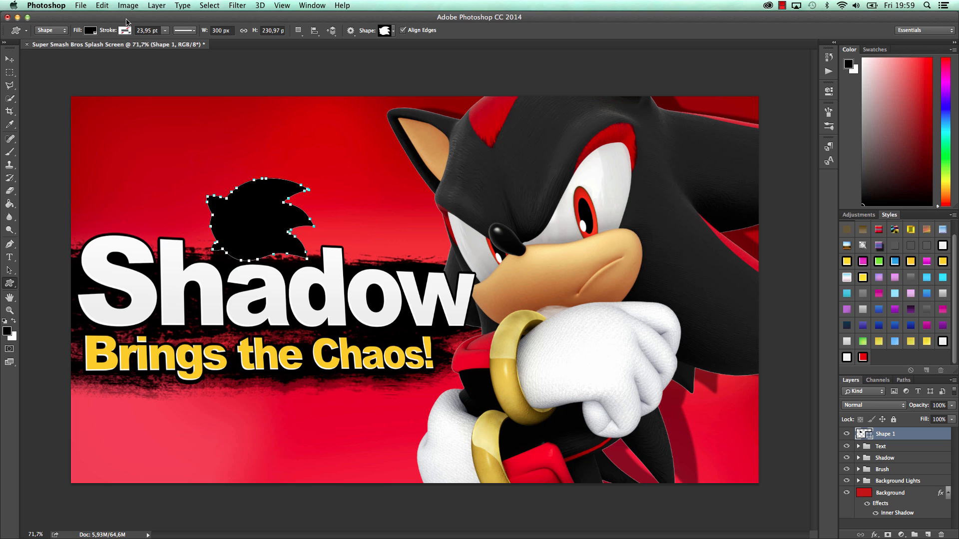
Step: Move the hedgehog-head emblem to the upper-left area of the artwork and set its blend mode to Soft Light
click(7, 58)
drag(267, 204, 206, 144)
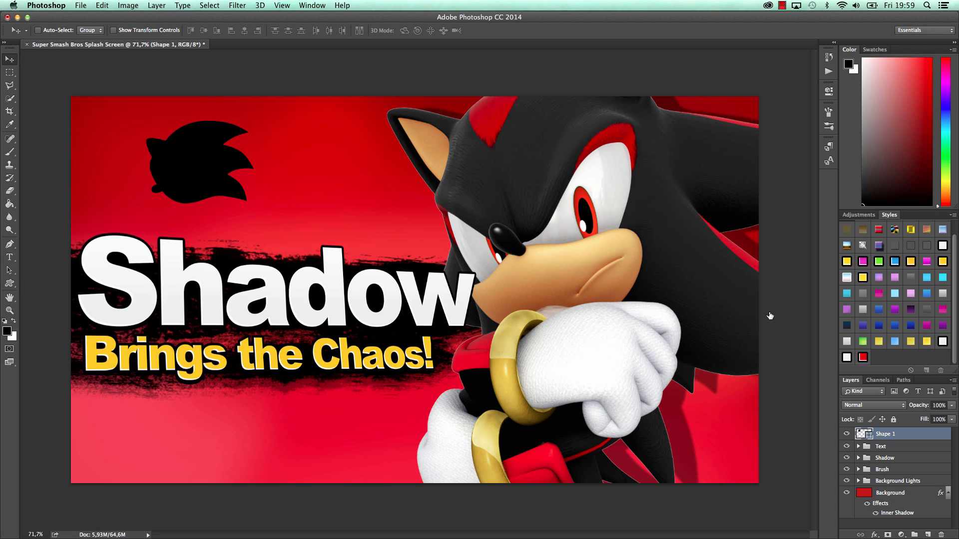
click(945, 407)
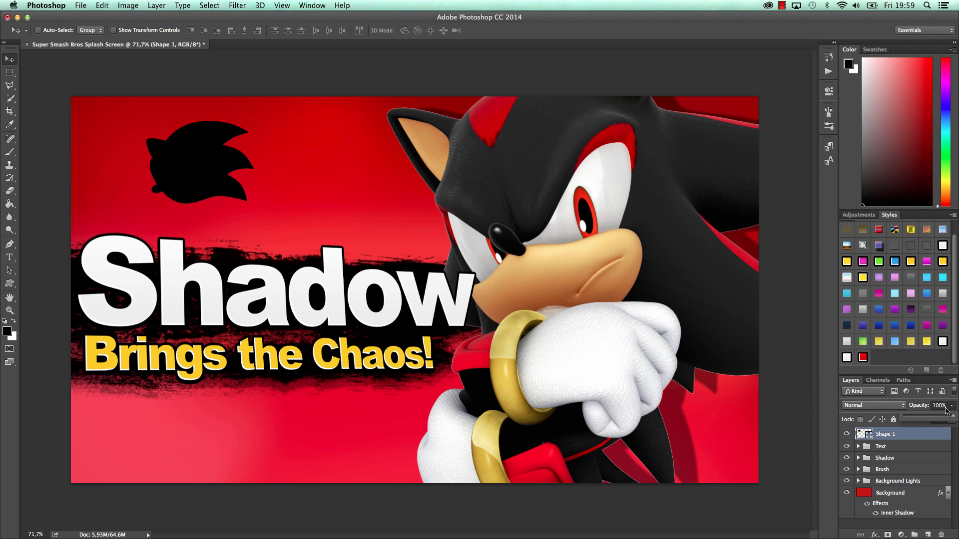
drag(930, 418, 953, 417)
click(891, 406)
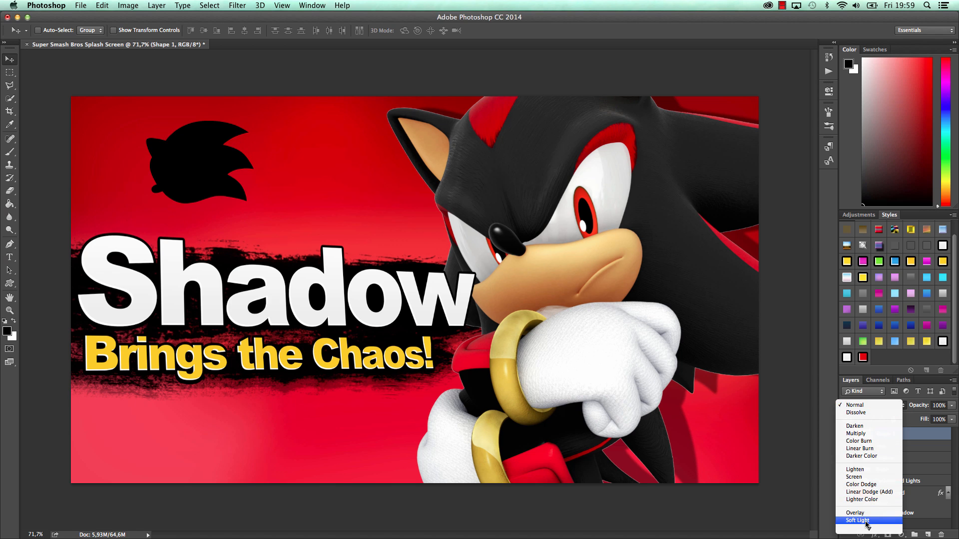
click(867, 467)
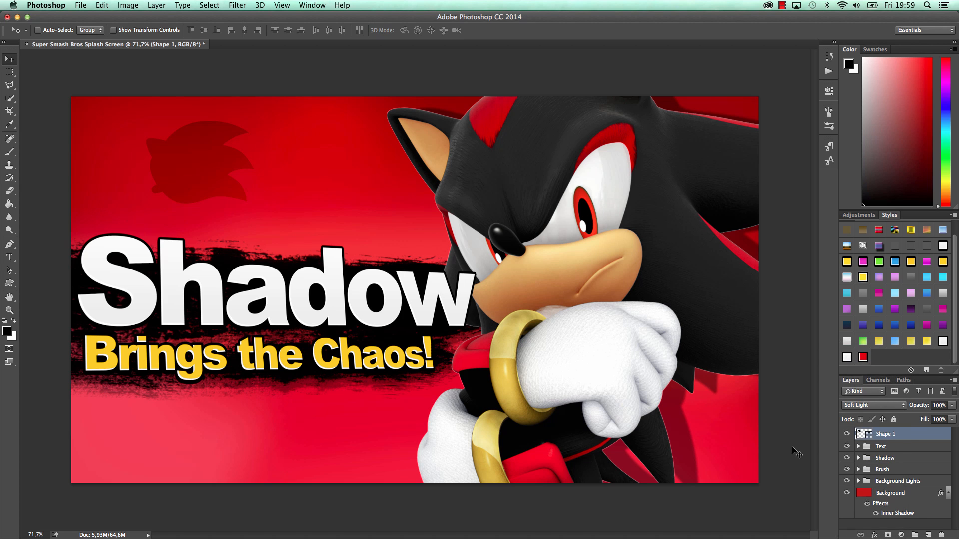
Step: Move the hedgehog-head emblem below the tagline and scale it to about 79%
drag(361, 219, 329, 499)
key(super+t)
drag(220, 402, 197, 414)
drag(187, 428, 322, 429)
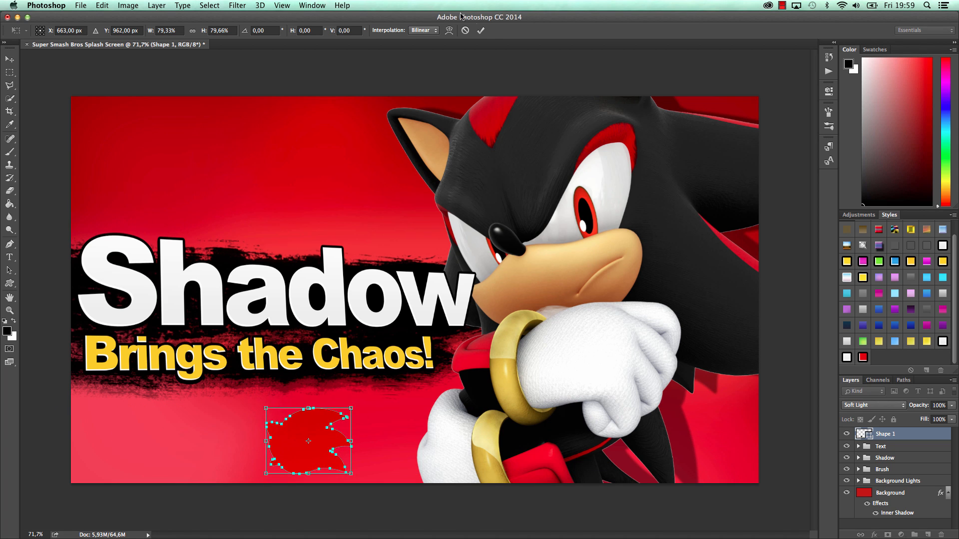
click(481, 30)
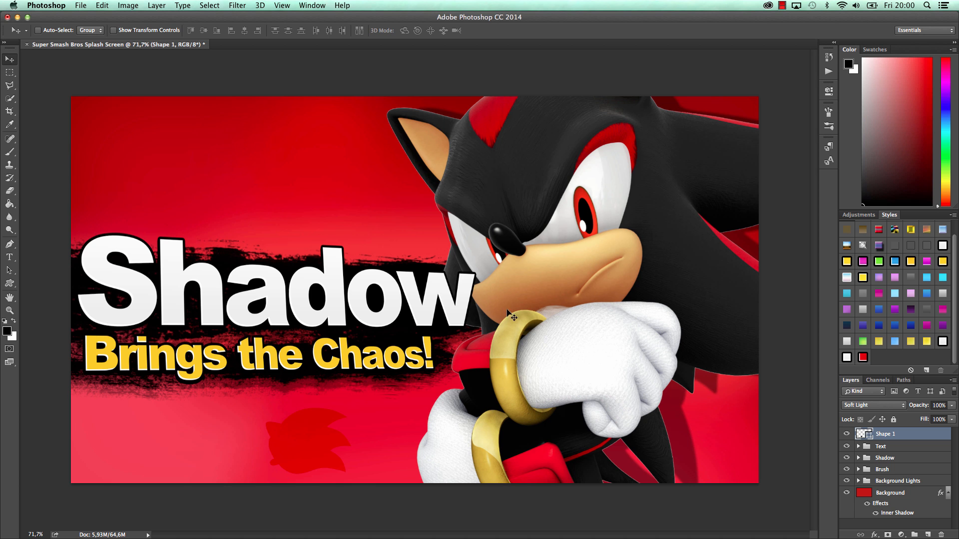
Step: Move the hedgehog-head emblem back above the title, near the artwork's upper-left corner, and enlarge it
double_click(9, 311)
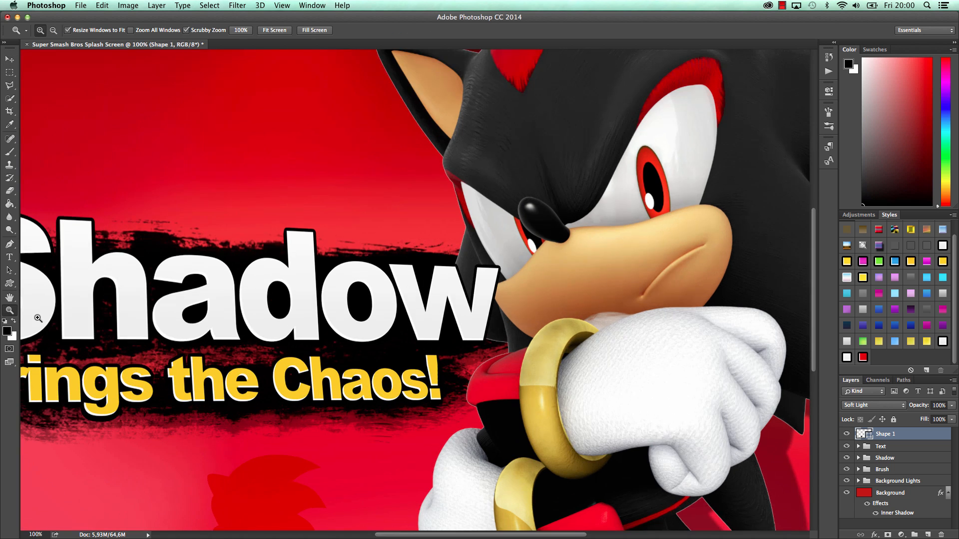
drag(265, 395, 219, 393)
drag(305, 429, 342, 421)
scroll(166, 154, up, 5)
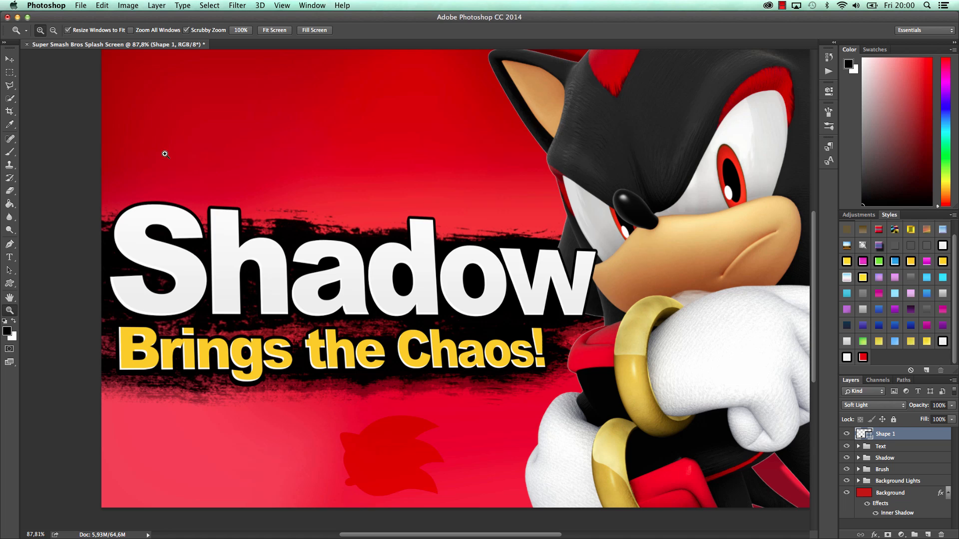
drag(303, 201, 283, 196)
click(9, 59)
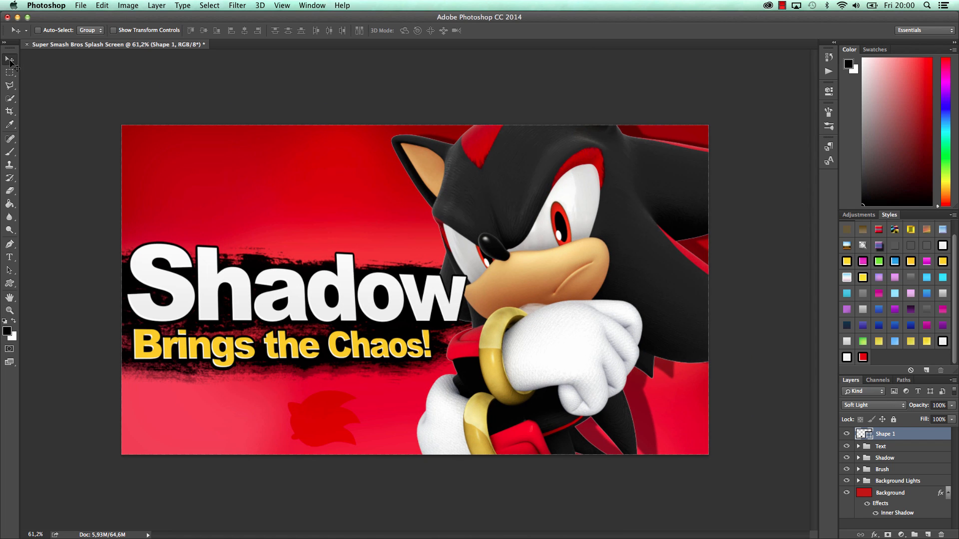
drag(315, 391, 263, 146)
key(super+t)
drag(229, 168, 220, 177)
click(418, 31)
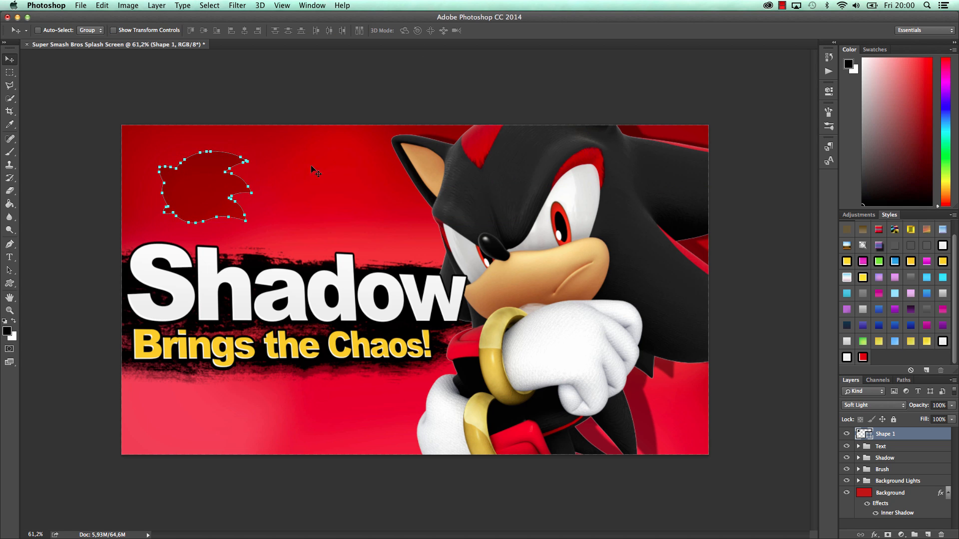
drag(314, 170, 315, 168)
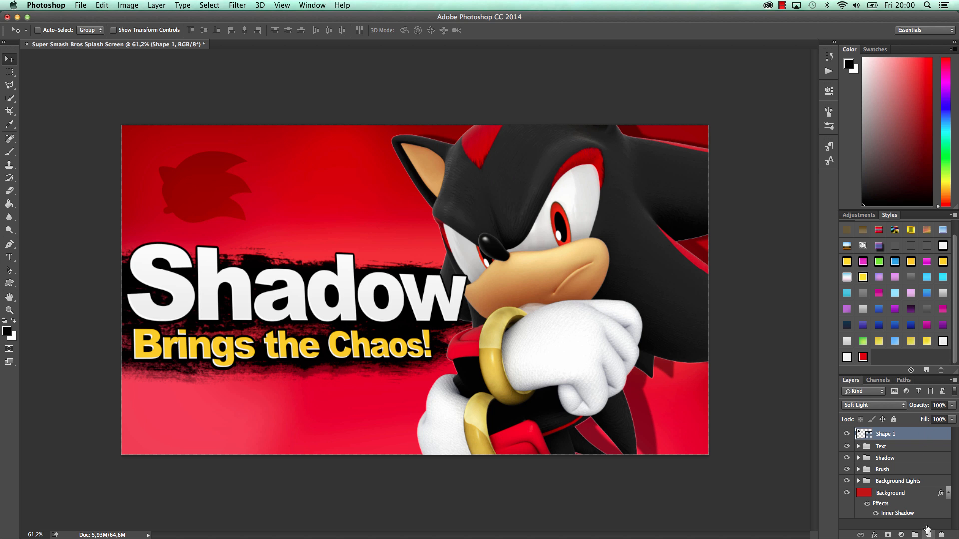
Step: Add a new layer above the emblem shape and choose a soft round brush with 0% hardness, reduced to 175 px
click(928, 534)
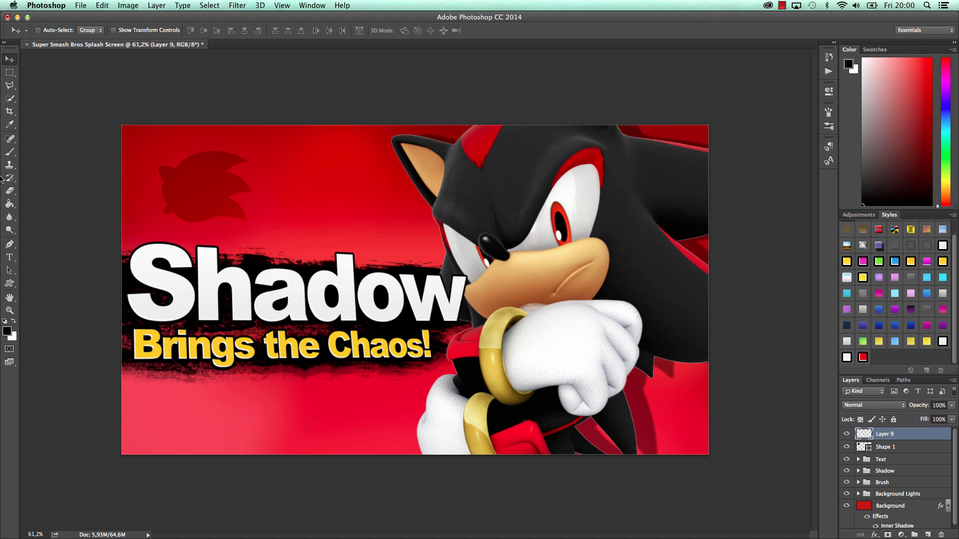
click(9, 151)
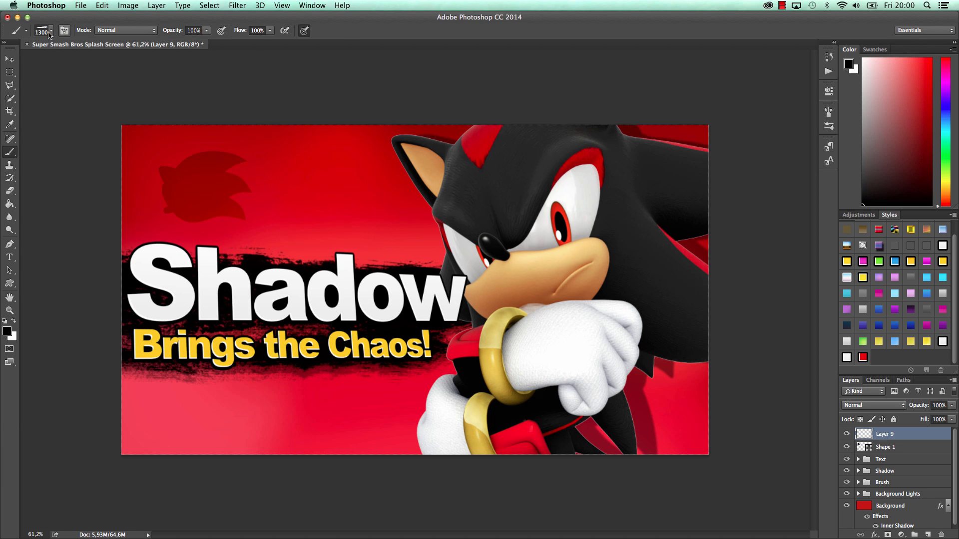
click(45, 31)
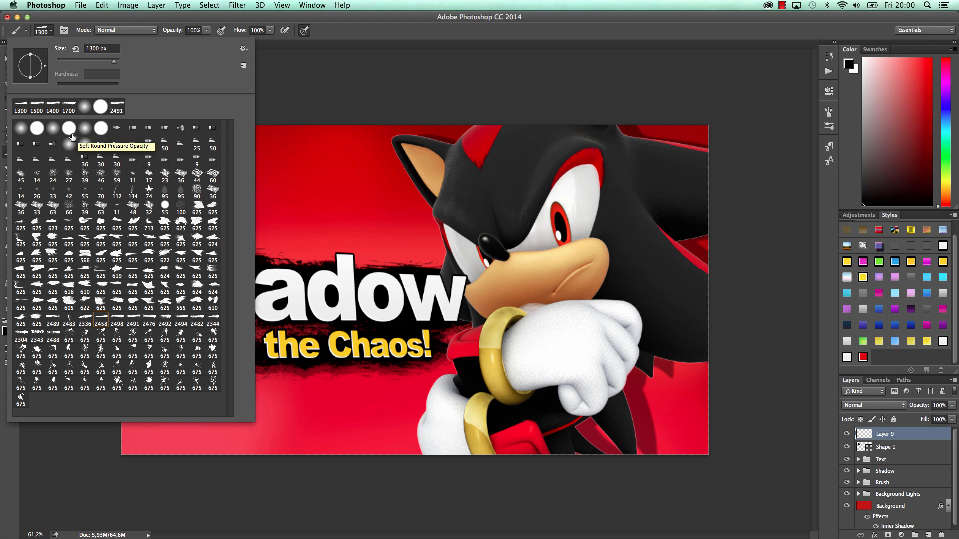
click(346, 17)
key(bracketleft)
key(bracketleft)
key(bracketleft)
key(bracketleft)
key(bracketleft)
key(bracketleft)
key(bracketleft)
key(bracketleft)
key(bracketleft)
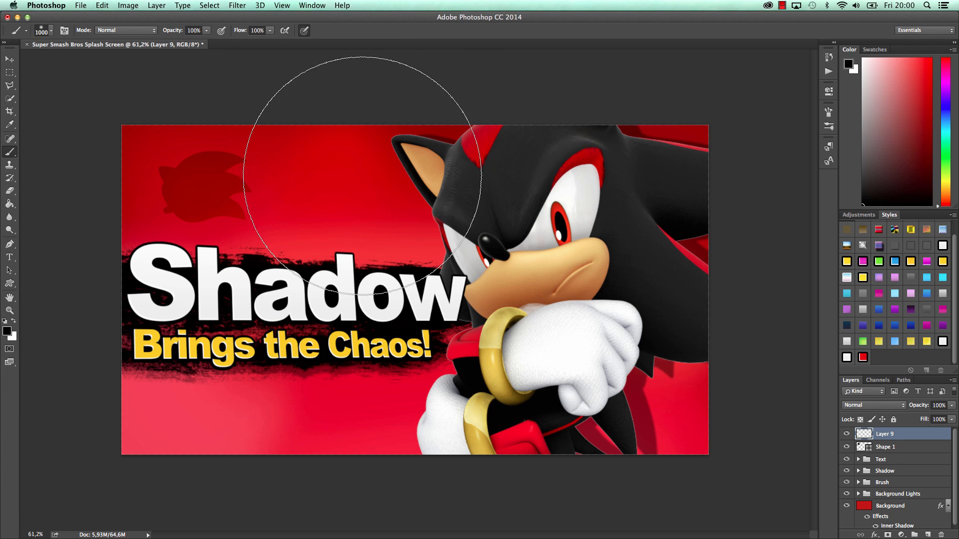
key(bracketleft)
key(bracketleft)
key(bracketleft)
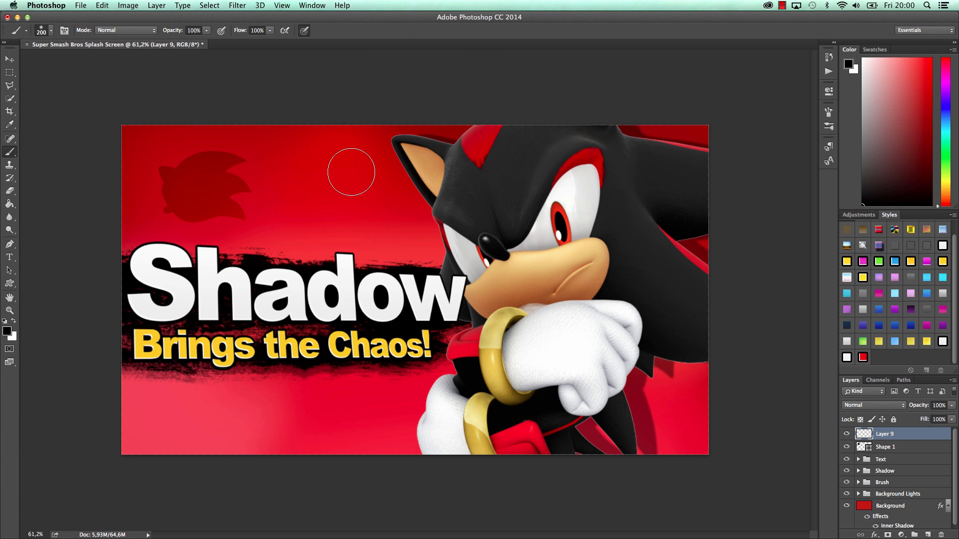
key(bracketleft)
Step: Reduce the soft round brush to 90 px
click(45, 31)
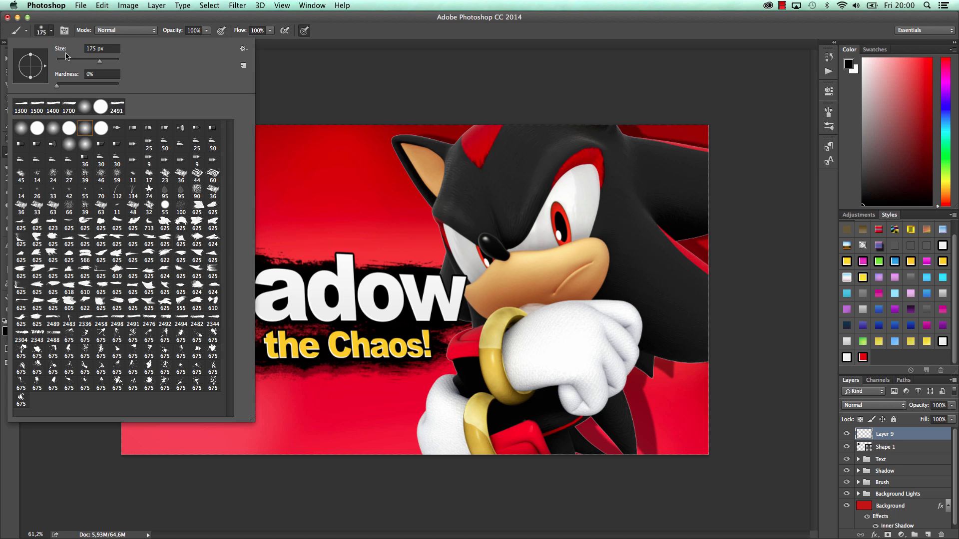
click(318, 24)
key([)
key([)
key([)
key([)
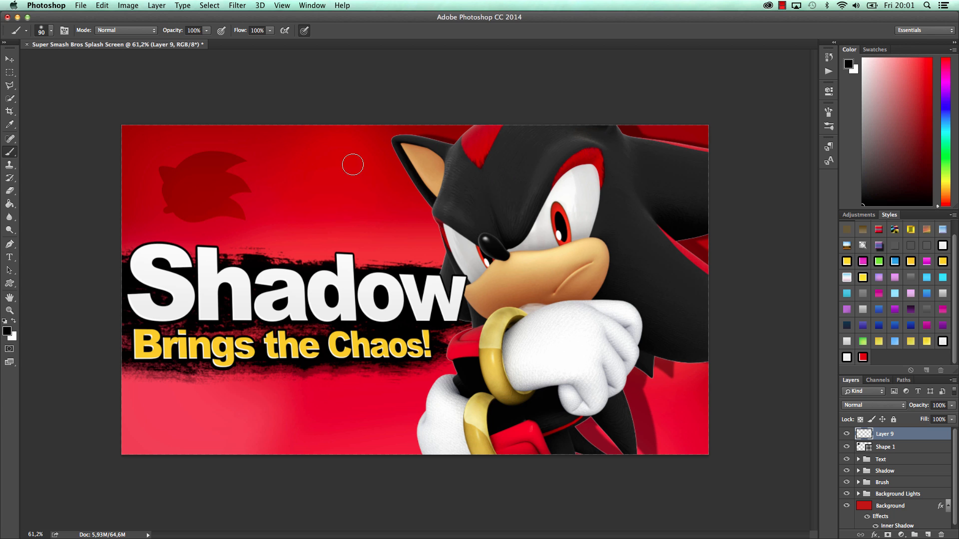
Step: Set the foreground color to green 09e097 for painting with the Brush tool
click(7, 331)
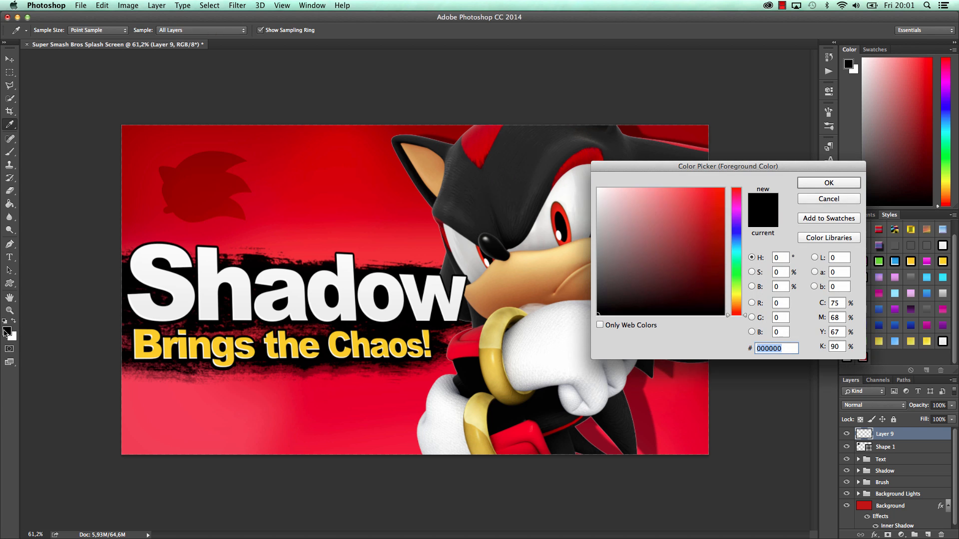
drag(738, 266, 739, 261)
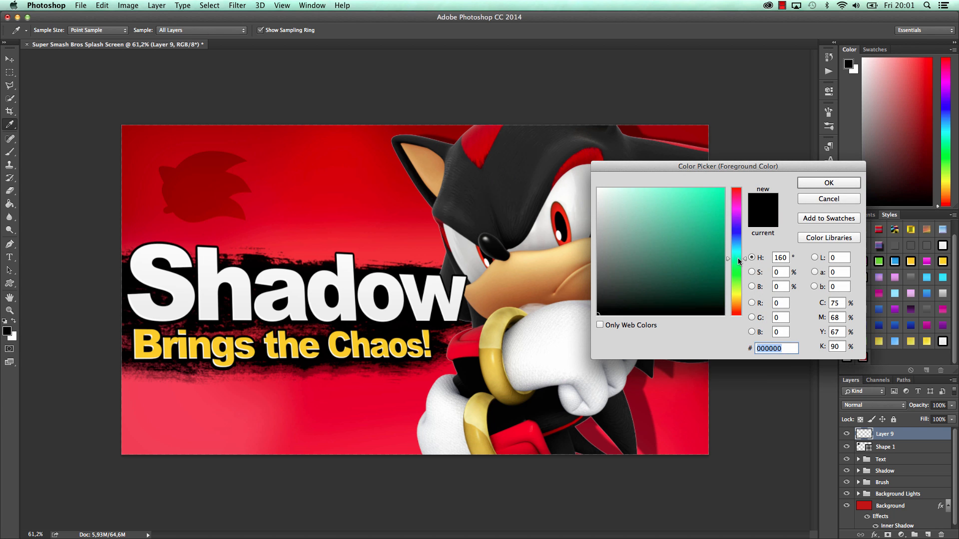
drag(701, 211, 719, 204)
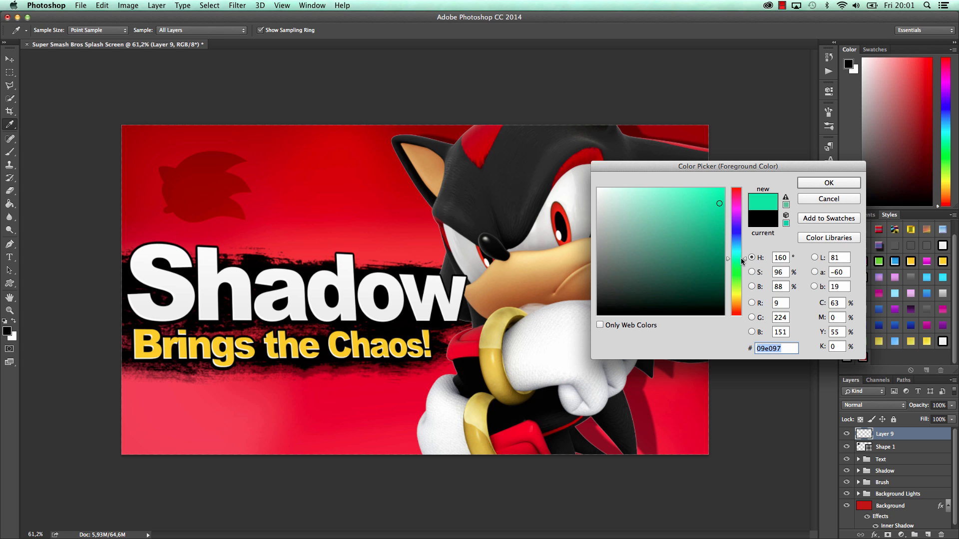
key(Return)
key(b)
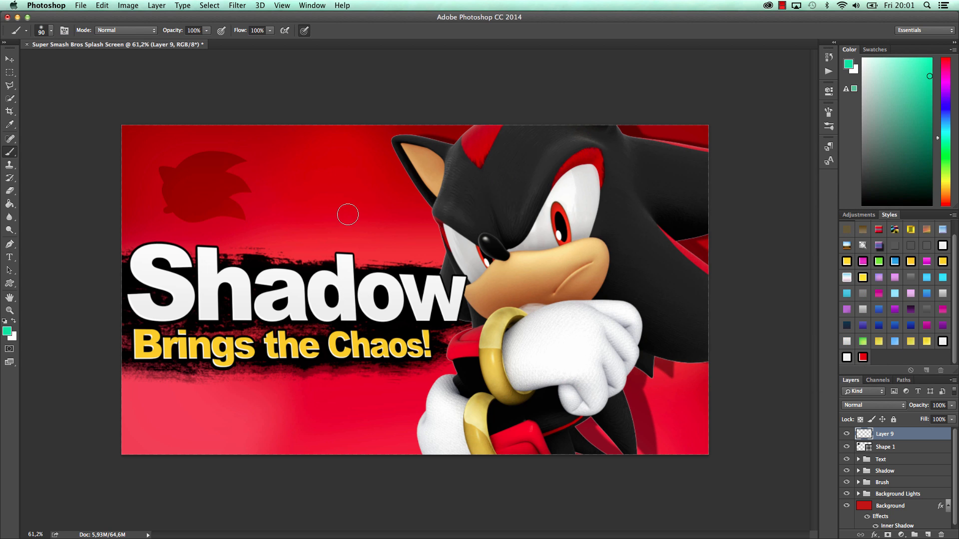
Step: Enlarge the brush to 100 px and paint one soft green dab on the red background above the title
key(bracketright)
key(bracketright)
key(bracketleft)
click(337, 207)
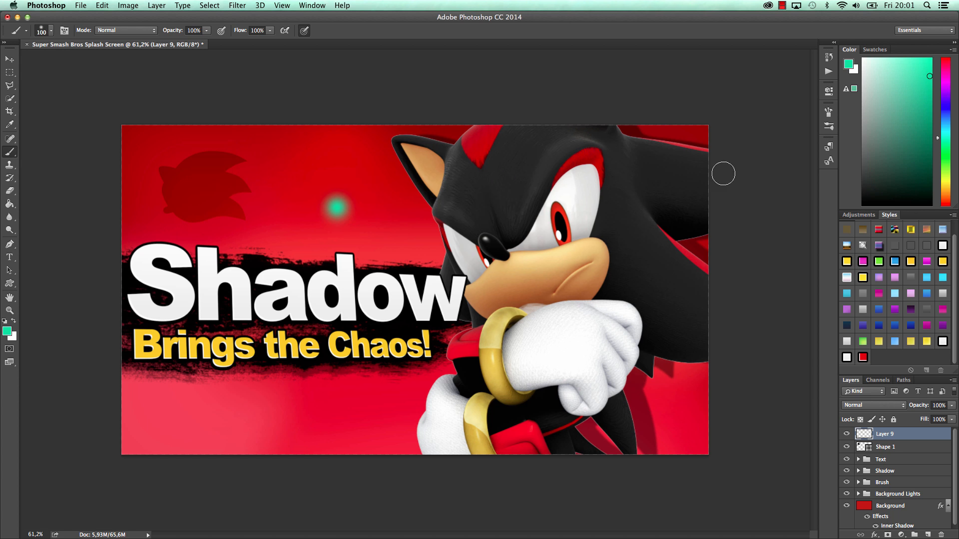
Step: Set the green dab's layer to Screen blend mode and place the glow on the title between the letters h and a
click(10, 59)
drag(365, 205, 341, 265)
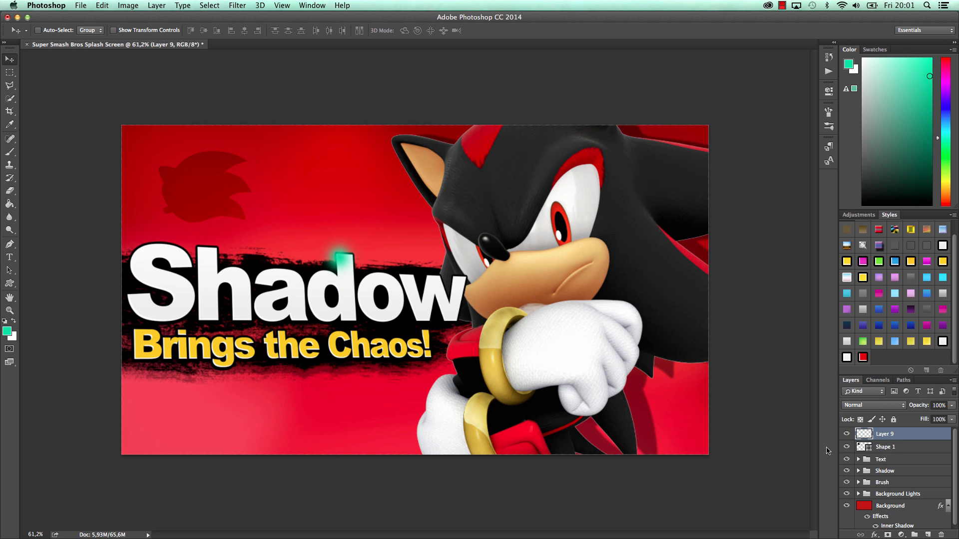
drag(566, 298, 552, 259)
click(888, 407)
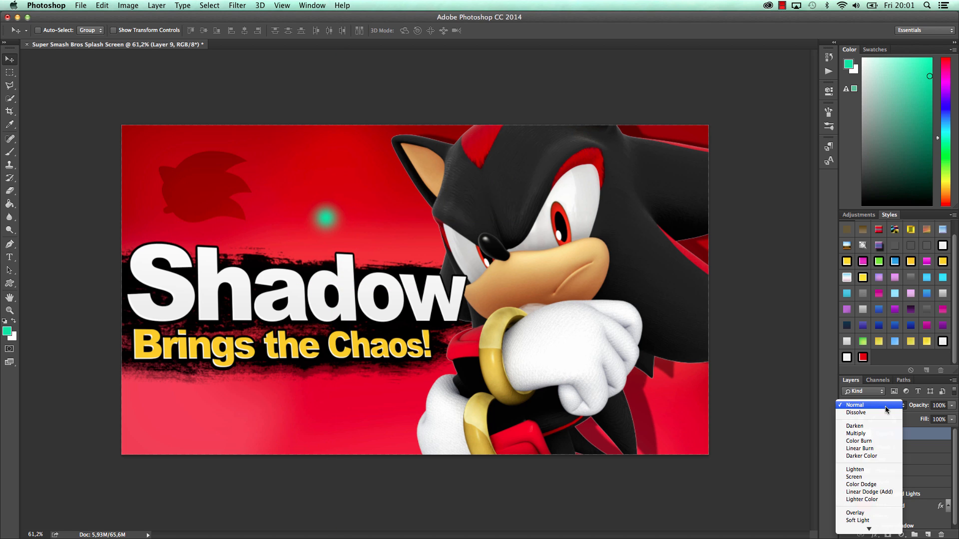
click(877, 432)
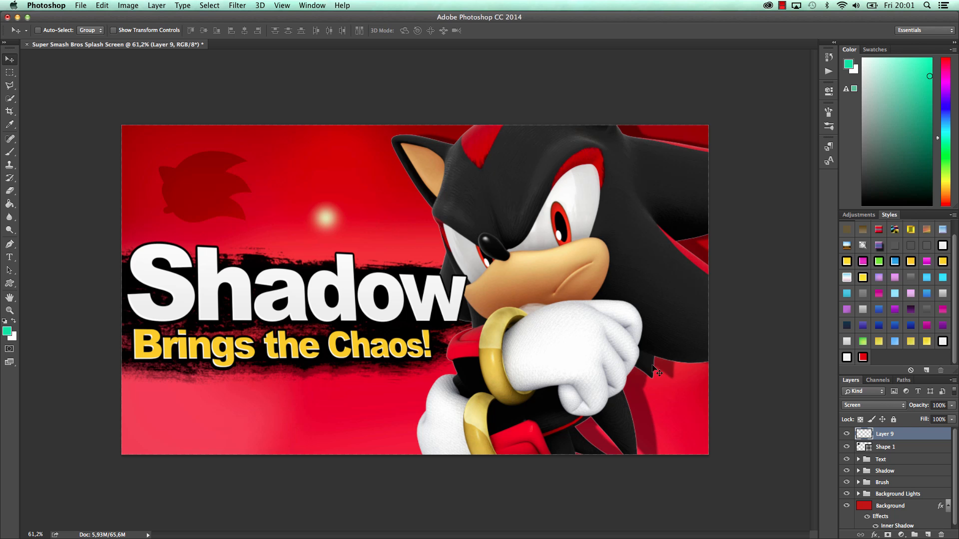
drag(429, 274, 449, 311)
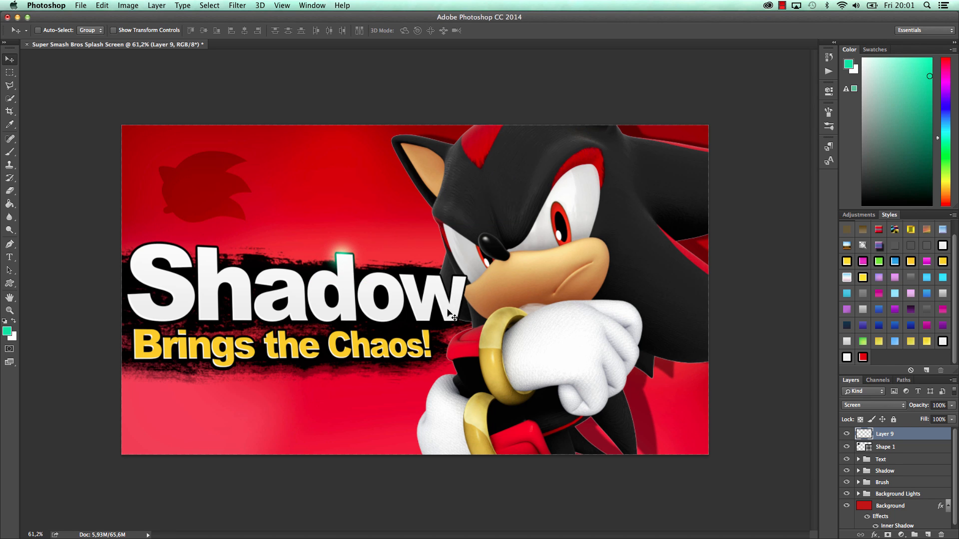
drag(448, 315, 353, 316)
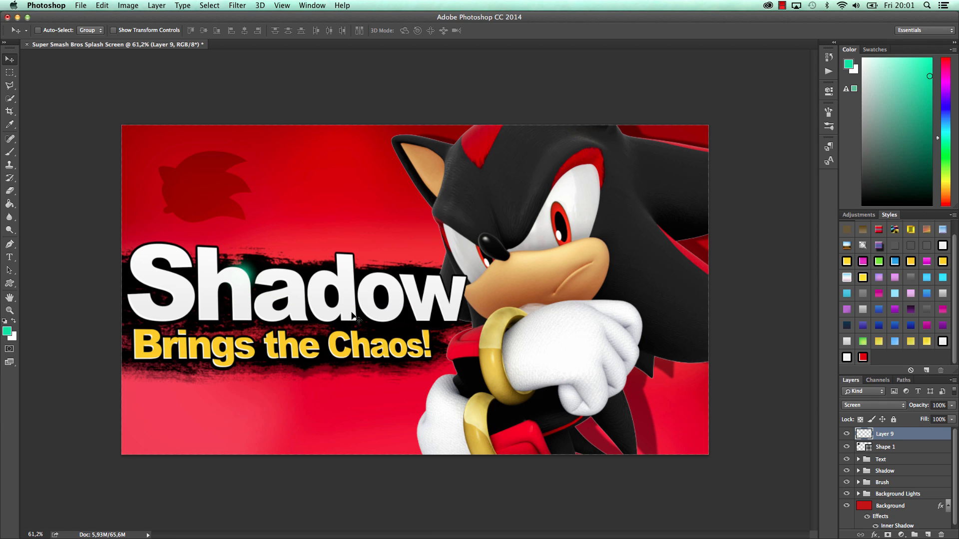
Step: Try a linear black-to-white gradient overlay on the Shadow character layer, using Overlay blend mode at 28% opacity
scroll(931, 497, down, 1)
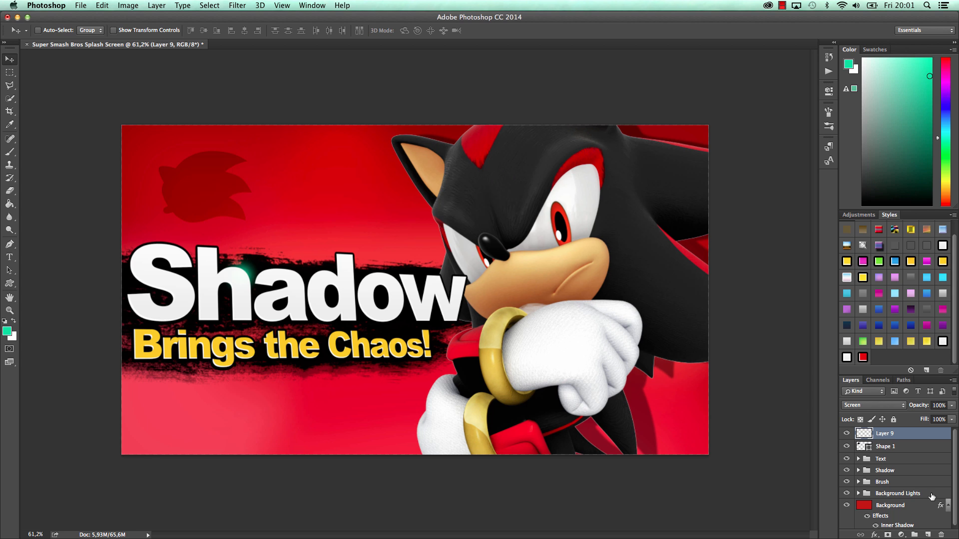
click(858, 468)
click(920, 482)
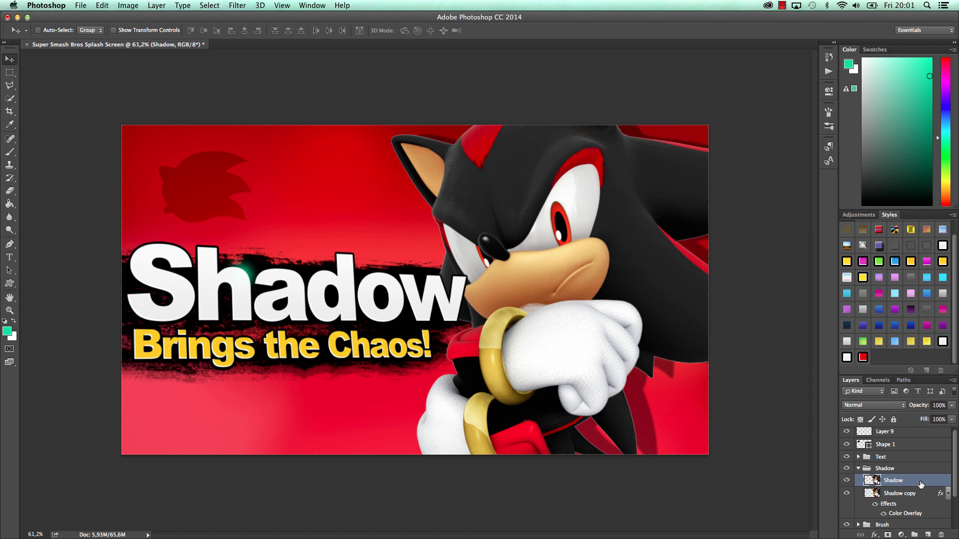
double_click(920, 483)
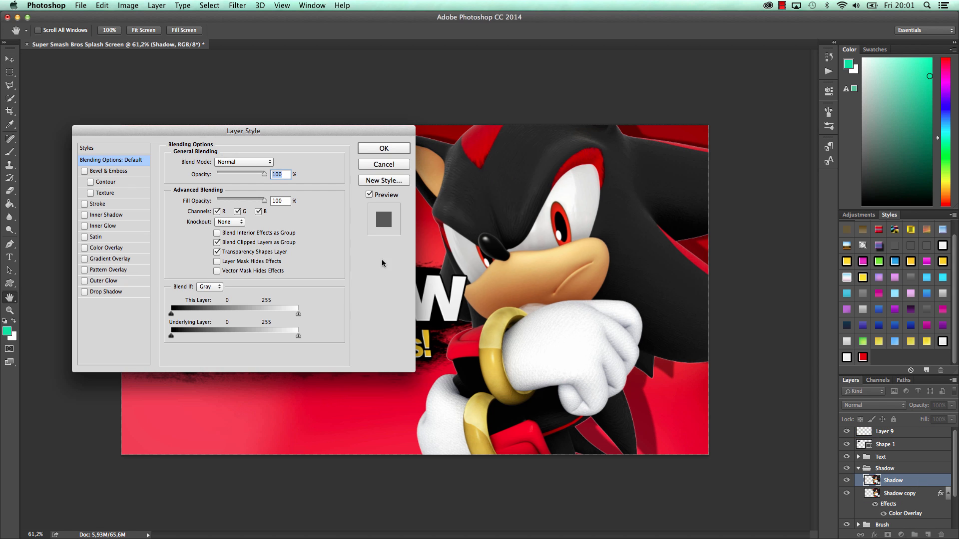
click(109, 260)
click(218, 163)
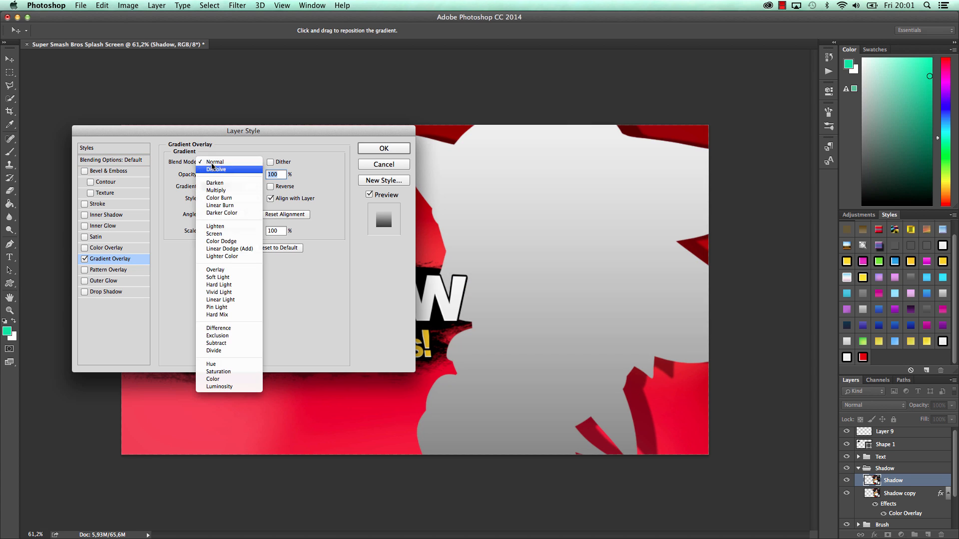
click(215, 162)
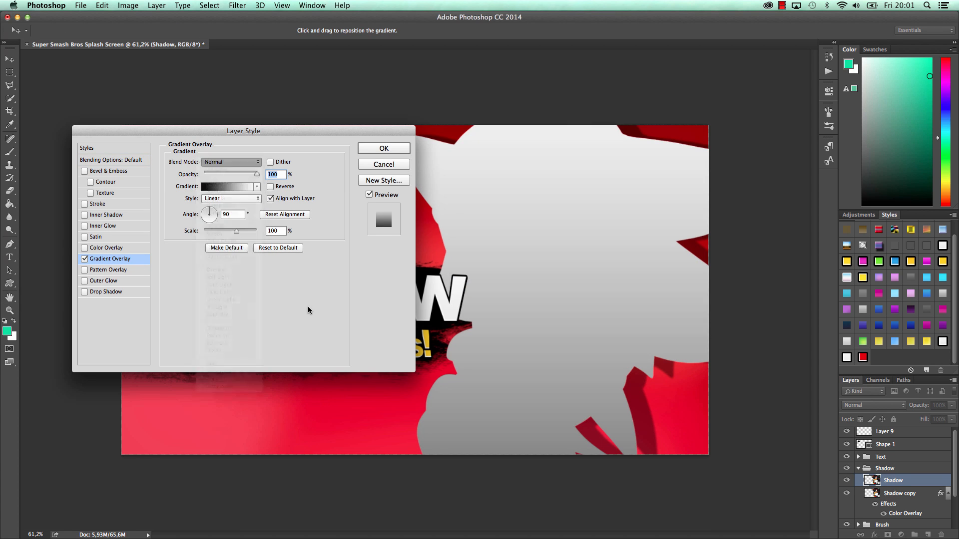
click(215, 162)
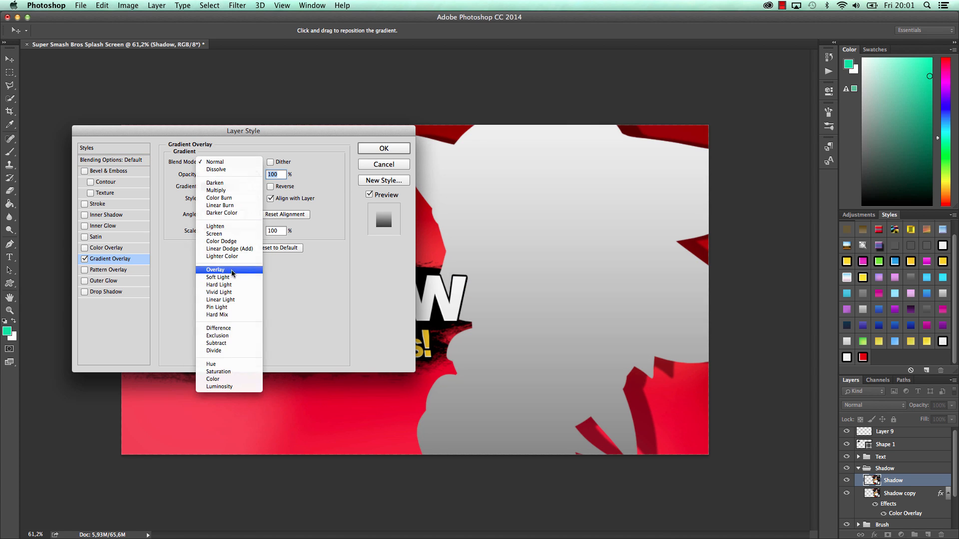
click(233, 273)
click(218, 173)
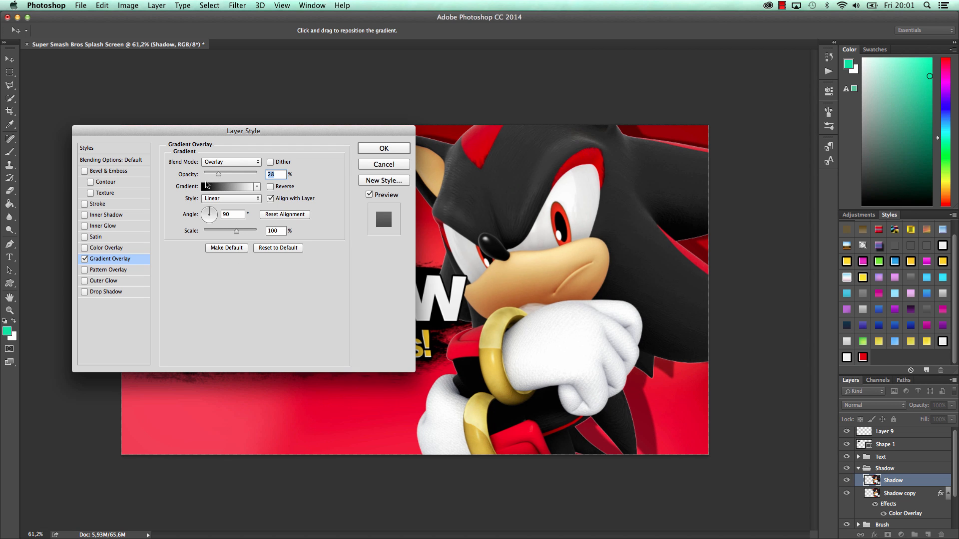
Step: Compare the character with and without the gradient overlay and discard the layer style changes
click(85, 260)
click(85, 260)
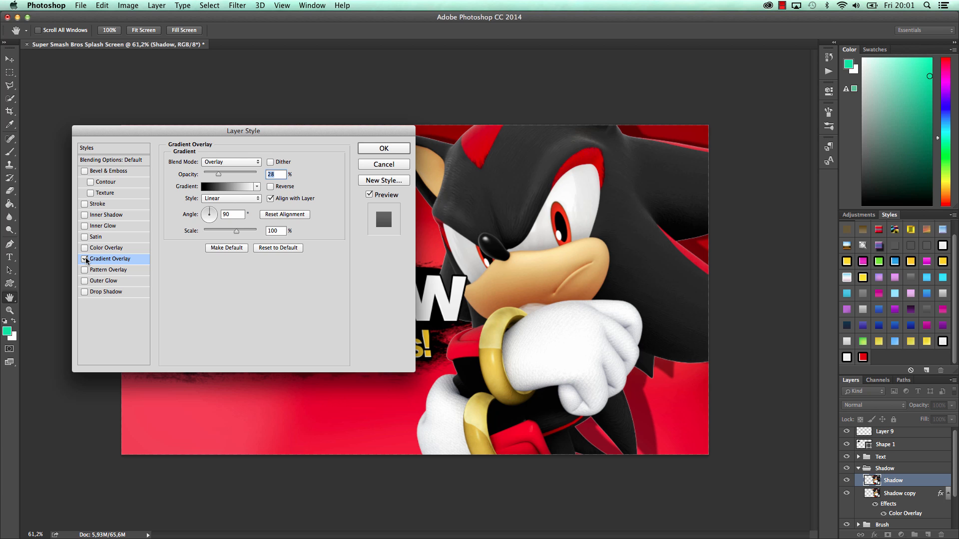
click(85, 259)
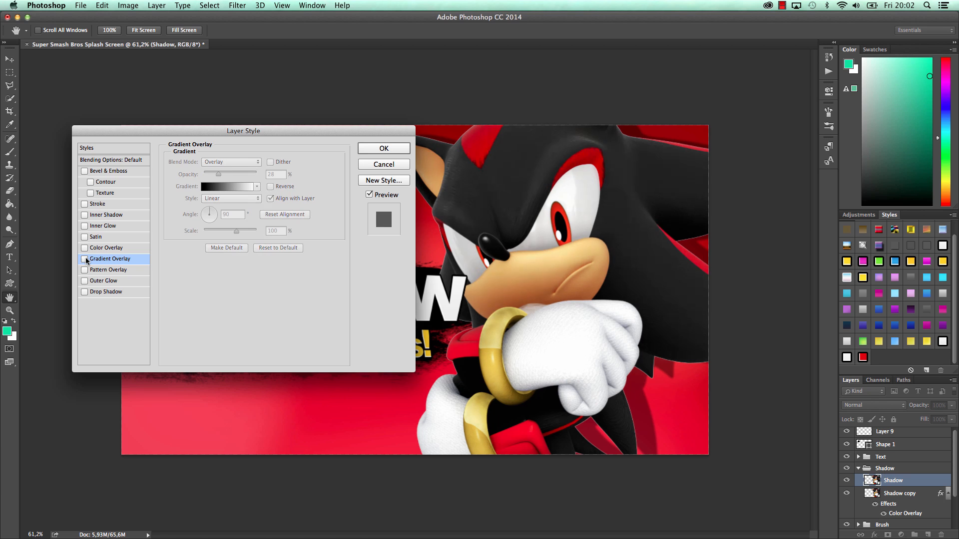
click(383, 165)
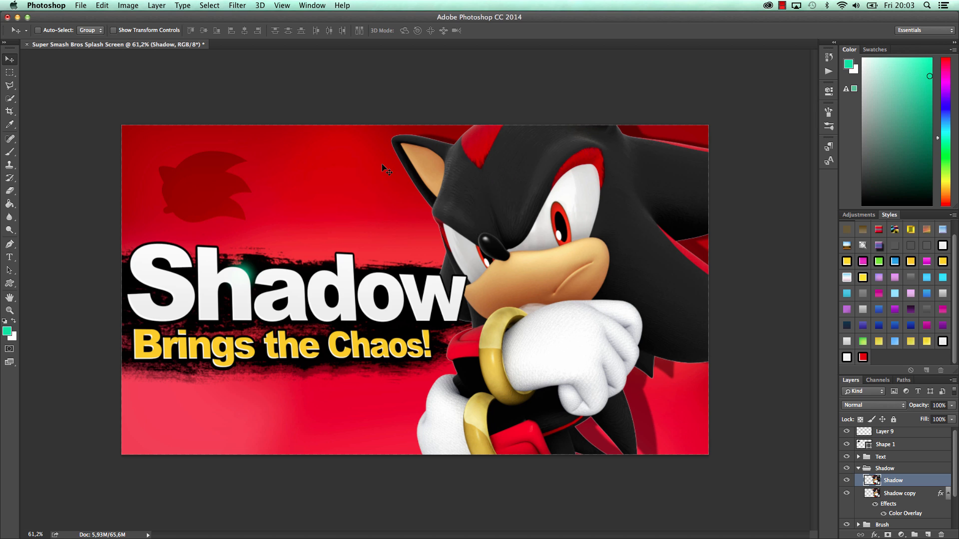
Step: Delete the Background Lights group and brush dark red b11919 over the lower background with the Background layer selected
click(858, 468)
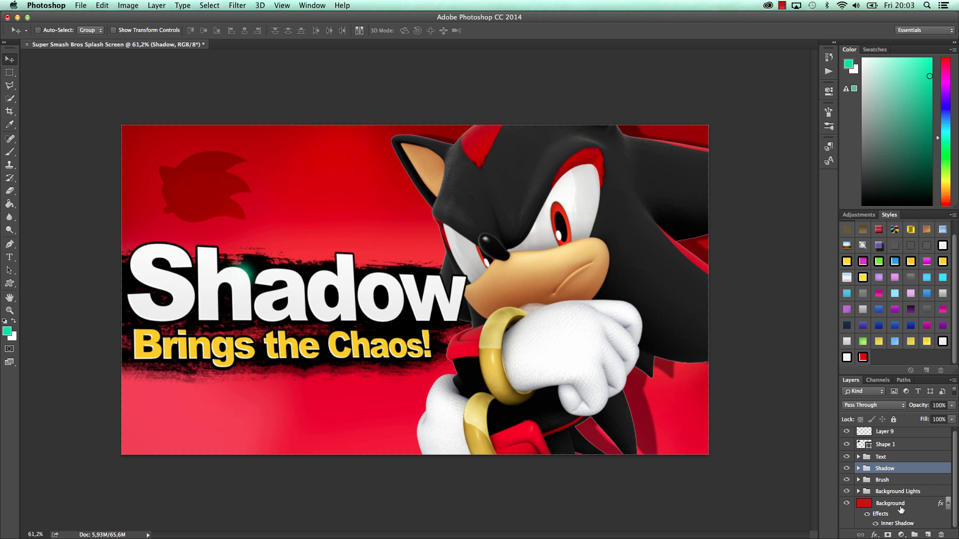
click(890, 495)
key(b)
click(7, 331)
click(320, 209)
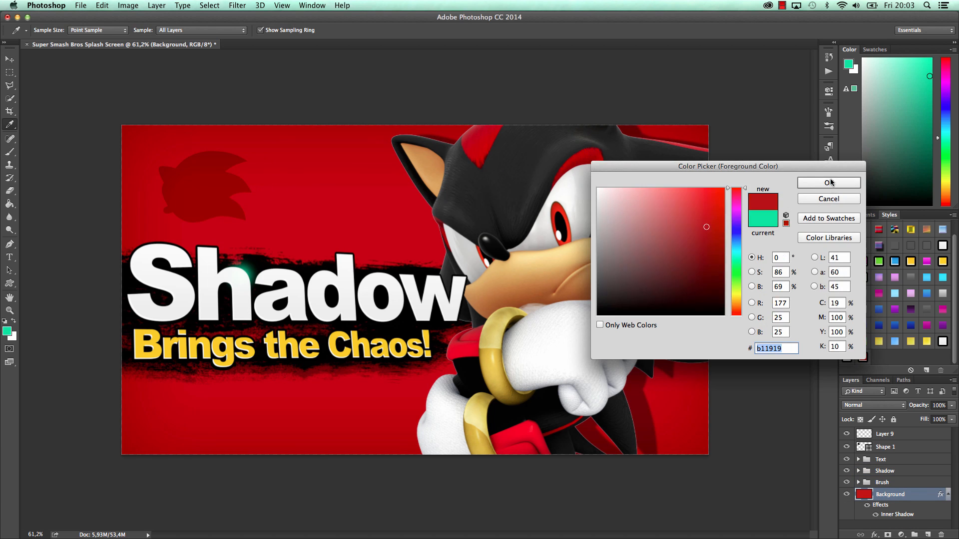
click(831, 183)
drag(200, 402, 274, 462)
Step: Choose a brighter red foreground color and add a new layer directly above the Background
click(7, 331)
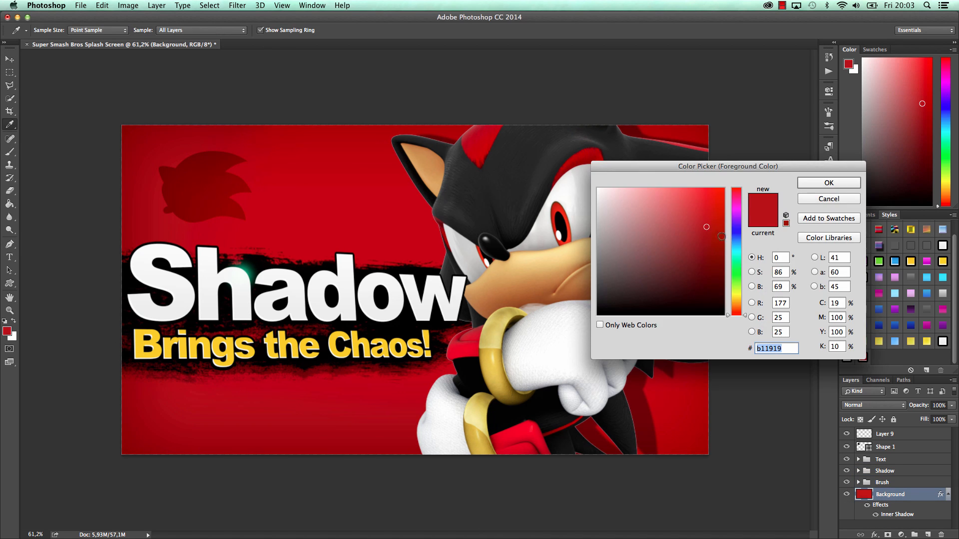
click(698, 189)
click(830, 184)
click(928, 534)
key(super+z)
key(super+z)
Step: Paint soft bright red across the upper background and lower that layer's opacity to 62%
mouse_move(306, 142)
mouse_down()
mouse_move(349, 195)
mouse_move(229, 169)
mouse_up()
key(alt+super+z)
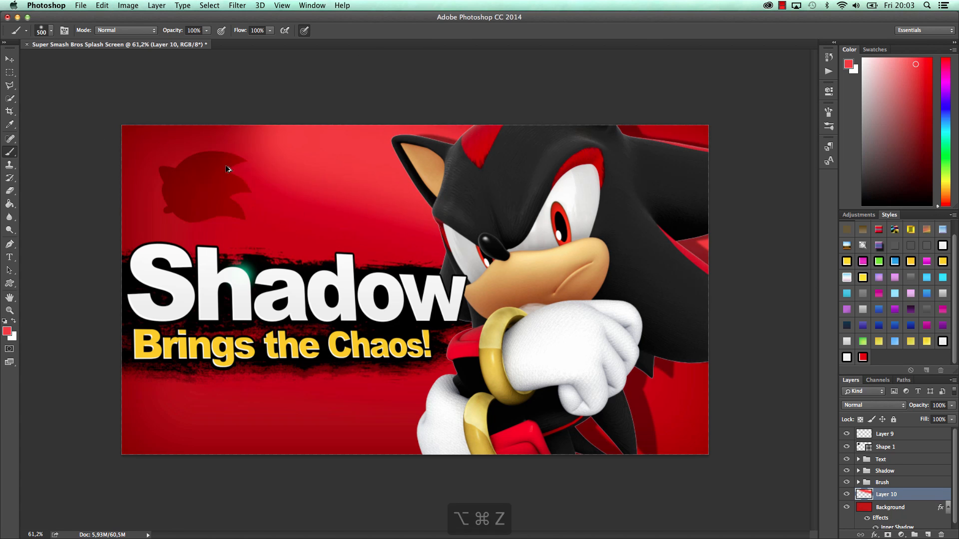
mouse_move(164, 252)
mouse_down()
mouse_move(424, 260)
mouse_move(730, 145)
mouse_up()
click(951, 405)
drag(952, 417, 936, 418)
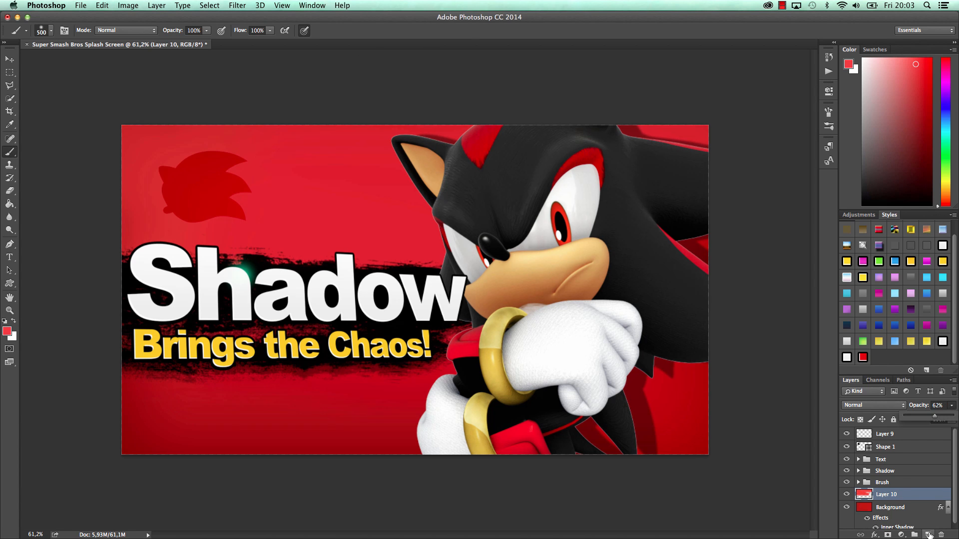
Step: Add another layer and paint a light pink glow into the background's upper-right corner
click(927, 534)
click(7, 331)
click(672, 186)
key(Return)
key(alt+super+z)
Step: Add a layer above the Shadow group and paint a paler pink glow over the character's upper-right spikes
click(928, 534)
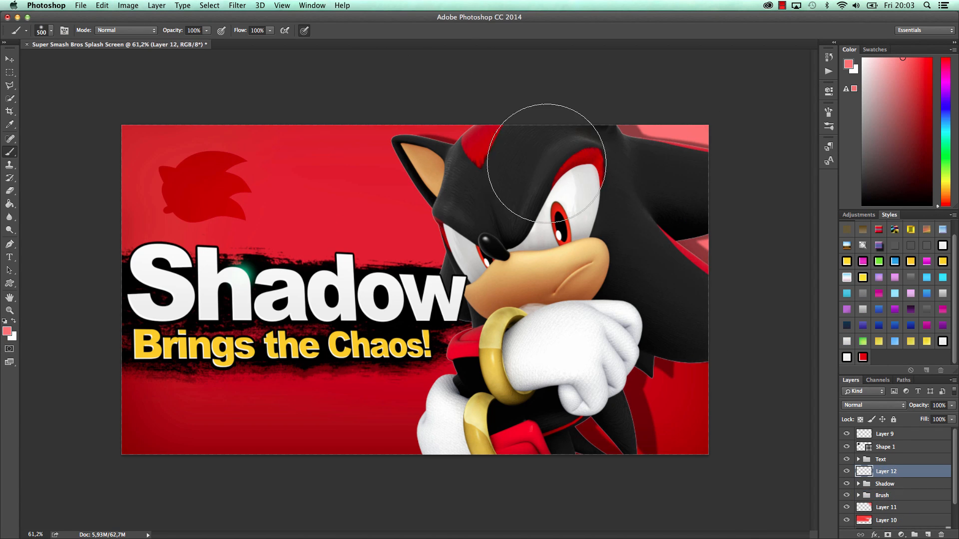
click(658, 165)
key(alt+super+z)
click(7, 331)
click(637, 188)
click(828, 182)
click(690, 150)
key(alt+super+z)
Step: Set the glow layer over the character to Screen blend mode and reduce its opacity
click(868, 407)
click(857, 485)
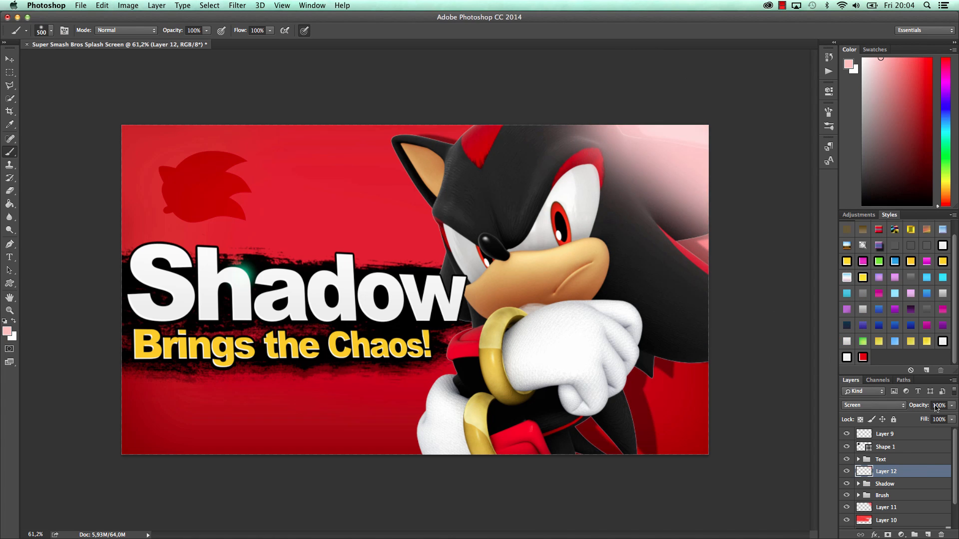
click(951, 405)
drag(951, 417, 915, 417)
Step: Add a layer above Layer 11 and paint a very pale pink glow across the lower-right background behind the character
scroll(934, 509, down, 3)
click(912, 478)
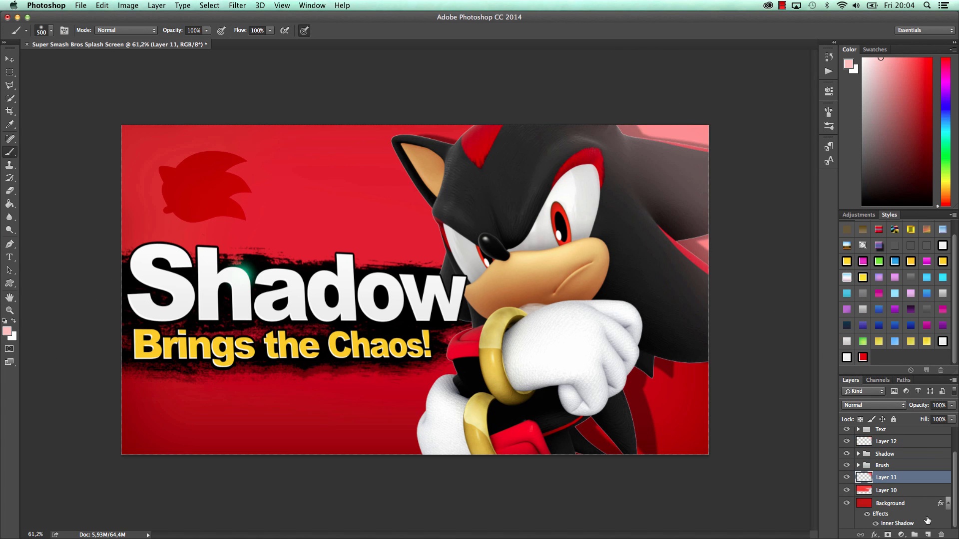
click(928, 535)
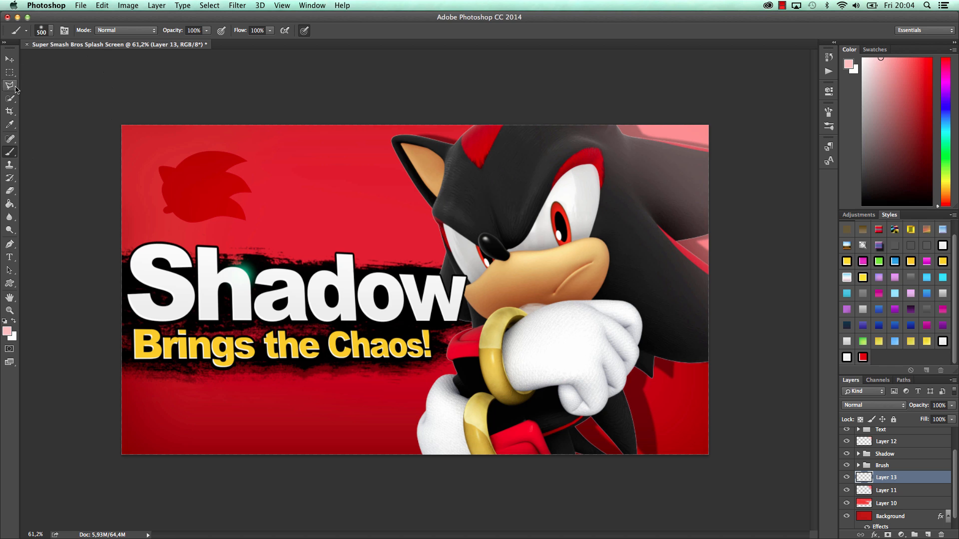
click(7, 333)
click(620, 189)
key(Return)
drag(360, 173, 239, 185)
key(super+z)
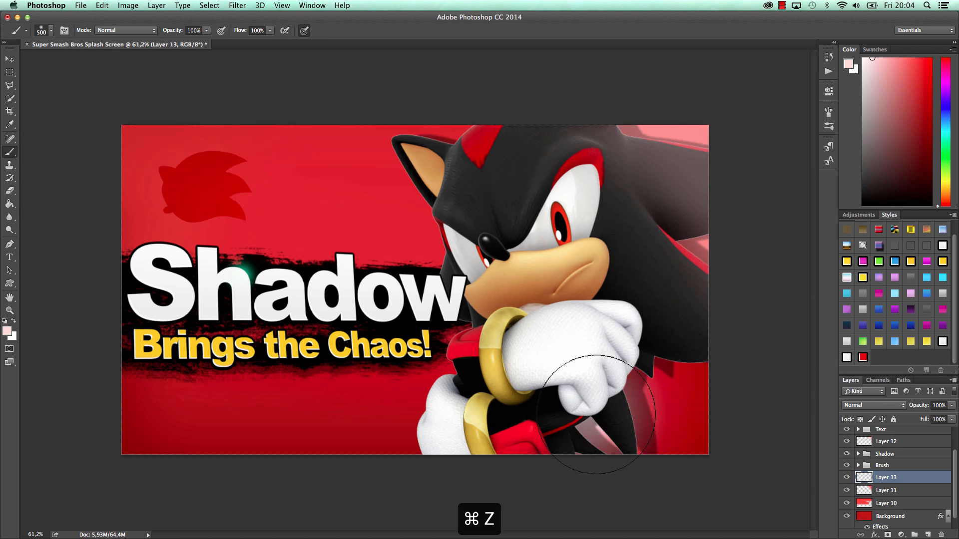
drag(601, 407, 699, 400)
Step: Set the lower-right glow layer to Screen blend mode at 16% opacity
click(874, 406)
click(864, 485)
click(951, 405)
drag(951, 417, 906, 417)
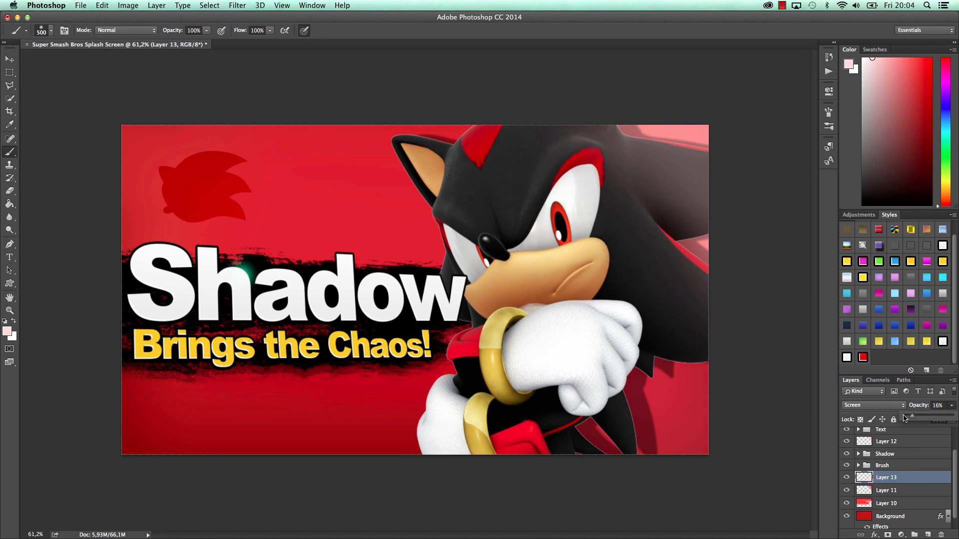
Step: On a new layer, try strokes of dark red sampled from the lower-left background along the top, and dab the middle
click(927, 535)
click(7, 331)
click(154, 444)
click(826, 182)
drag(141, 149, 140, 199)
key(super+z)
drag(239, 128, 415, 127)
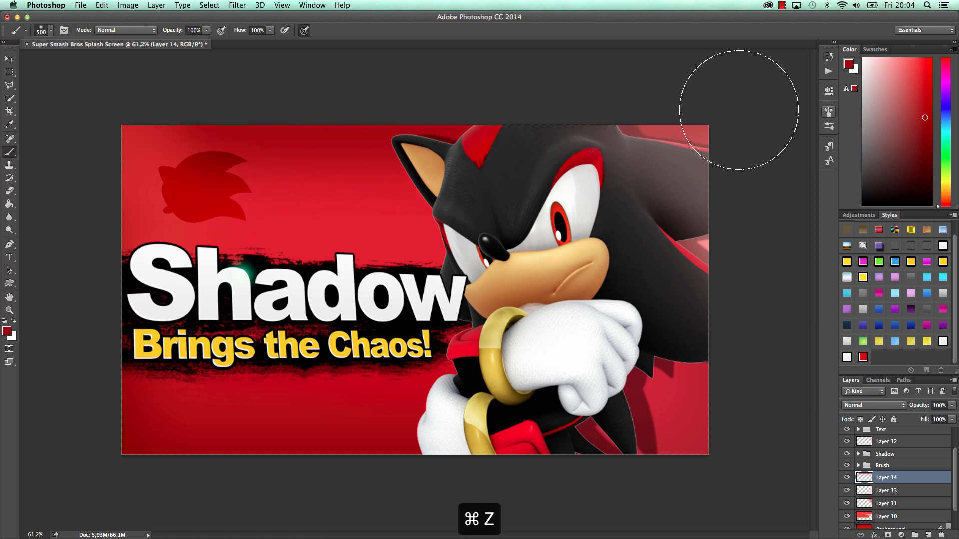
key(super+z)
click(487, 301)
Step: Set the foreground color to red f43239 and brush it softly into the upper-left corner of the background
click(7, 331)
click(698, 193)
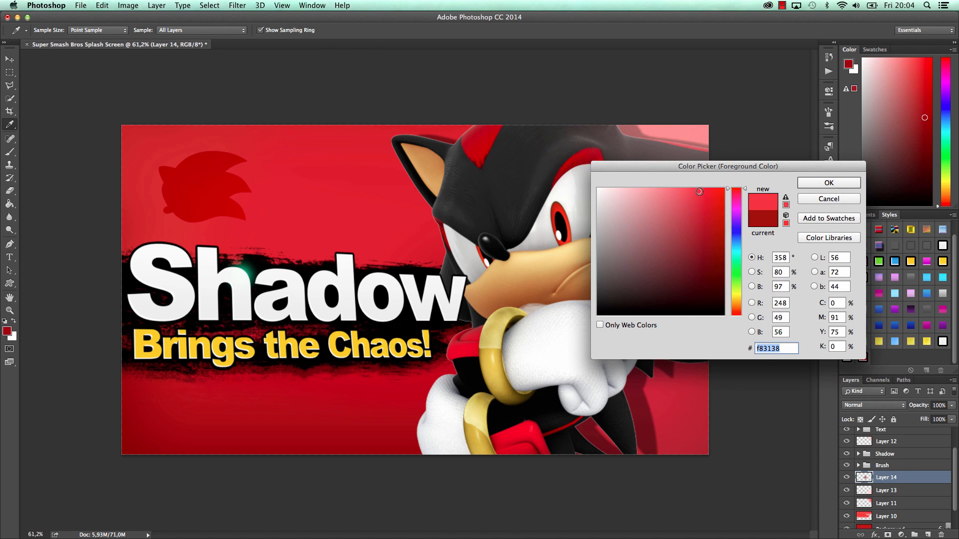
click(828, 183)
drag(165, 131, 330, 150)
key(super+z)
drag(145, 185, 240, 131)
Step: Add an empty layer above Layer 14 and lower Layer 14's opacity to 59%
click(928, 534)
click(890, 490)
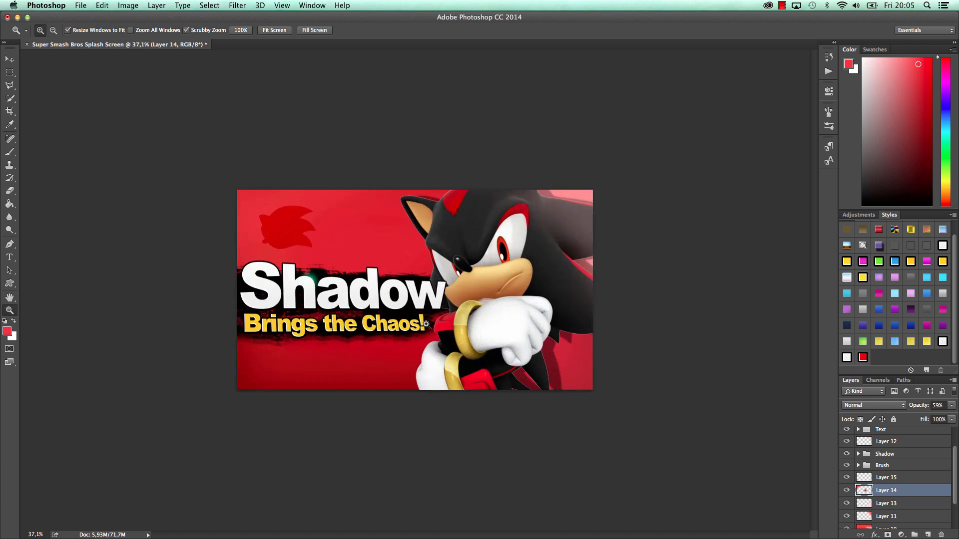
scroll(894, 479, up, 3)
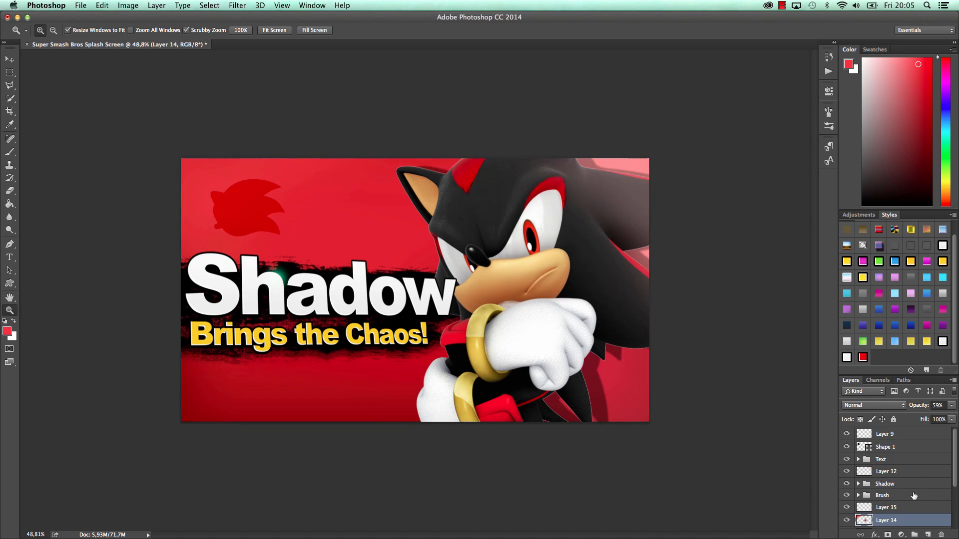
Step: Try to enlarge the Text and Shadow groups together, and undo the transform
click(898, 483)
super+click(898, 459)
key(super+t)
drag(731, 88, 748, 69)
key(super+z)
Step: Enlarge the Text and Brush groups together slightly from their upper-right corner
super+click(897, 483)
super+click(898, 495)
key(super+t)
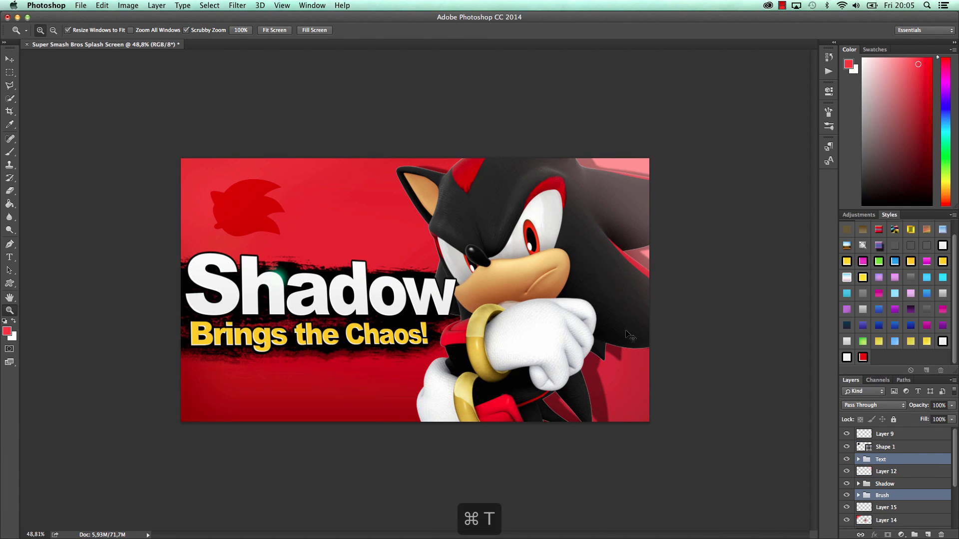
drag(497, 231, 510, 225)
key(Return)
Step: Move the hedgehog head emblem below the subtitle in the lower-left background and scale it down
key(z)
drag(455, 79, 492, 79)
key(v)
drag(193, 175, 335, 426)
key(super+t)
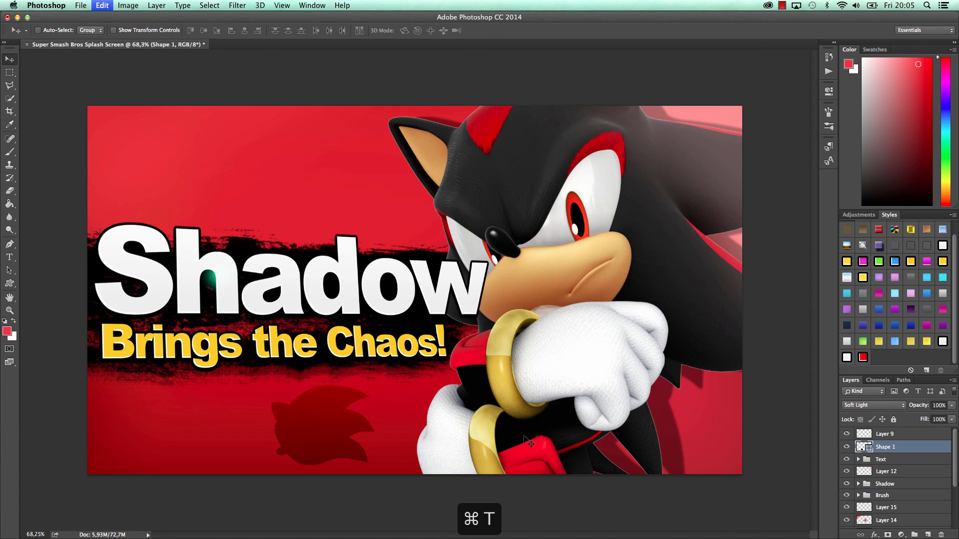
drag(375, 385, 342, 411)
drag(331, 430, 226, 418)
key(Return)
Step: Add a new layer above Layer 15 and set the foreground color to light pink ff676d for the Brush tool
click(907, 508)
click(928, 535)
click(7, 331)
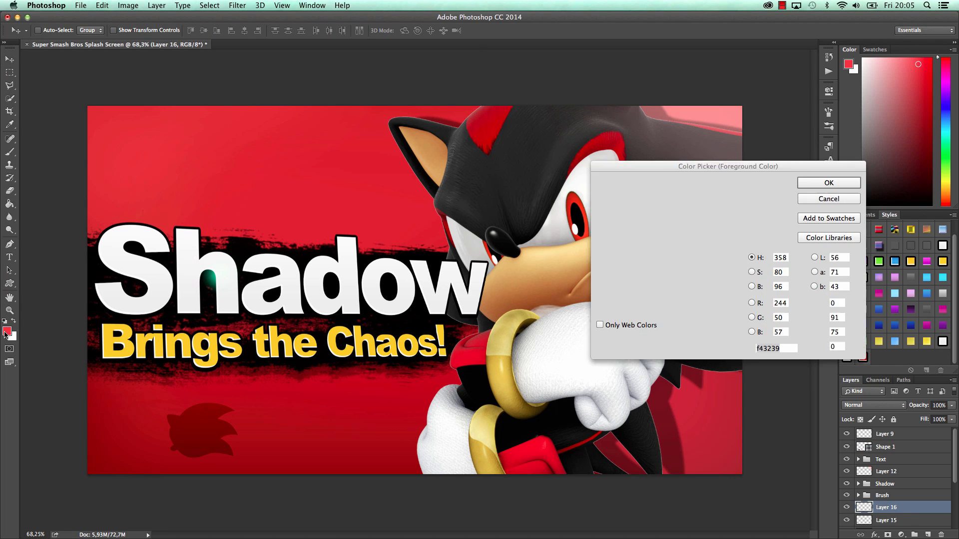
click(672, 187)
key(Return)
key(b)
key(super+z)
Step: Choose a paler pink foreground color and reduce the brush size to 300 px
click(7, 332)
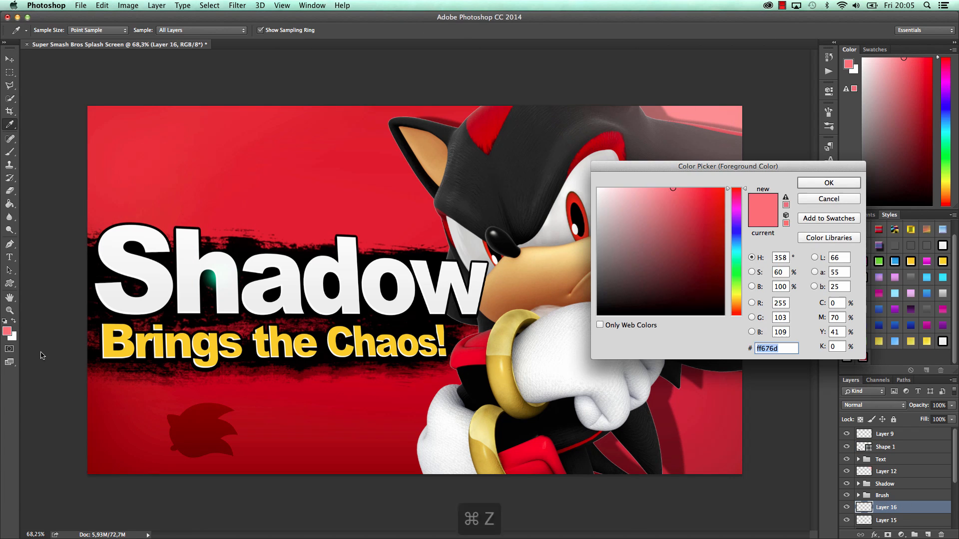
click(658, 192)
key(Return)
key(bracketleft)
key(bracketleft)
key(bracketleft)
Step: Try pale pink highlight strokes along the left and top edges, and paint a short one near the character's ear
mouse_move(77, 171)
mouse_down()
mouse_move(120, 169)
mouse_move(80, 213)
mouse_up()
key(alt+super+z)
key(alt+super+z)
mouse_move(96, 109)
mouse_down()
mouse_move(404, 95)
mouse_move(388, 104)
mouse_up()
key(super+z)
key(super+z)
drag(454, 109, 400, 113)
Step: Set the pale pink highlight layer to Soft Light blend mode and undo the most recent change
click(873, 405)
click(860, 523)
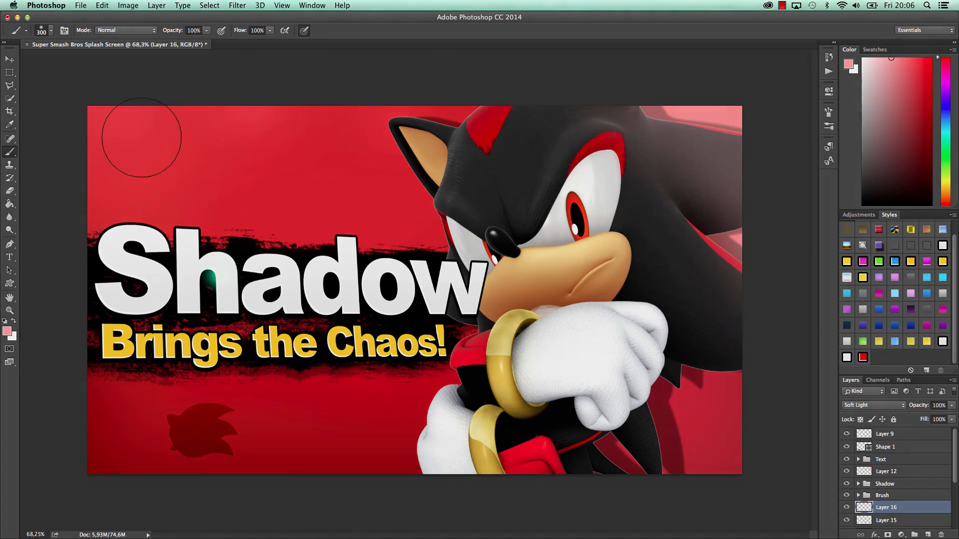
key(super+z)
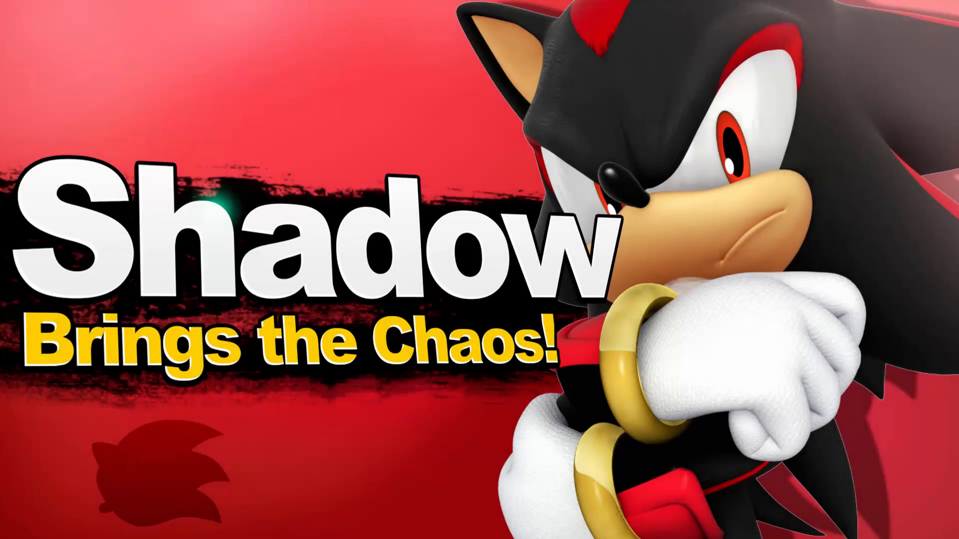